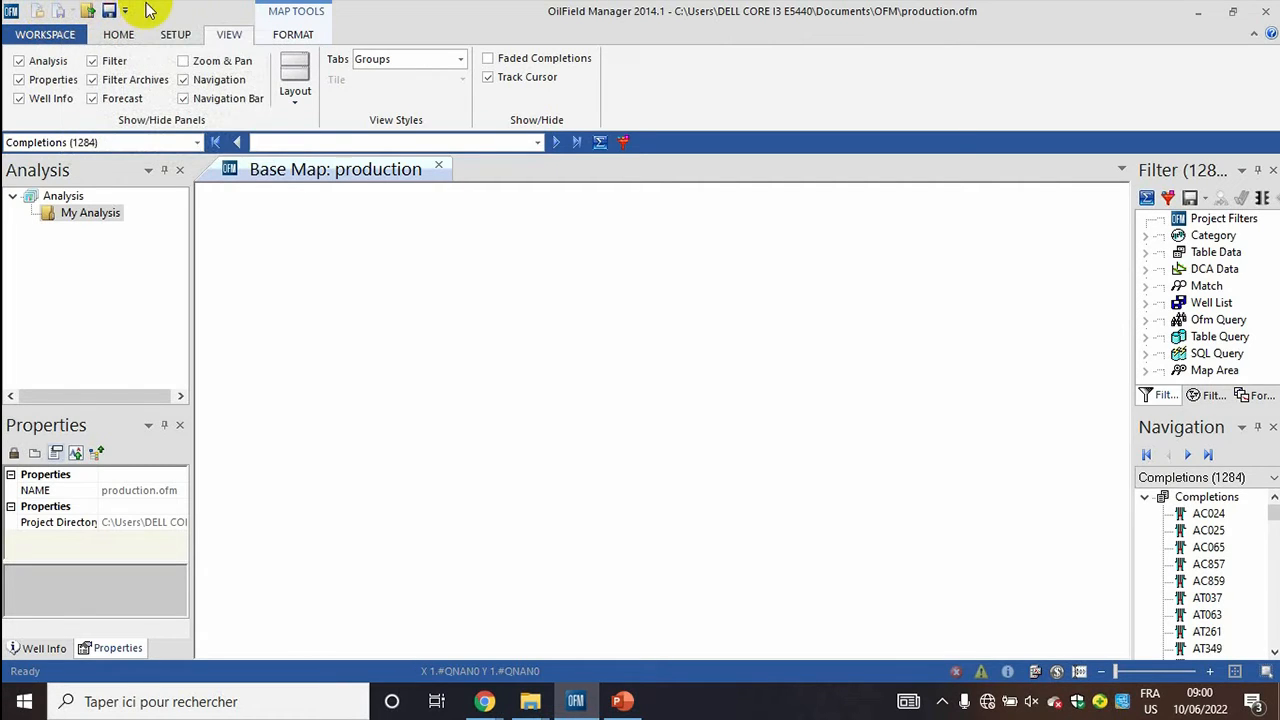
# Step: Look through the recent workspaces and the available analysis, setup and view commands
pyautogui.click(66, 40)
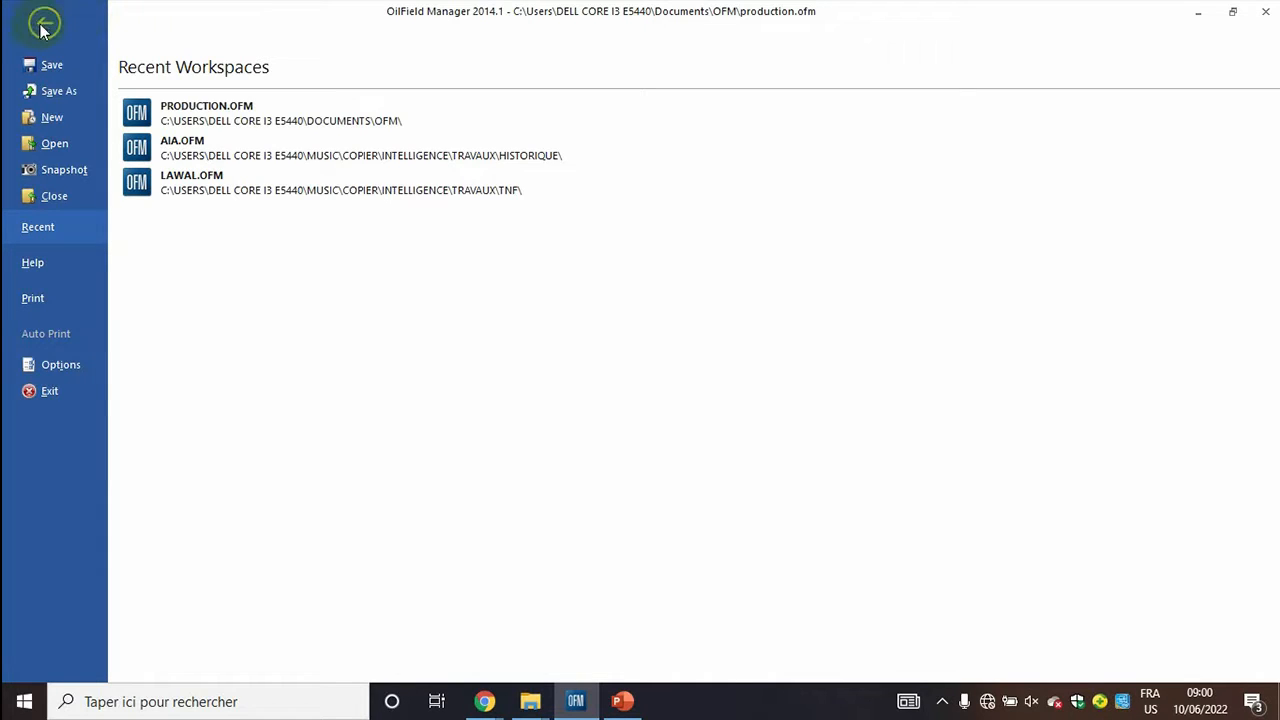
pyautogui.click(43, 26)
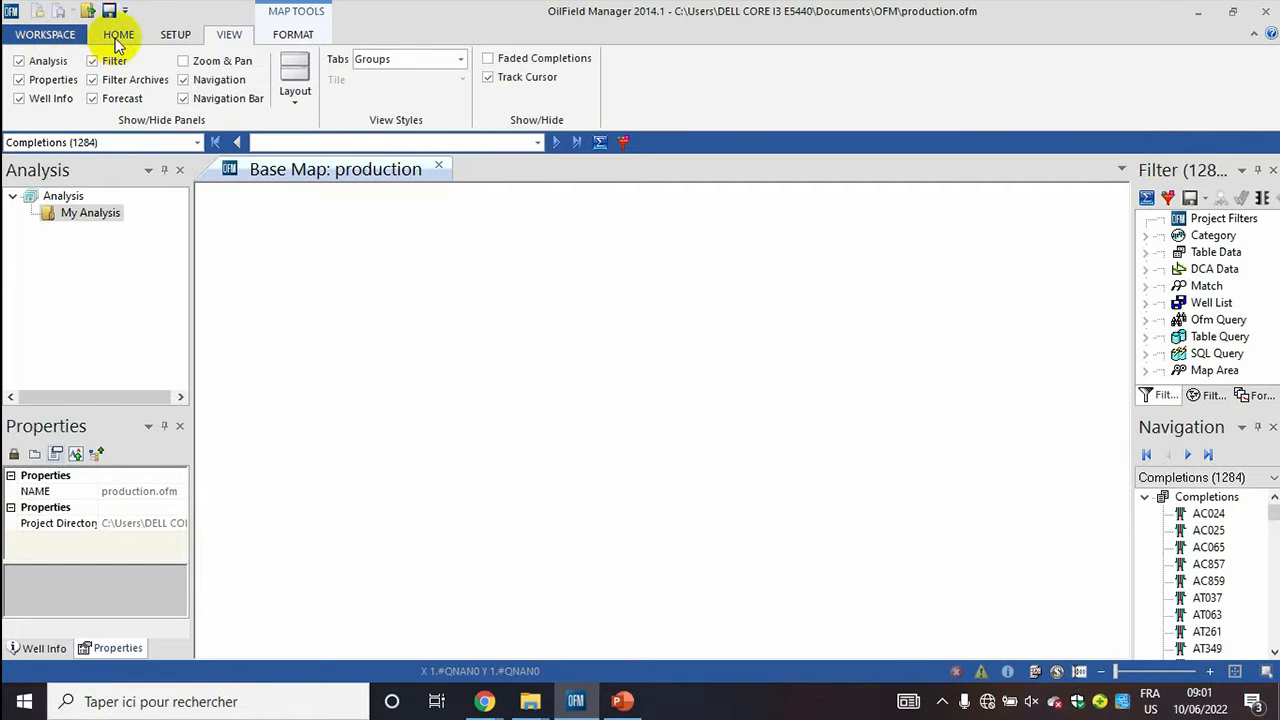
pyautogui.click(119, 36)
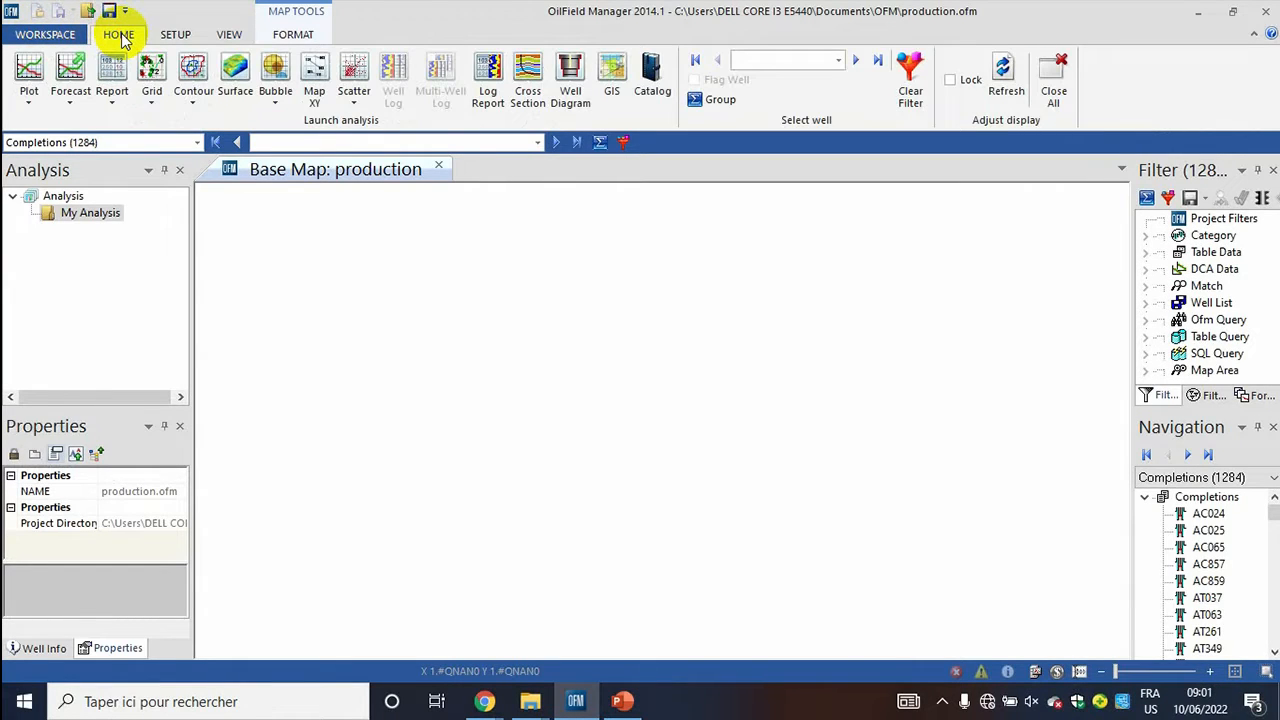
pyautogui.click(176, 36)
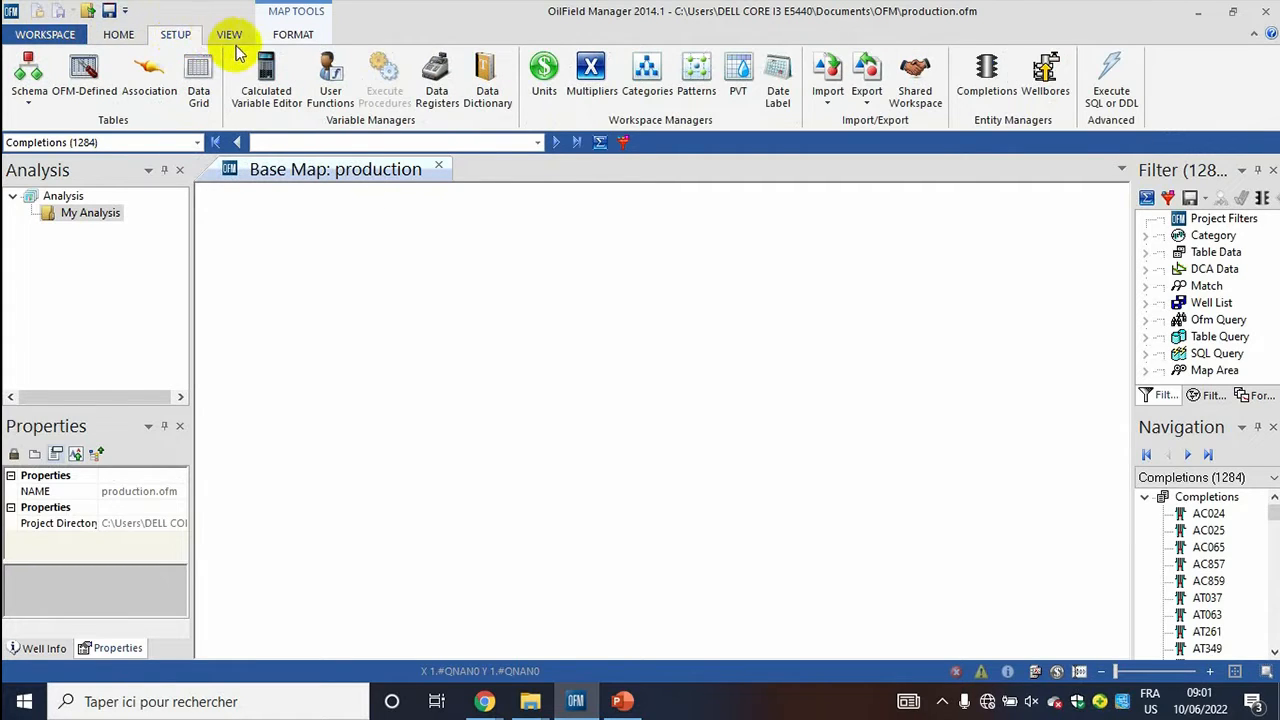
pyautogui.click(227, 38)
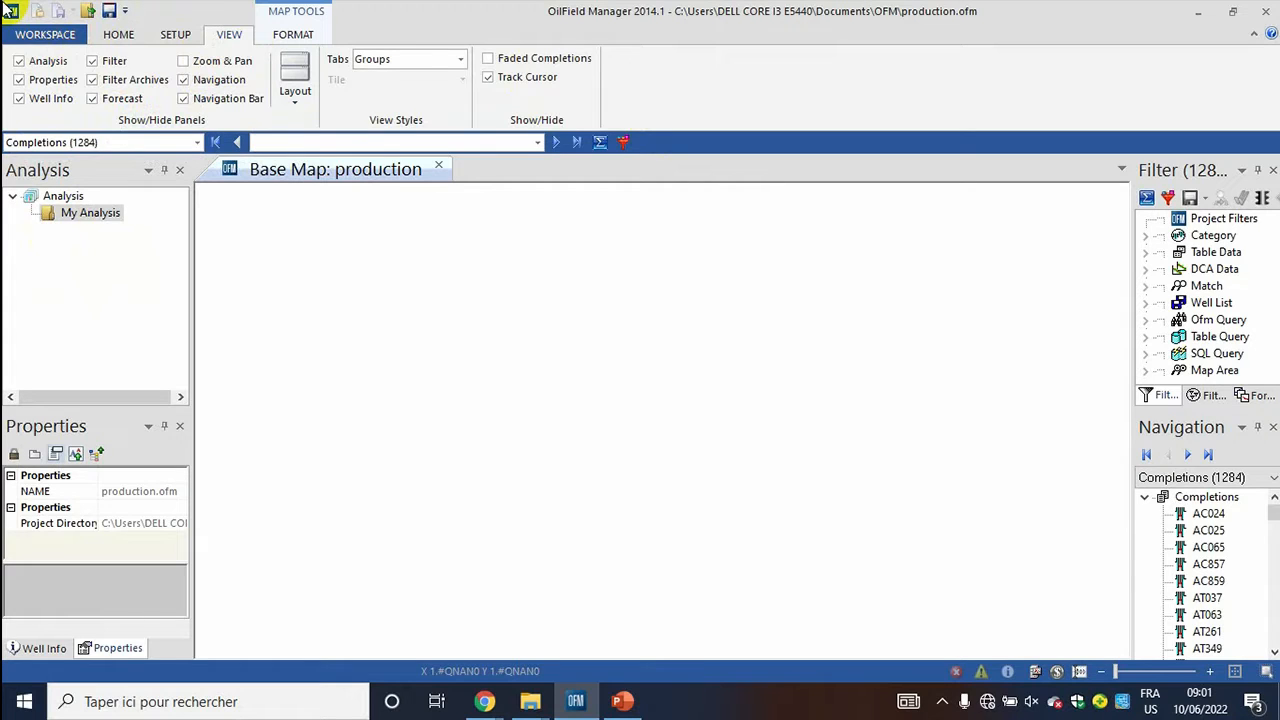
# Step: Hide and restore the Analysis panel, and look at the available window layouts
pyautogui.click(18, 63)
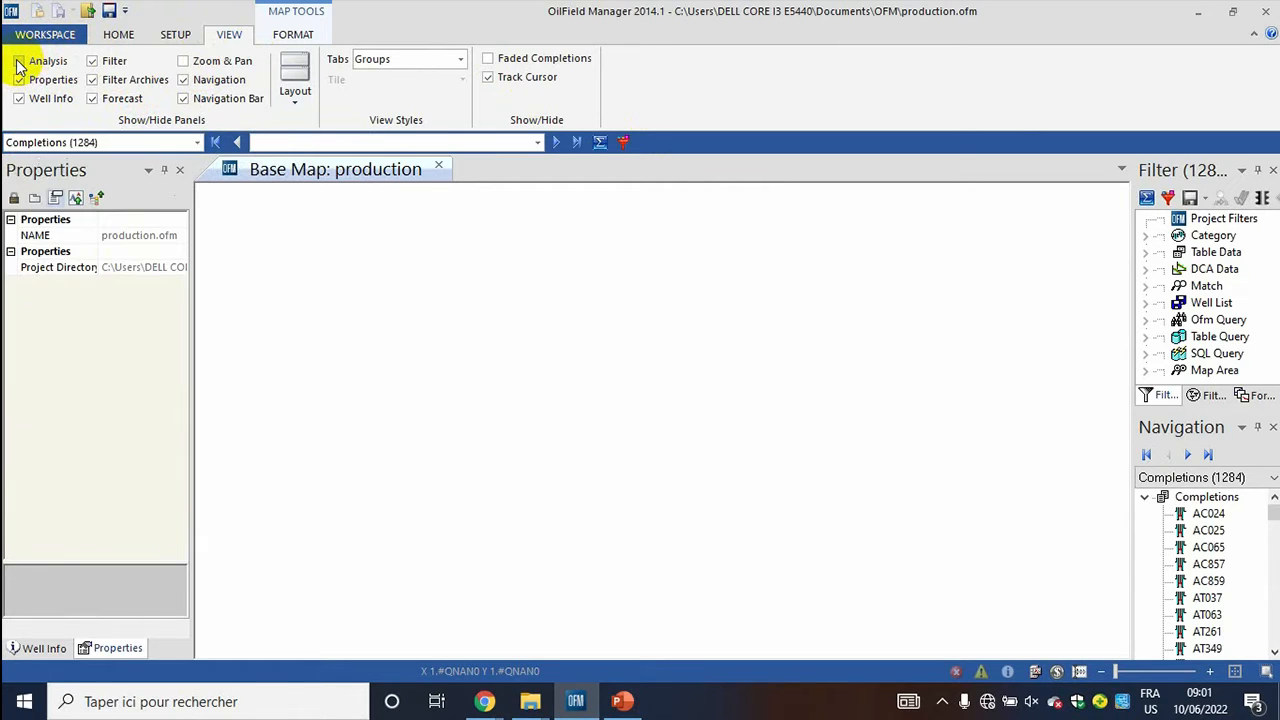
pyautogui.click(18, 63)
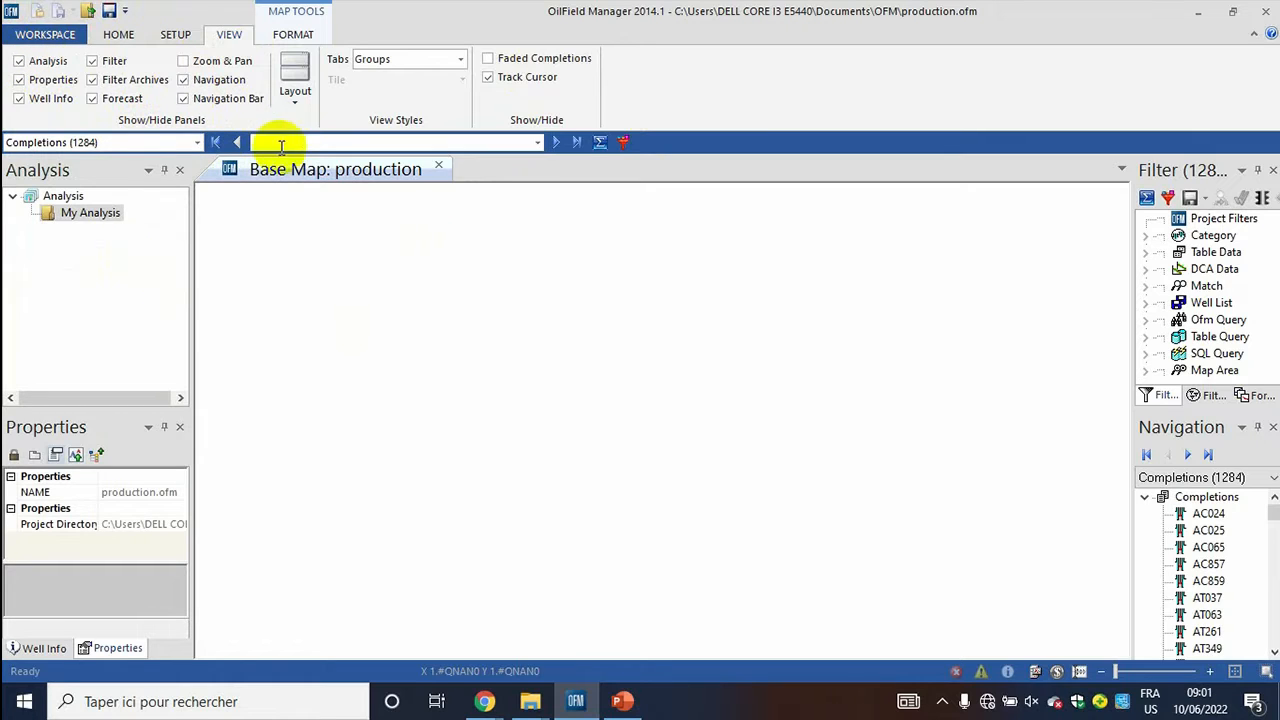
pyautogui.click(297, 102)
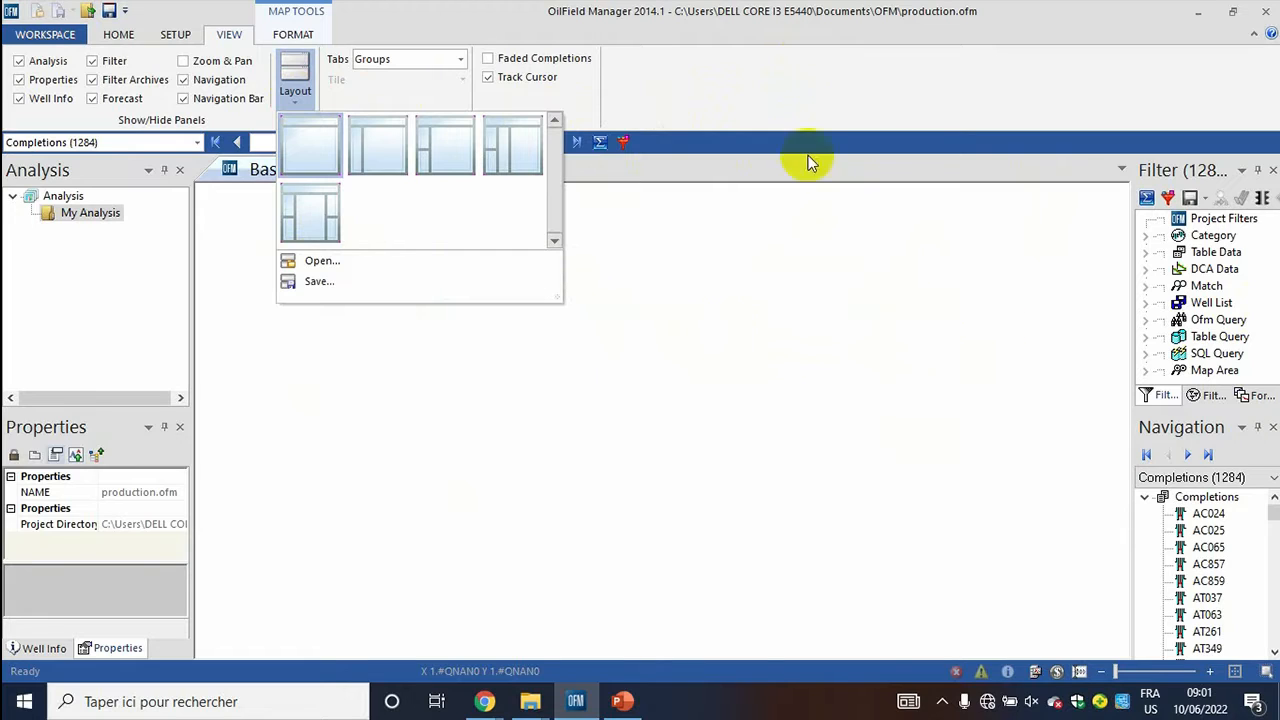
pyautogui.click(738, 85)
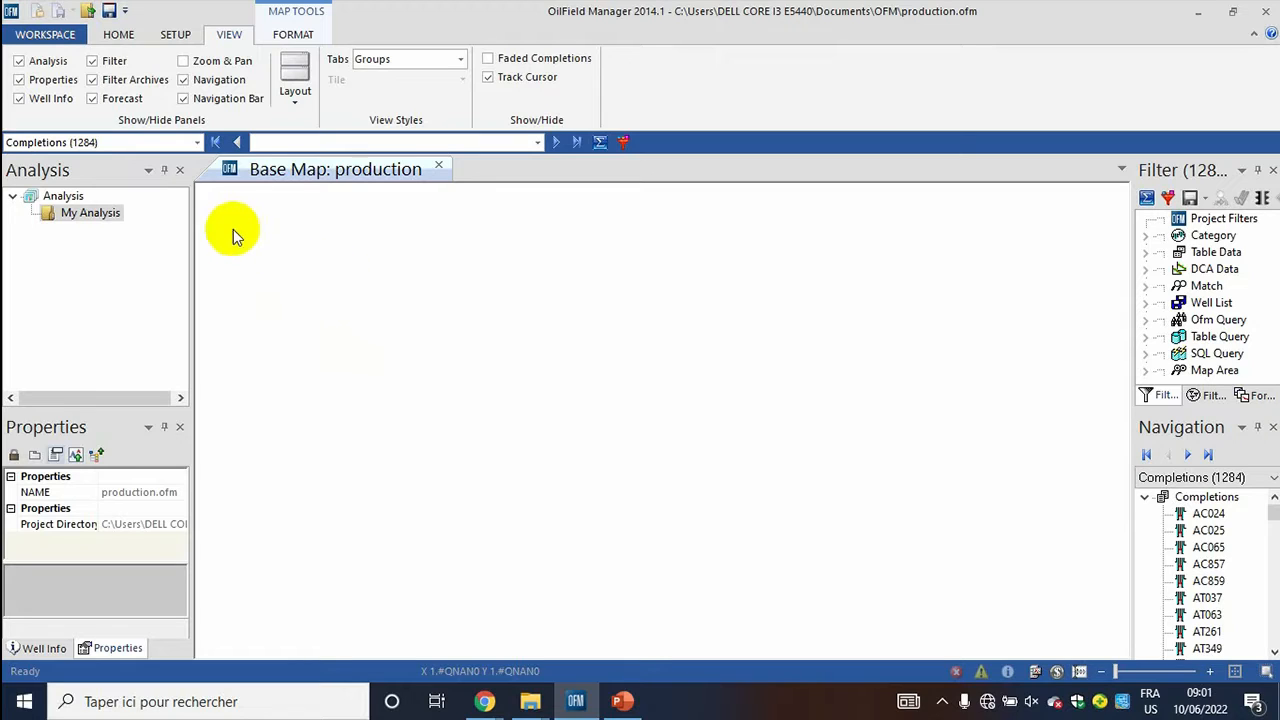
# Step: Open the Schema Variable Editor and display the variables' unit settings
pyautogui.click(119, 35)
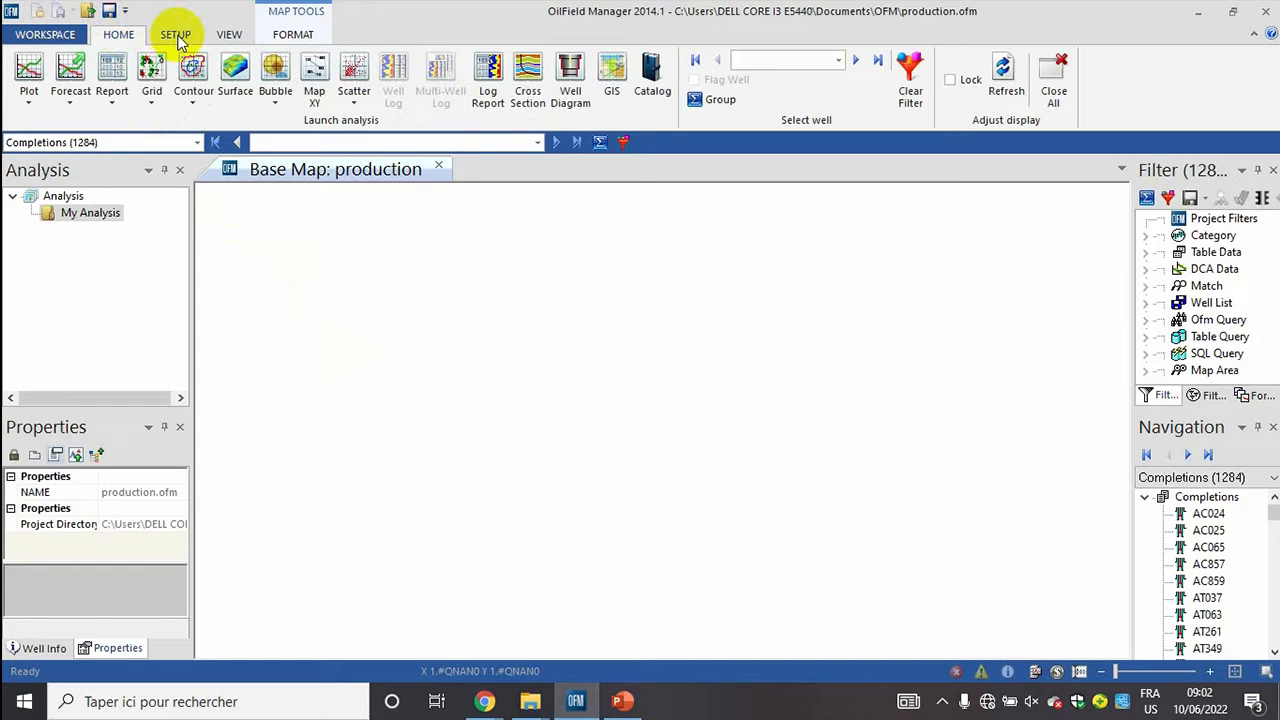
pyautogui.click(173, 34)
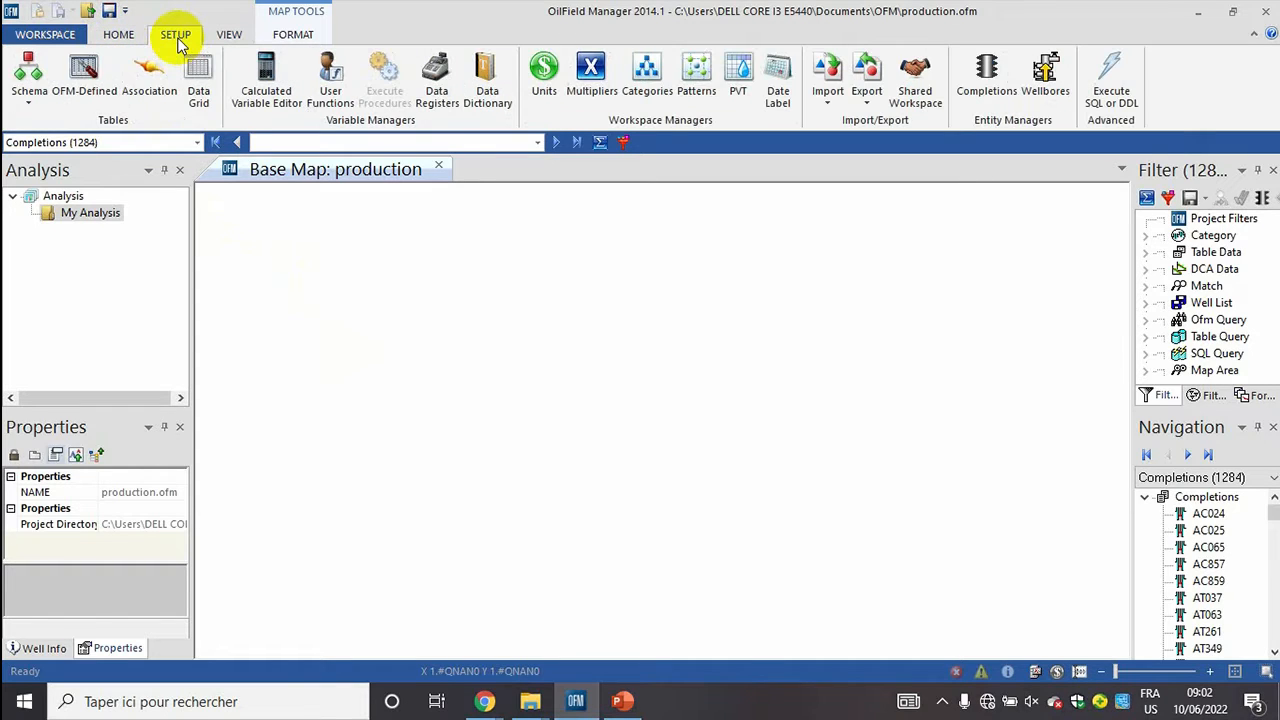
pyautogui.click(30, 100)
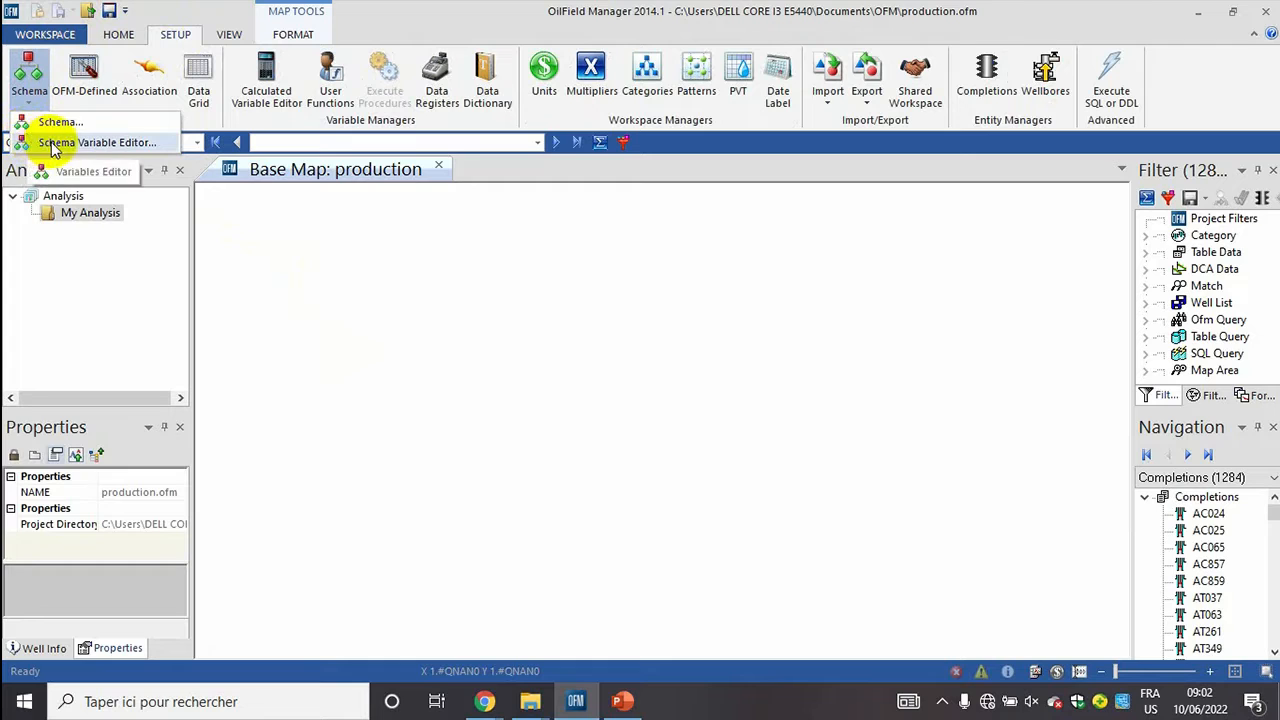
pyautogui.click(48, 142)
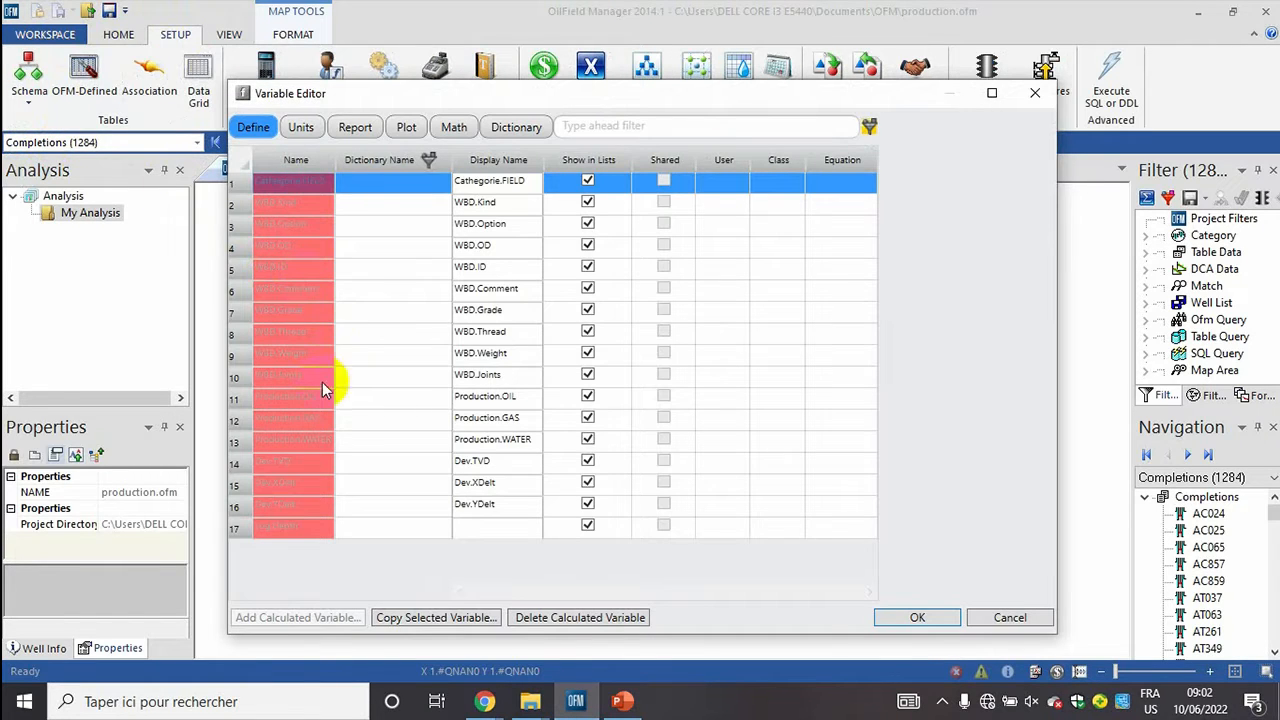
pyautogui.click(302, 128)
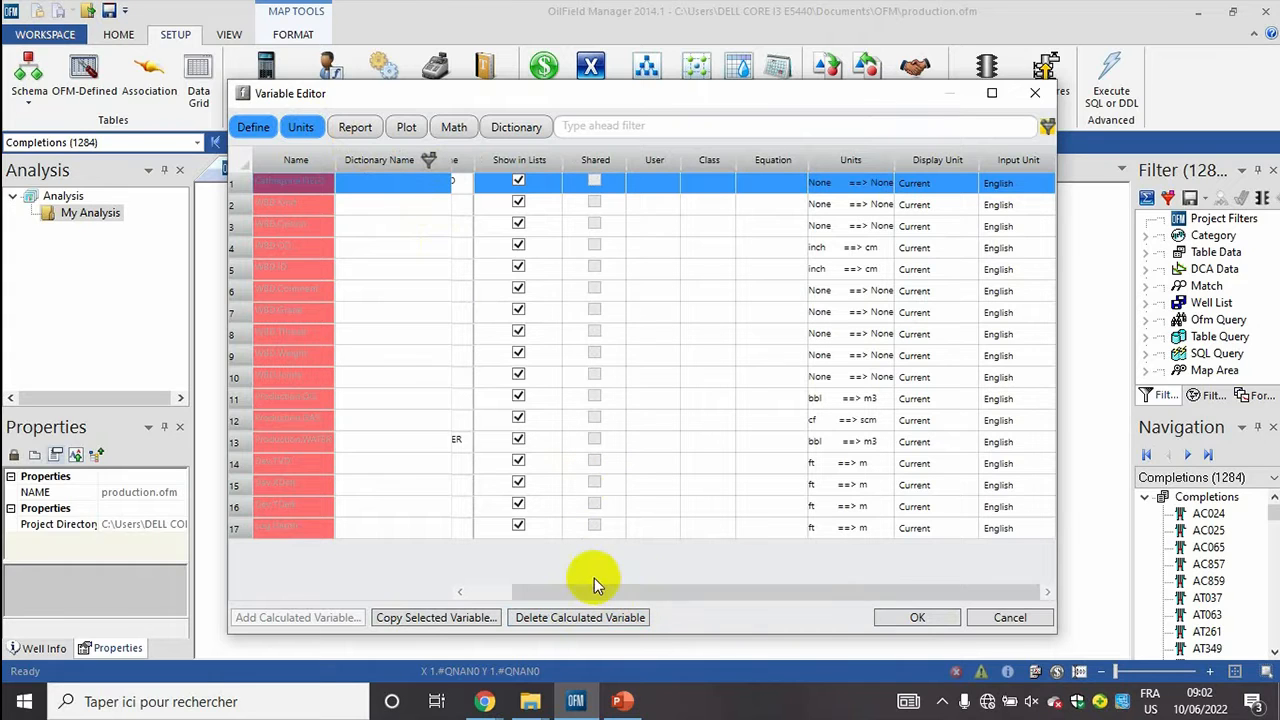
pyautogui.moveTo(588, 591)
pyautogui.mouseDown()
pyautogui.moveTo(553, 592)
pyautogui.moveTo(592, 590)
pyautogui.mouseUp()
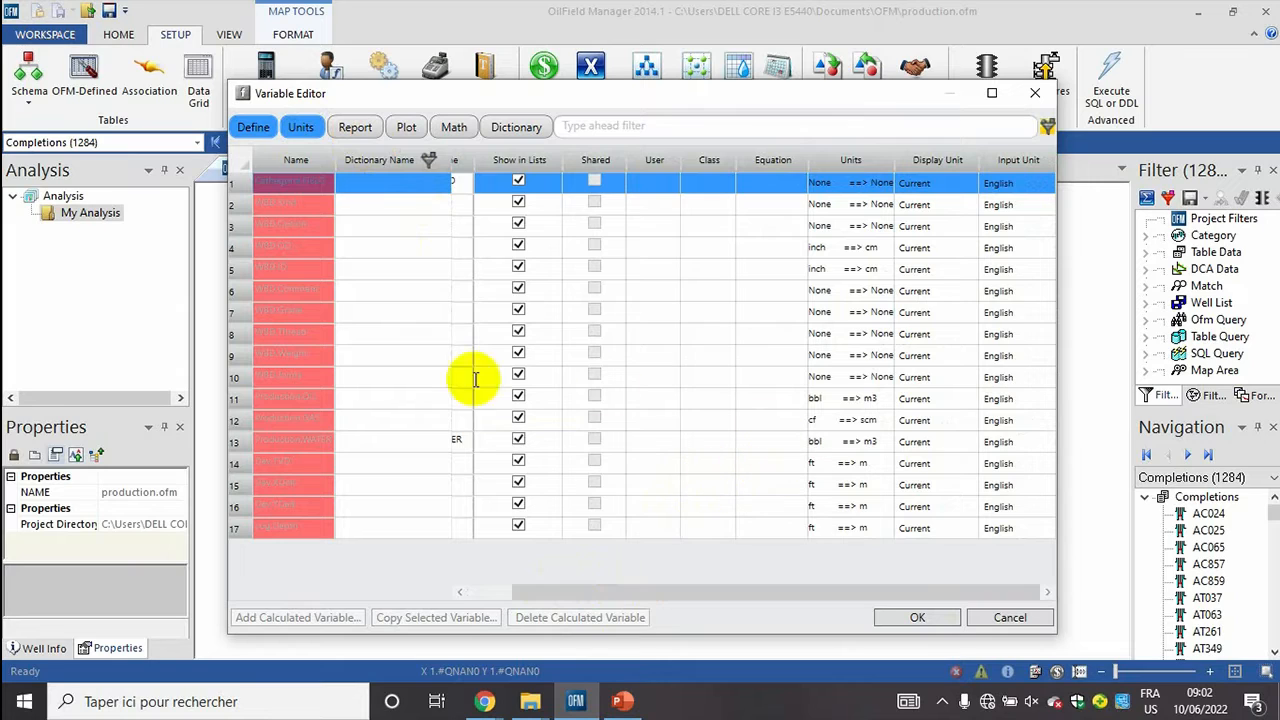
# Step: Set the Production.OIL variable's units to bbl ==> m3
pyautogui.click(816, 401)
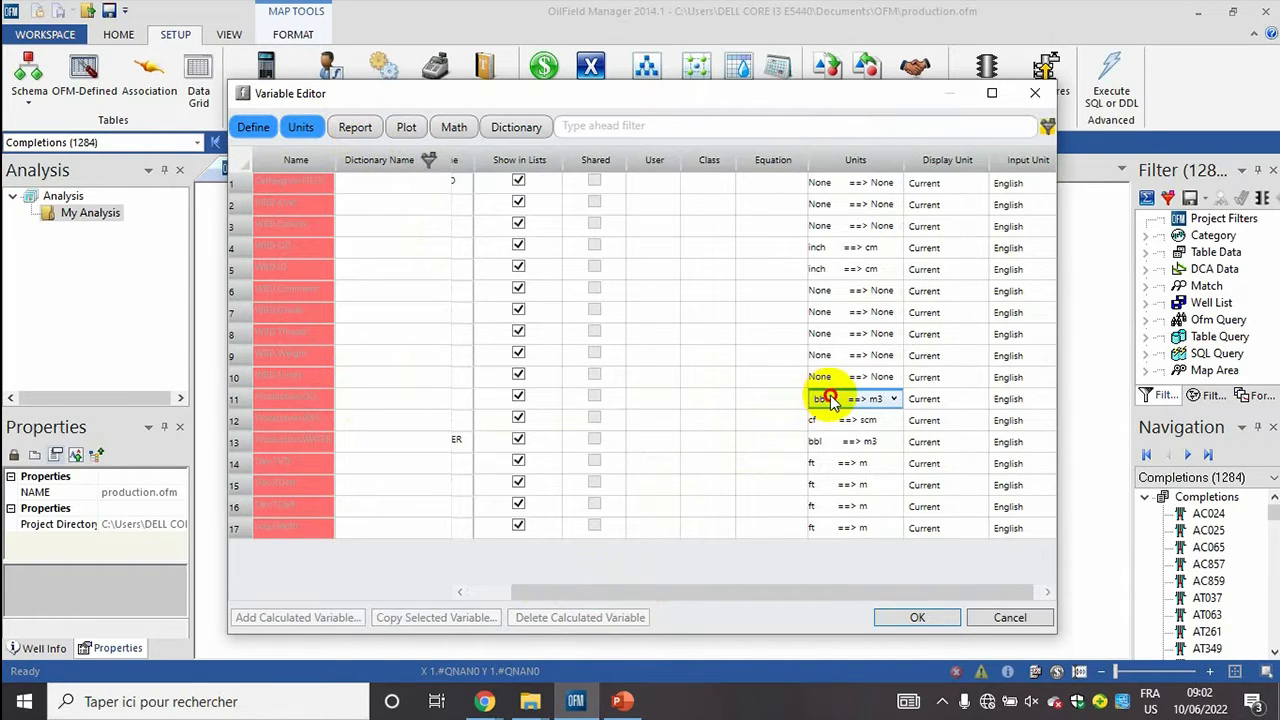
pyautogui.click(830, 397)
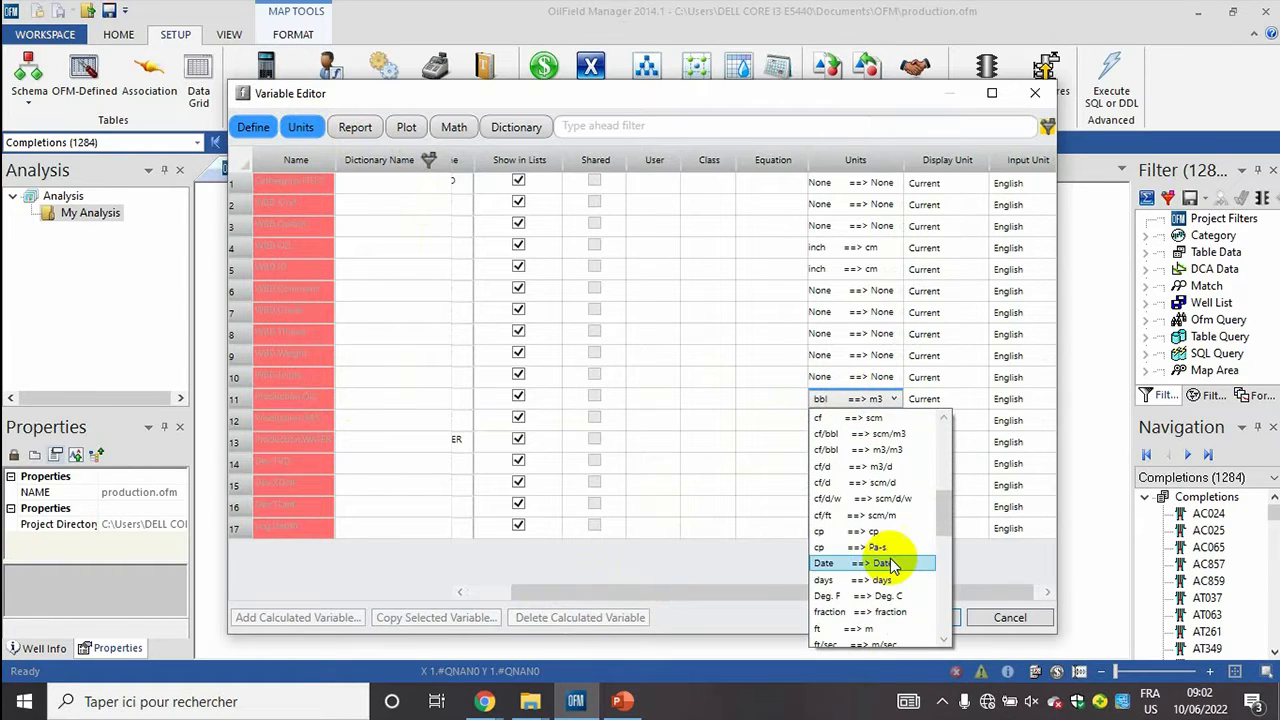
pyautogui.moveTo(943, 514); pyautogui.dragTo(943, 446)
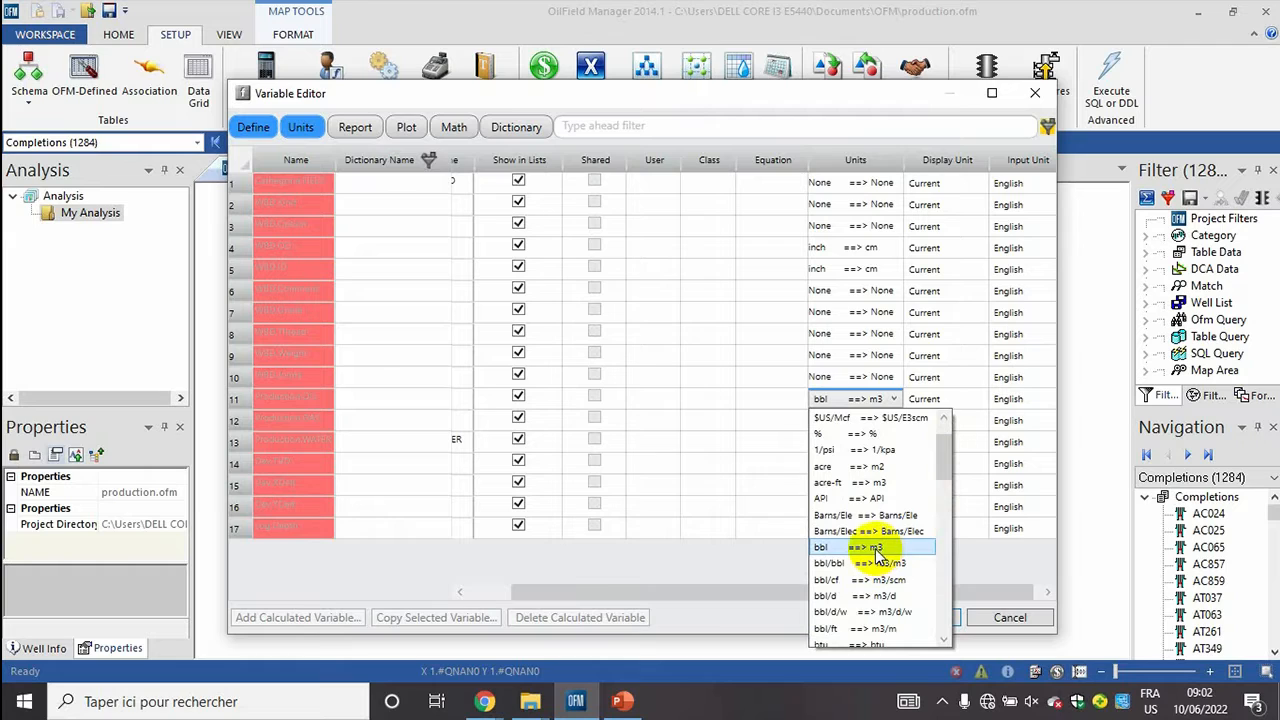
pyautogui.click(875, 549)
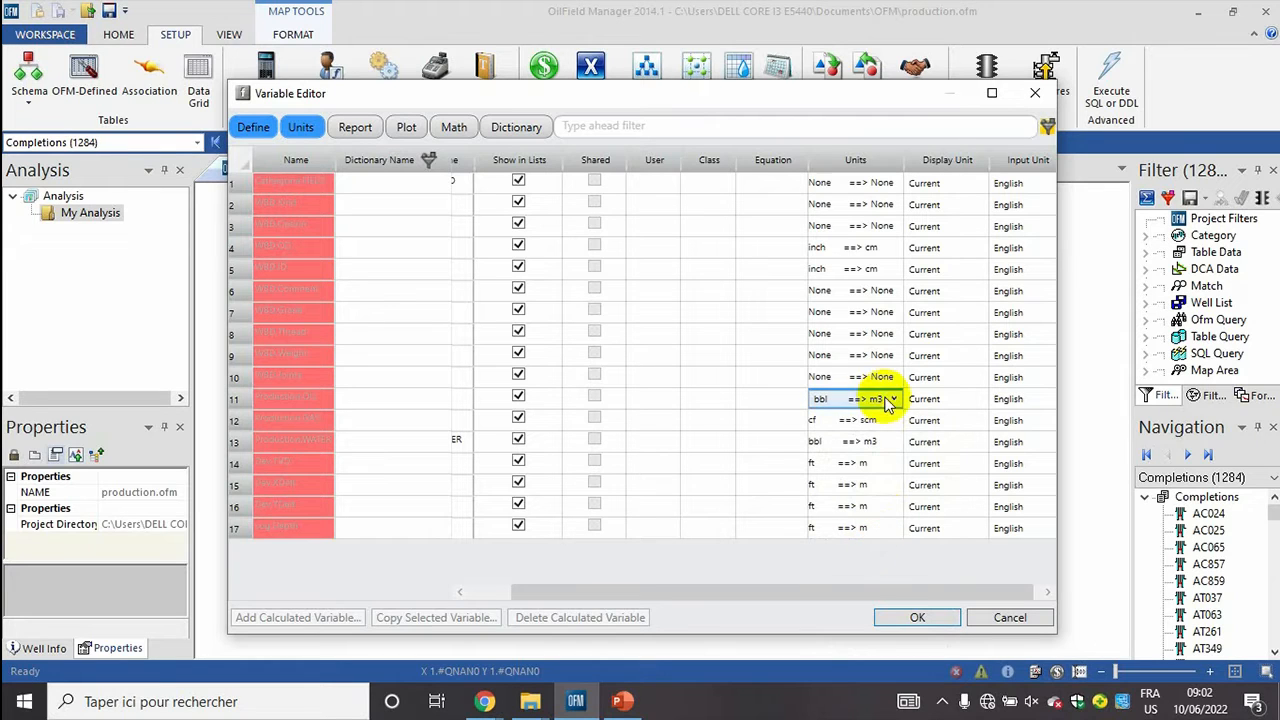
# Step: Look through the unit options for the Production.GAS variable
pyautogui.click(880, 420)
pyautogui.click(880, 421)
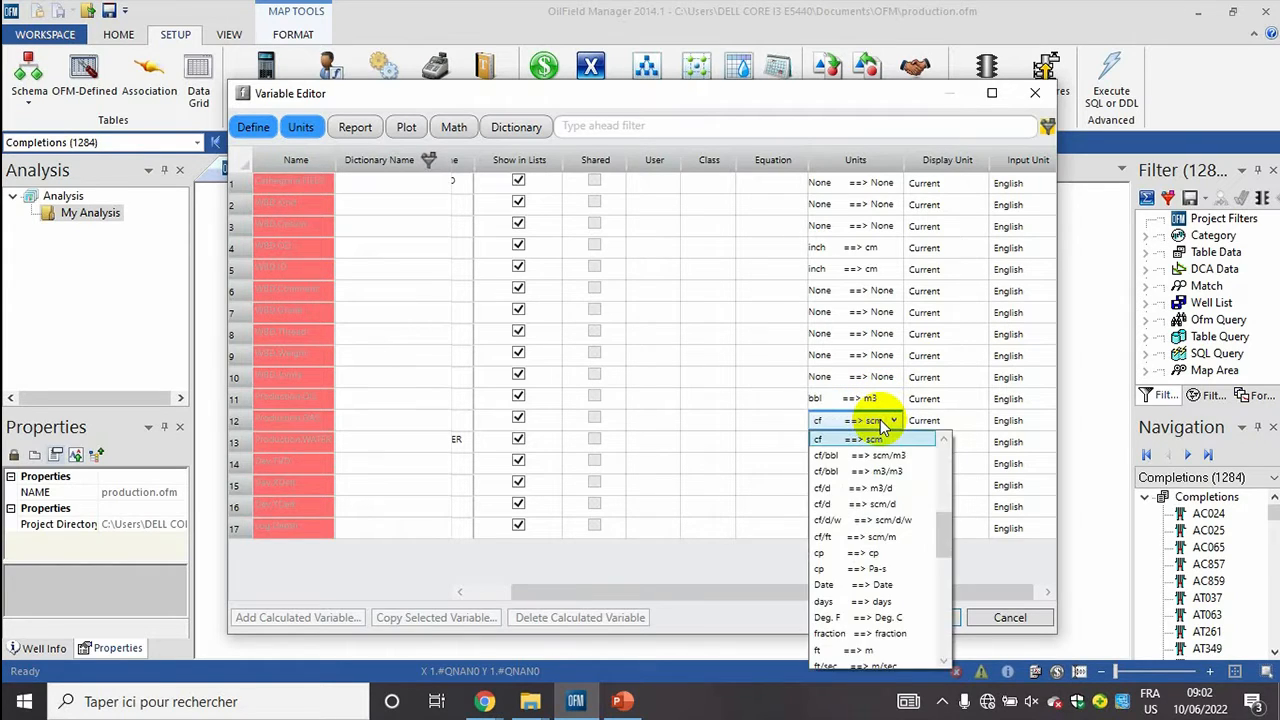
pyautogui.moveTo(940, 535); pyautogui.dragTo(948, 468)
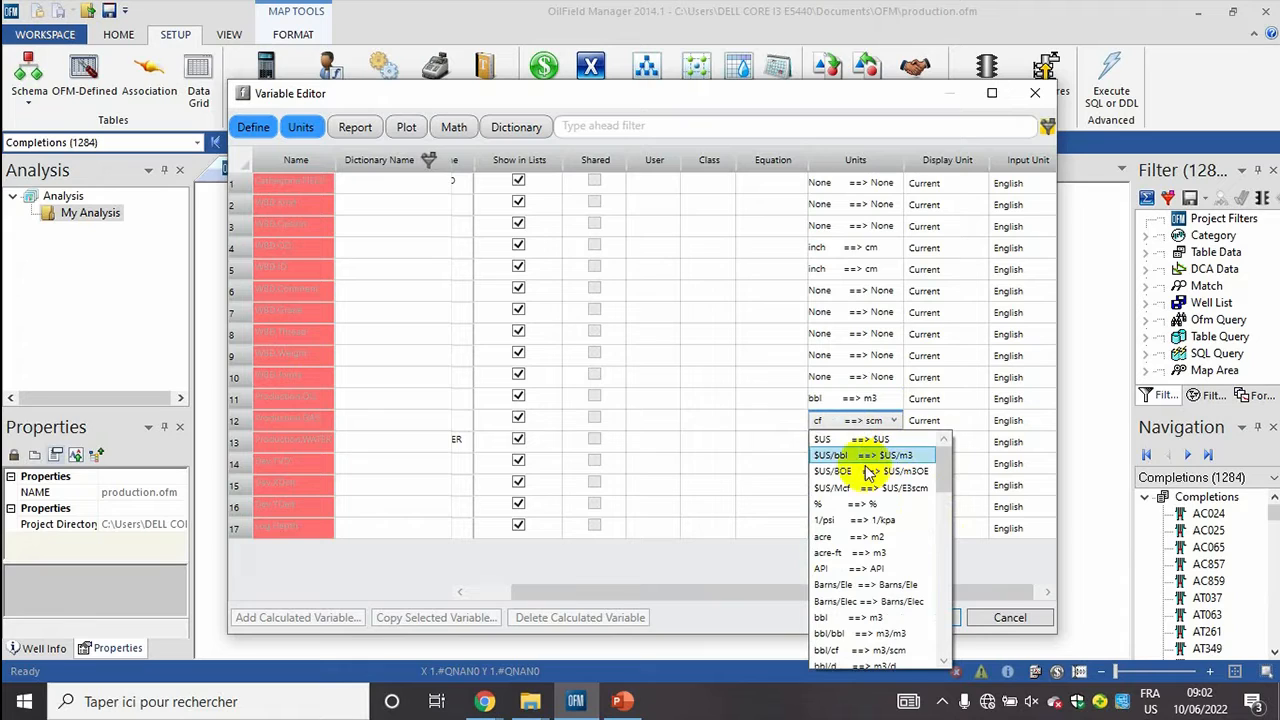
pyautogui.click(767, 445)
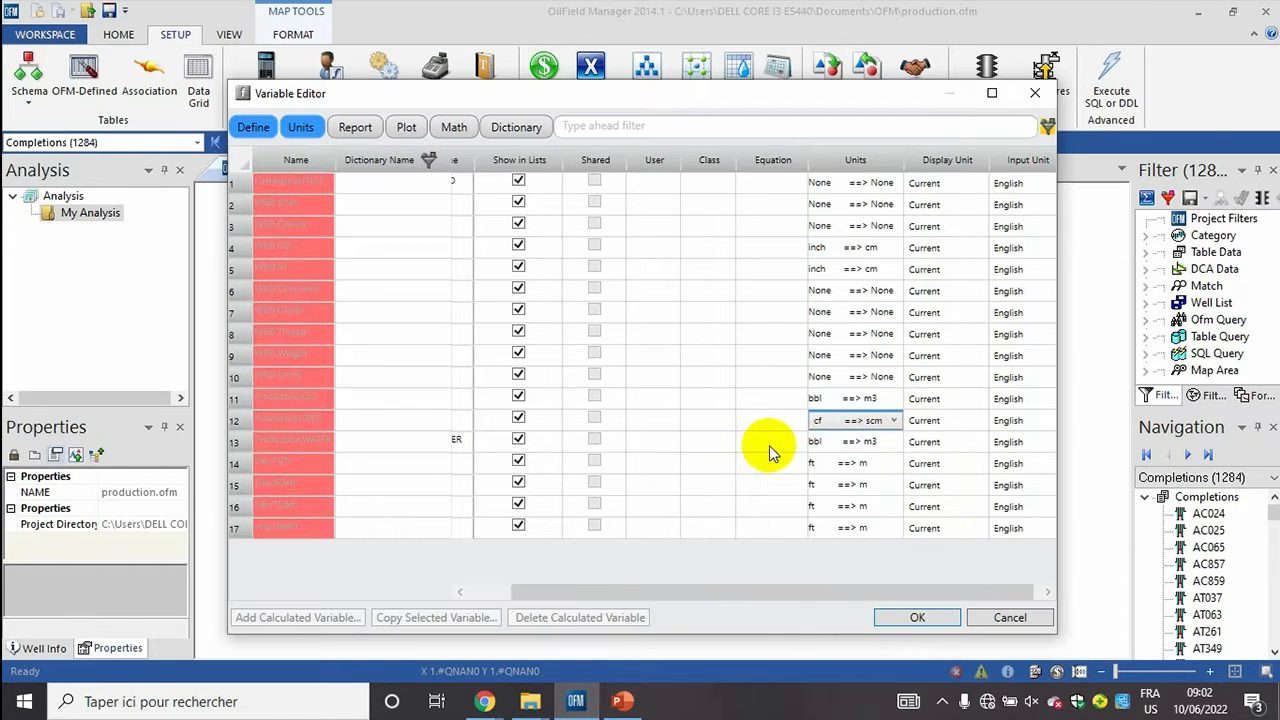
# Step: Set the Production.WATER variable's units to bbl ==> m3 and accept the variable settings
pyautogui.click(833, 443)
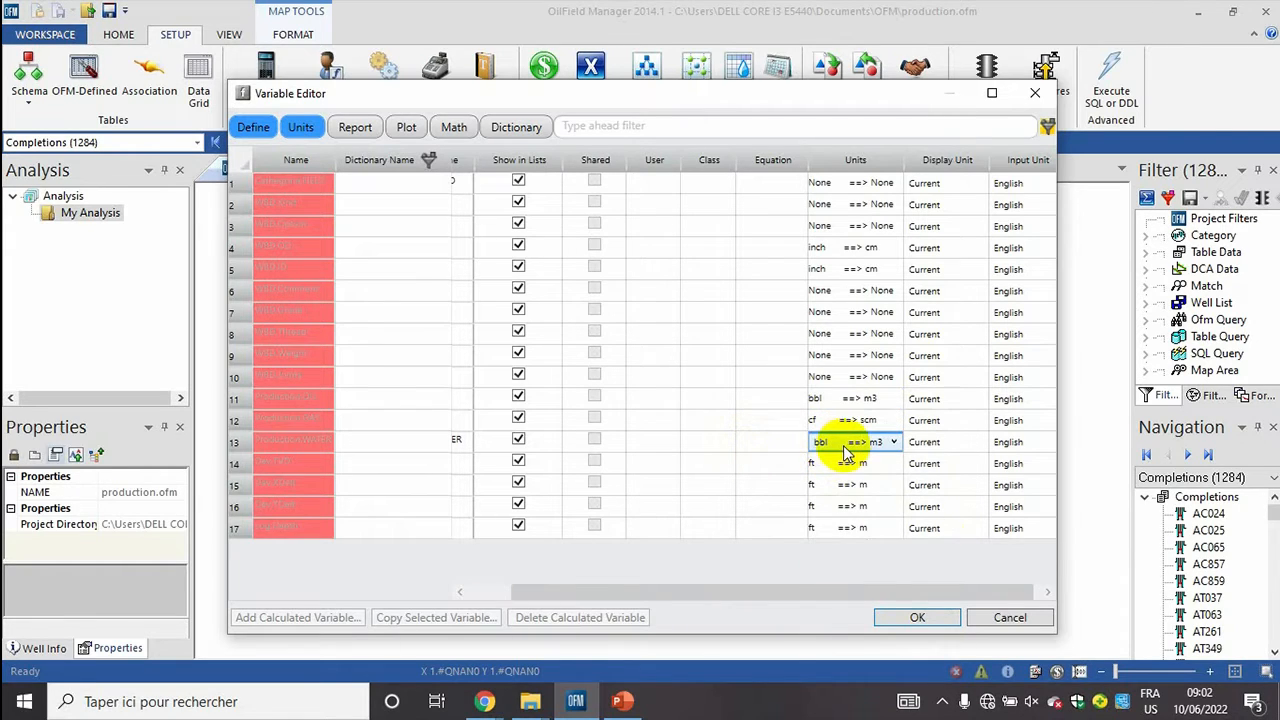
pyautogui.click(843, 449)
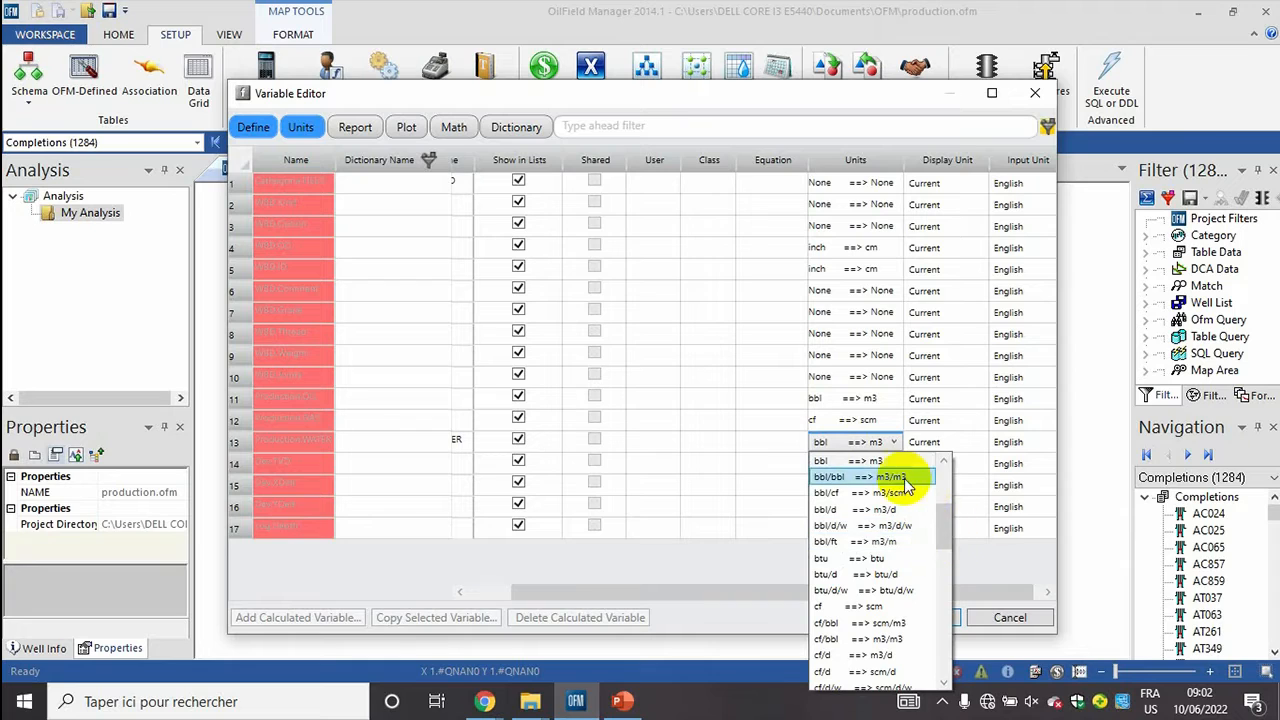
pyautogui.click(889, 463)
pyautogui.click(915, 617)
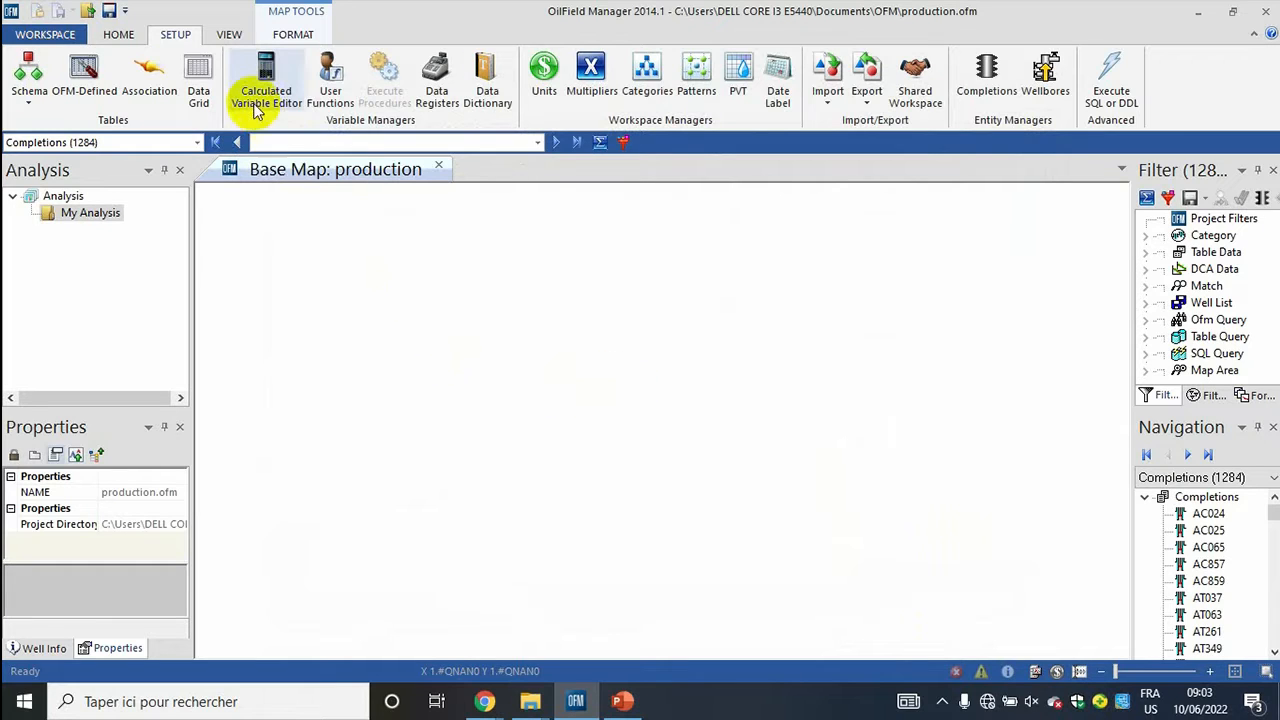
# Step: Create a Cartesian plot with one graph, using Date as the X-axis variable
pyautogui.click(118, 35)
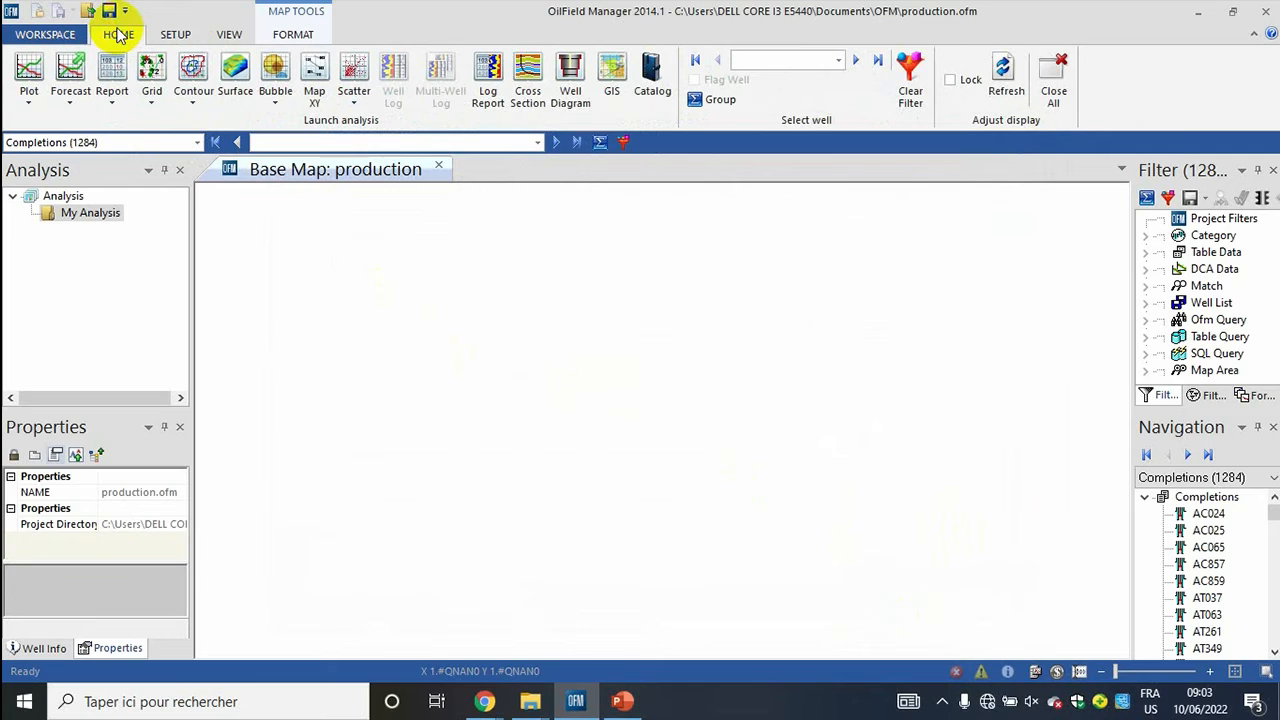
pyautogui.click(28, 103)
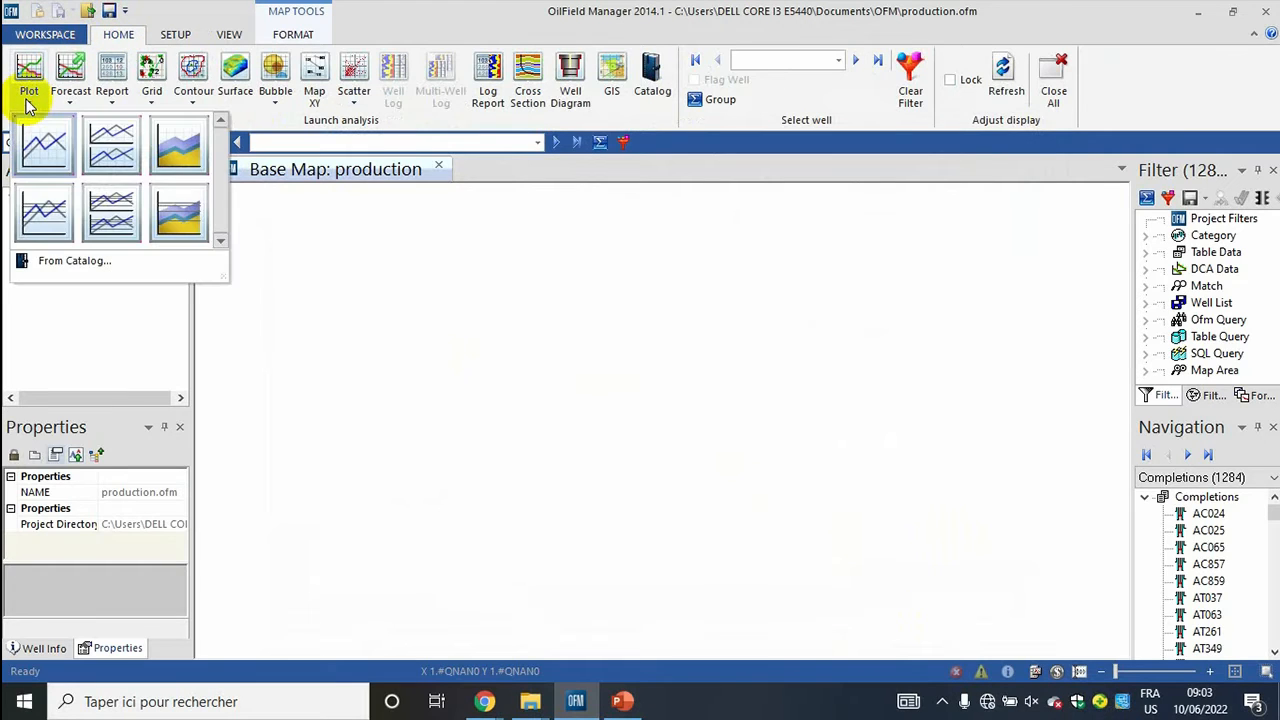
pyautogui.click(40, 148)
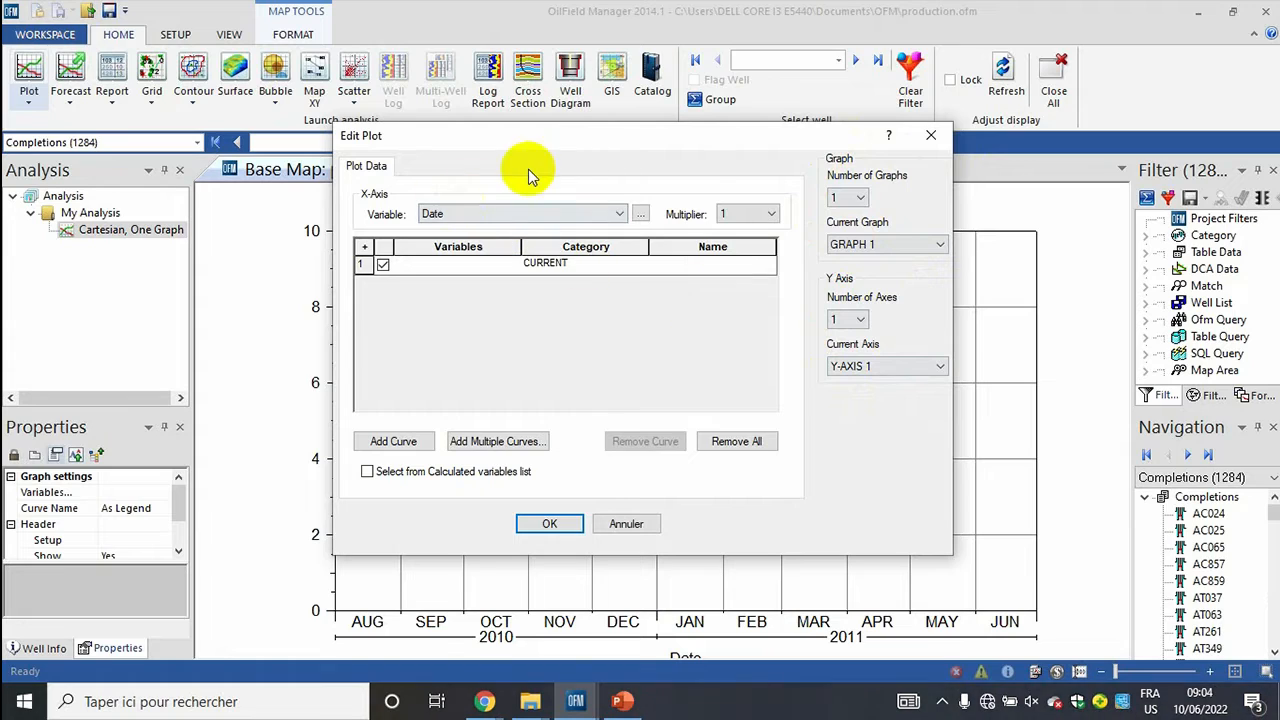
pyautogui.click(488, 212)
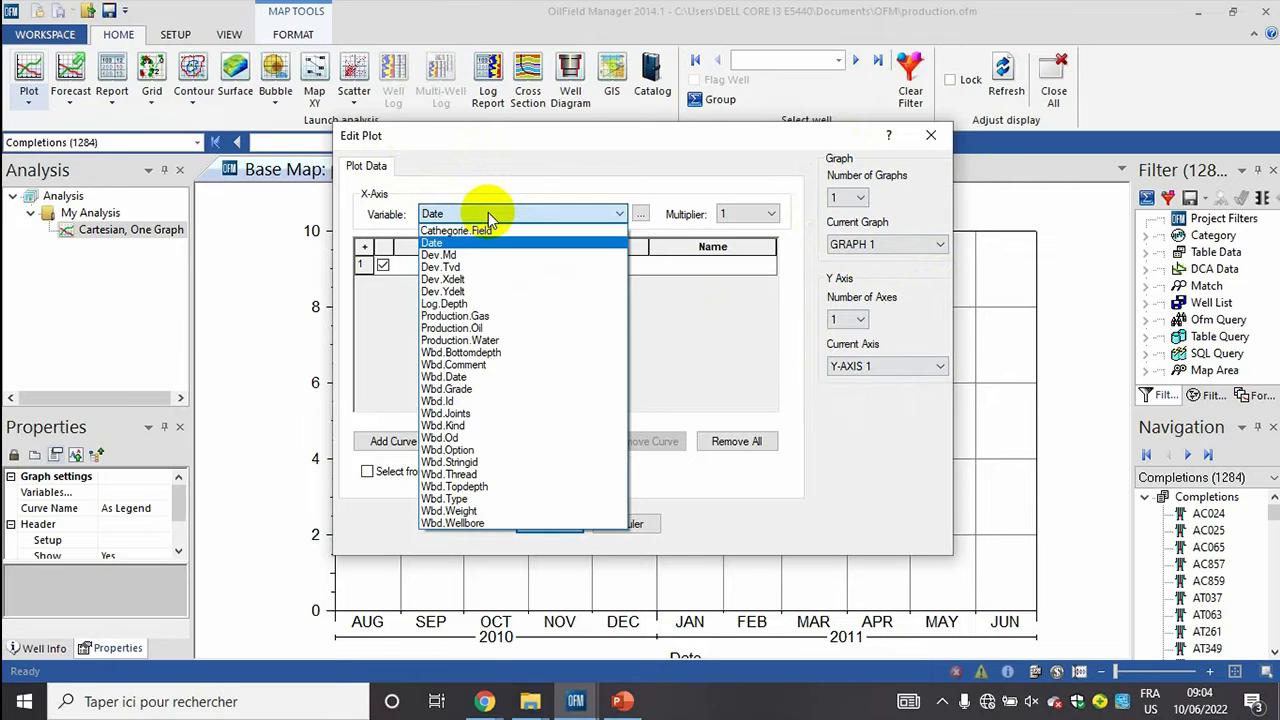
pyautogui.click(488, 212)
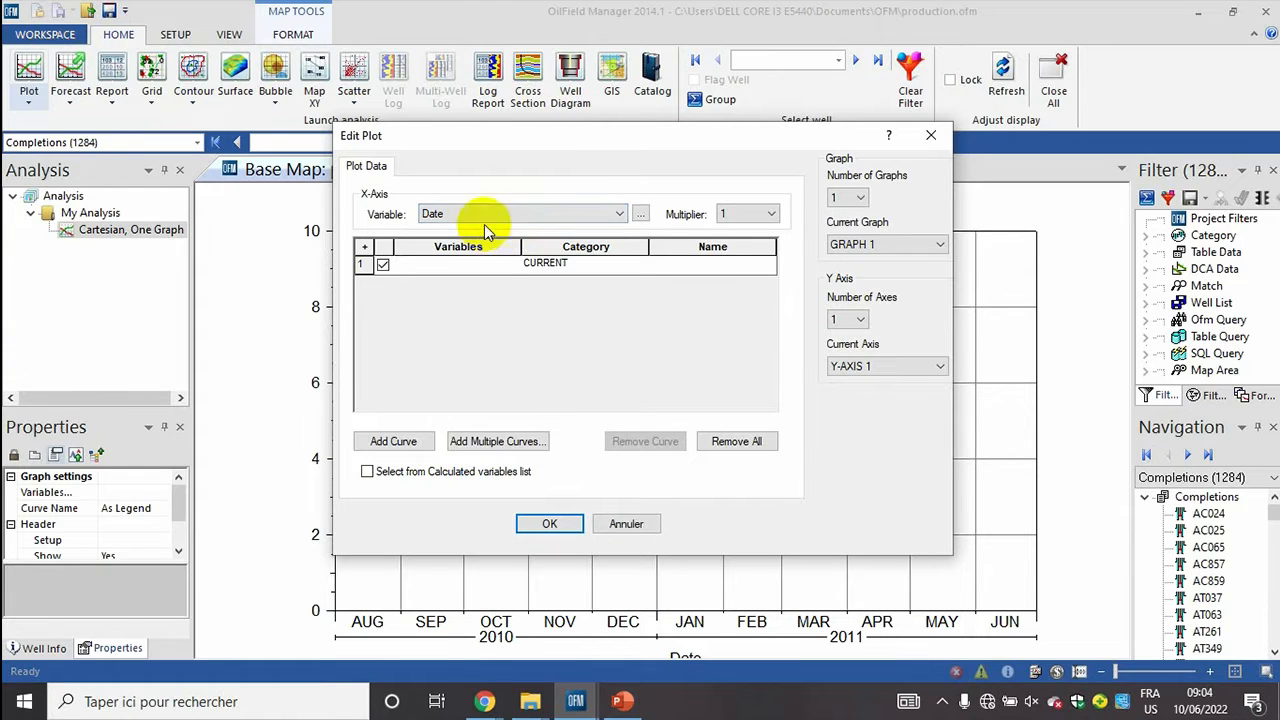
# Step: Assign Production.Gas to the plot's first curve and add a second curve for Production.Oil
pyautogui.click(486, 247)
pyautogui.click(450, 267)
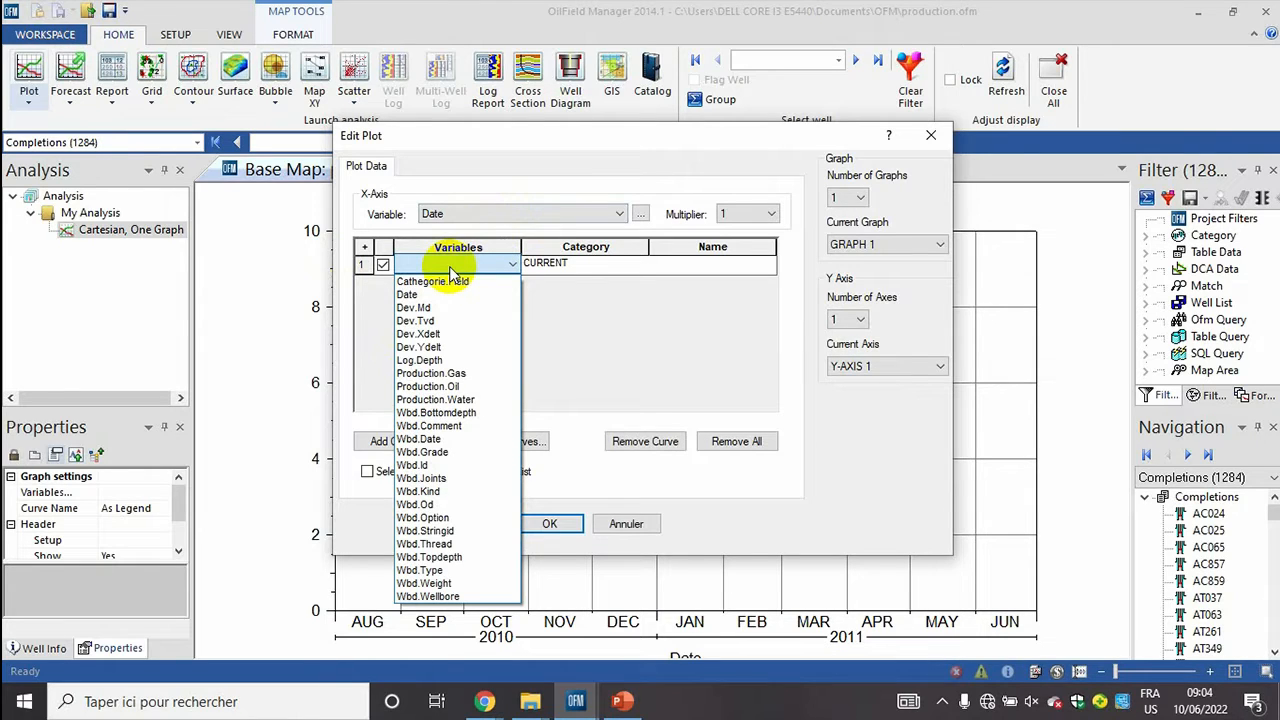
pyautogui.click(469, 376)
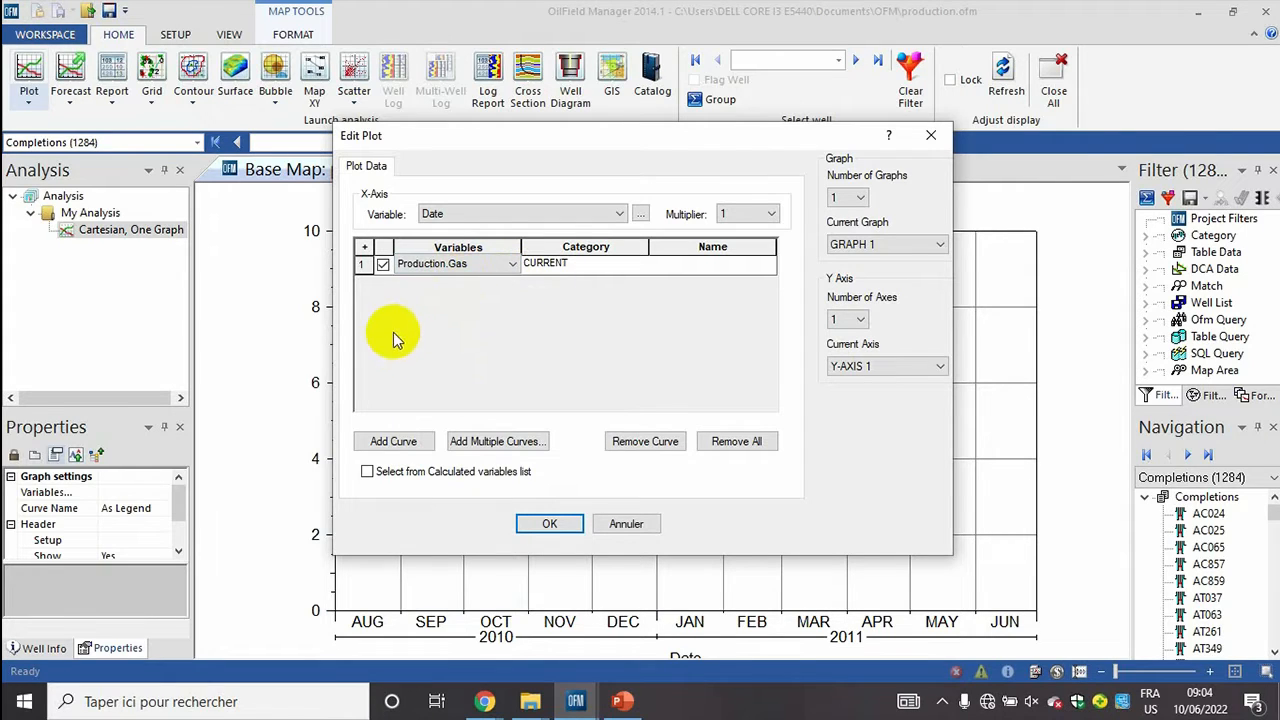
pyautogui.click(390, 443)
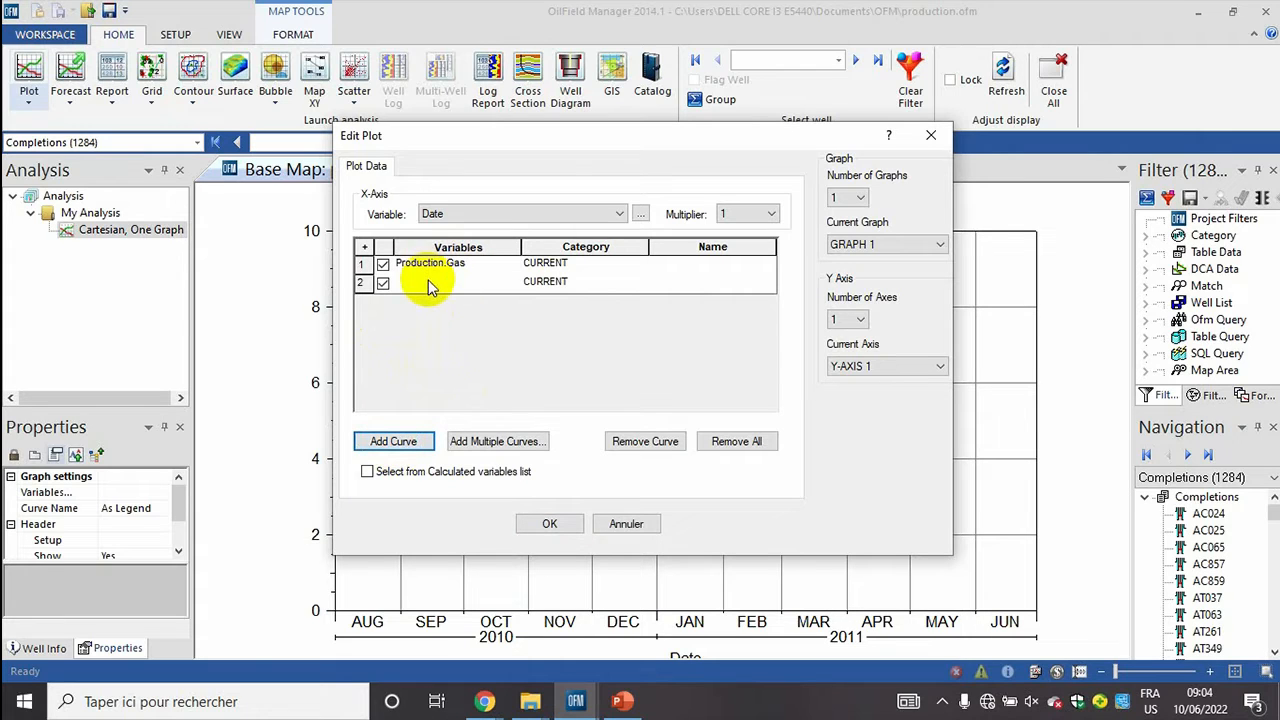
pyautogui.click(430, 285)
pyautogui.click(430, 285)
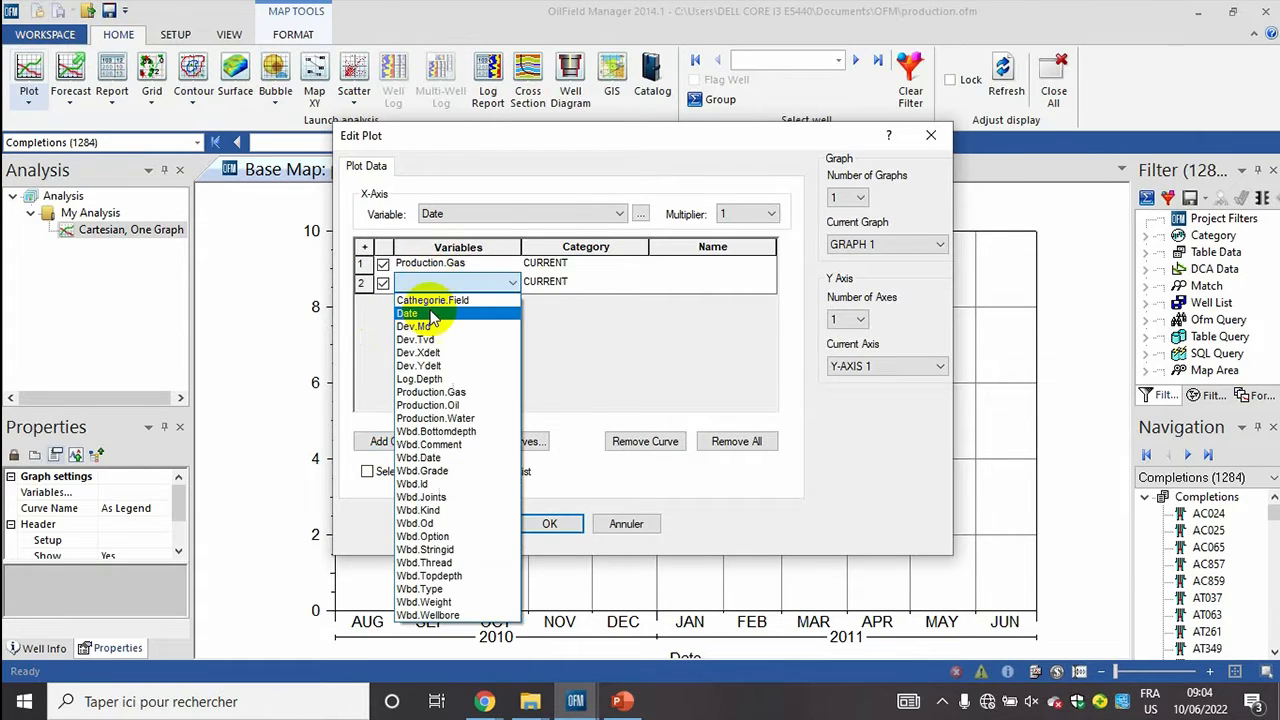
pyautogui.click(465, 405)
# Step: Add a third curve to the plot and assign Production.Water to it
pyautogui.click(402, 441)
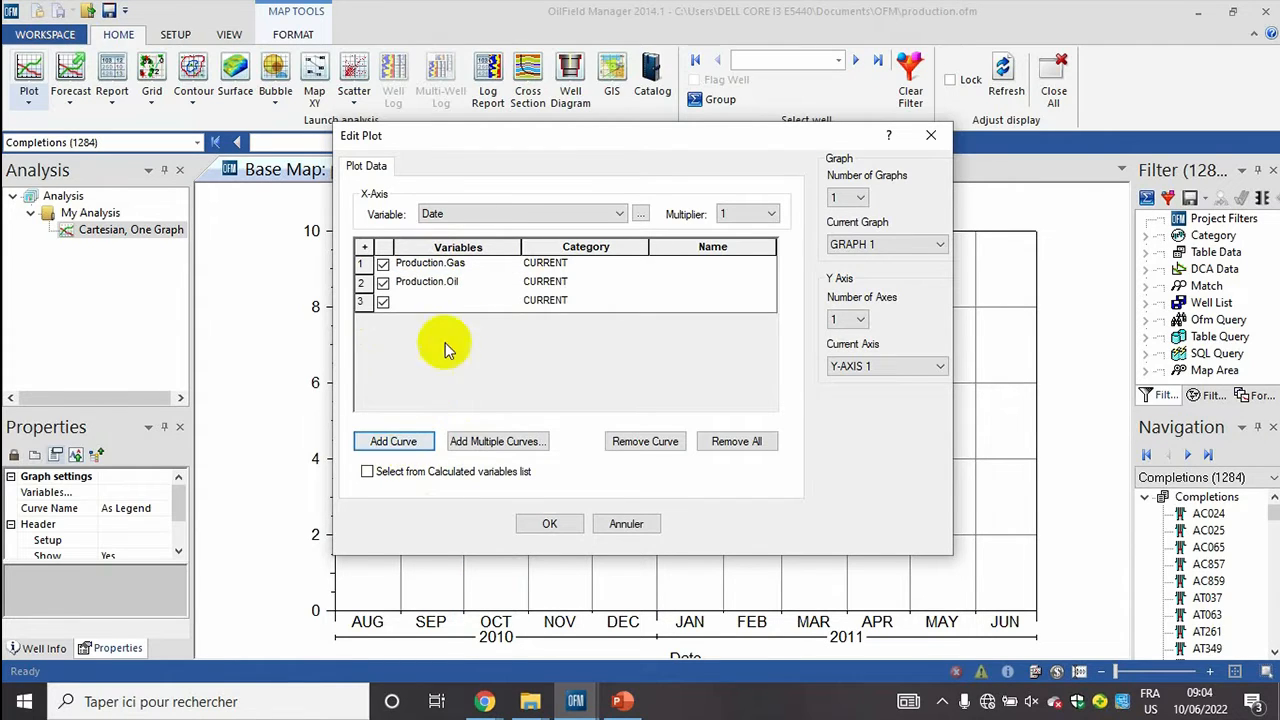
pyautogui.click(445, 302)
pyautogui.click(445, 302)
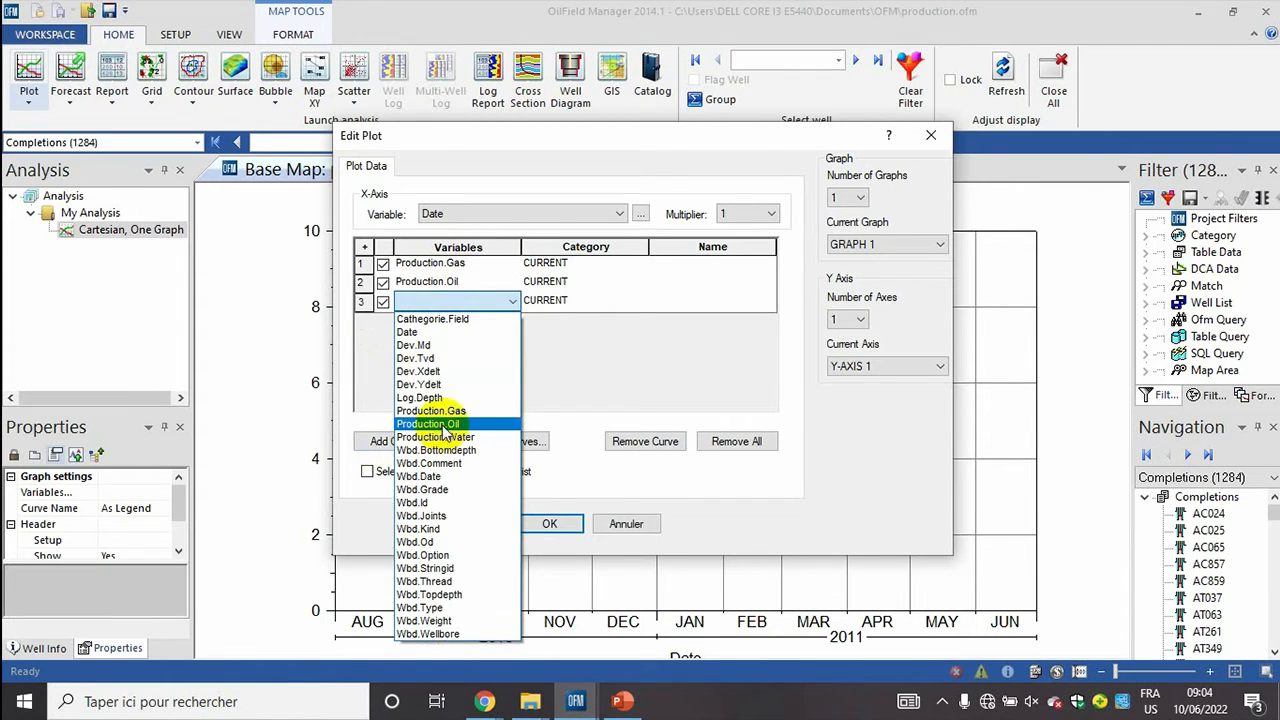
pyautogui.click(448, 437)
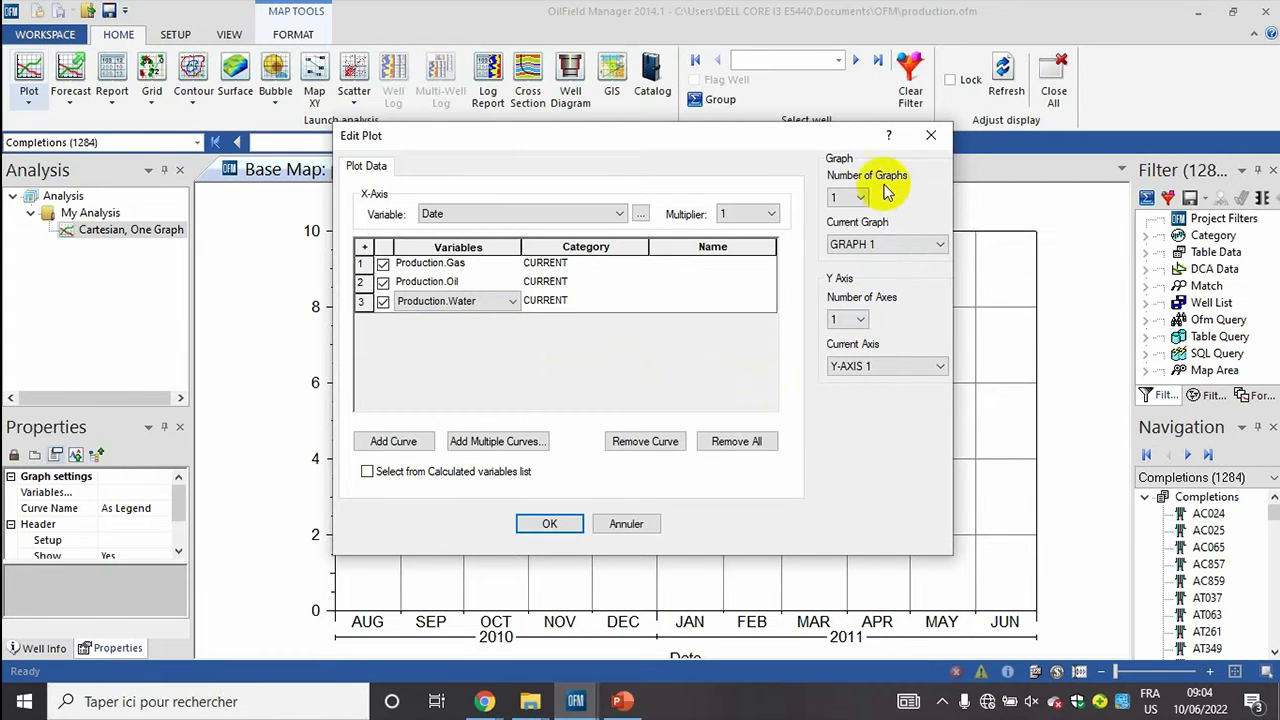
# Step: Keep one graph with GRAPH 1 as current, accept the plot settings, and plot the completion AC024
pyautogui.click(860, 200)
pyautogui.click(855, 212)
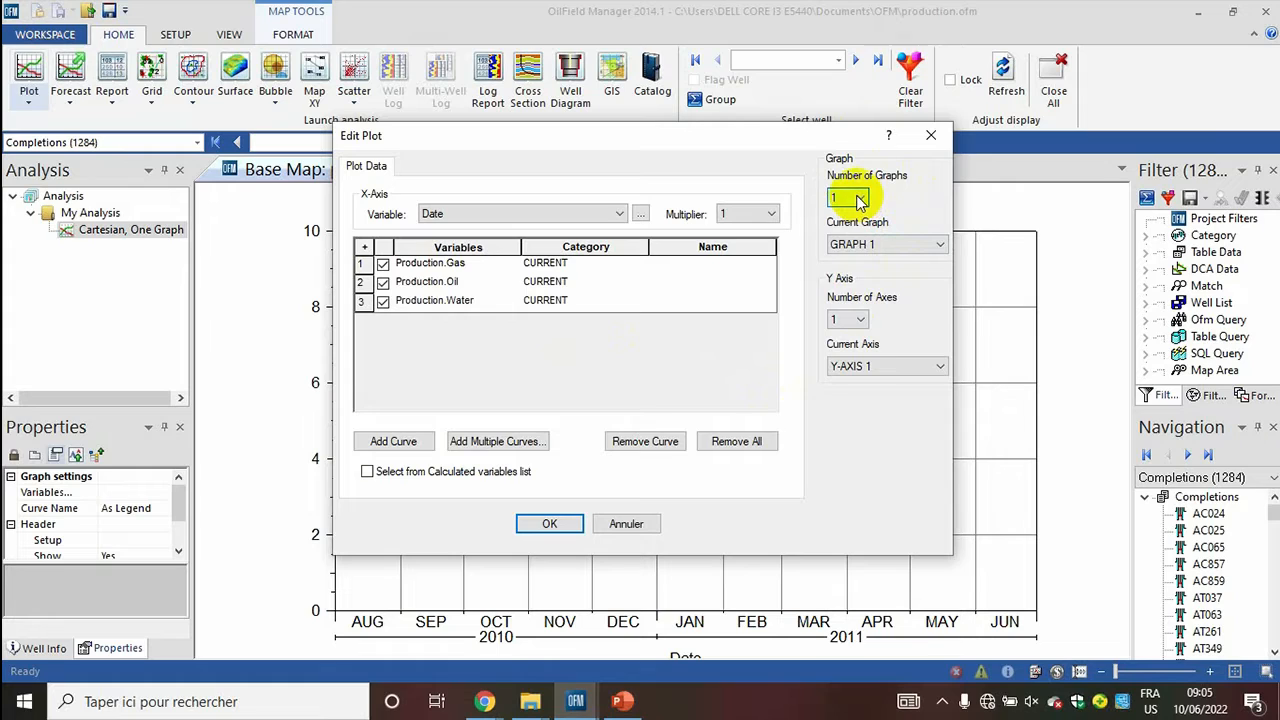
pyautogui.click(889, 251)
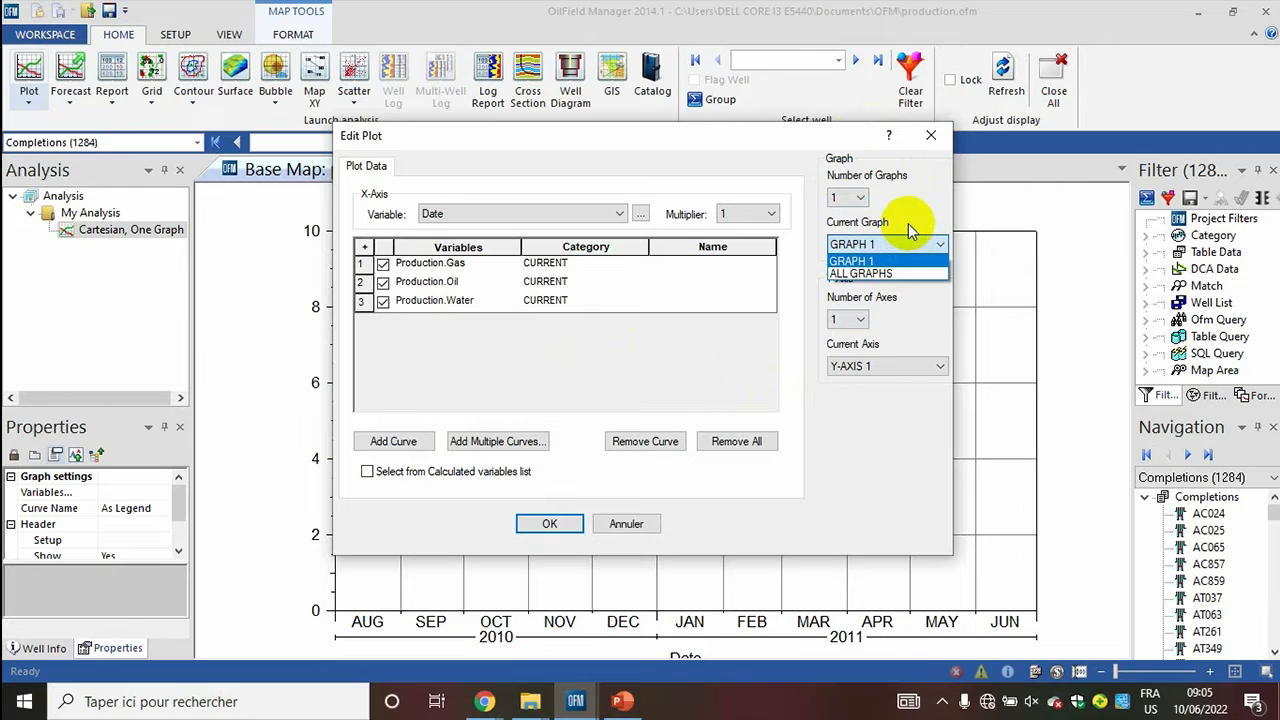
pyautogui.click(883, 410)
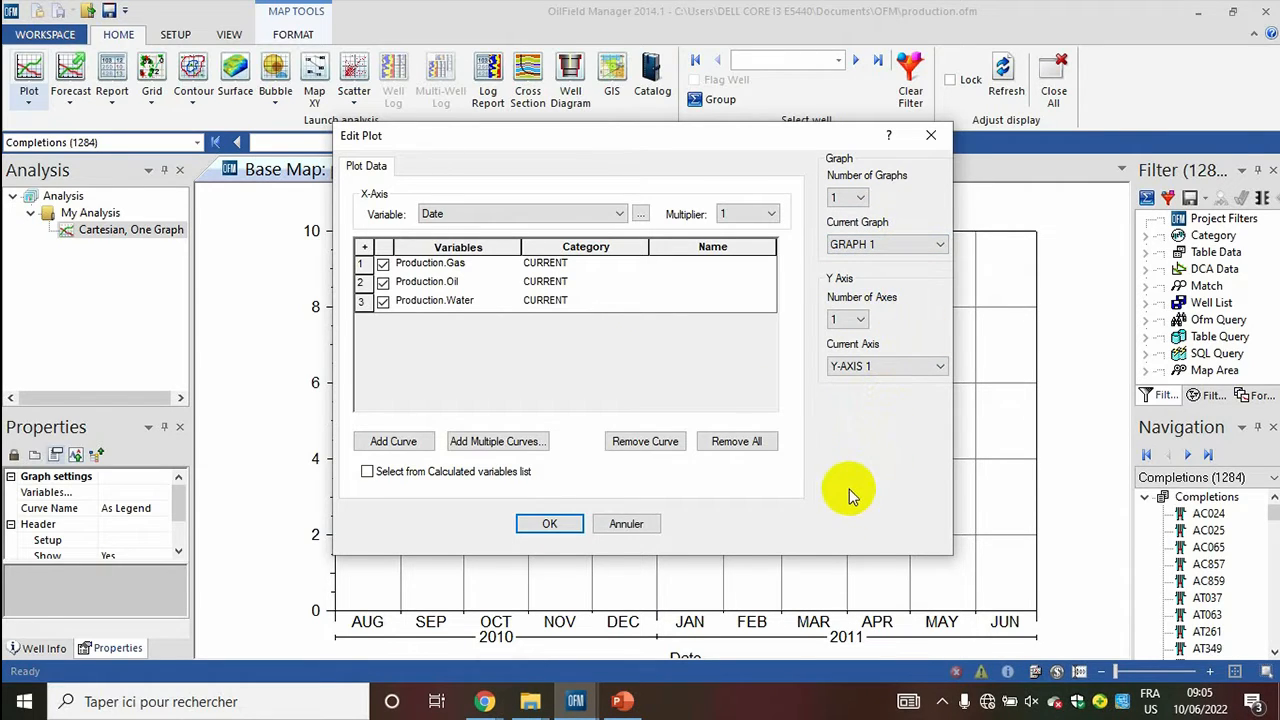
pyautogui.click(549, 525)
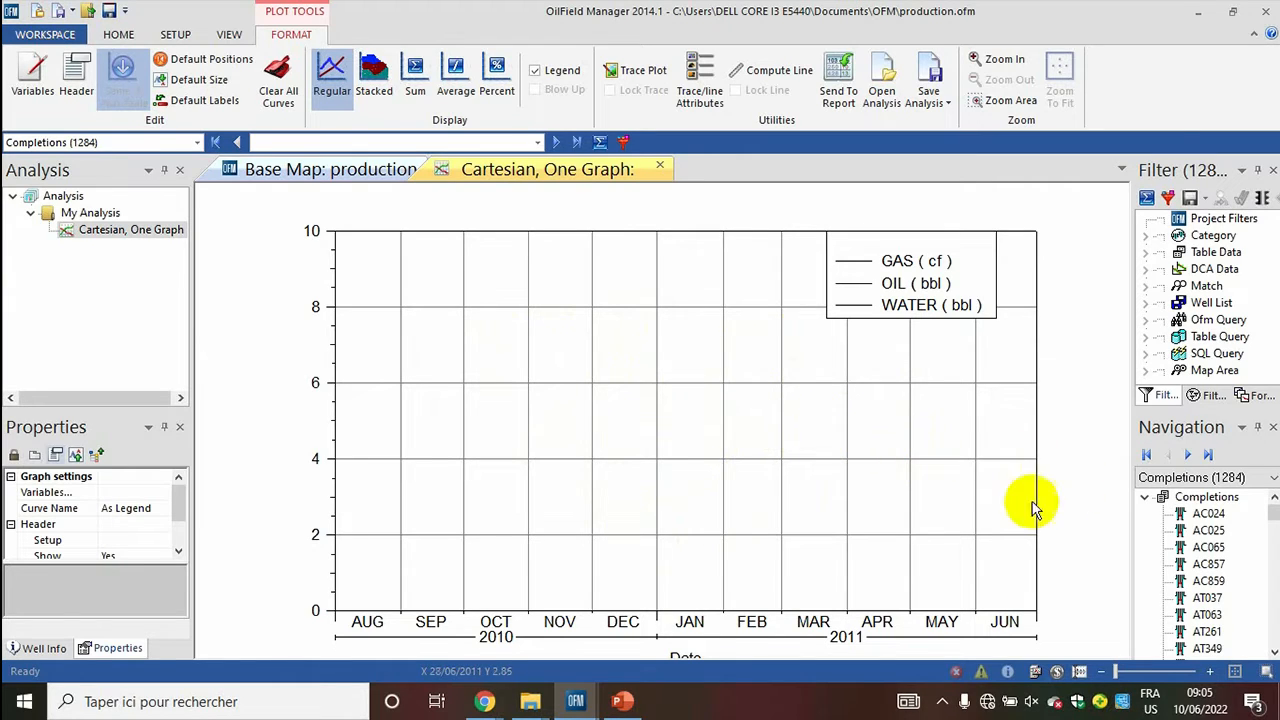
pyautogui.click(1208, 513)
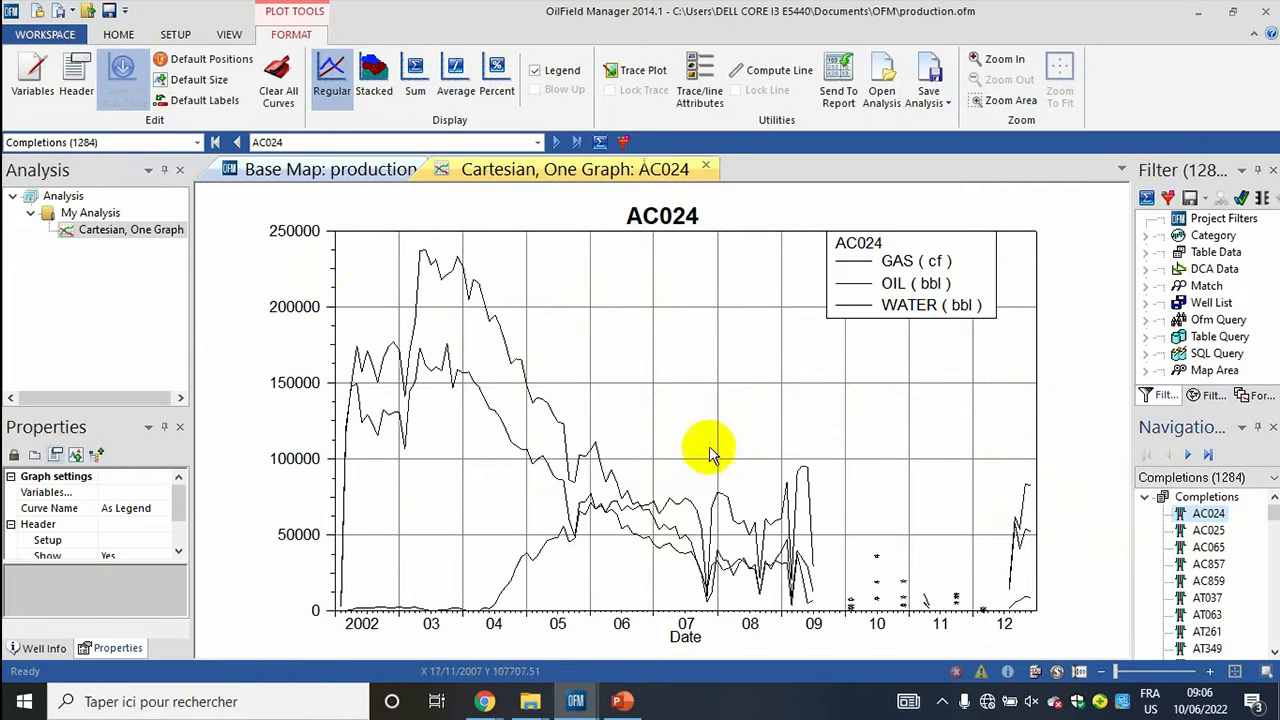
# Step: Enlarge the properties area and set the line color of AC024's oil curve to Brown
pyautogui.click(585, 440)
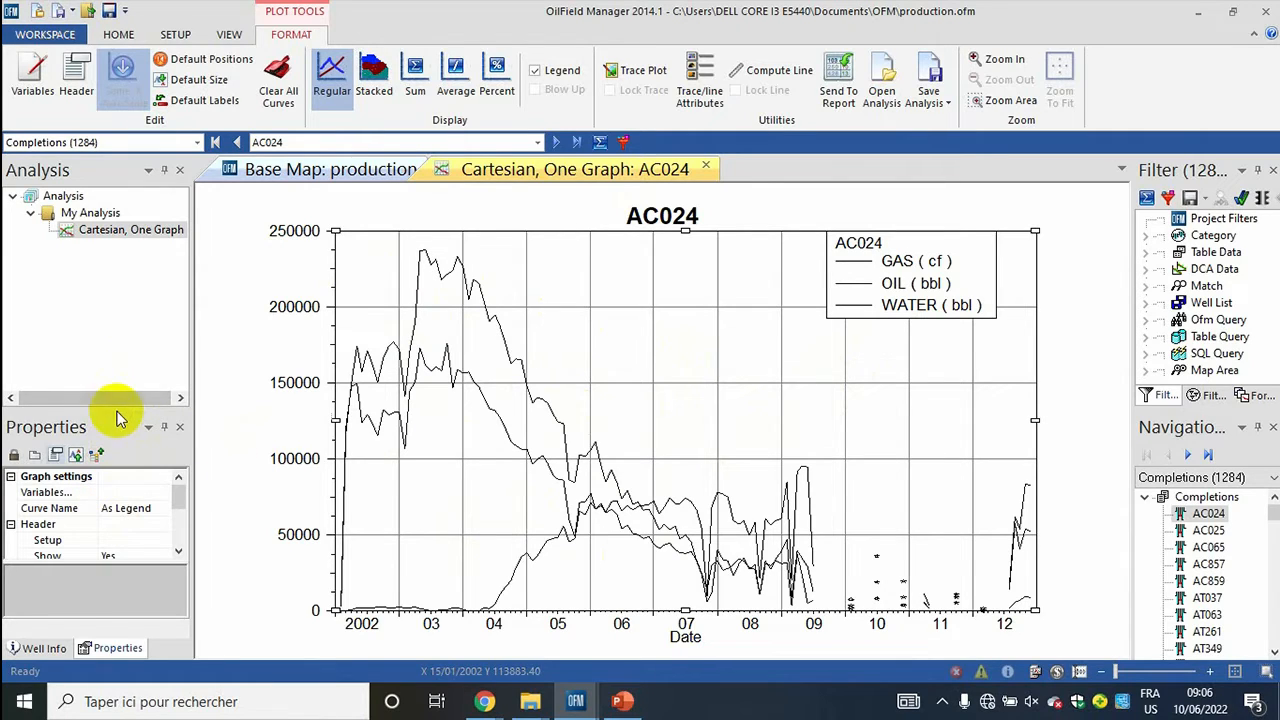
pyautogui.moveTo(118, 408); pyautogui.dragTo(125, 339)
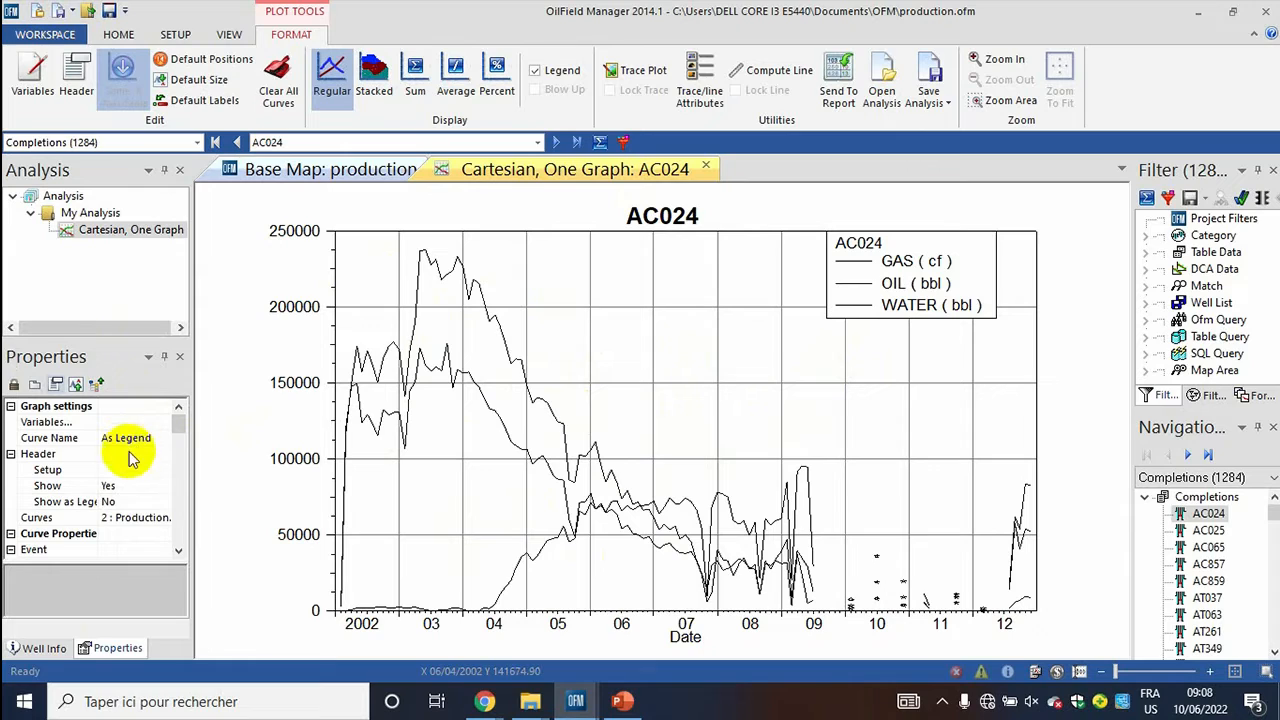
pyautogui.click(420, 300)
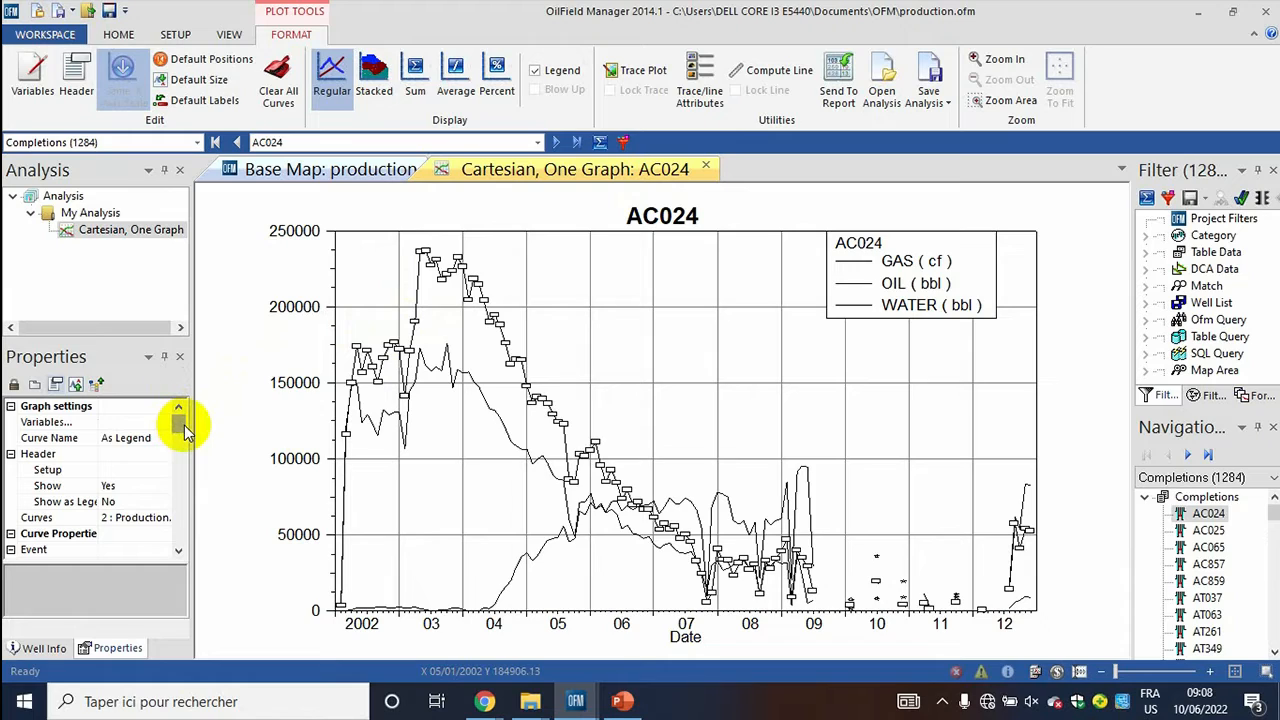
pyautogui.moveTo(182, 425); pyautogui.dragTo(182, 433)
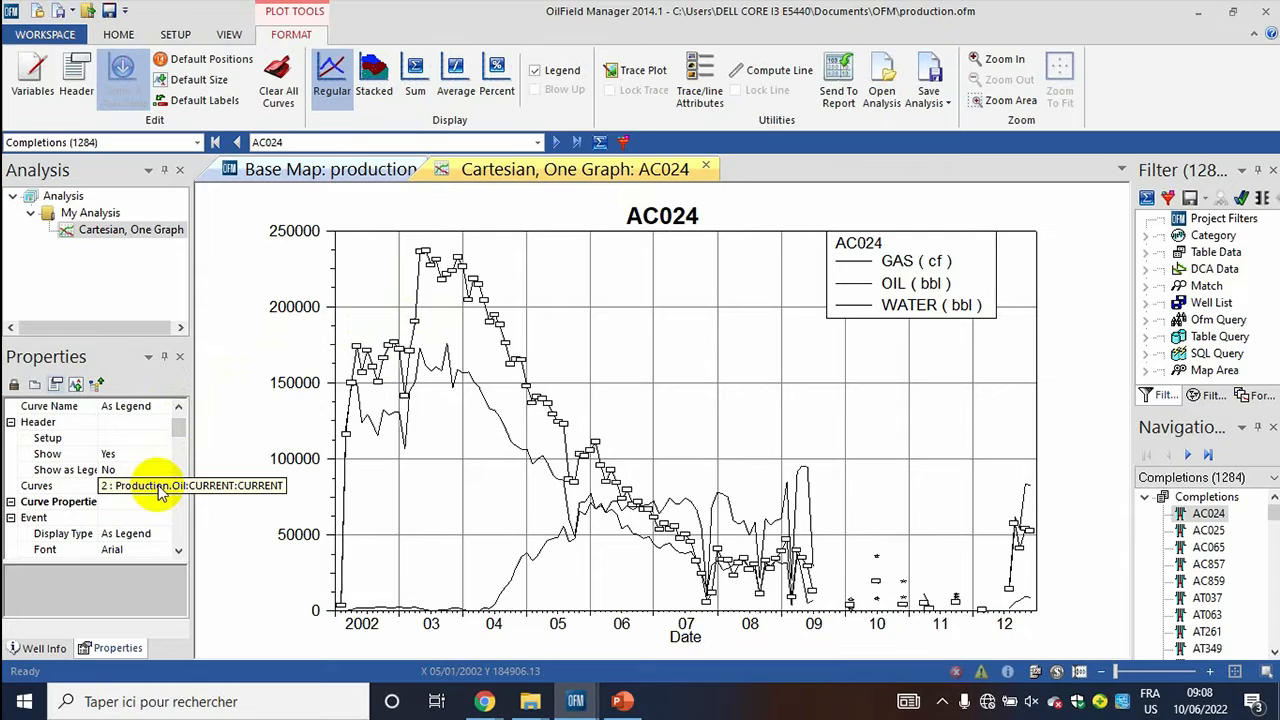
pyautogui.click(179, 551)
pyautogui.click(179, 551)
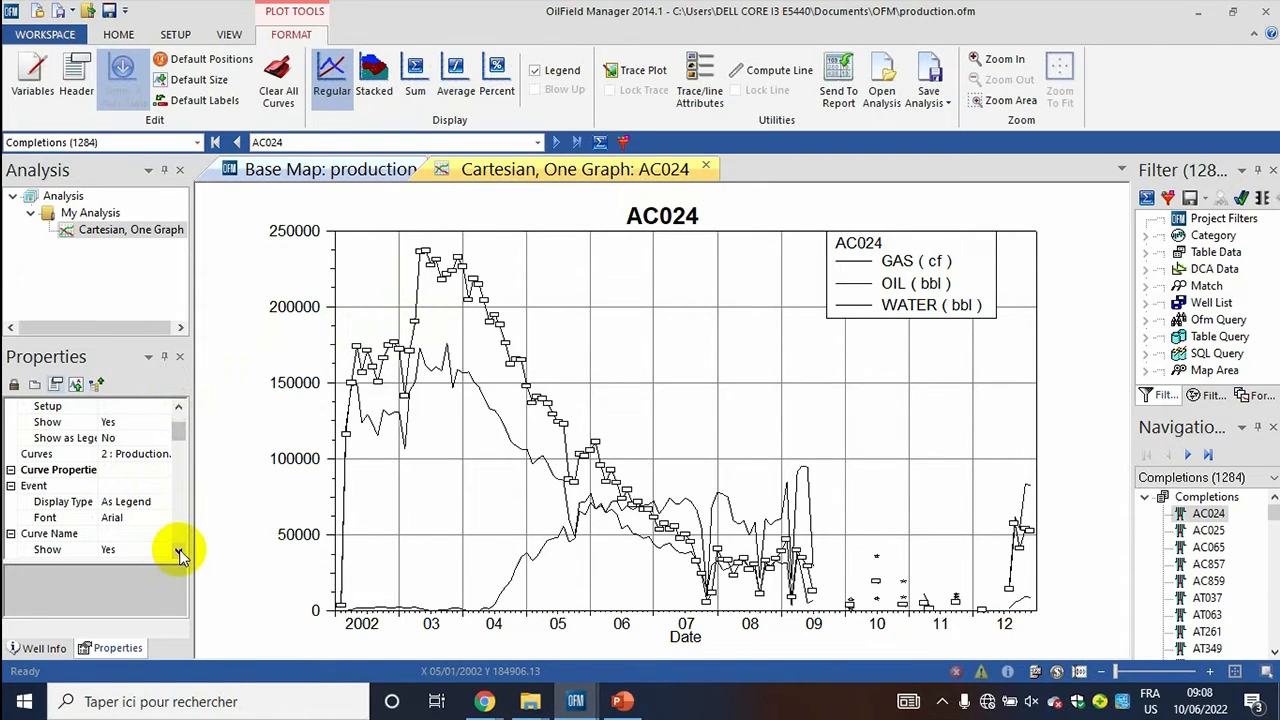
pyautogui.click(179, 551)
pyautogui.click(179, 551)
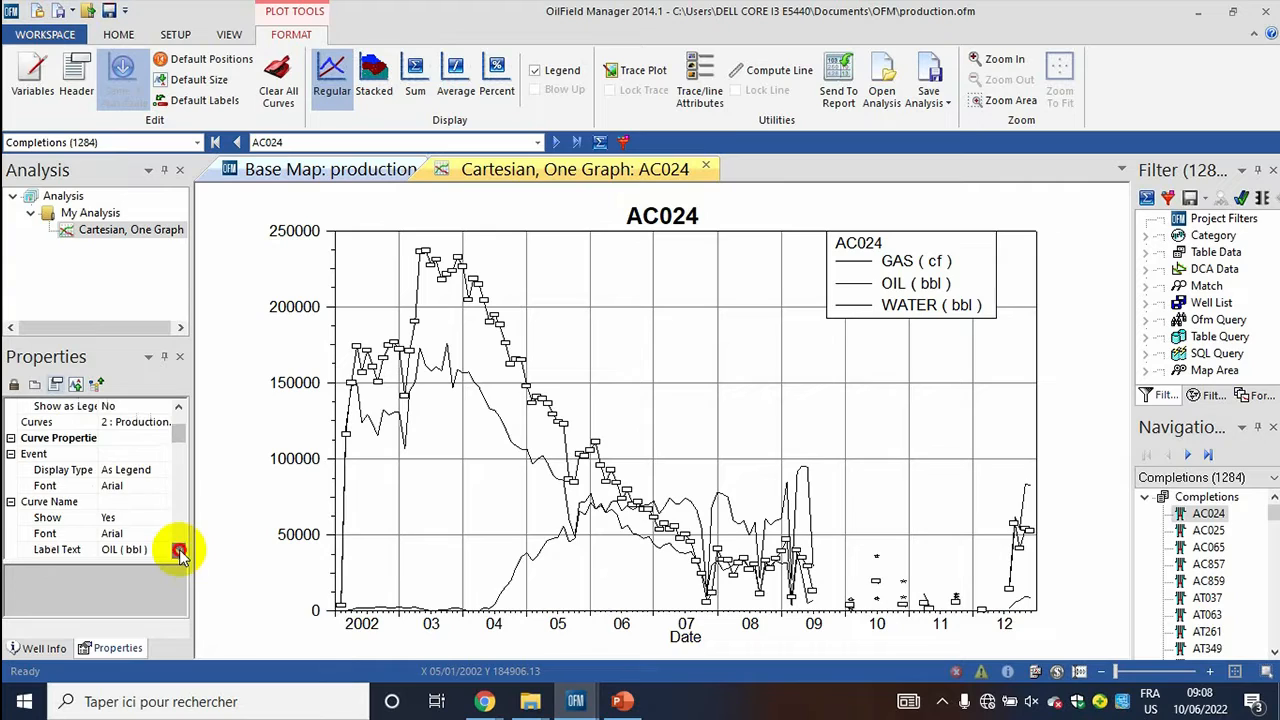
pyautogui.click(179, 551)
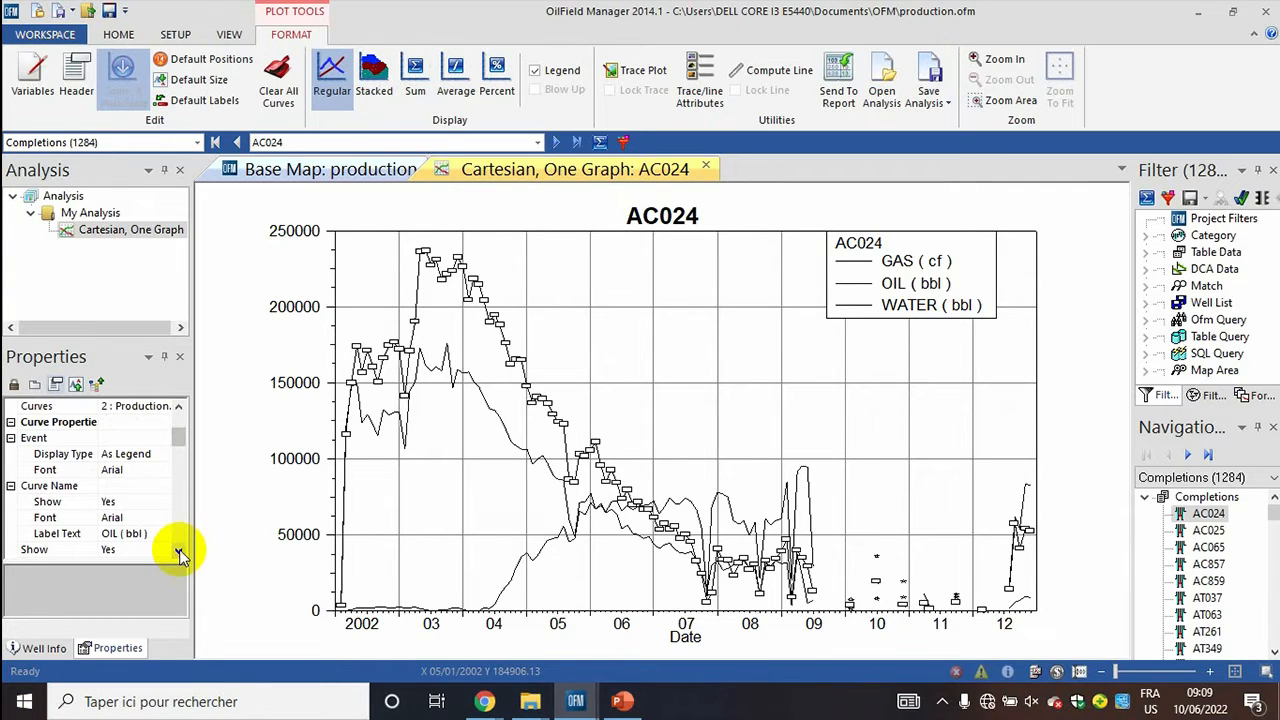
pyautogui.click(179, 551)
pyautogui.click(179, 551)
pyautogui.click(179, 551)
pyautogui.click(179, 551)
pyautogui.click(179, 551)
pyautogui.click(179, 551)
pyautogui.click(179, 551)
pyautogui.click(179, 551)
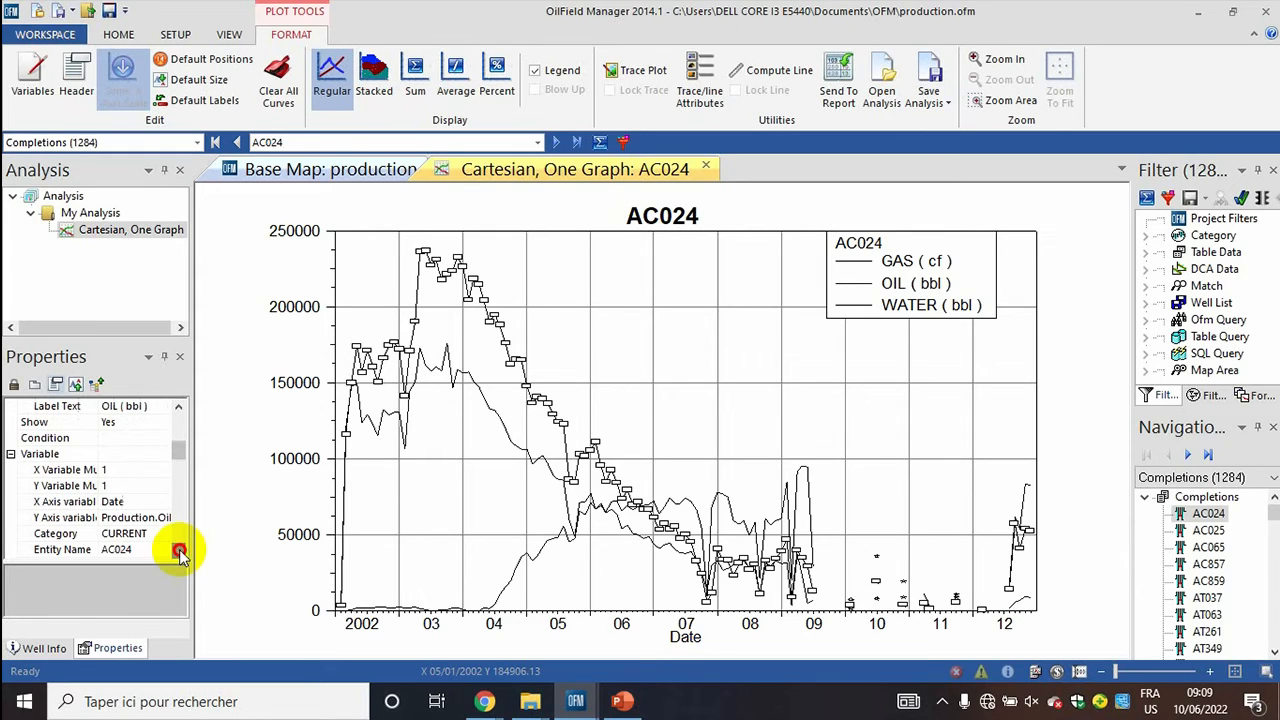
pyautogui.click(179, 551)
pyautogui.click(179, 551)
pyautogui.click(179, 551)
pyautogui.click(179, 551)
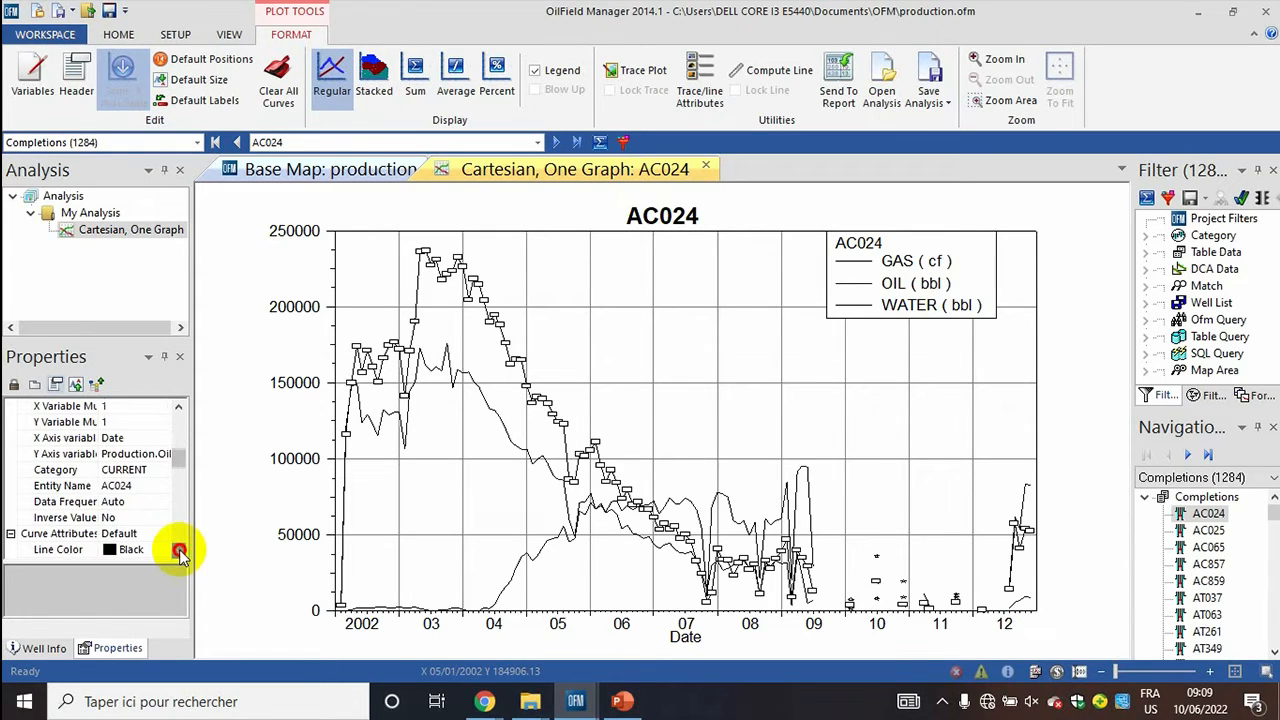
pyautogui.click(179, 551)
pyautogui.click(179, 551)
pyautogui.click(179, 551)
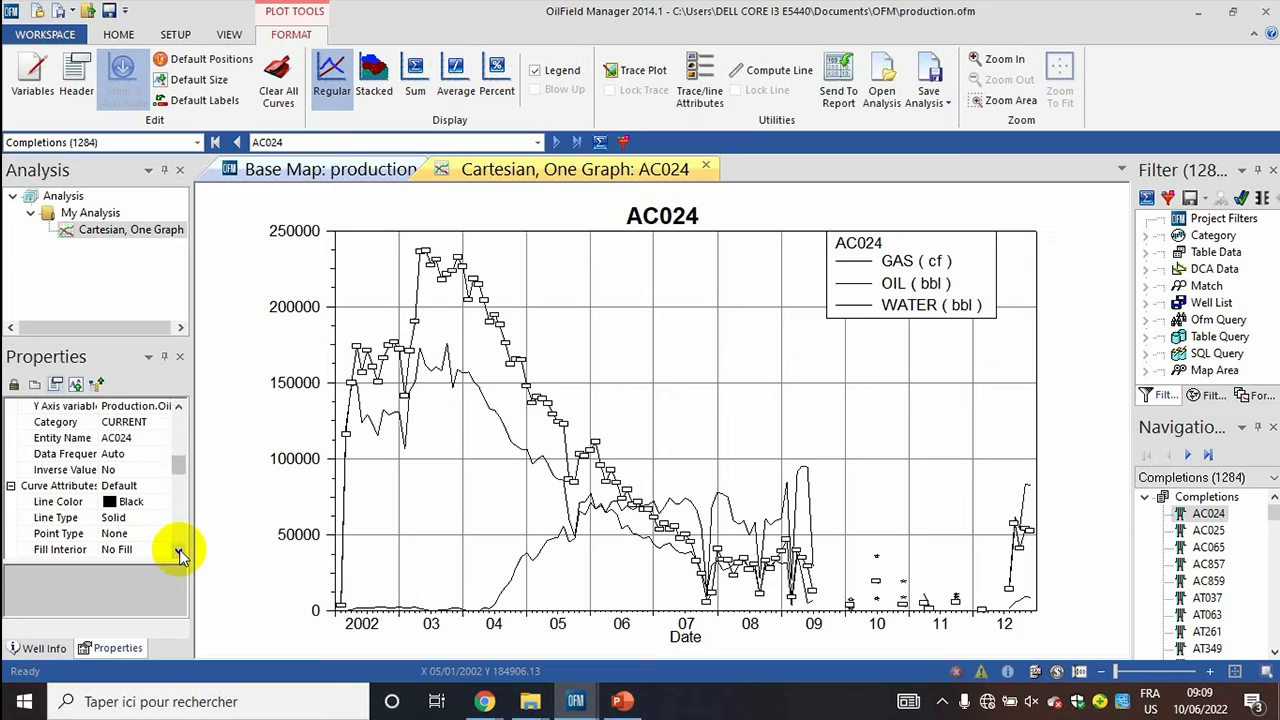
pyautogui.click(119, 500)
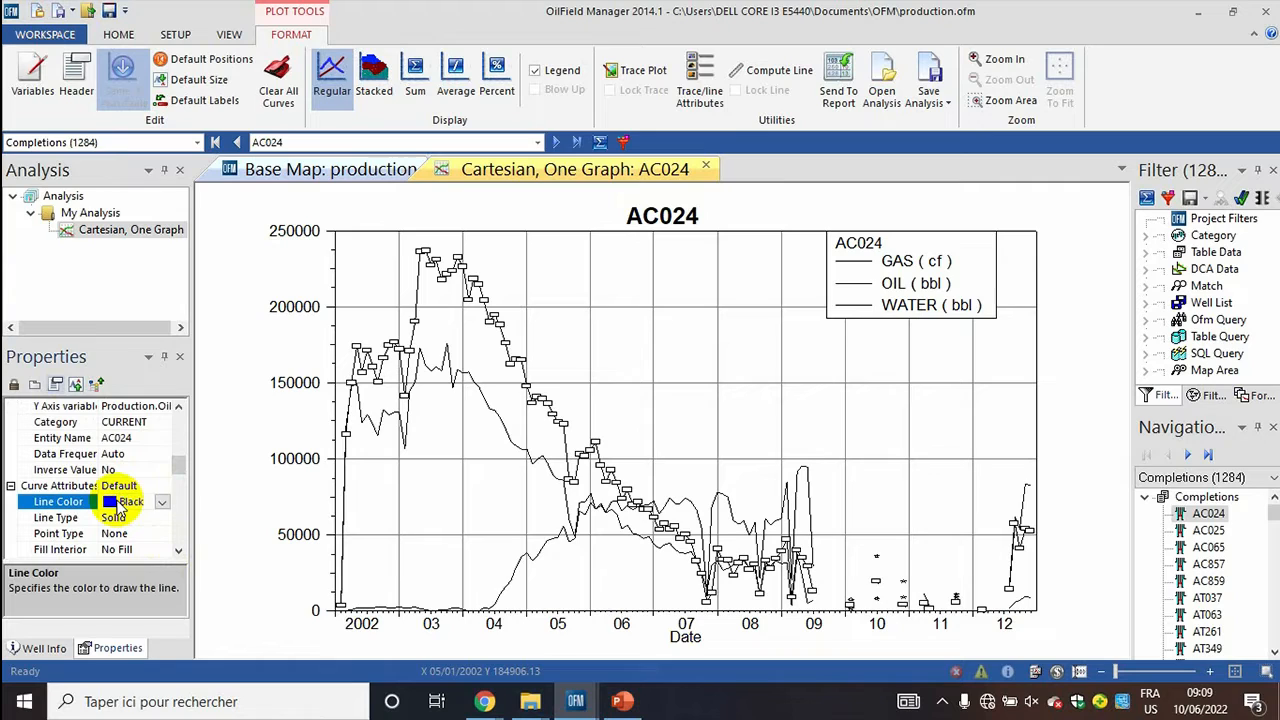
pyautogui.click(161, 502)
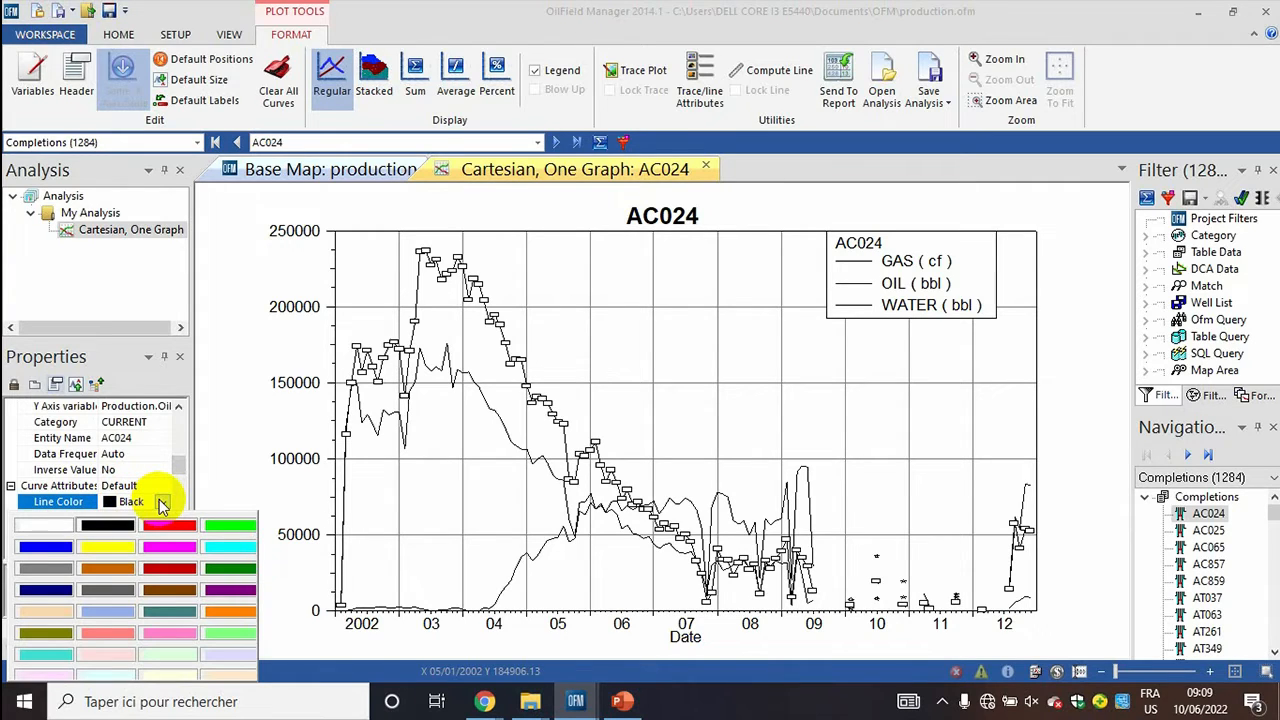
pyautogui.click(121, 572)
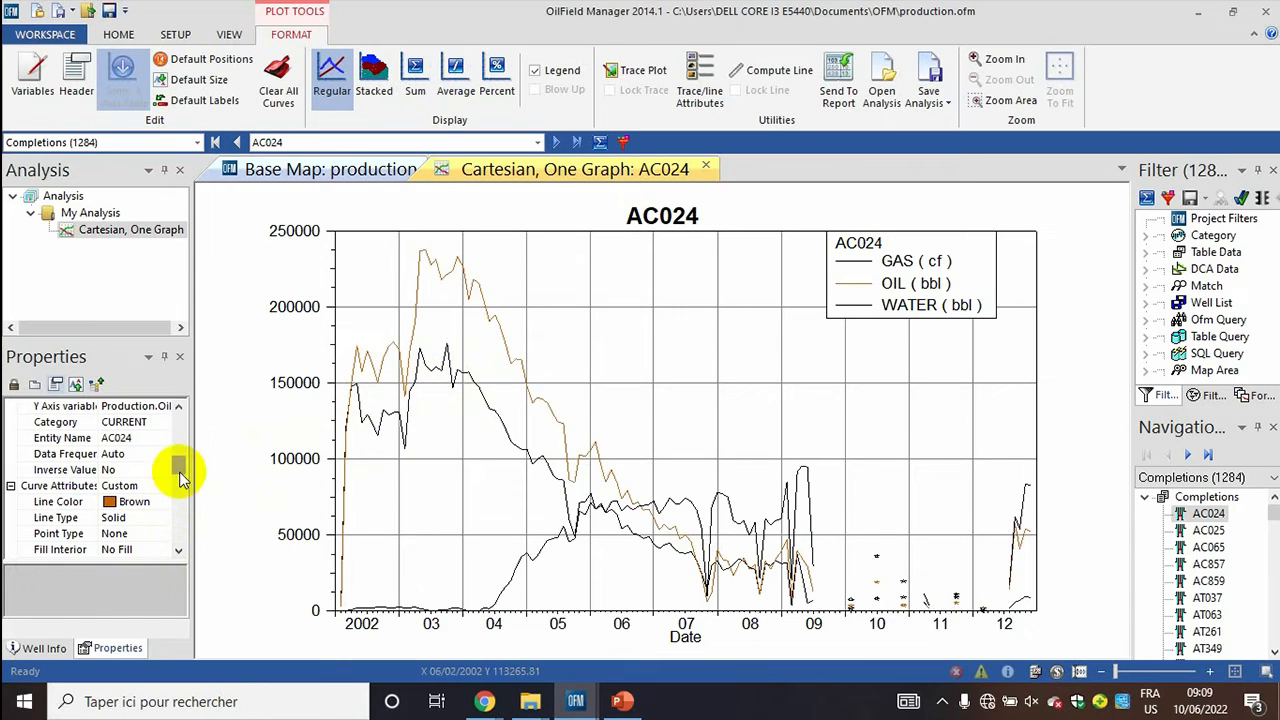
# Step: Try the Dash-Dot line type on the oil curve, and return it to Solid
pyautogui.click(150, 522)
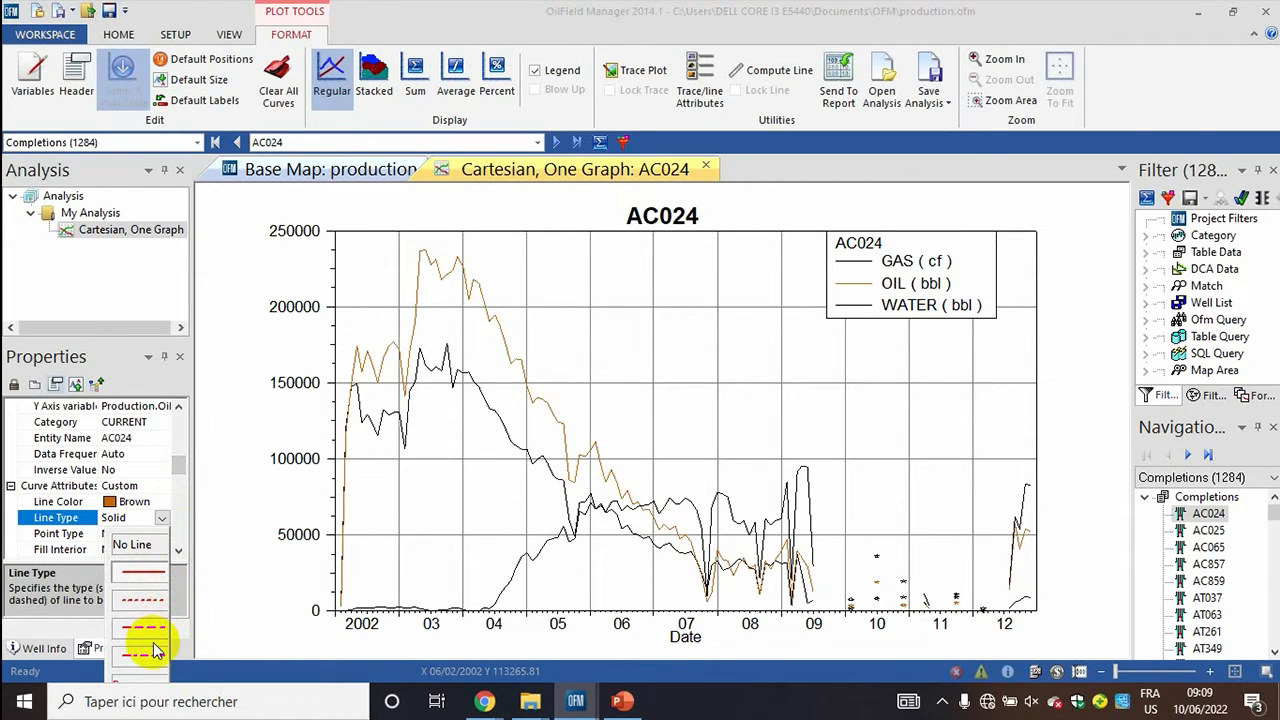
pyautogui.click(158, 654)
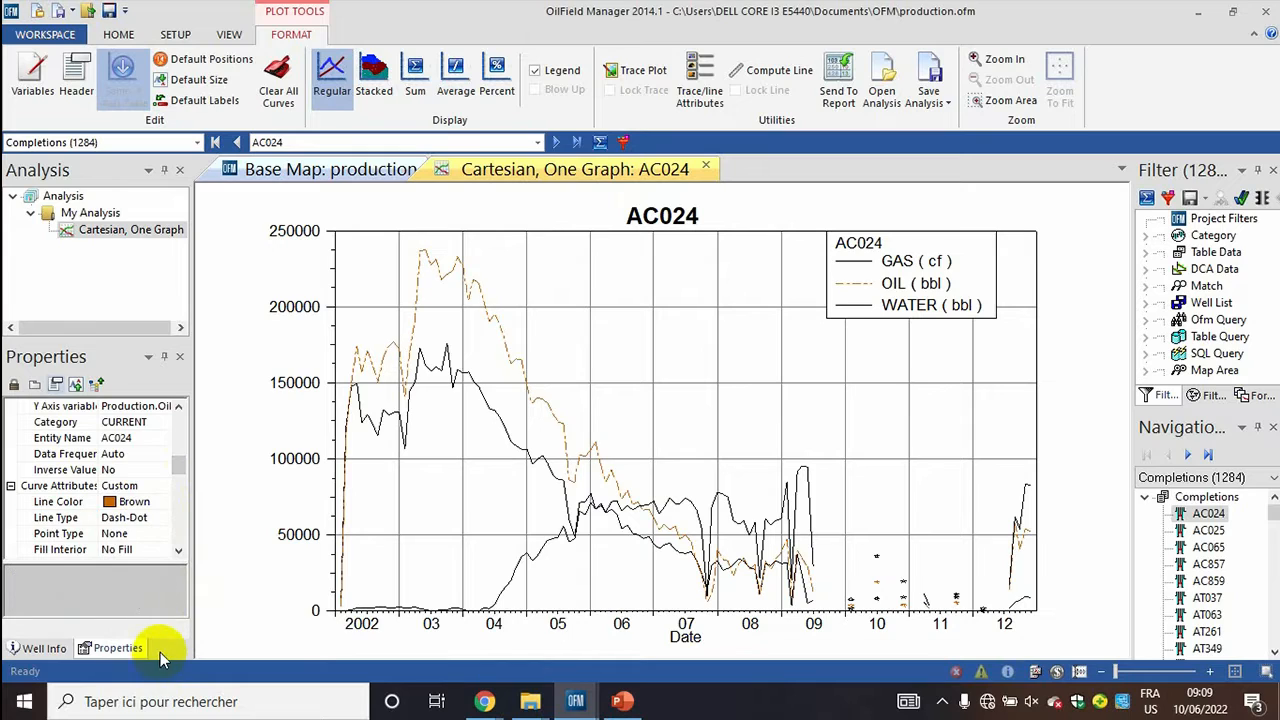
pyautogui.click(146, 521)
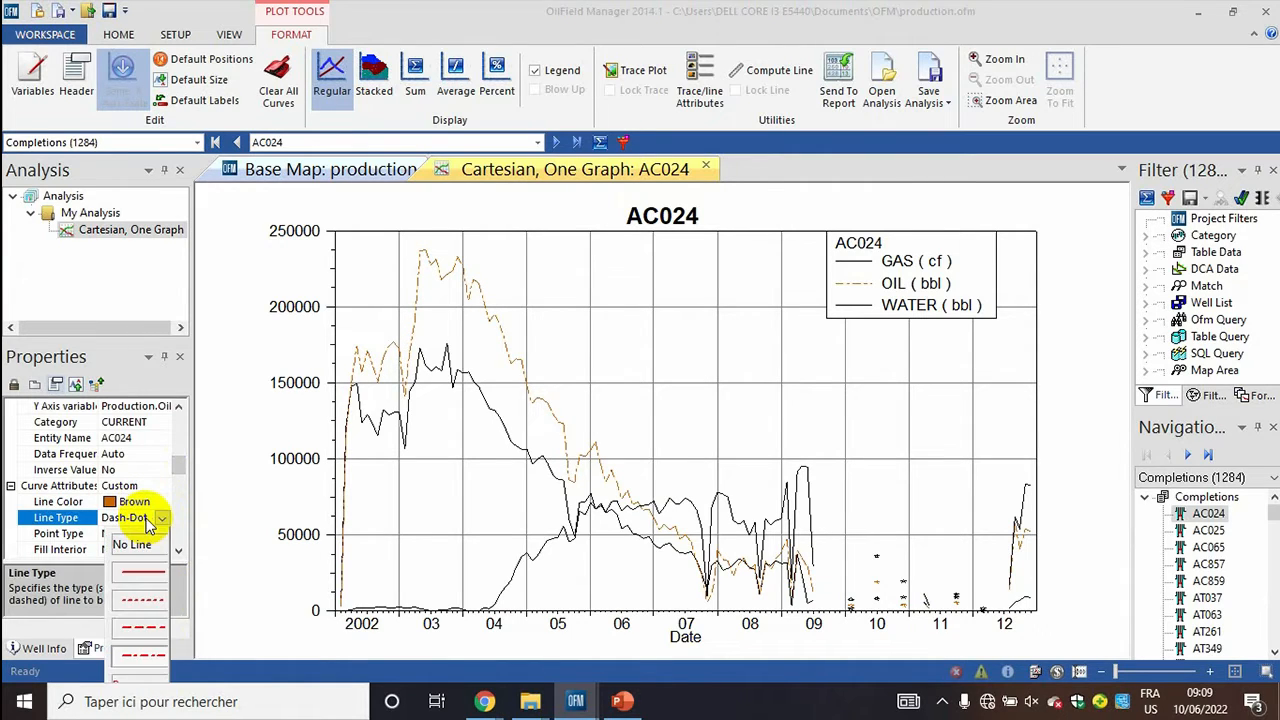
pyautogui.click(135, 572)
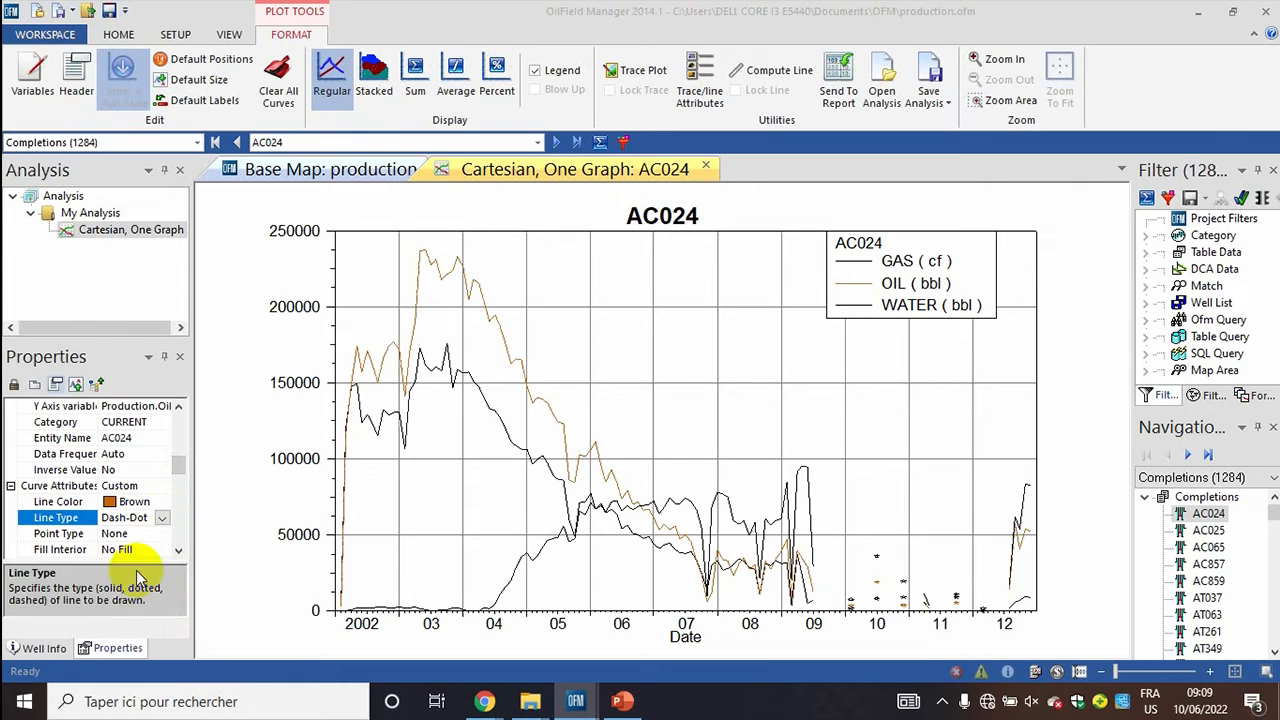
# Step: Increase the oil curve's line width to a much thicker line
pyautogui.click(178, 551)
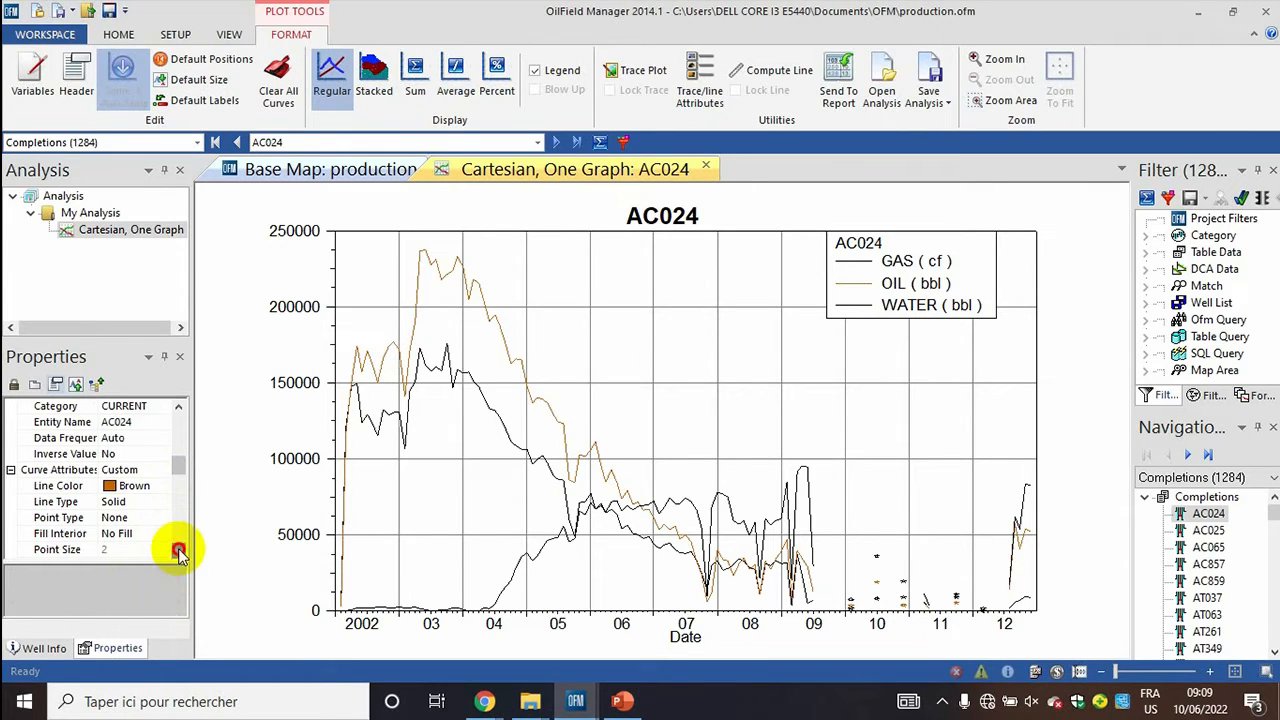
pyautogui.click(178, 551)
pyautogui.click(178, 551)
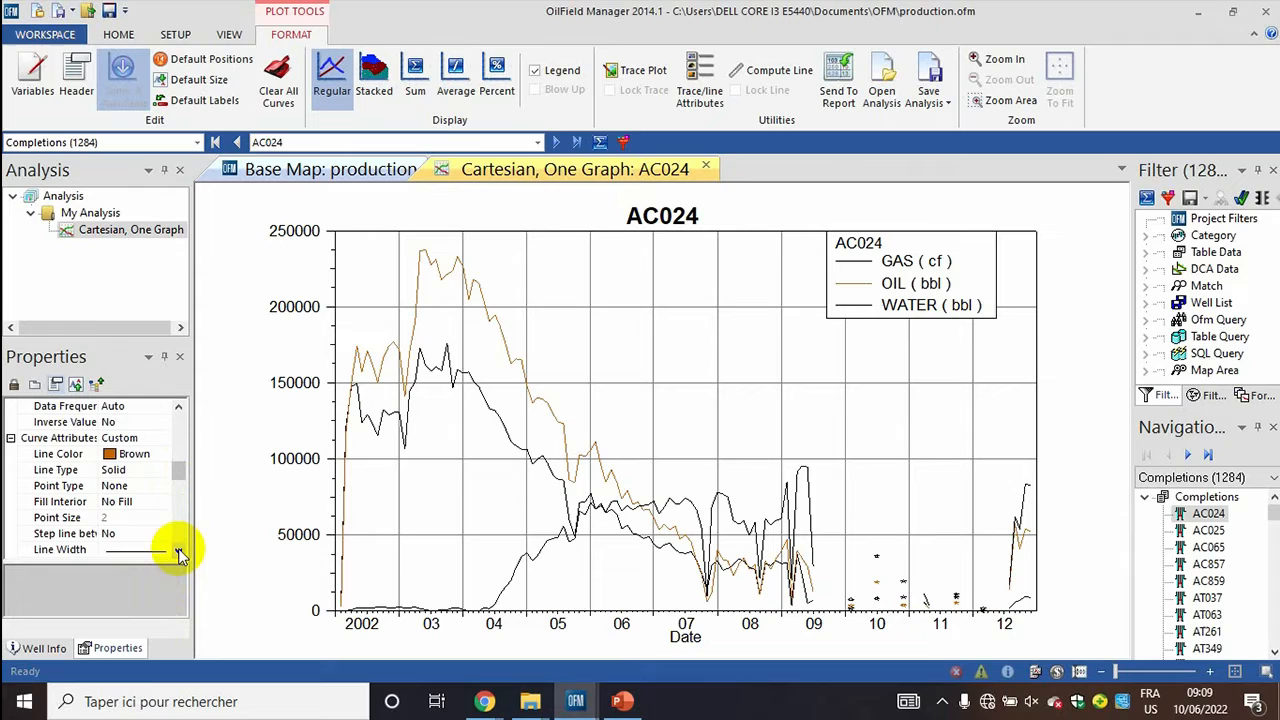
pyautogui.click(178, 551)
pyautogui.click(178, 551)
pyautogui.click(178, 551)
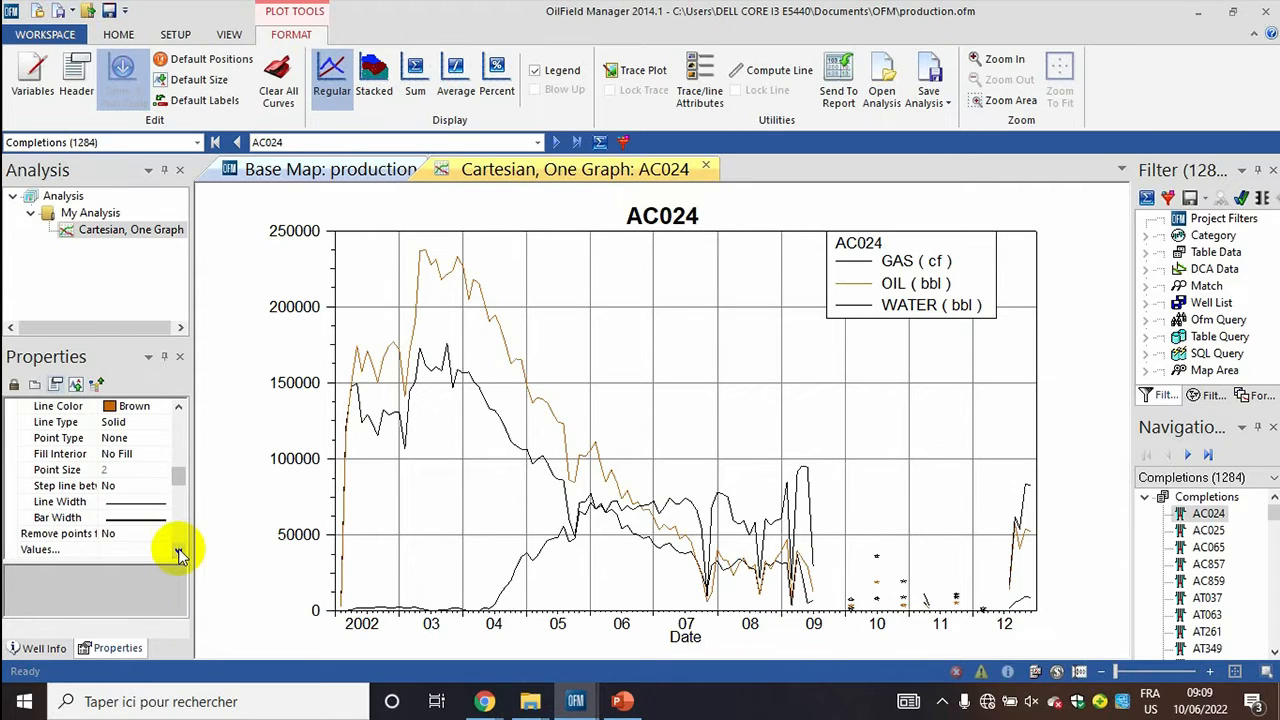
pyautogui.click(143, 500)
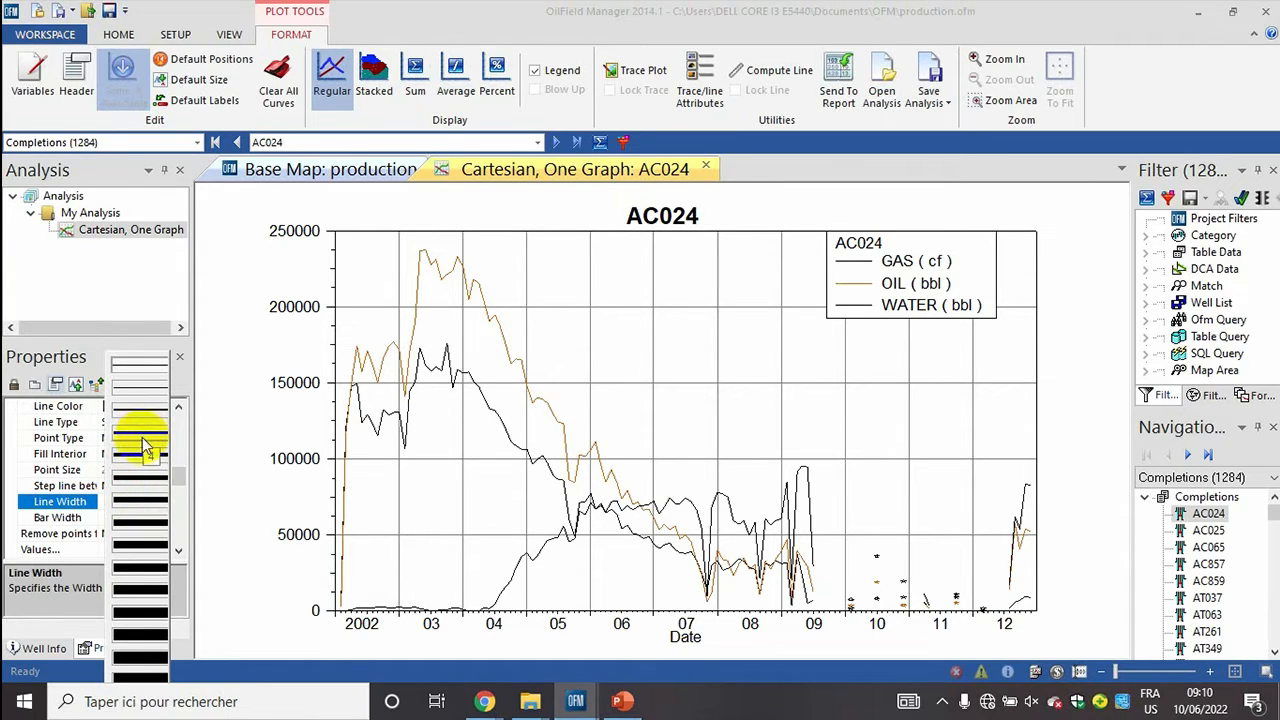
pyautogui.click(137, 462)
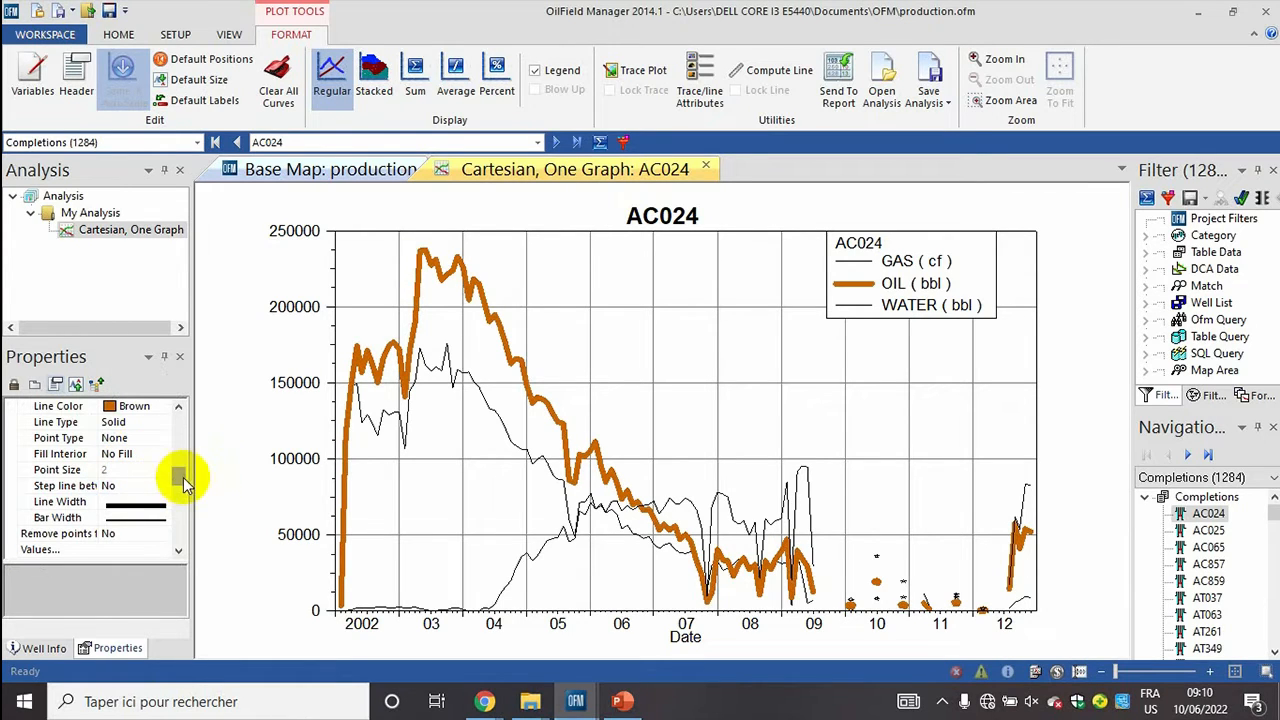
# Step: Select AC024's gas curve, dismiss the plot editing dialog, and set the curve's line color to Gray
pyautogui.doubleClick(455, 380)
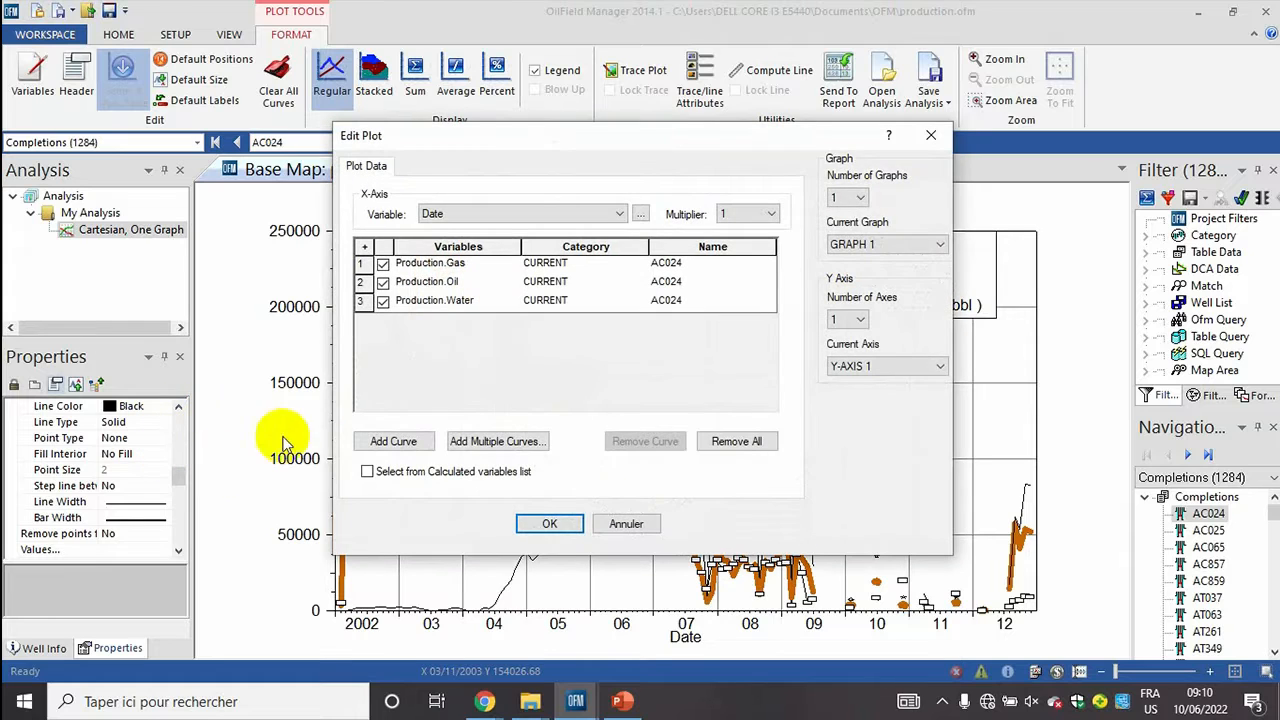
pyautogui.click(930, 135)
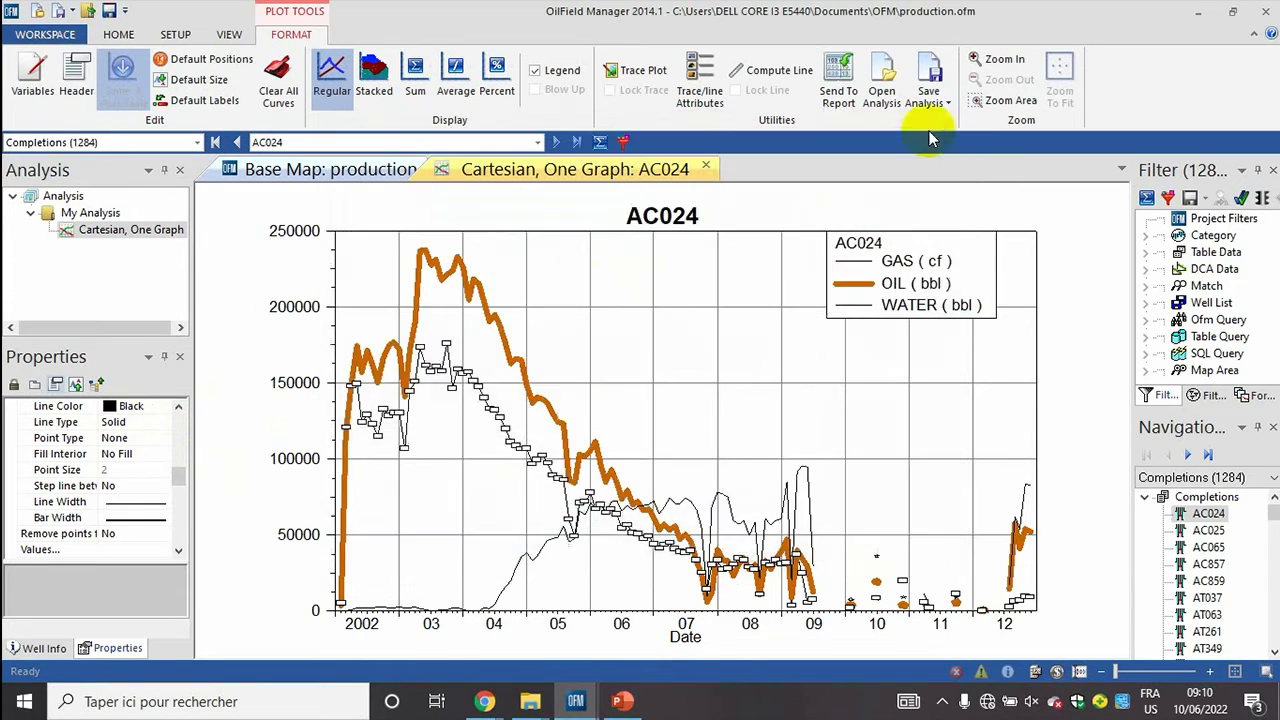
pyautogui.click(450, 385)
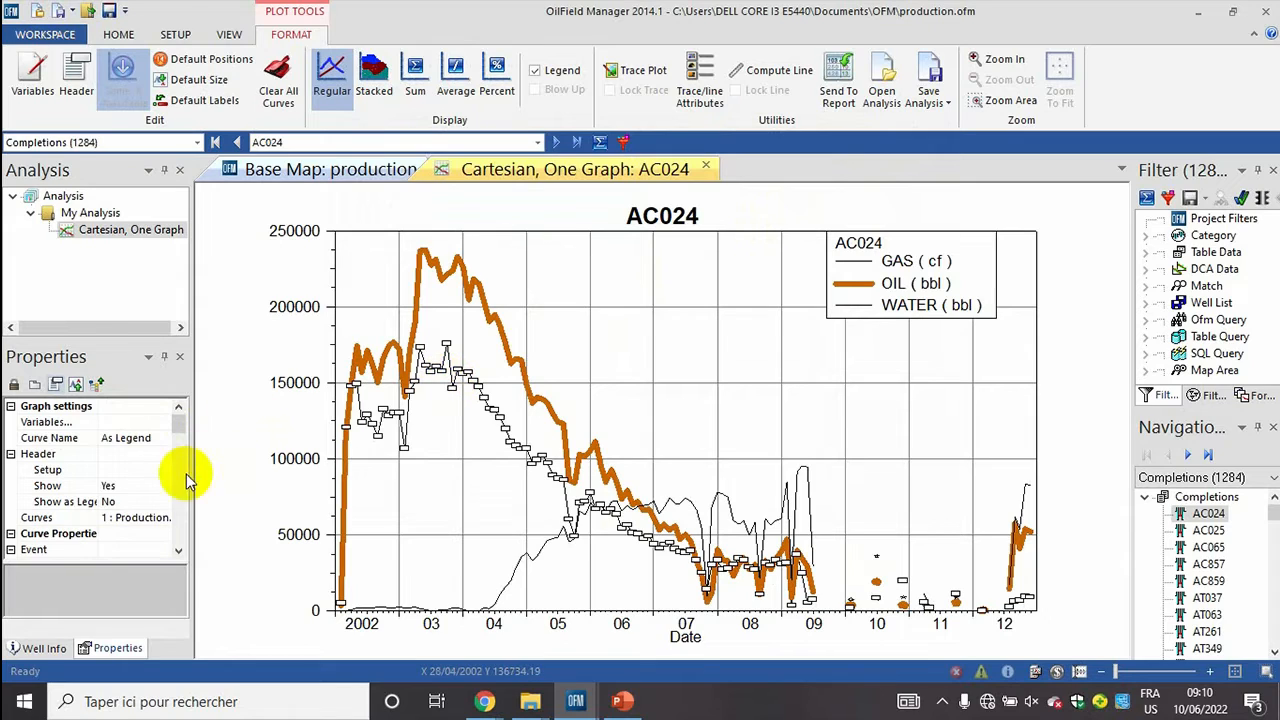
pyautogui.click(178, 553)
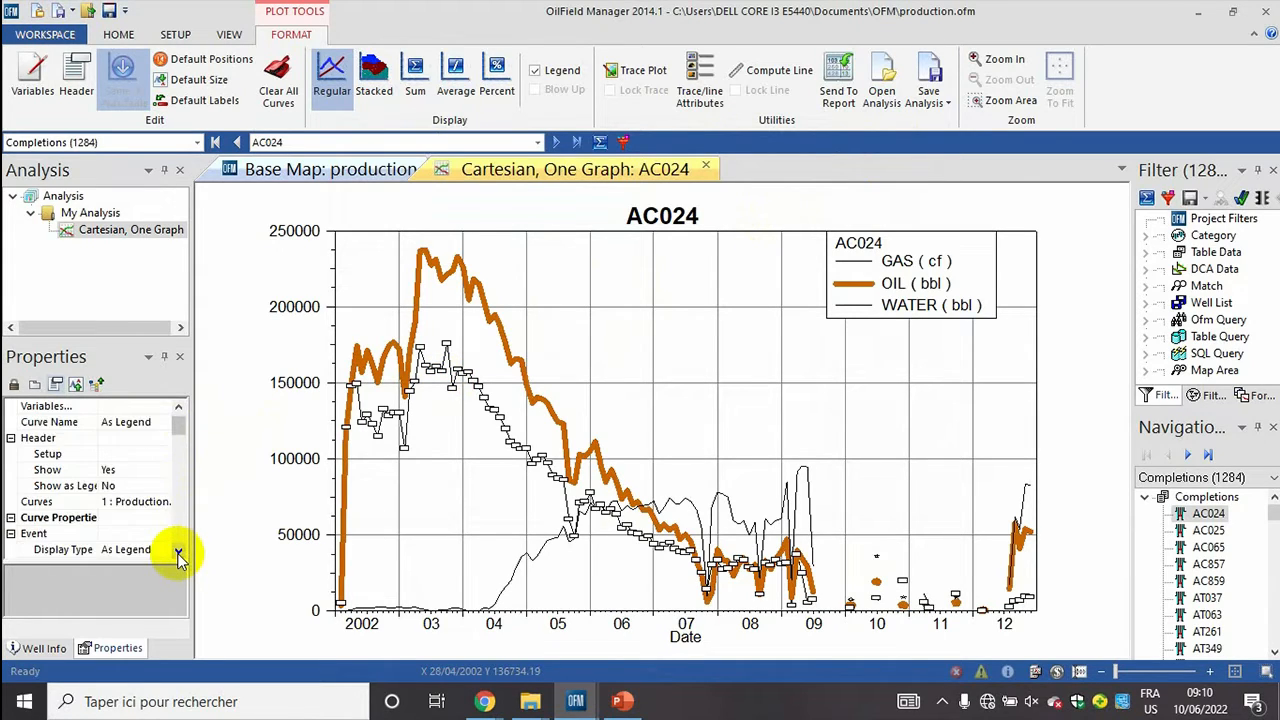
pyautogui.click(178, 553)
pyautogui.click(178, 553)
pyautogui.click(178, 553)
pyautogui.click(178, 553)
pyautogui.click(178, 553)
pyautogui.click(178, 553)
pyautogui.click(178, 553)
pyautogui.click(178, 553)
pyautogui.click(178, 553)
pyautogui.click(178, 553)
pyautogui.click(178, 553)
pyautogui.click(178, 553)
pyautogui.click(178, 553)
pyautogui.click(178, 553)
pyautogui.click(178, 553)
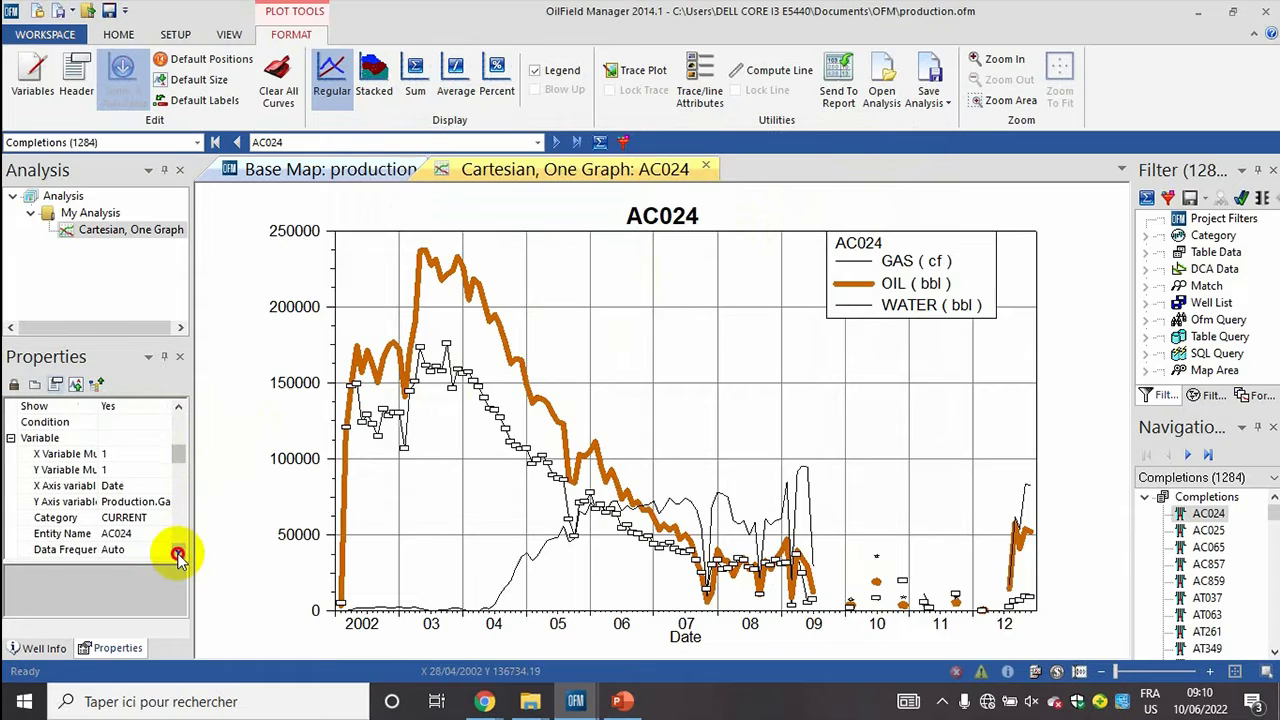
pyautogui.click(178, 553)
pyautogui.click(178, 553)
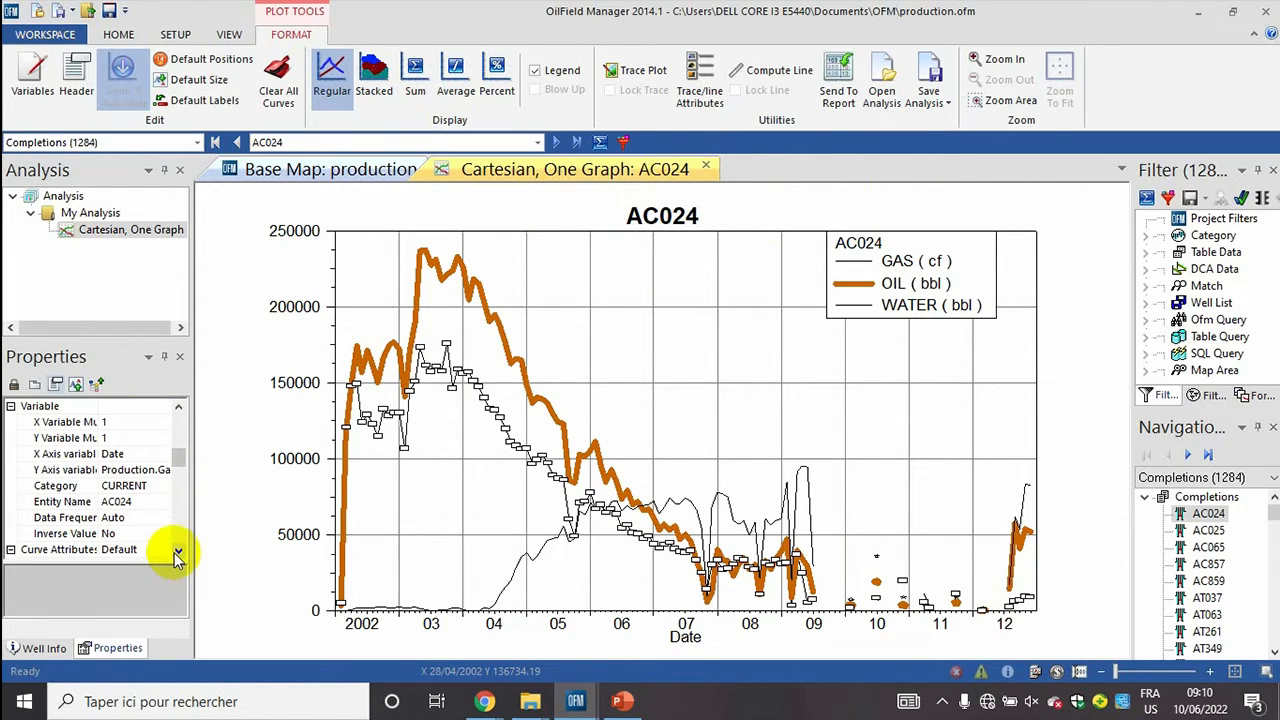
pyautogui.click(175, 552)
pyautogui.click(175, 552)
pyautogui.click(175, 552)
pyautogui.click(175, 552)
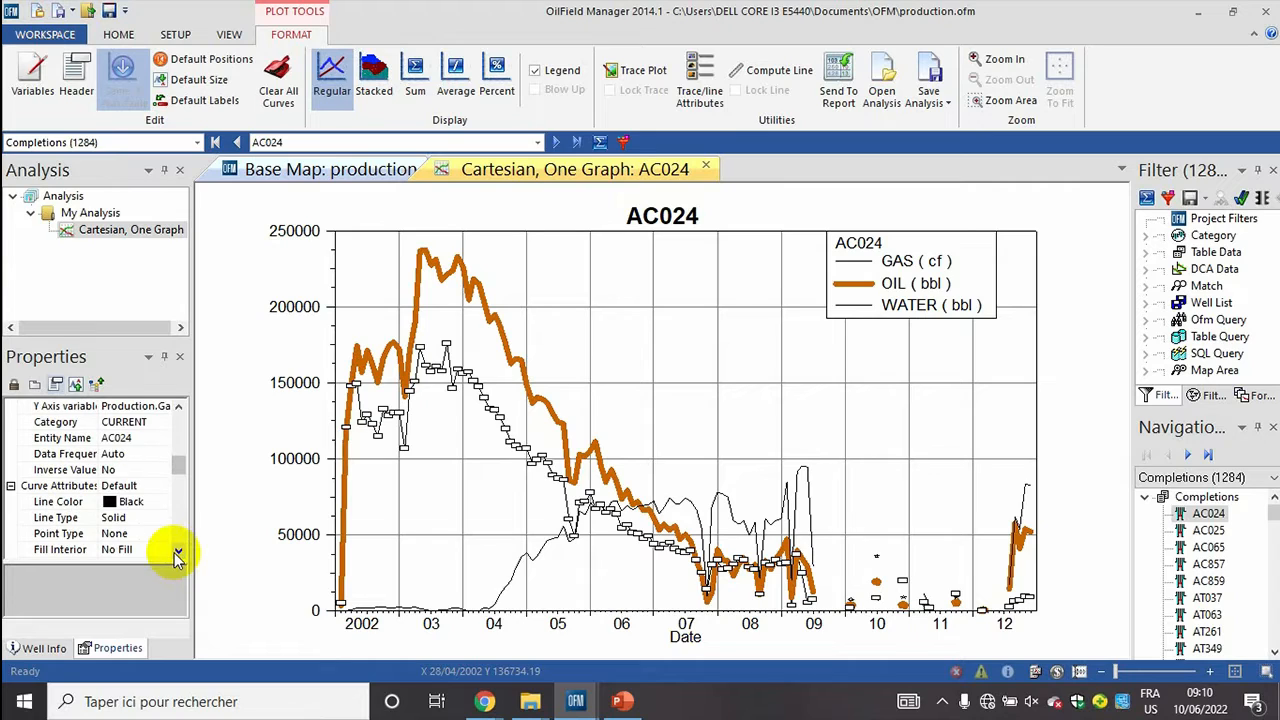
pyautogui.click(140, 502)
pyautogui.click(140, 503)
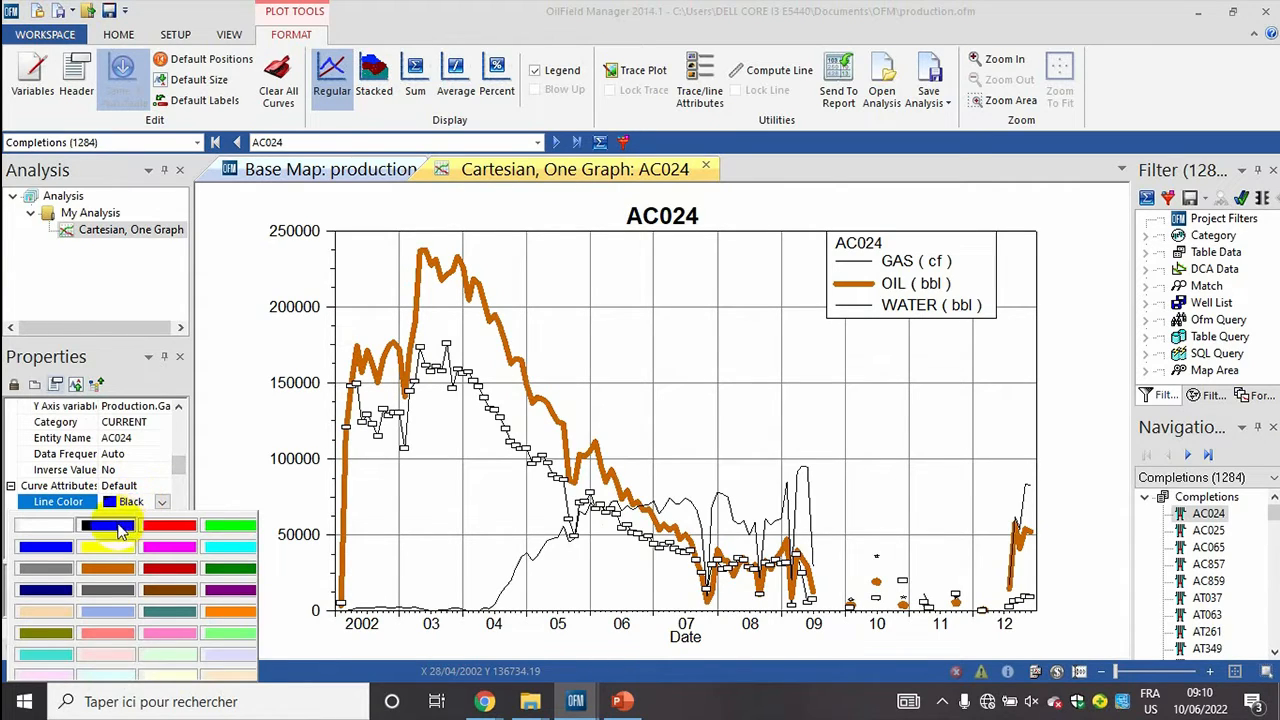
pyautogui.click(55, 567)
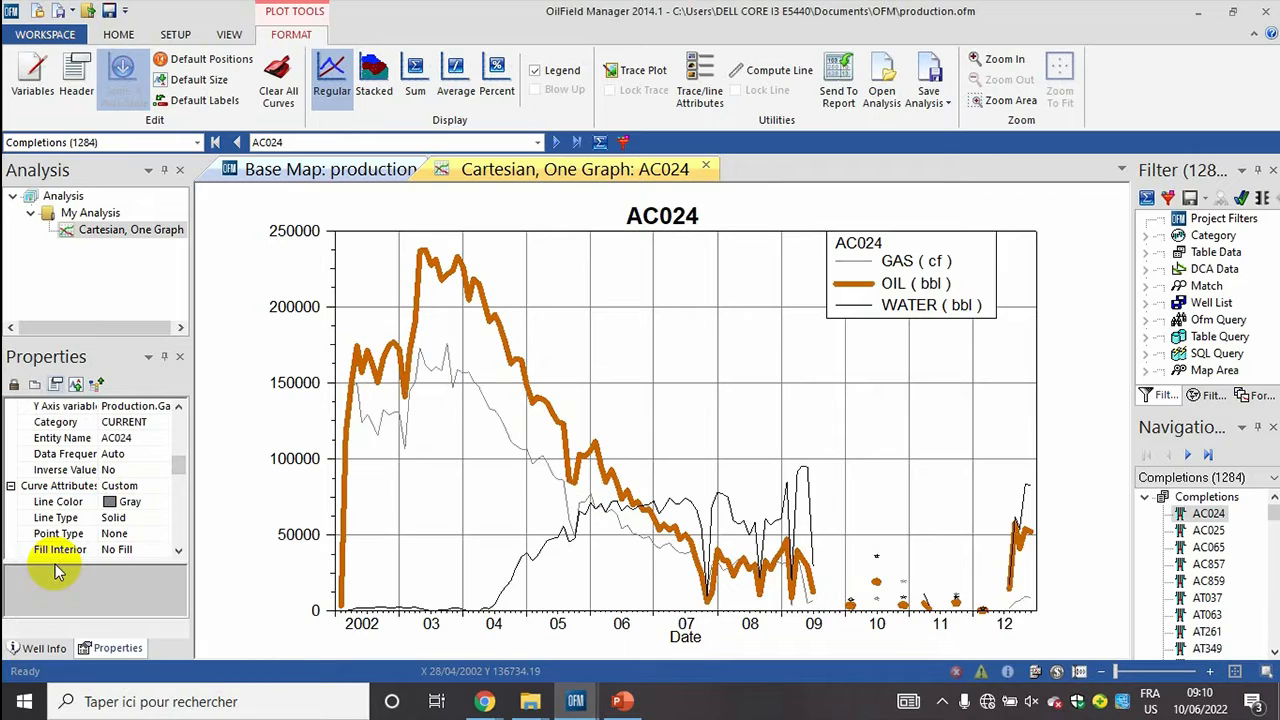
# Step: Set the line width of AC024's gas curve to 4
pyautogui.click(174, 551)
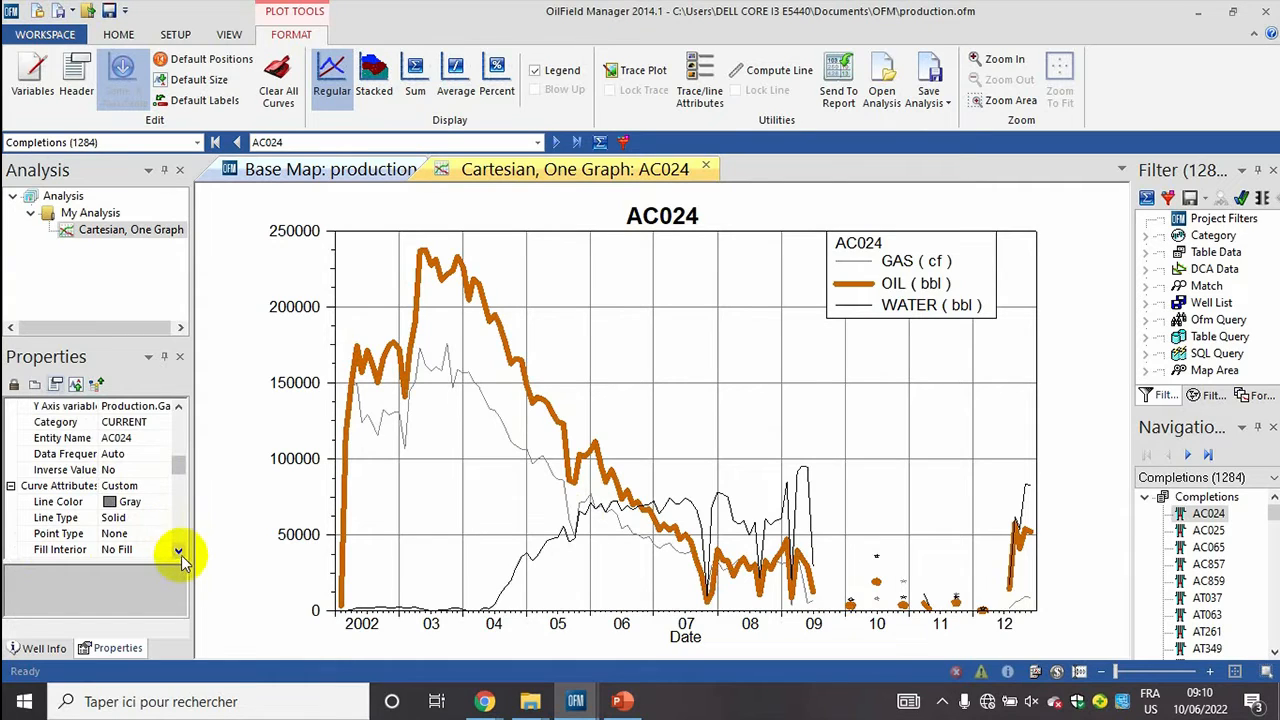
pyautogui.click(179, 551)
pyautogui.click(179, 551)
pyautogui.click(179, 551)
pyautogui.click(179, 551)
pyautogui.click(179, 551)
pyautogui.click(179, 553)
pyautogui.click(143, 503)
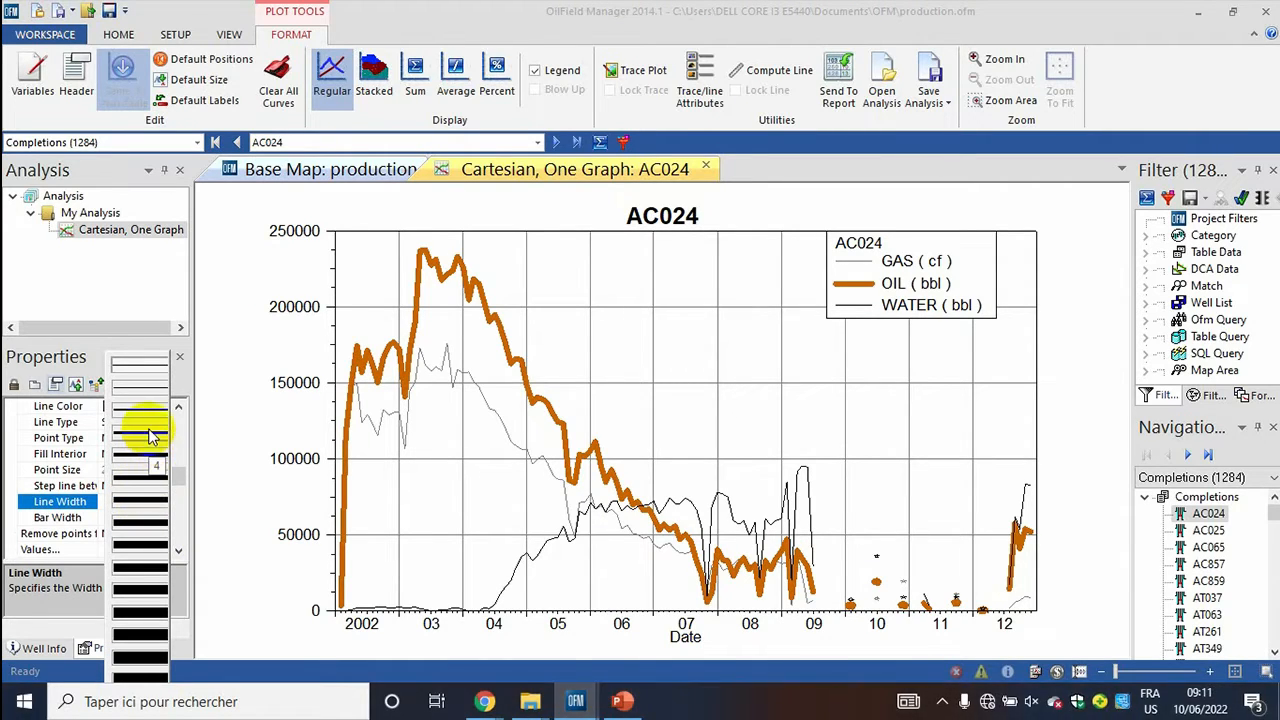
pyautogui.click(148, 436)
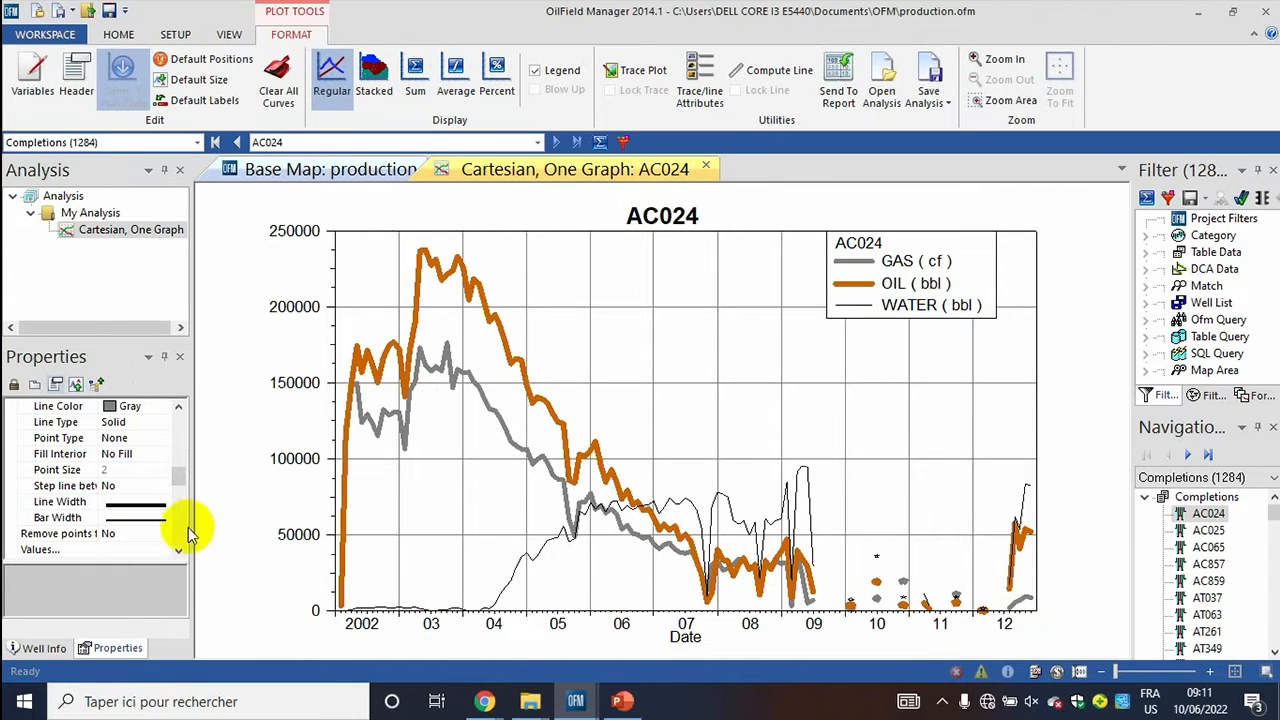
# Step: Set the line color of AC024's water curve to Blue and increase its line width to a much thicker line
pyautogui.click(505, 580)
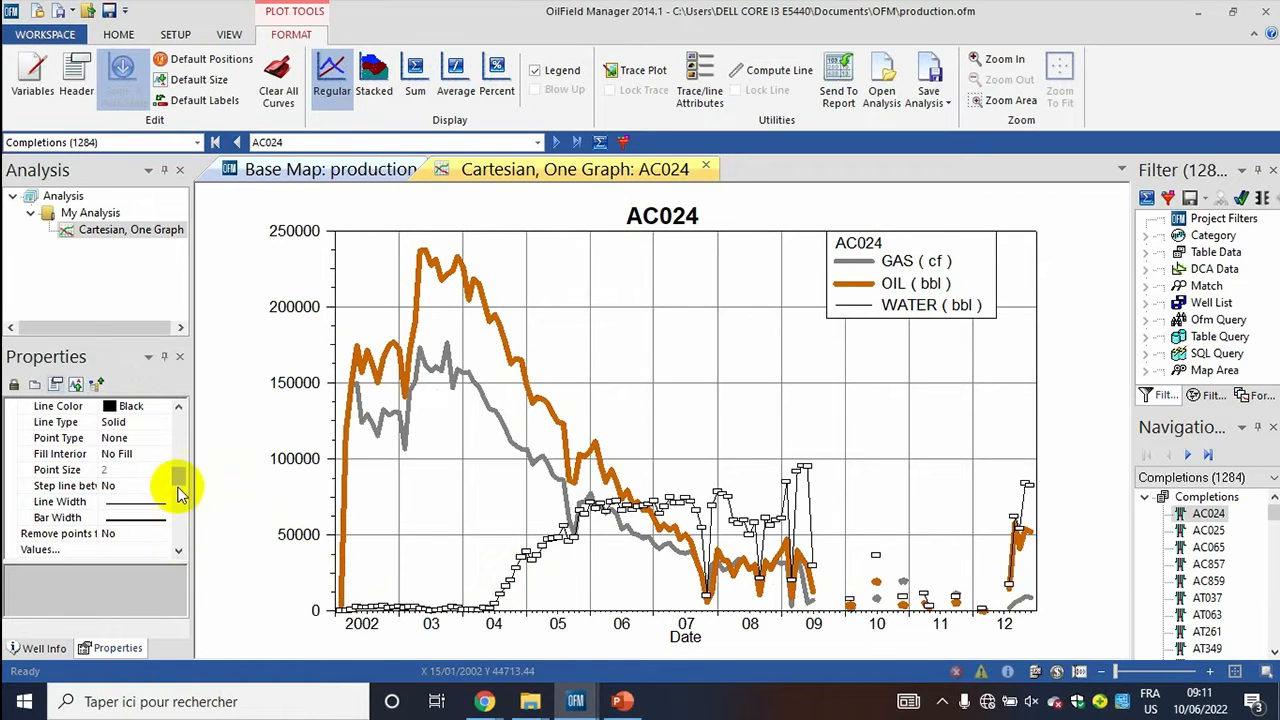
pyautogui.click(180, 408)
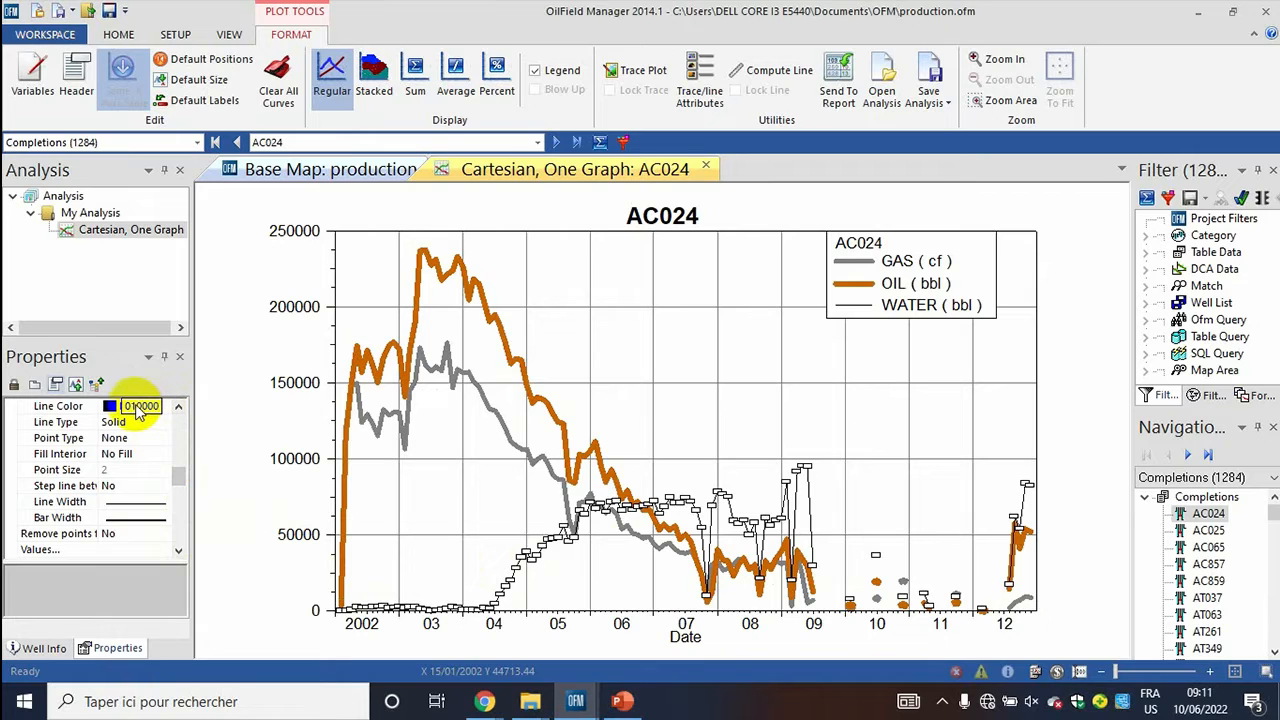
pyautogui.click(117, 412)
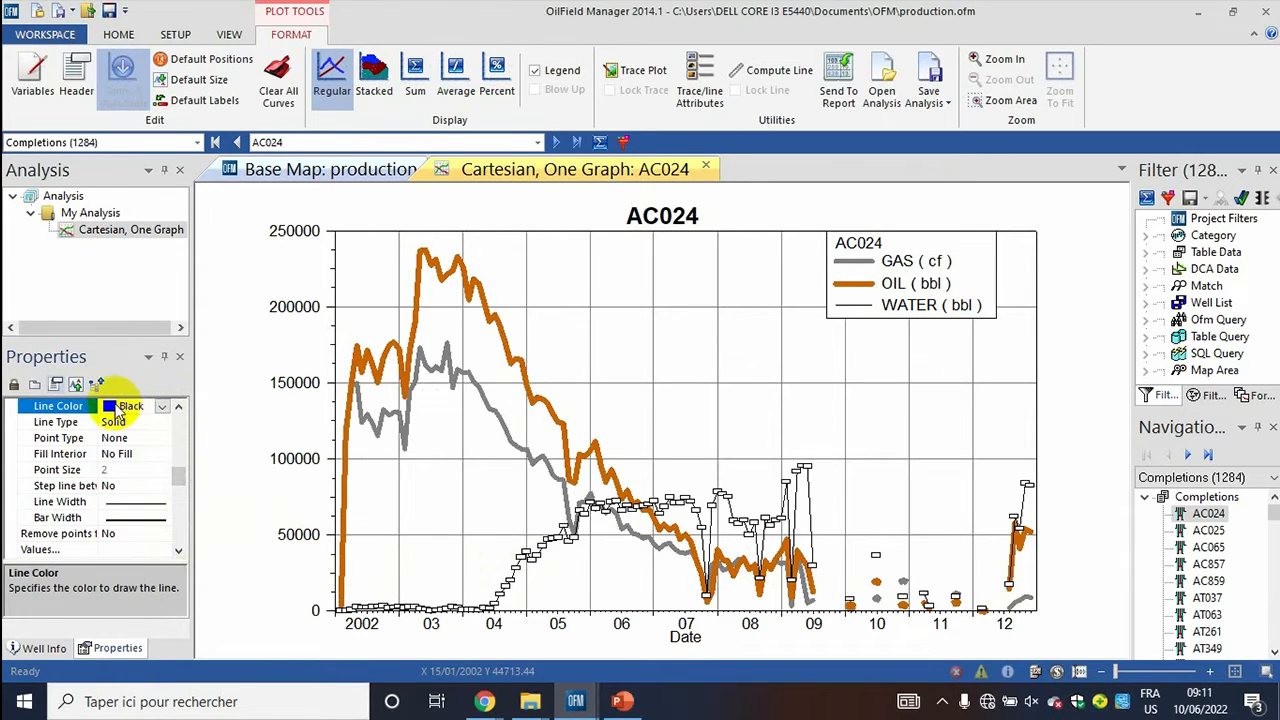
pyautogui.click(130, 408)
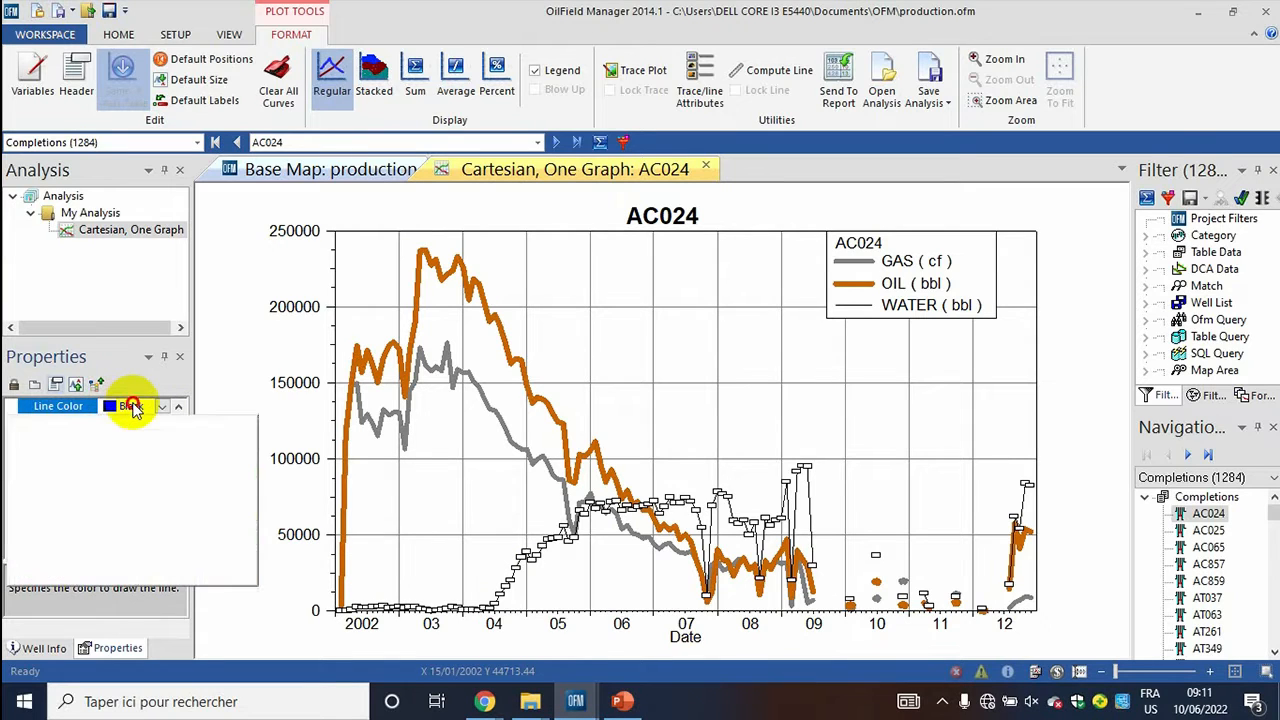
pyautogui.click(45, 451)
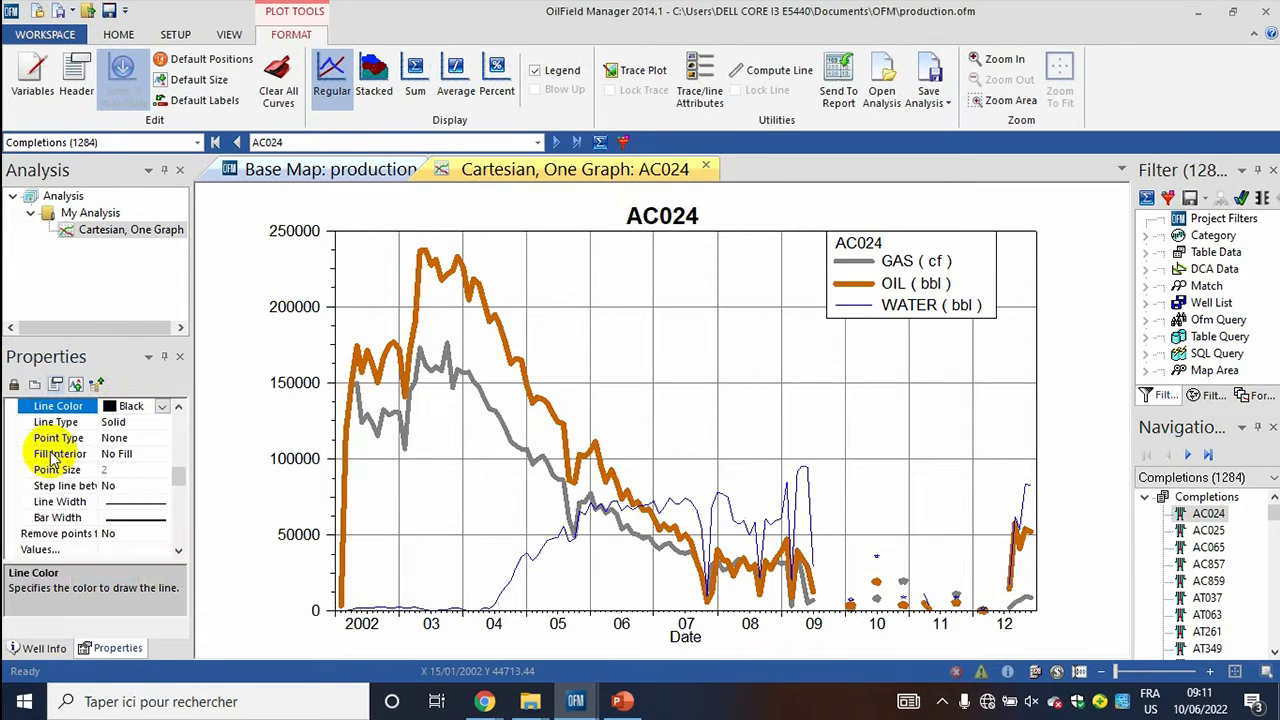
pyautogui.click(135, 505)
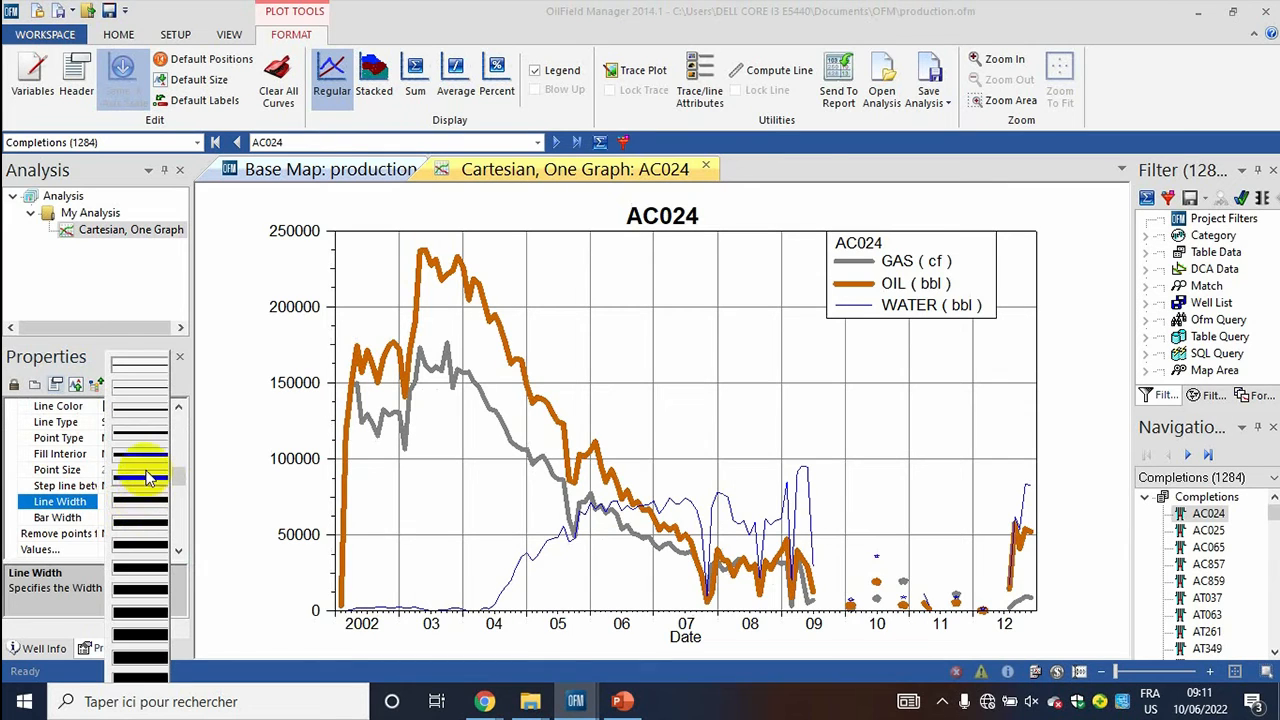
pyautogui.click(152, 463)
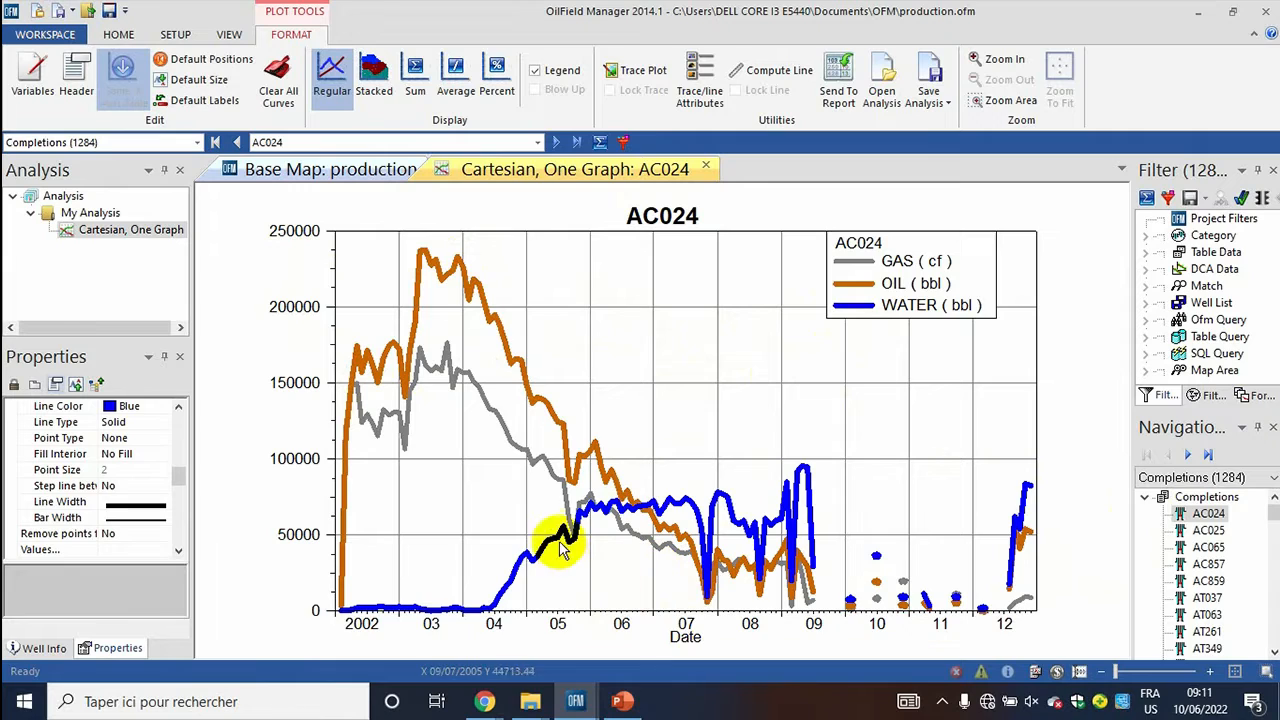
# Step: Select the oil curve, and switch the formatted plot to completion AC025
pyautogui.click(487, 316)
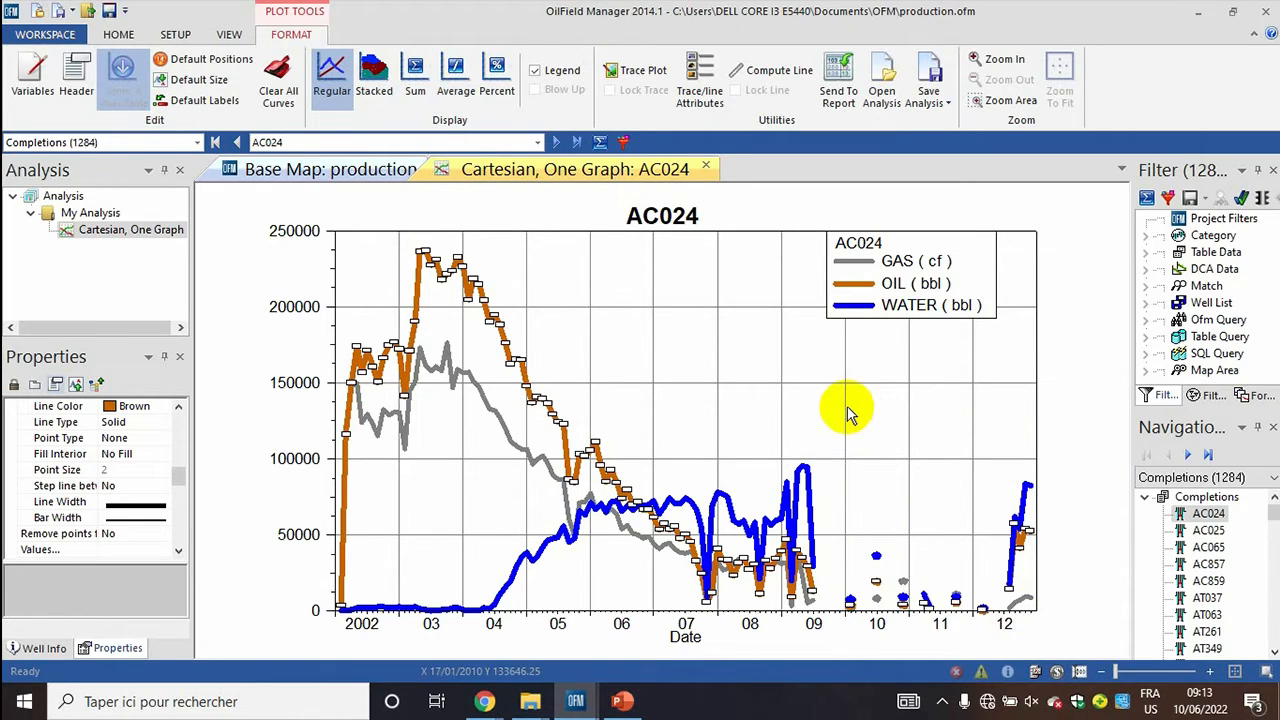
pyautogui.click(1207, 531)
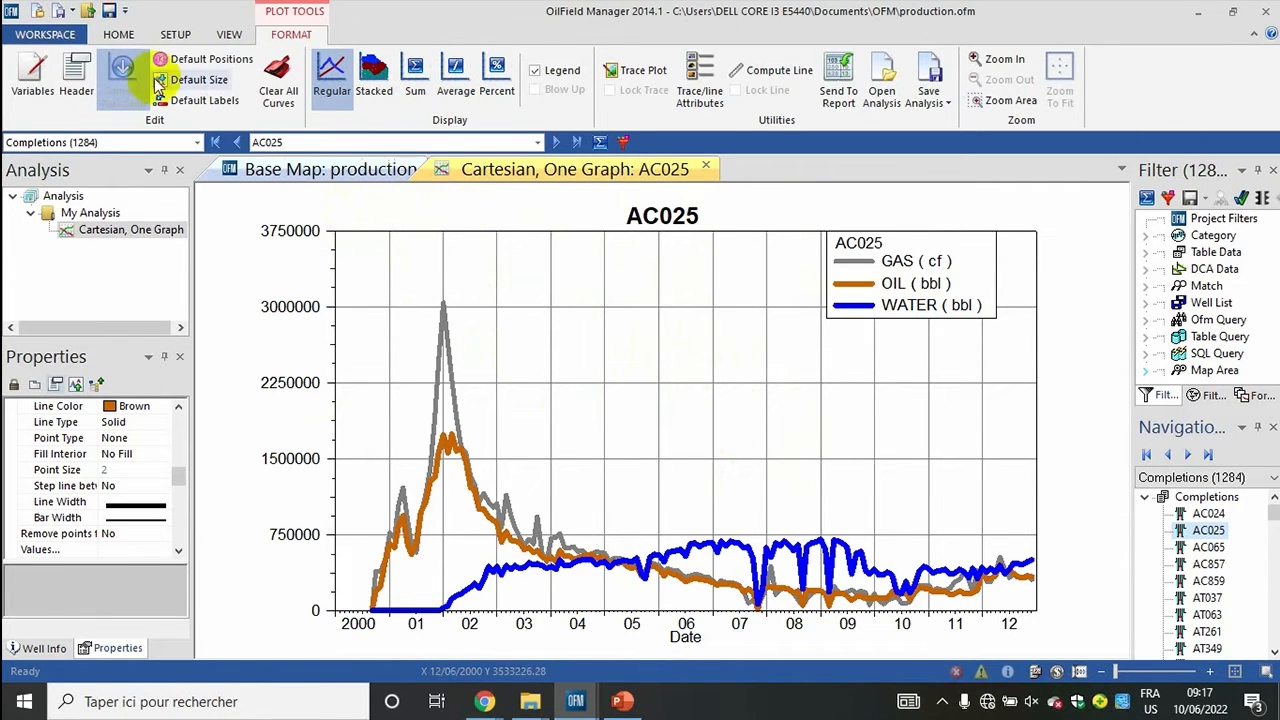
# Step: Create a new Cartesian, One Graph plot for AC025 and assign Production.Oil as its first curve
pyautogui.click(118, 35)
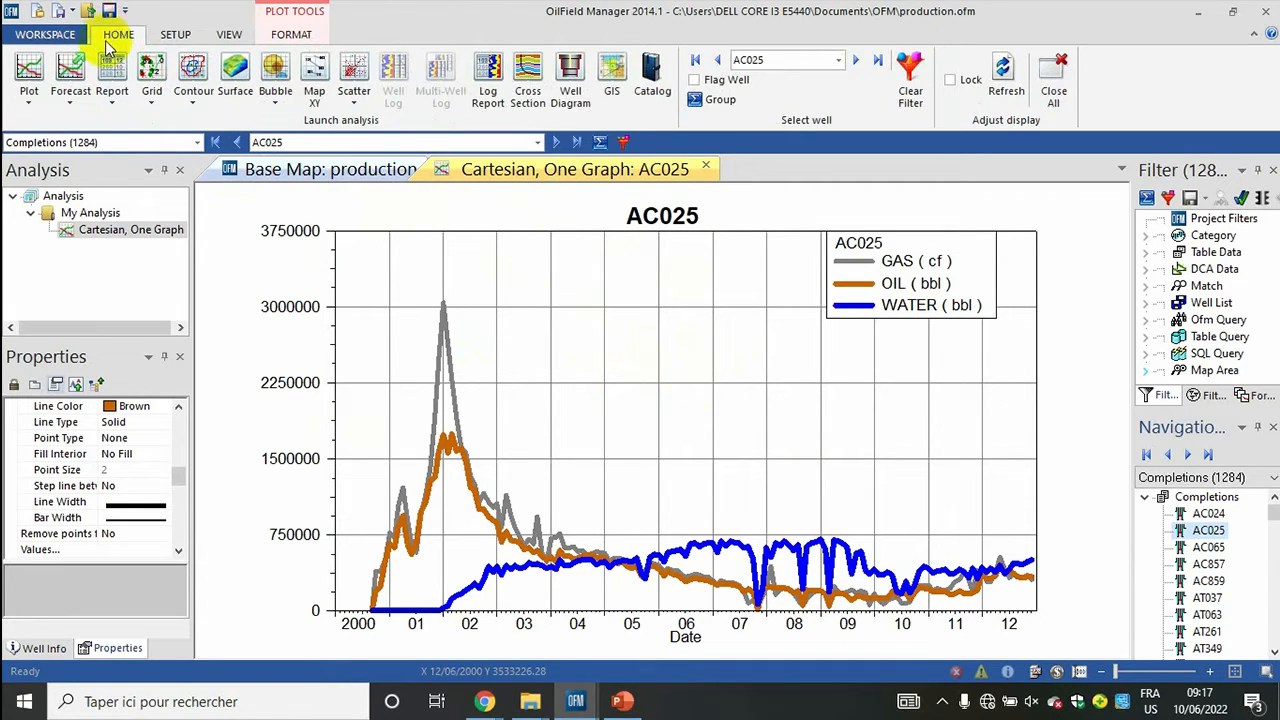
pyautogui.click(28, 104)
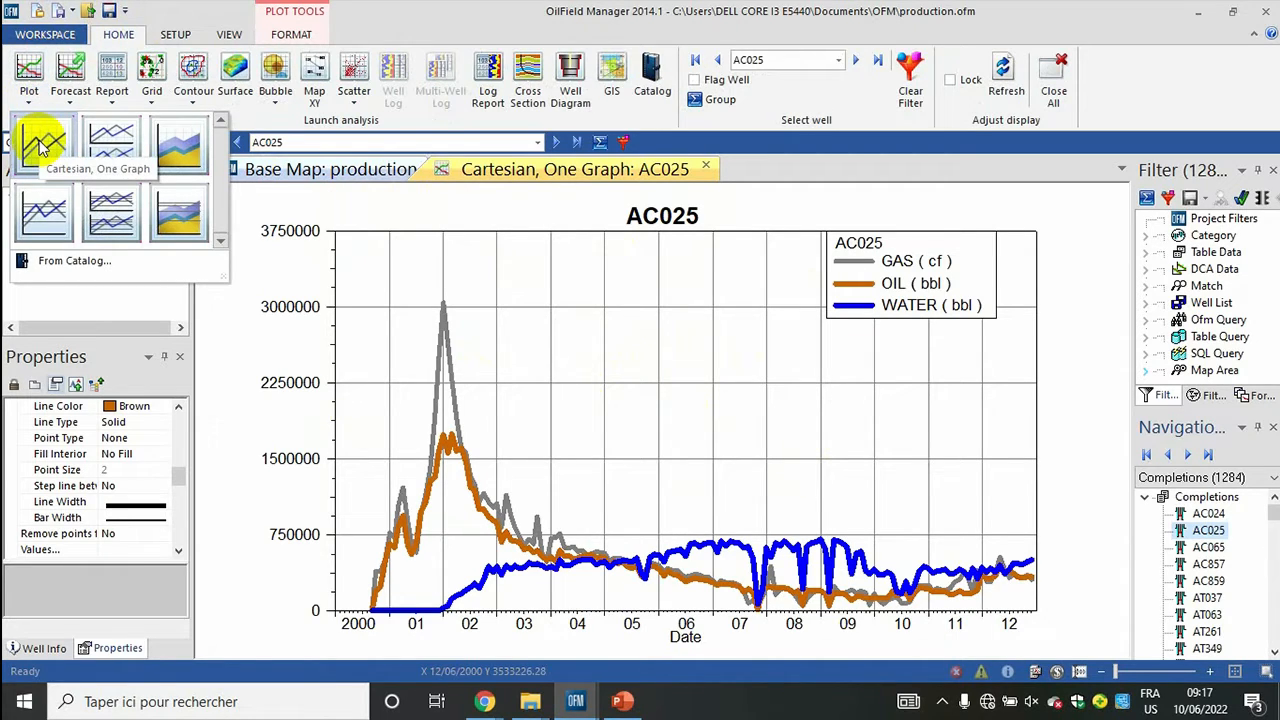
pyautogui.click(40, 145)
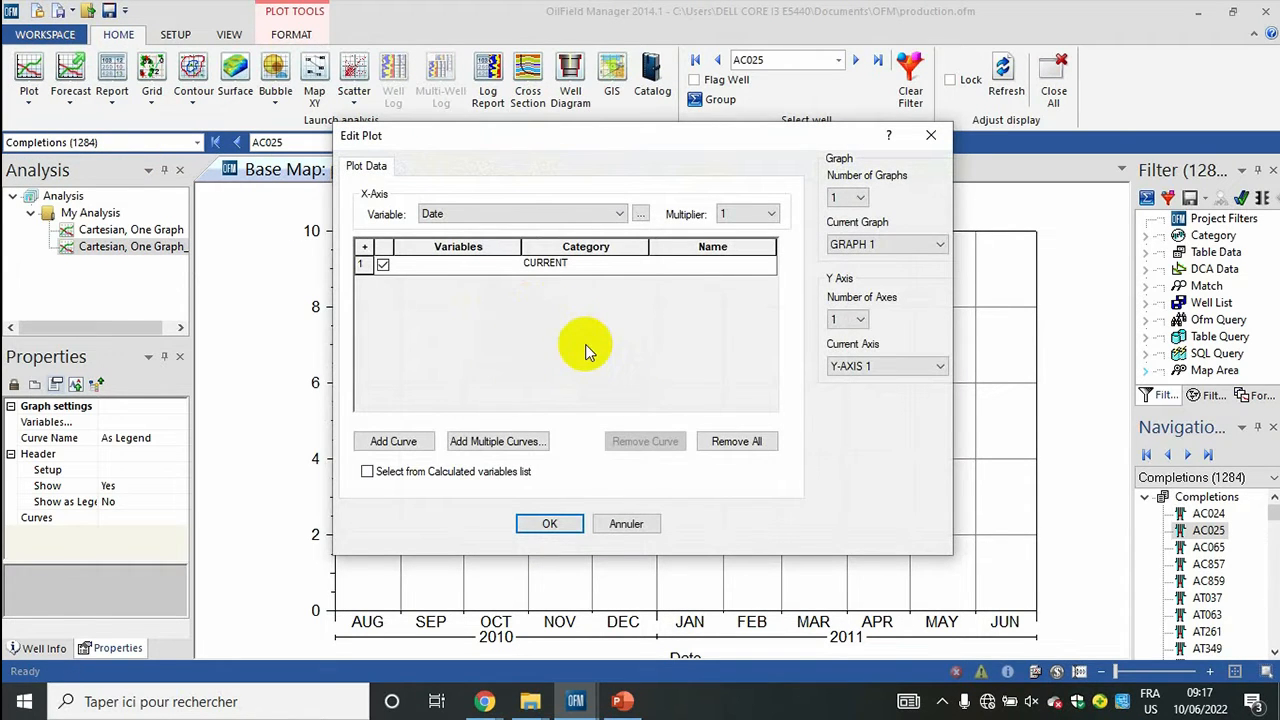
pyautogui.click(450, 265)
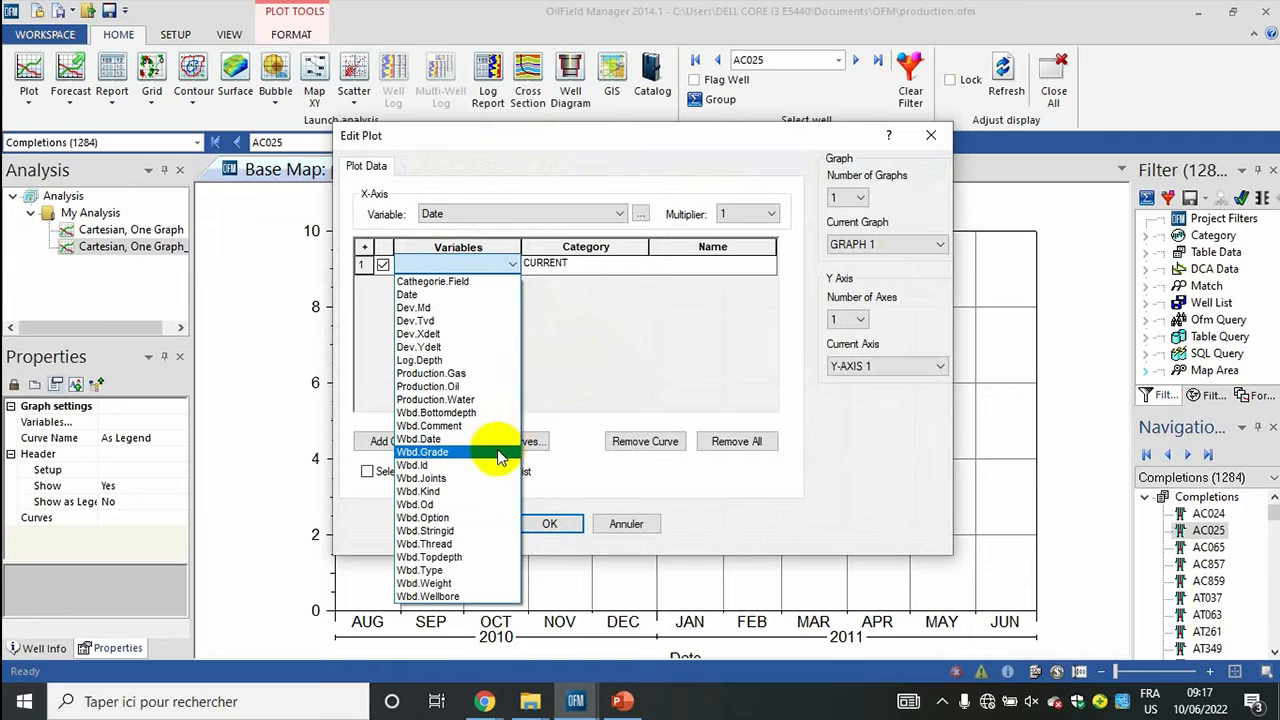
pyautogui.click(483, 384)
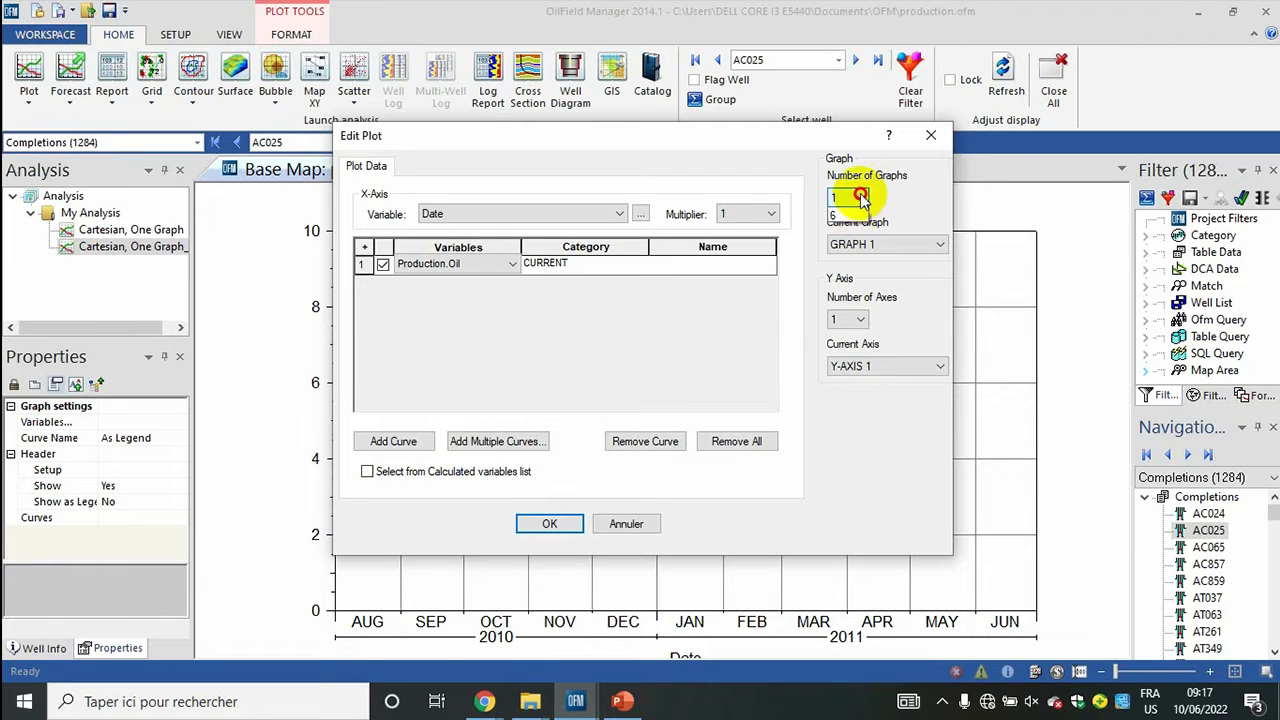
# Step: Set the new plot's number of graphs to 3, and keep GRAPH 1 as the current graph
pyautogui.click(846, 240)
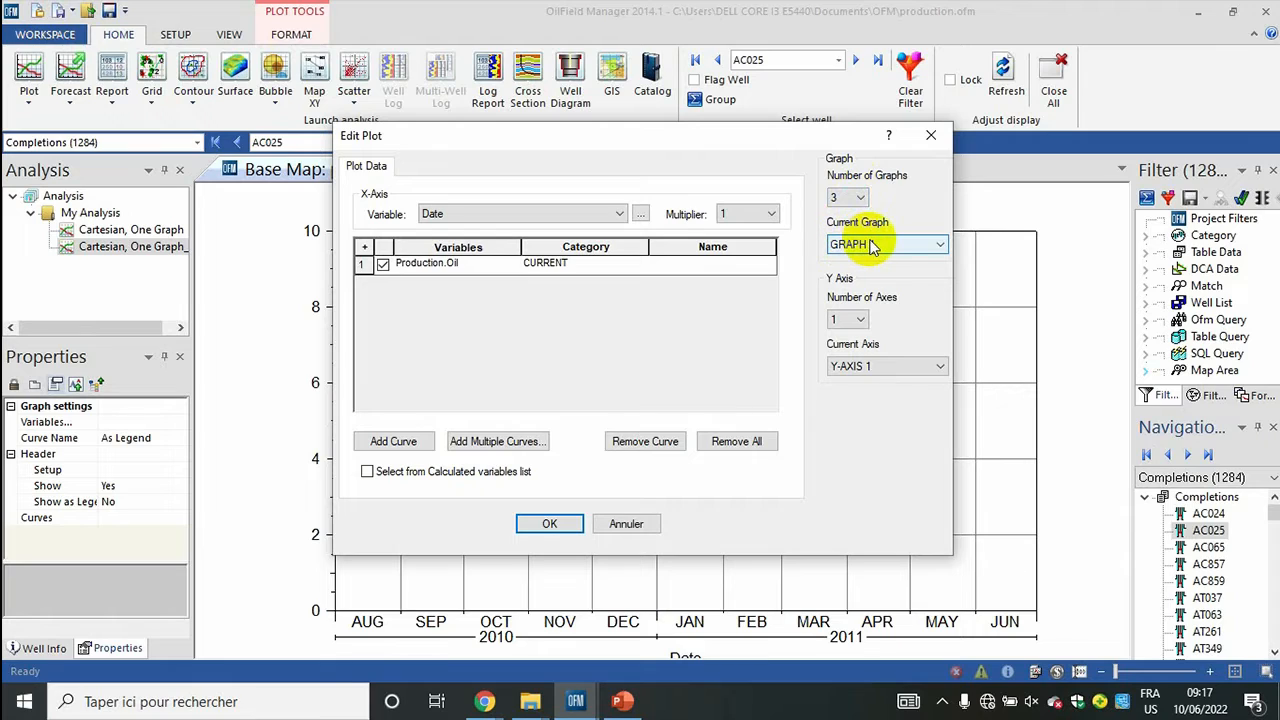
pyautogui.click(883, 246)
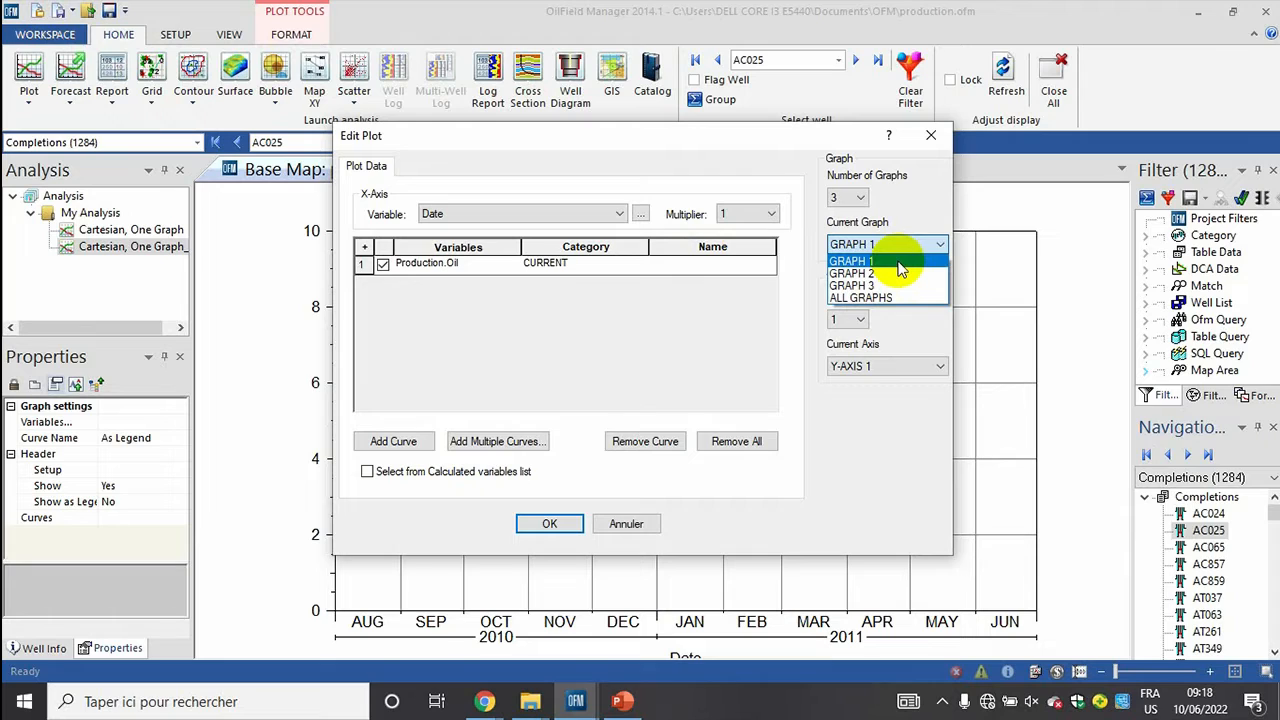
pyautogui.click(899, 262)
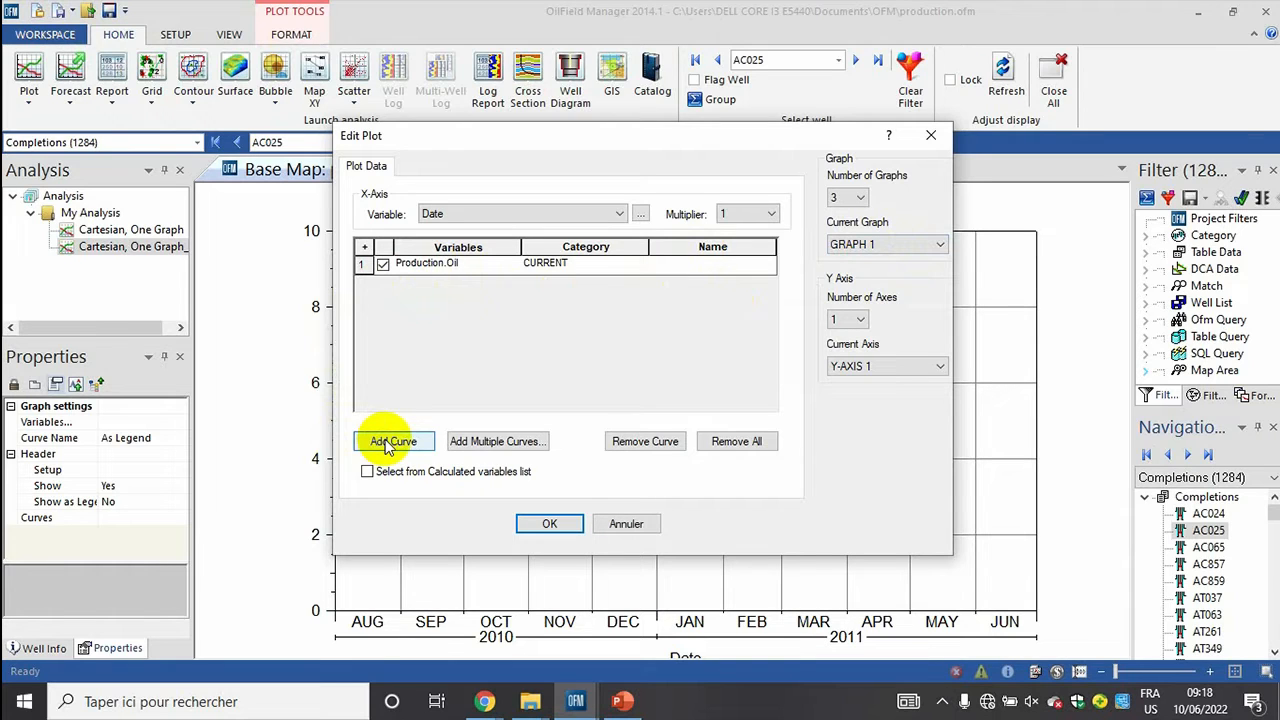
# Step: Keep Production.Oil on GRAPH 1, make GRAPH 2 current, and assign Production.Gas as its curve
pyautogui.click(452, 266)
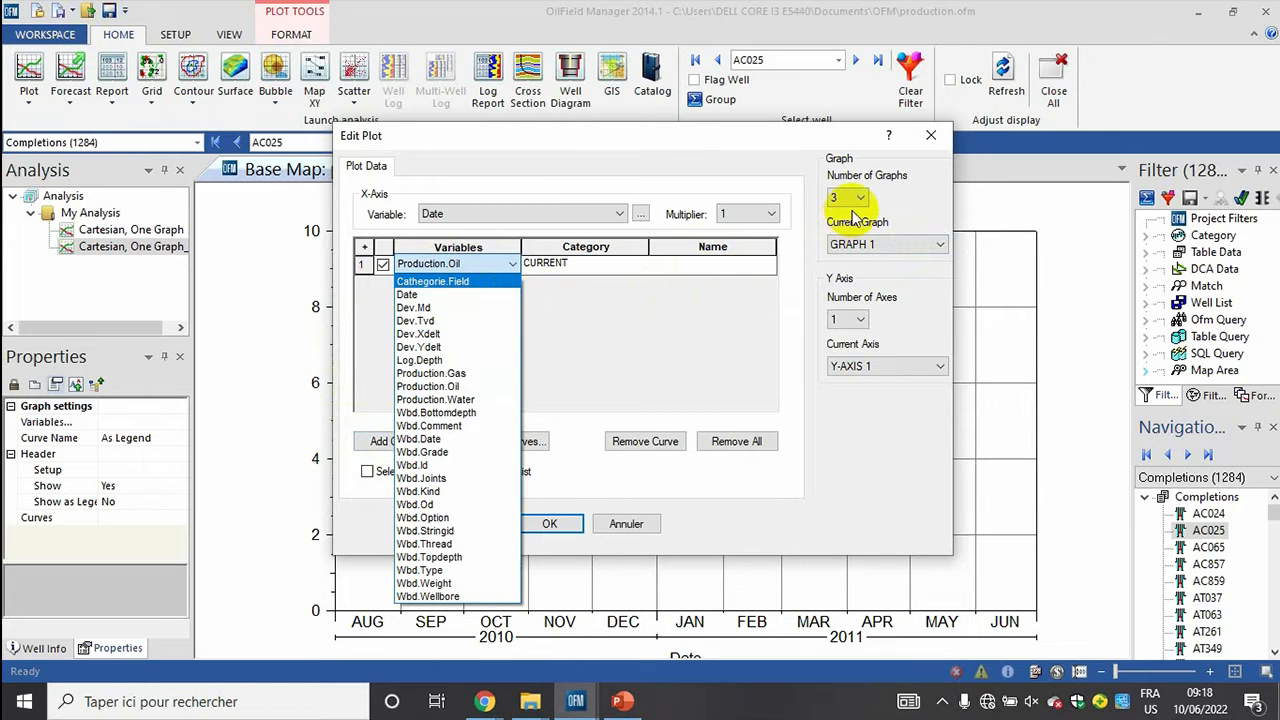
pyautogui.click(865, 253)
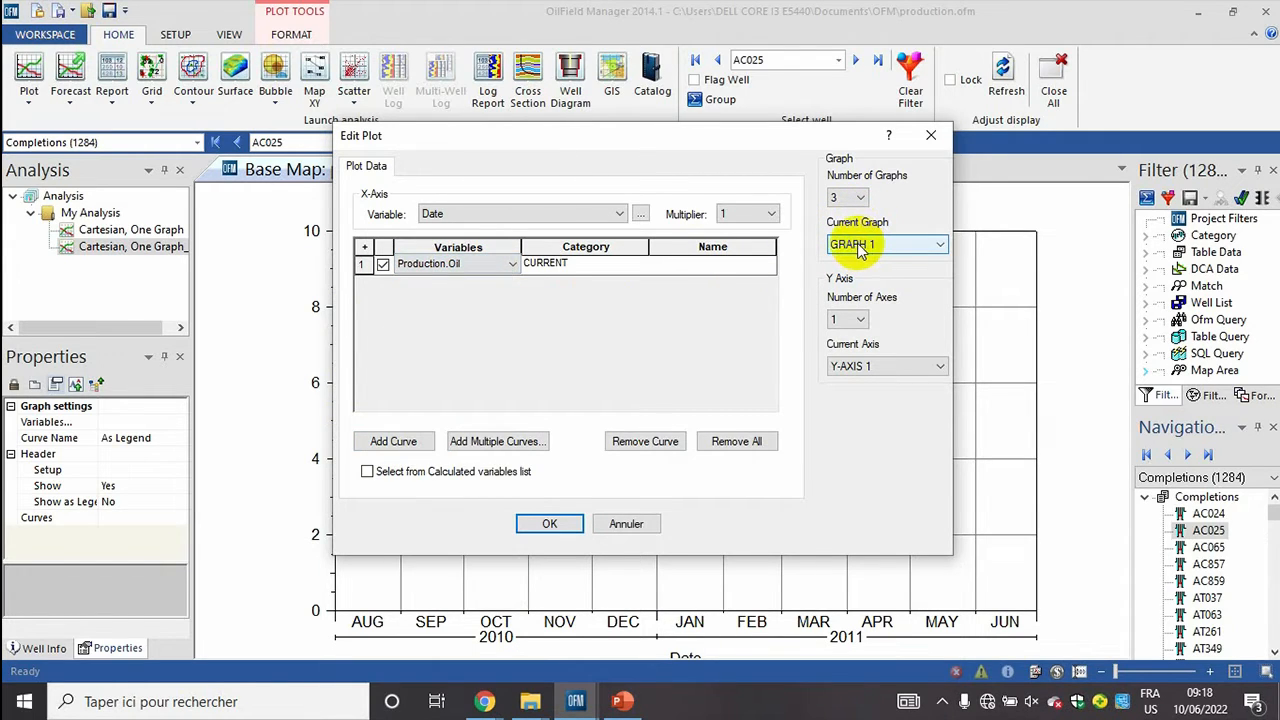
pyautogui.click(858, 250)
pyautogui.click(865, 276)
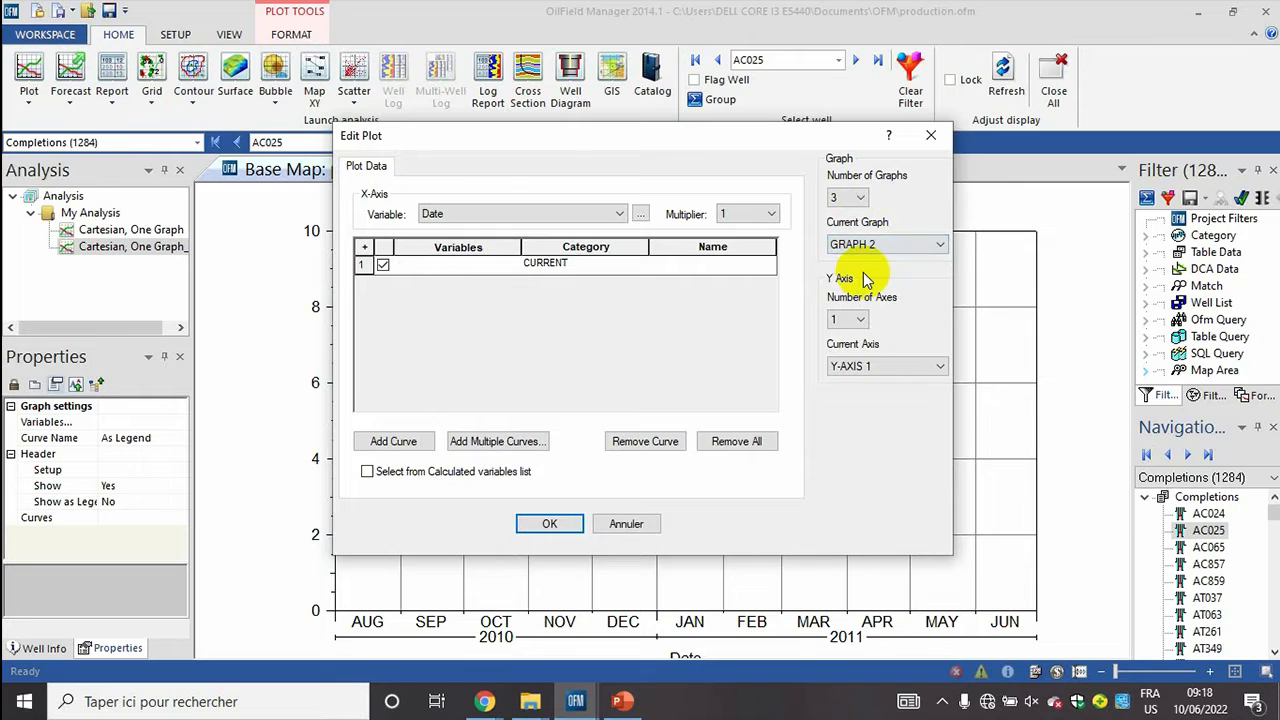
pyautogui.click(413, 268)
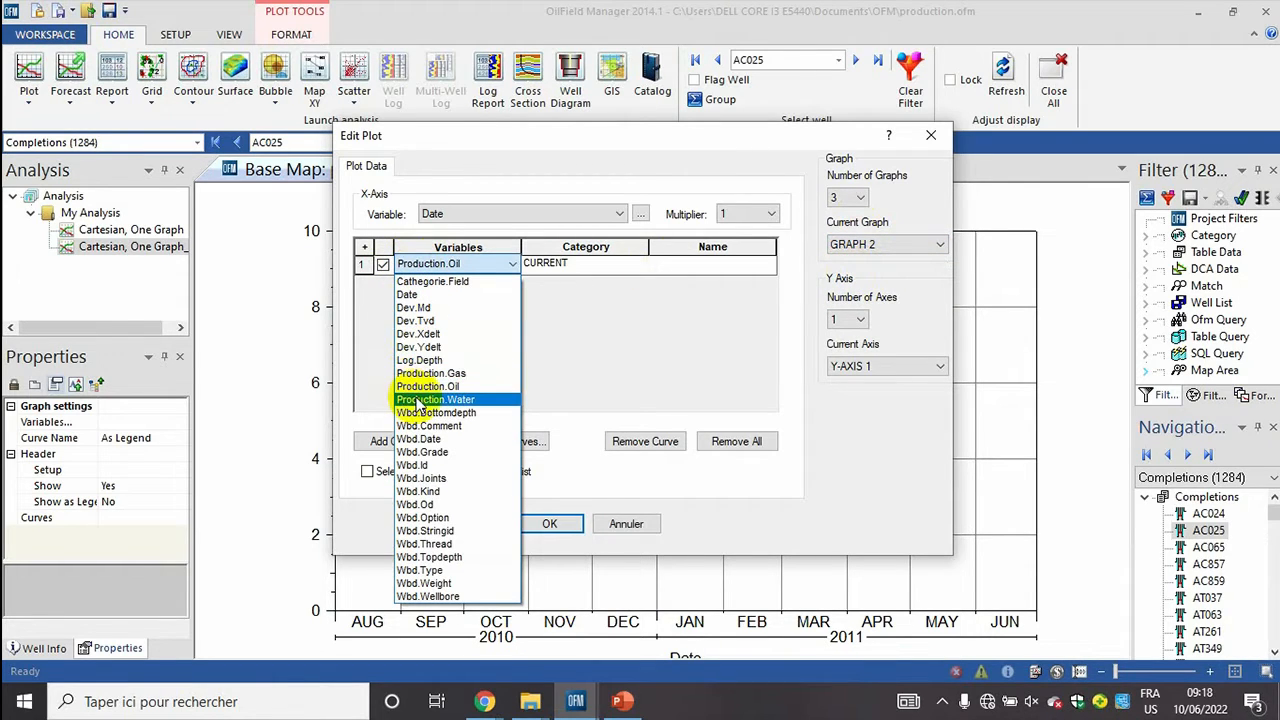
pyautogui.click(437, 373)
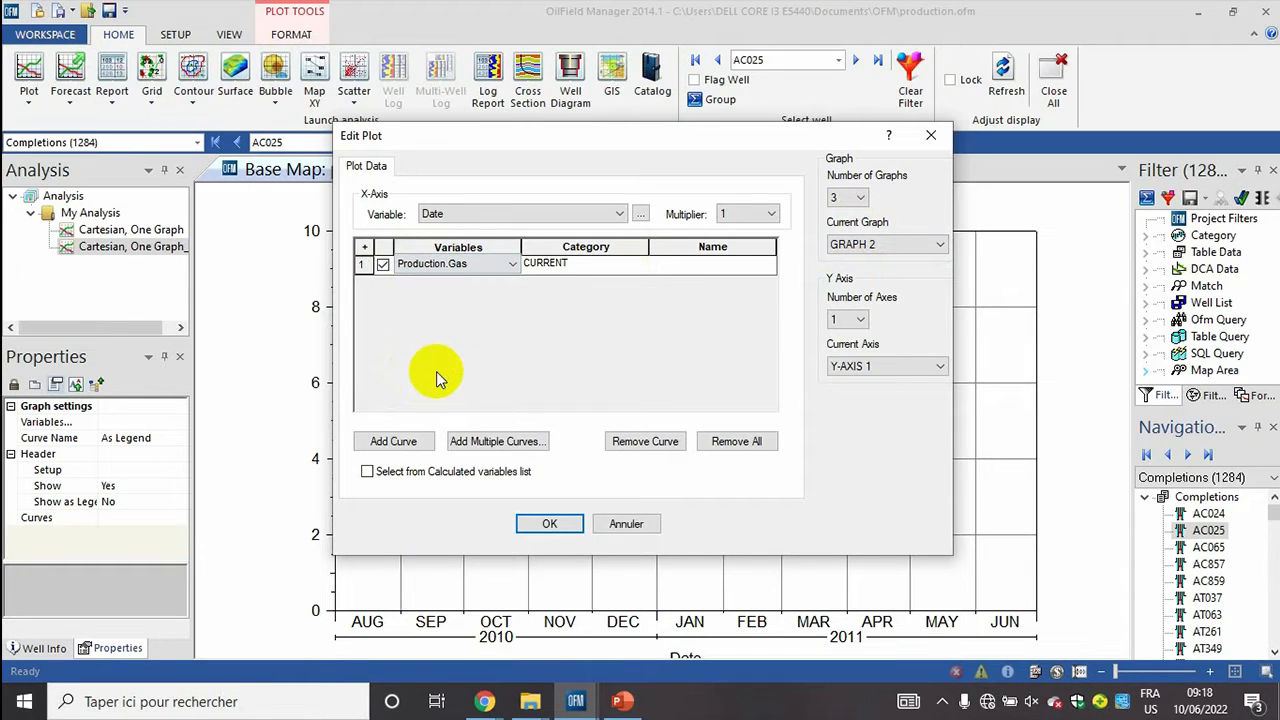
# Step: Make GRAPH 3 the current graph and assign Production.Water as its curve
pyautogui.click(858, 246)
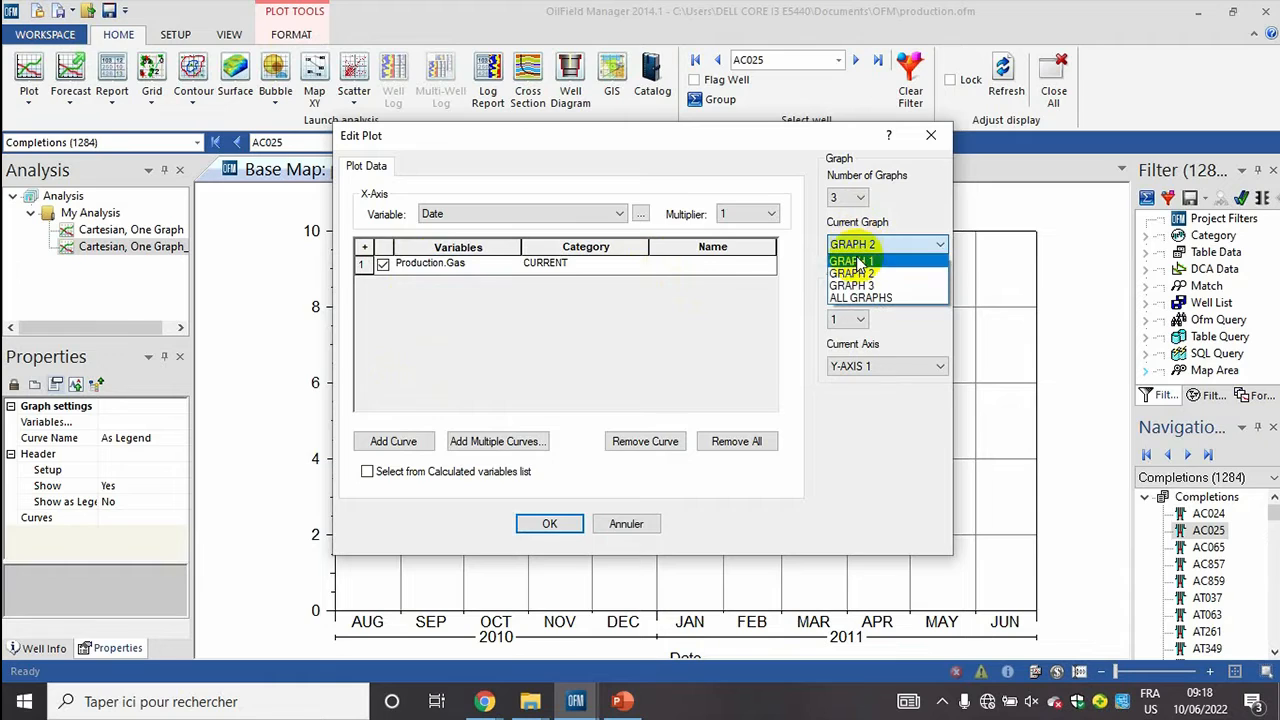
pyautogui.click(852, 285)
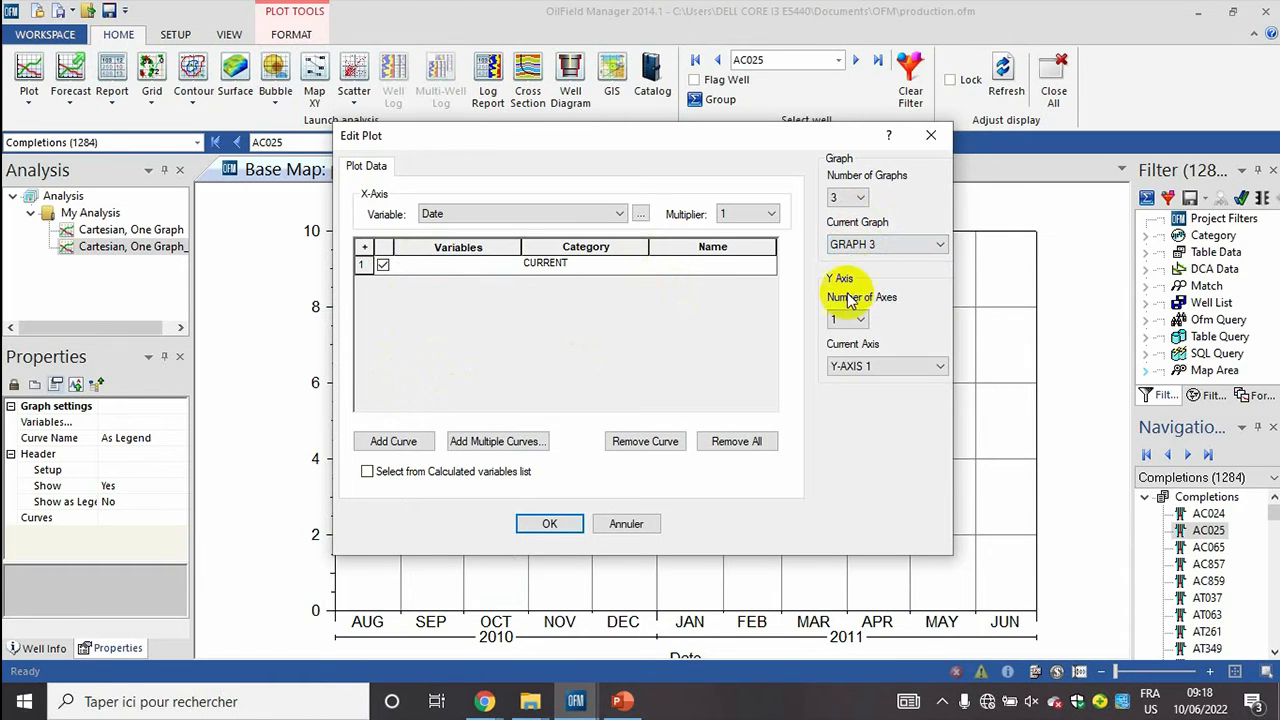
pyautogui.click(430, 263)
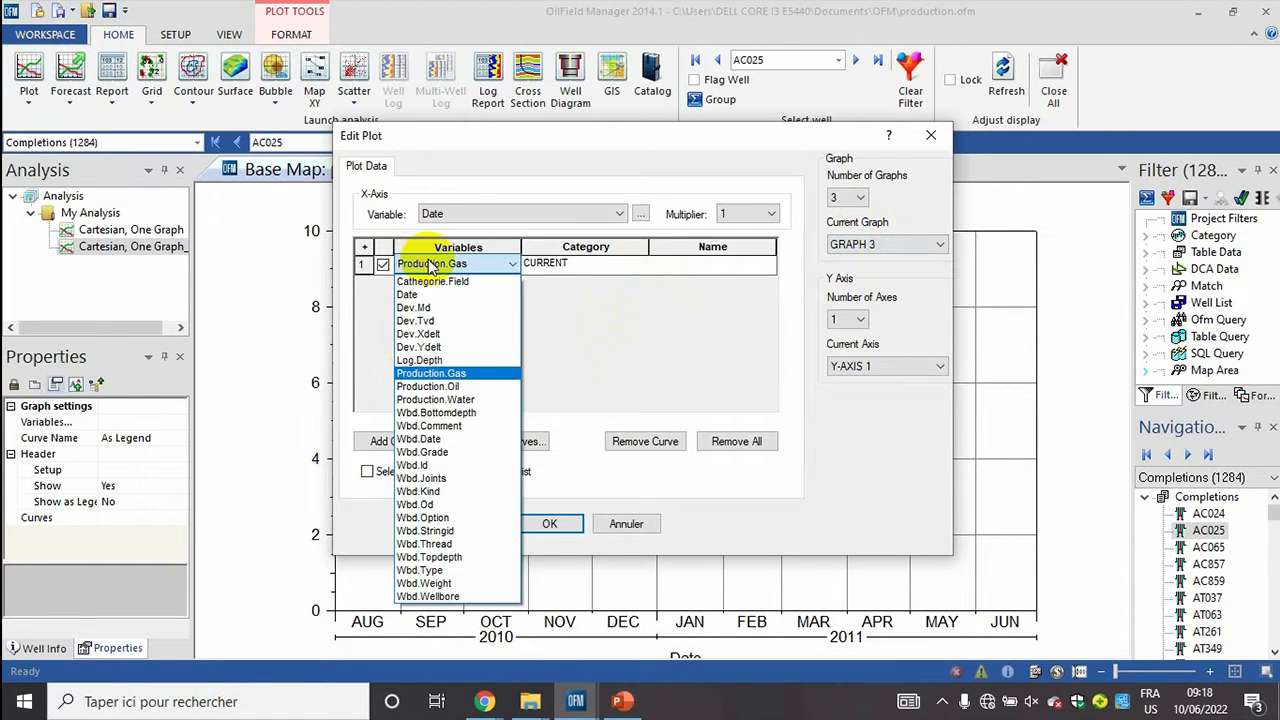
pyautogui.click(449, 400)
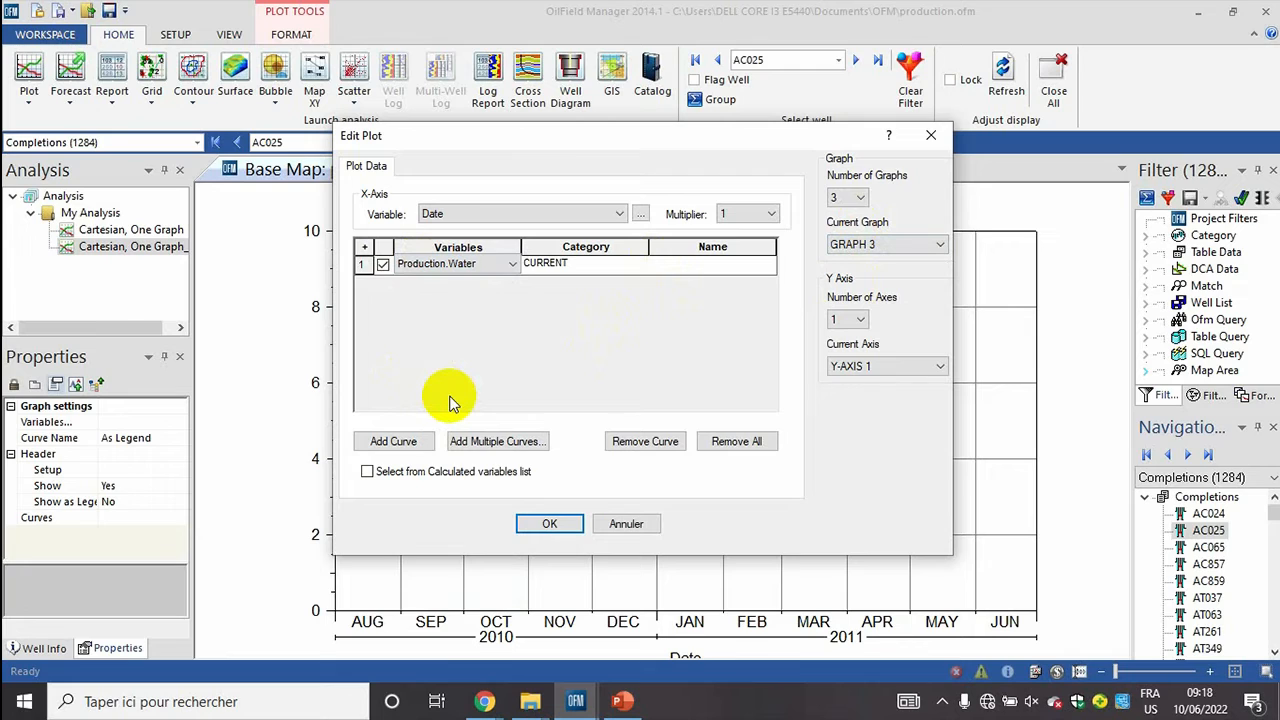
# Step: Keep the number of graphs at 3, review the curves assigned to GRAPH 1, 2 and 3, and generate the plot
pyautogui.click(860, 199)
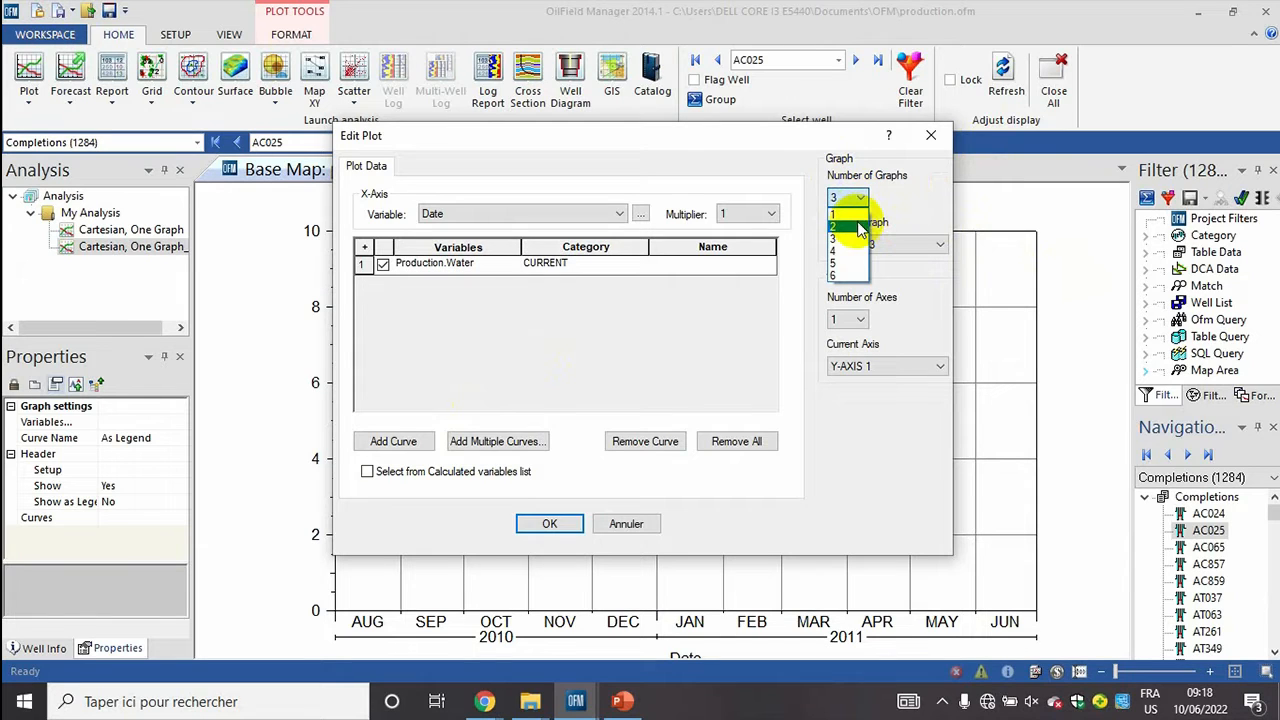
pyautogui.click(860, 240)
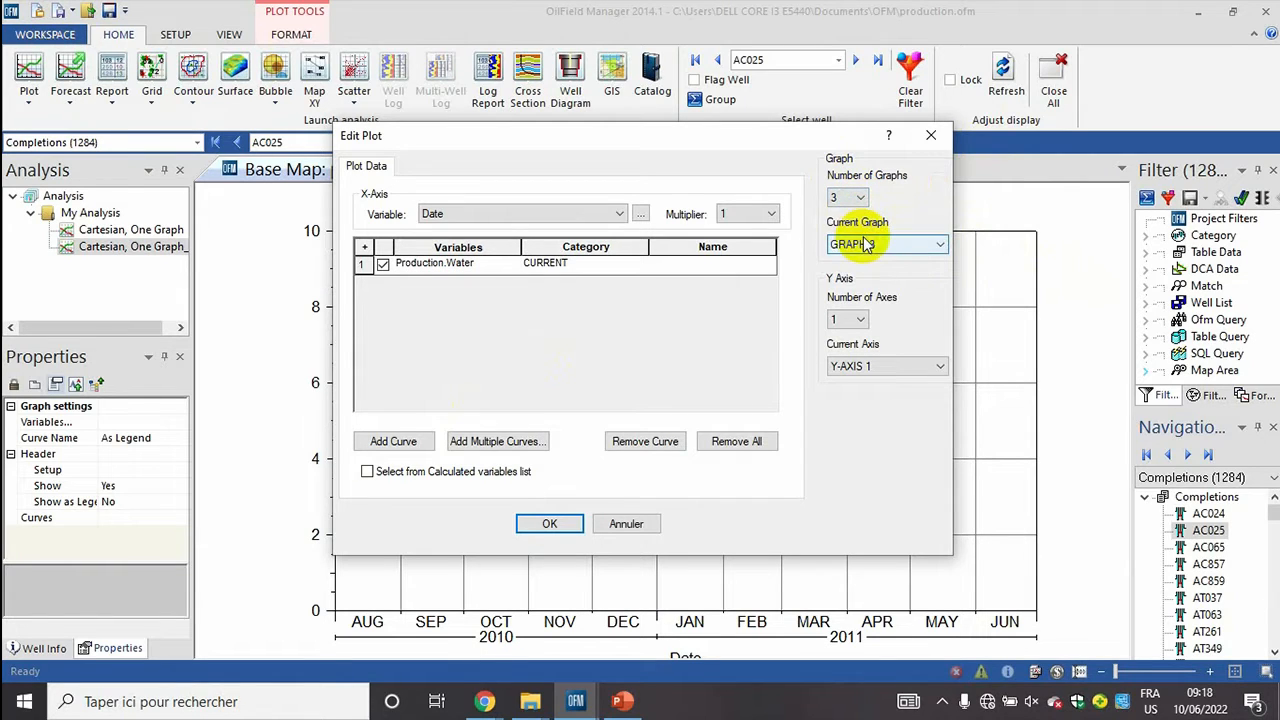
pyautogui.click(916, 247)
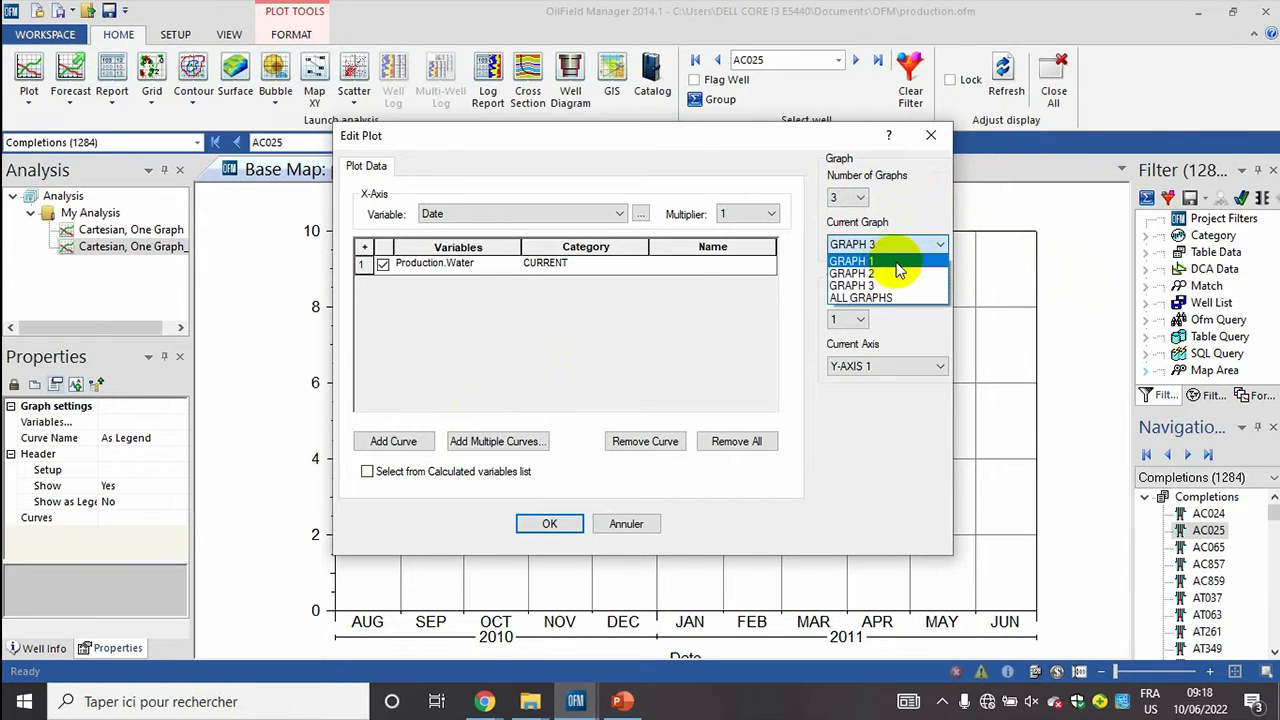
pyautogui.click(896, 262)
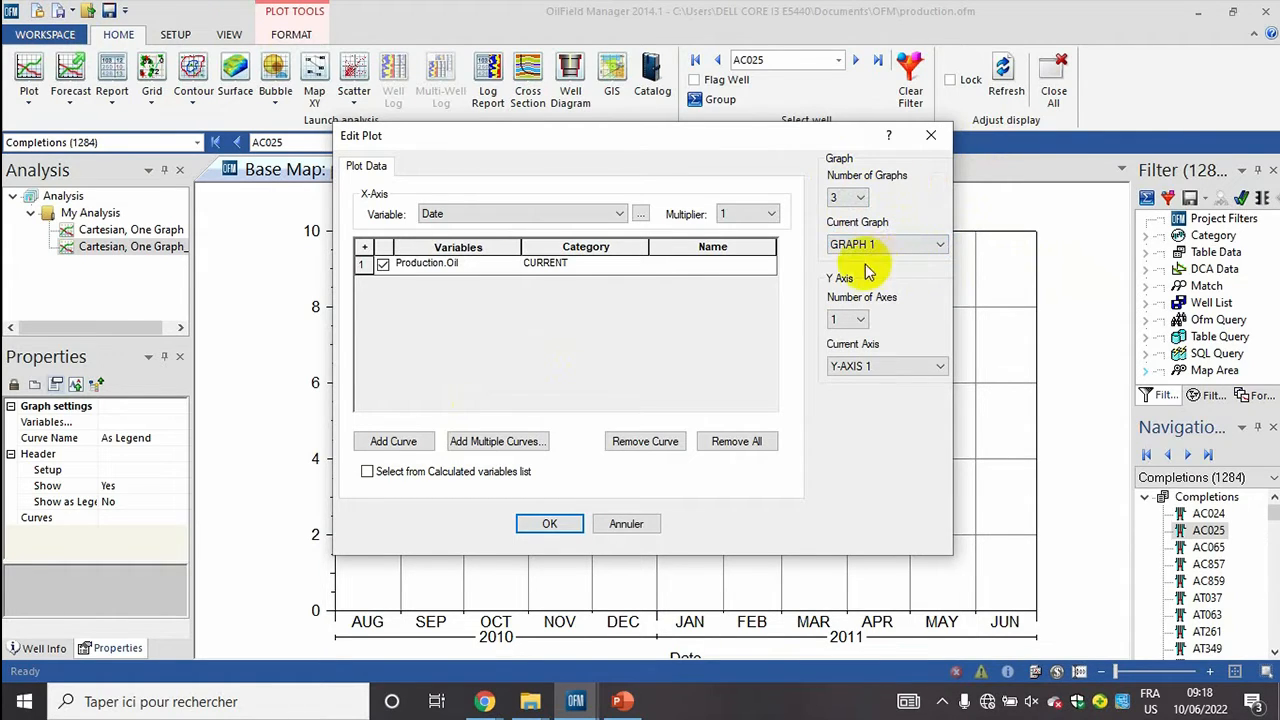
pyautogui.click(885, 250)
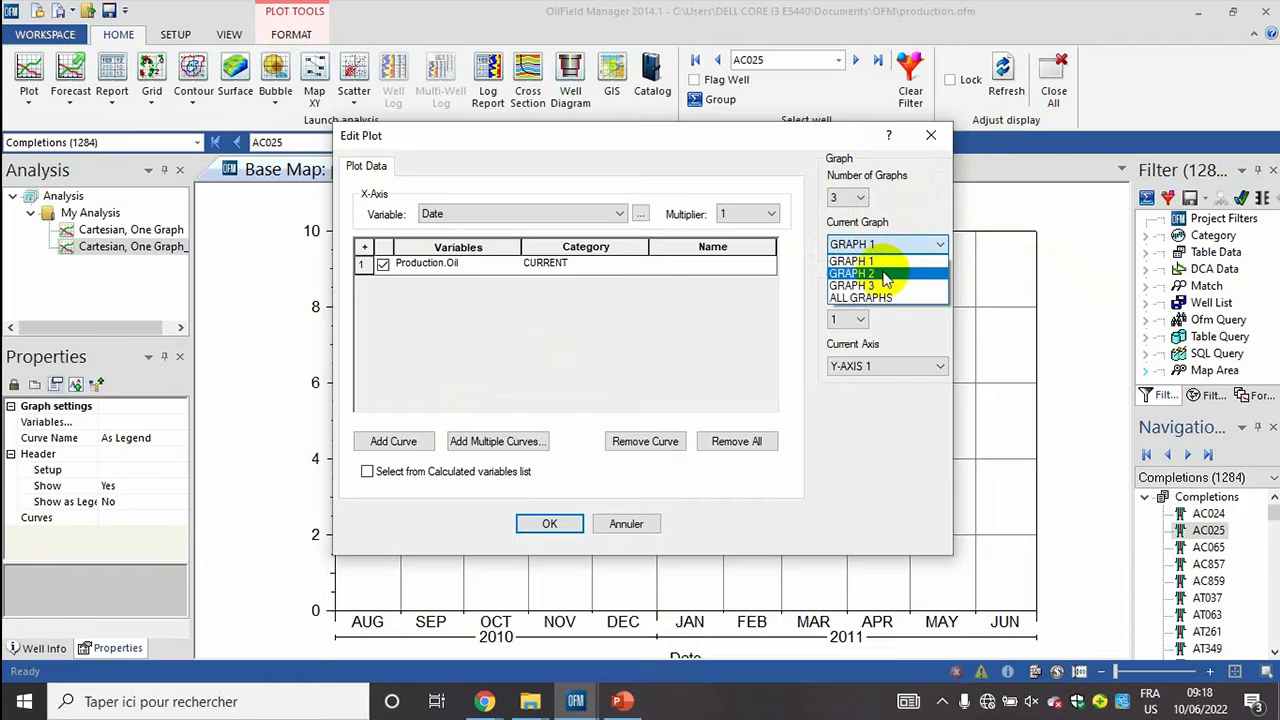
pyautogui.click(885, 276)
pyautogui.click(896, 246)
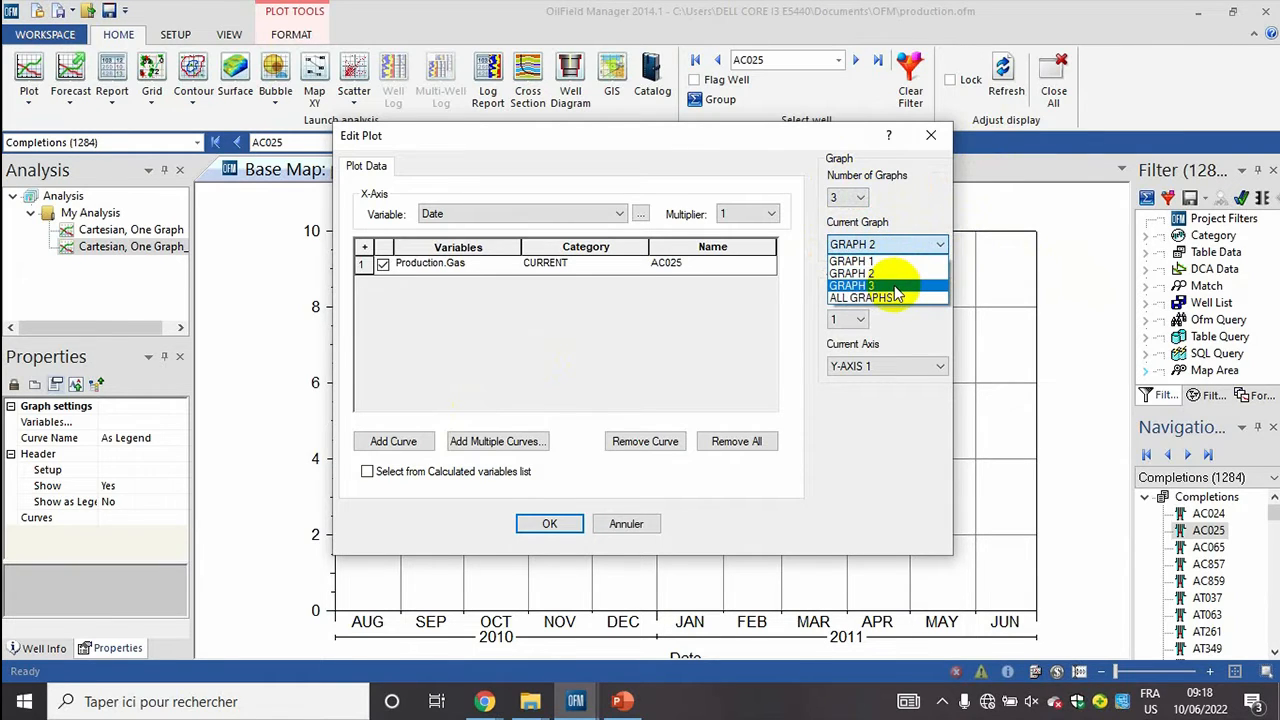
pyautogui.click(892, 288)
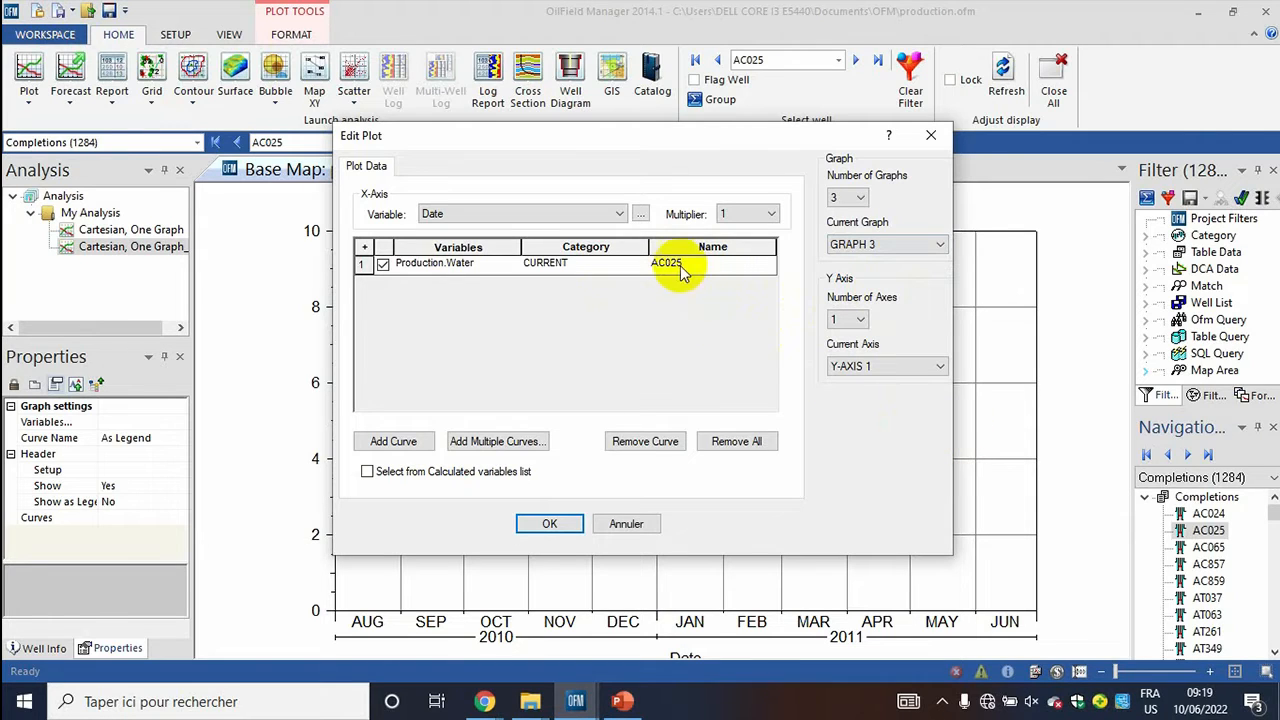
pyautogui.click(552, 524)
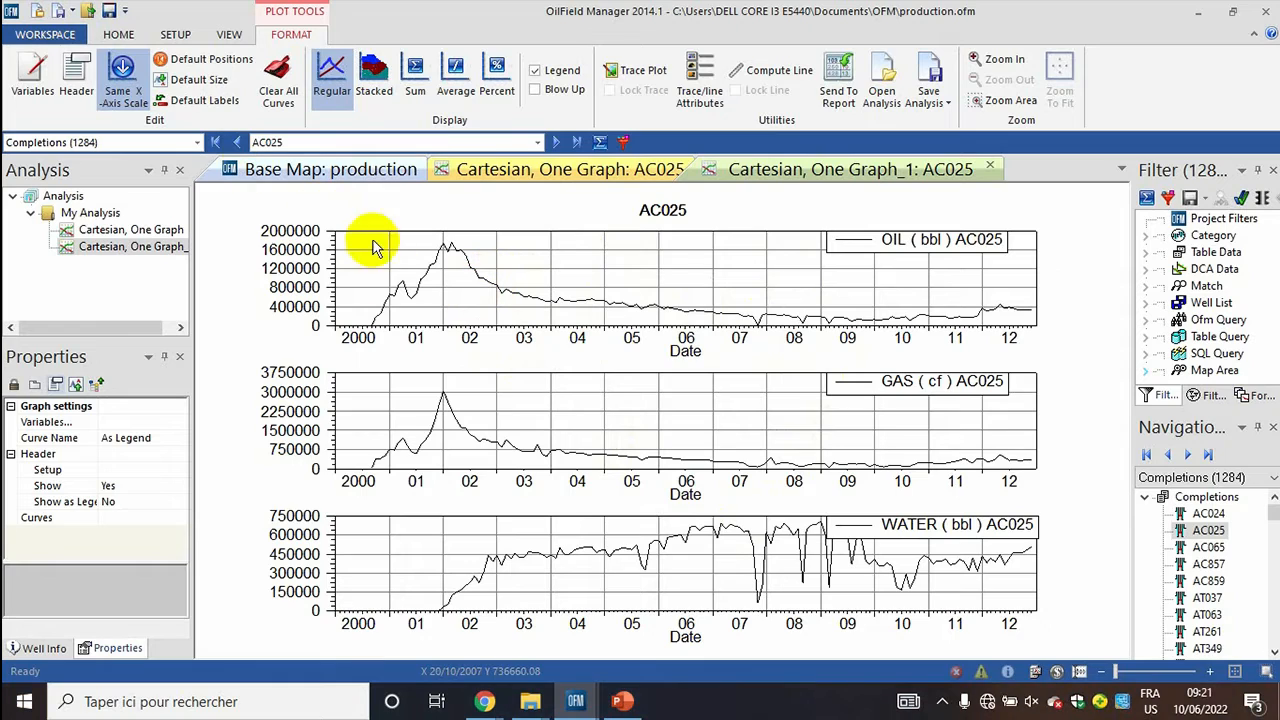
# Step: Select the oil curve in the three-graph plot and set its line color to Brown
pyautogui.click(427, 265)
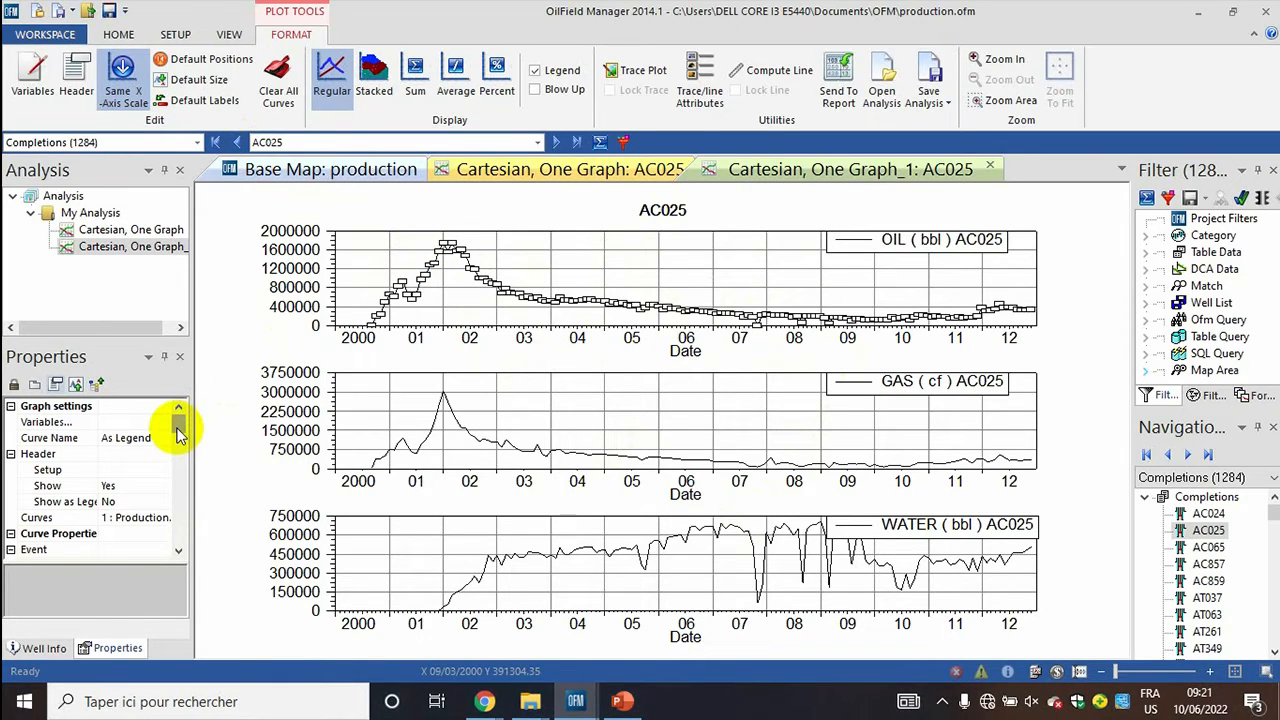
pyautogui.click(182, 551)
pyautogui.click(182, 551)
pyautogui.click(182, 551)
pyautogui.click(182, 551)
pyautogui.click(182, 551)
pyautogui.click(182, 551)
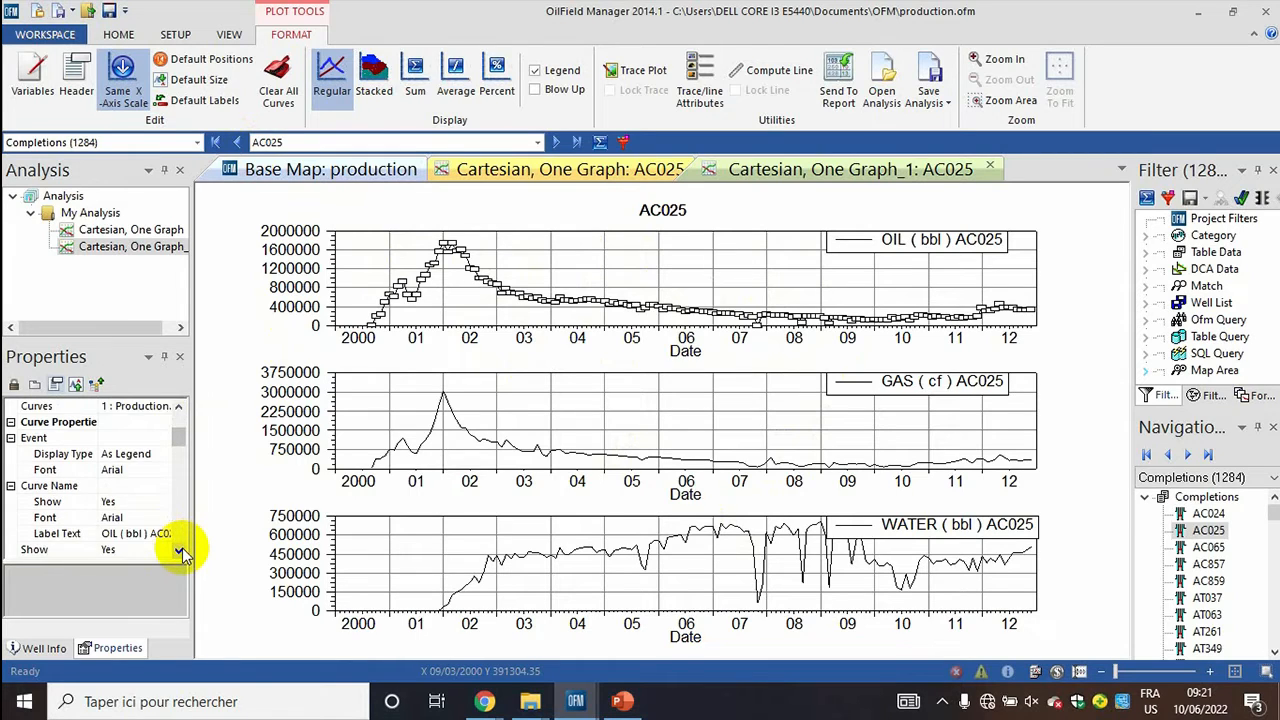
pyautogui.click(182, 551)
pyautogui.click(182, 551)
pyautogui.click(182, 551)
pyautogui.click(182, 551)
pyautogui.click(182, 551)
pyautogui.click(182, 551)
pyautogui.click(182, 551)
pyautogui.click(182, 551)
pyautogui.click(182, 551)
pyautogui.click(182, 551)
pyautogui.click(182, 551)
pyautogui.click(182, 551)
pyautogui.click(182, 551)
pyautogui.click(182, 551)
pyautogui.click(125, 485)
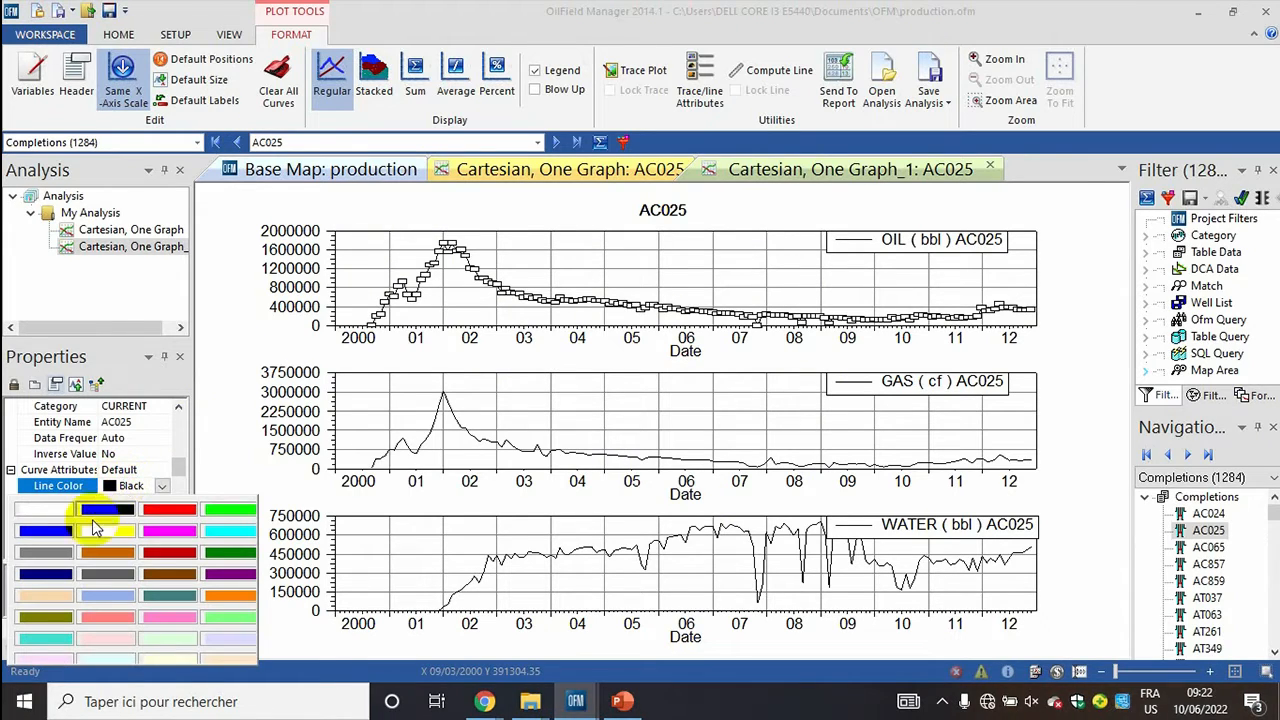
pyautogui.click(107, 553)
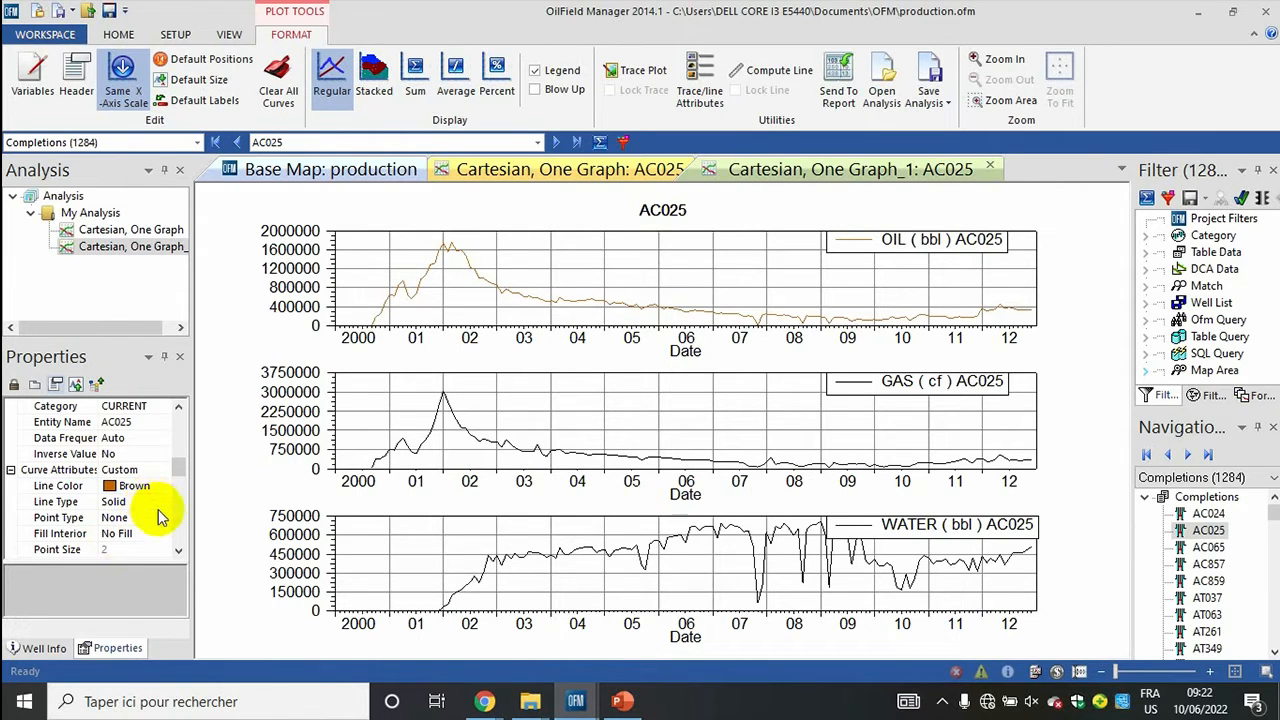
# Step: Give the oil curve a thicker line width
pyautogui.click(182, 550)
pyautogui.click(182, 550)
pyautogui.click(182, 550)
pyautogui.click(182, 550)
pyautogui.click(182, 550)
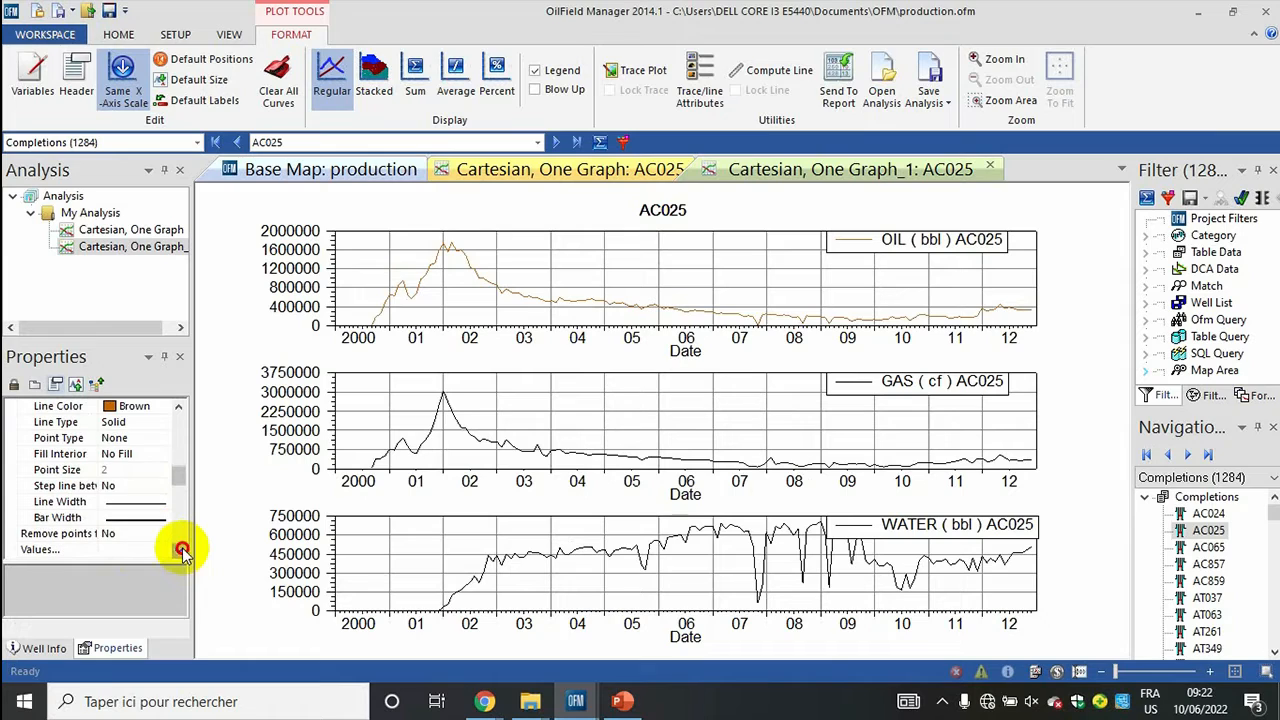
pyautogui.click(140, 502)
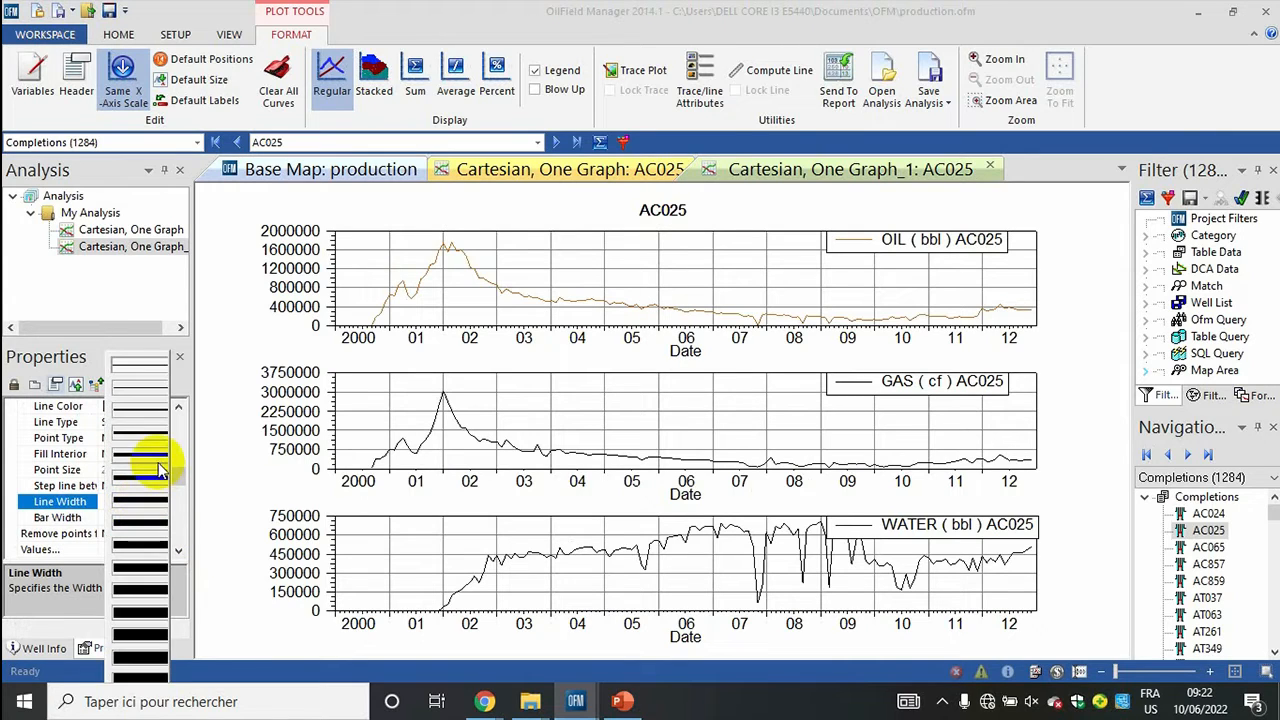
pyautogui.click(150, 432)
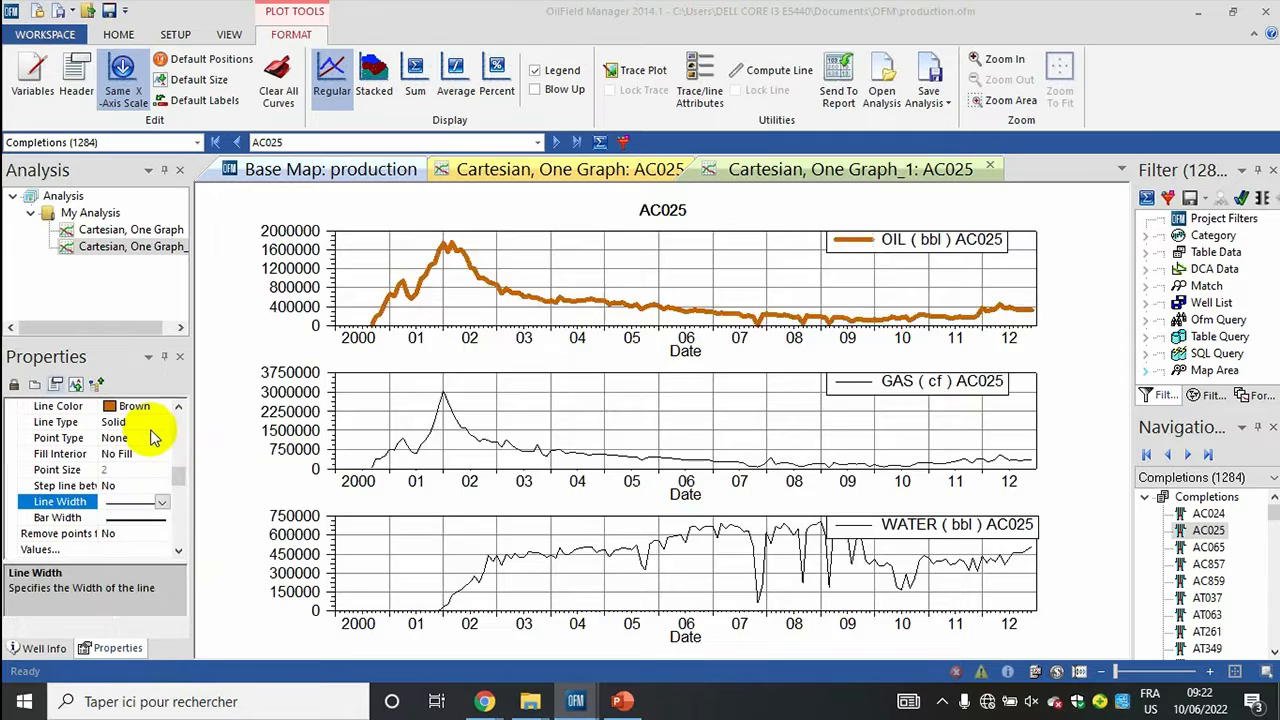
# Step: Select the gas curve in the middle graph, set its line color to Gray, and give it a thicker line width
pyautogui.doubleClick(415, 455)
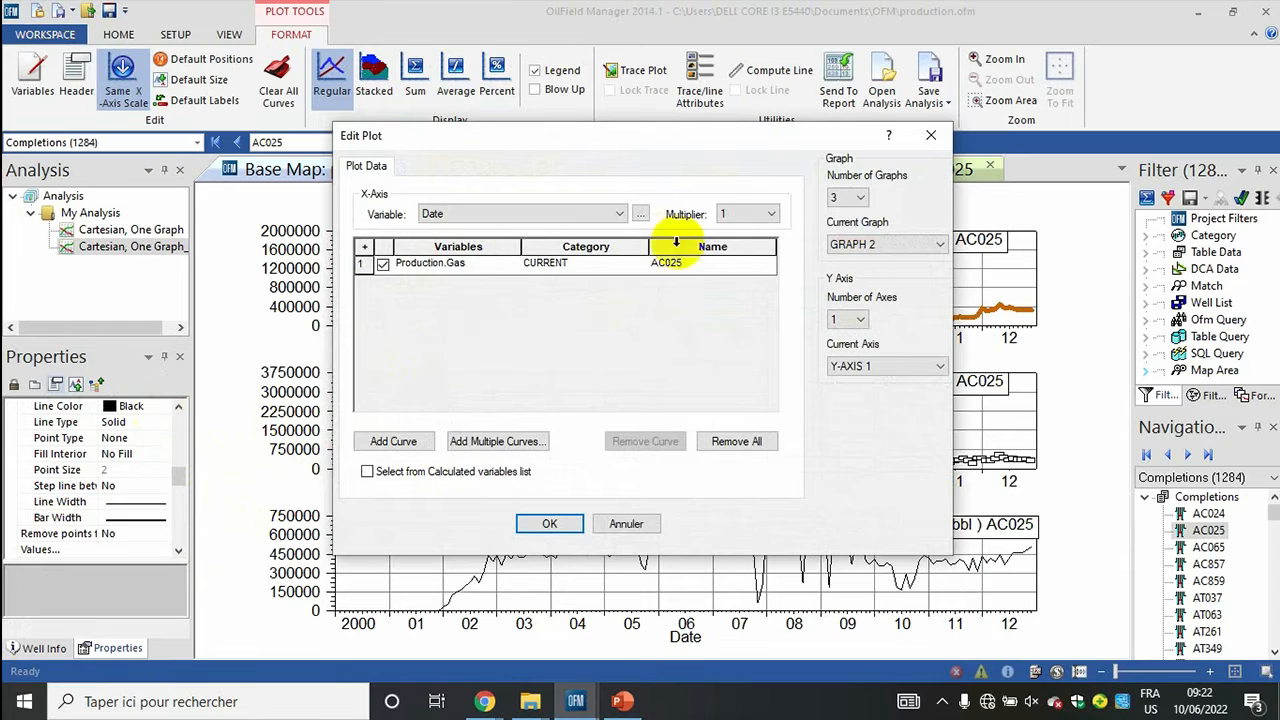
pyautogui.click(930, 134)
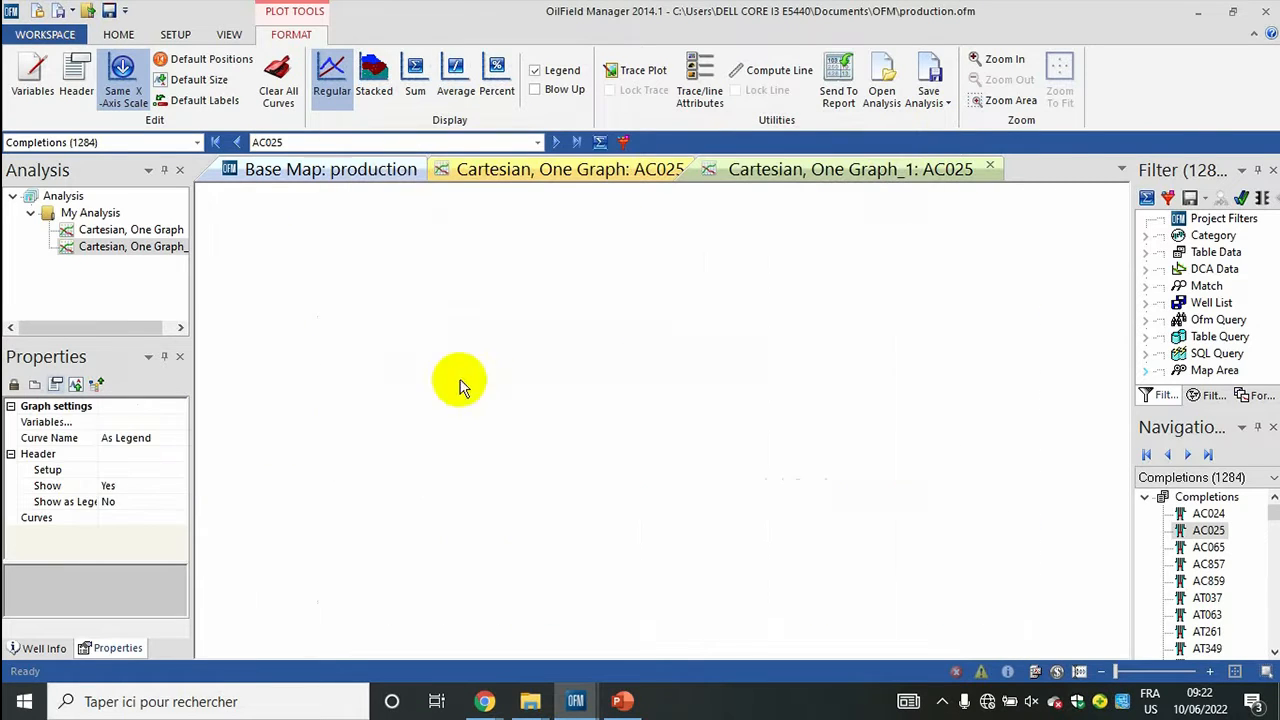
pyautogui.click(422, 437)
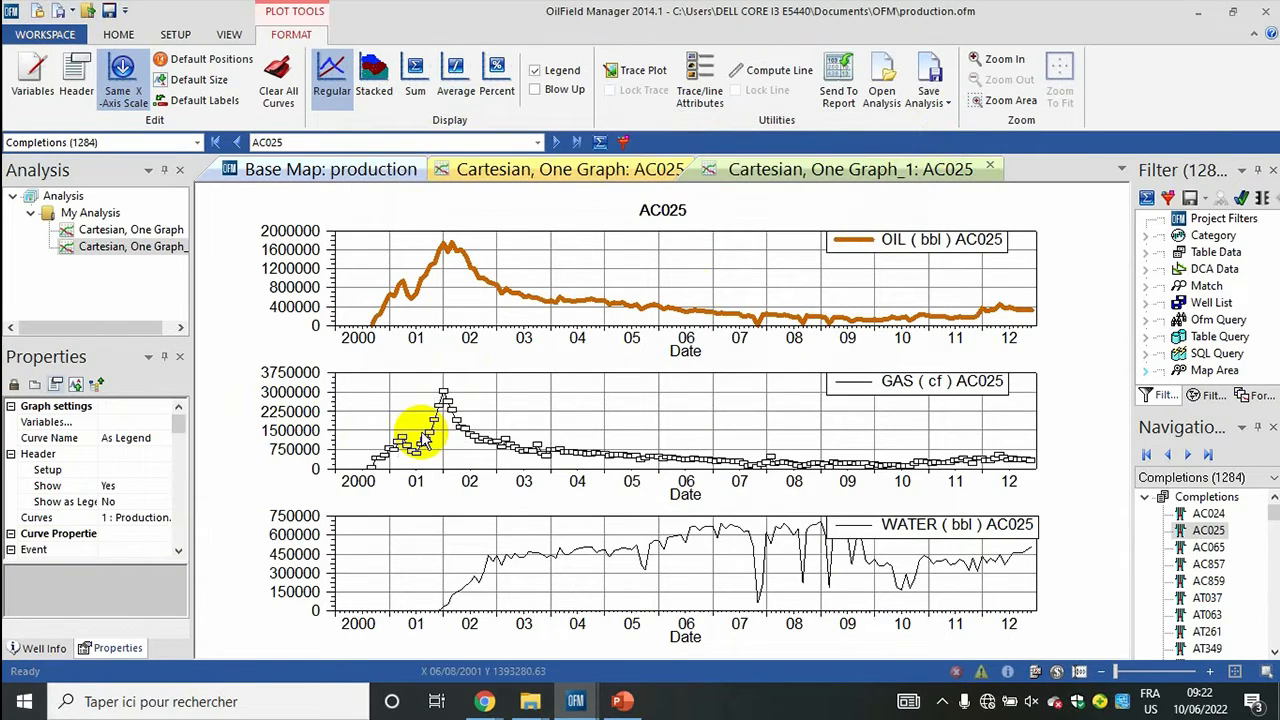
pyautogui.scroll(-6, 180, 552)
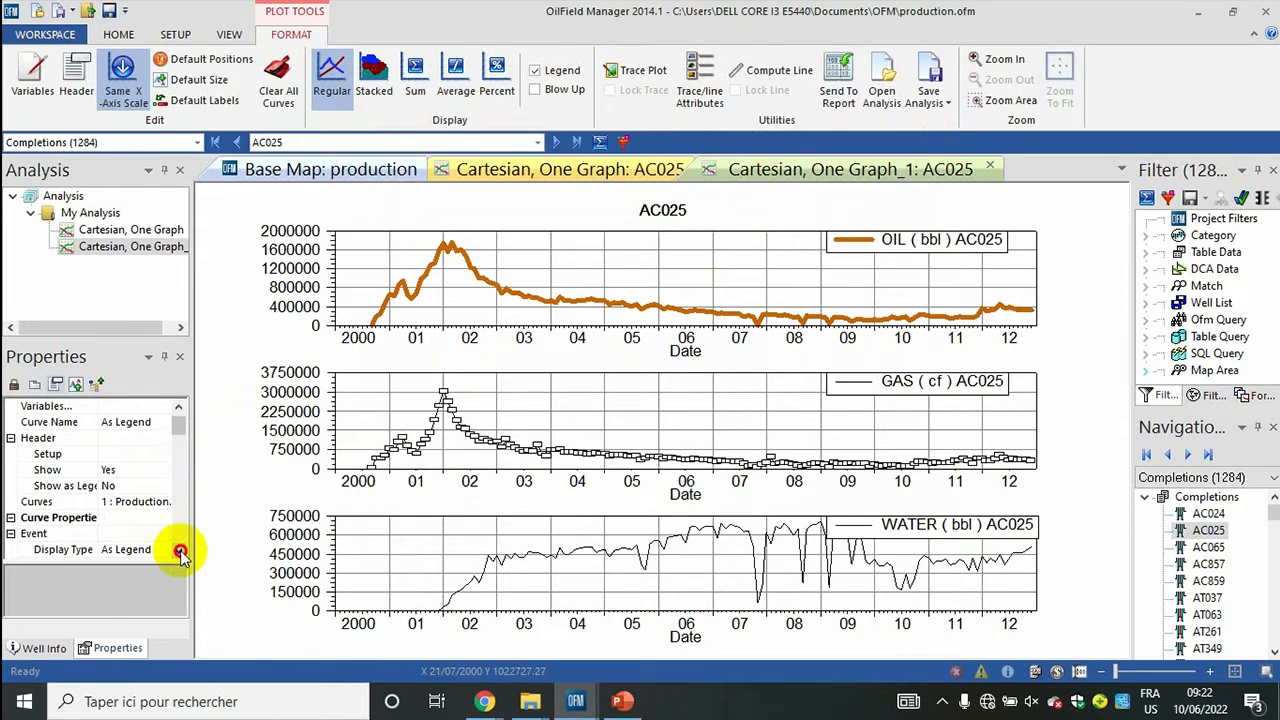
pyautogui.scroll(-4, 180, 552)
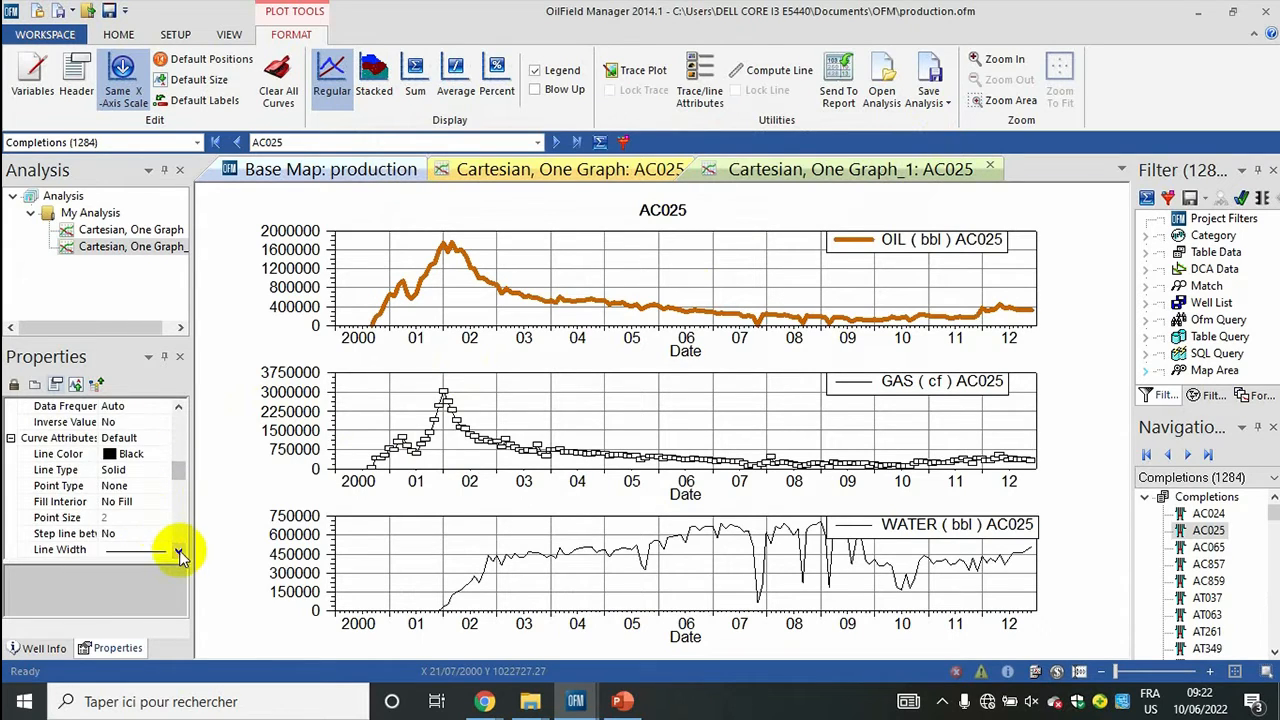
pyautogui.click(120, 454)
pyautogui.click(121, 456)
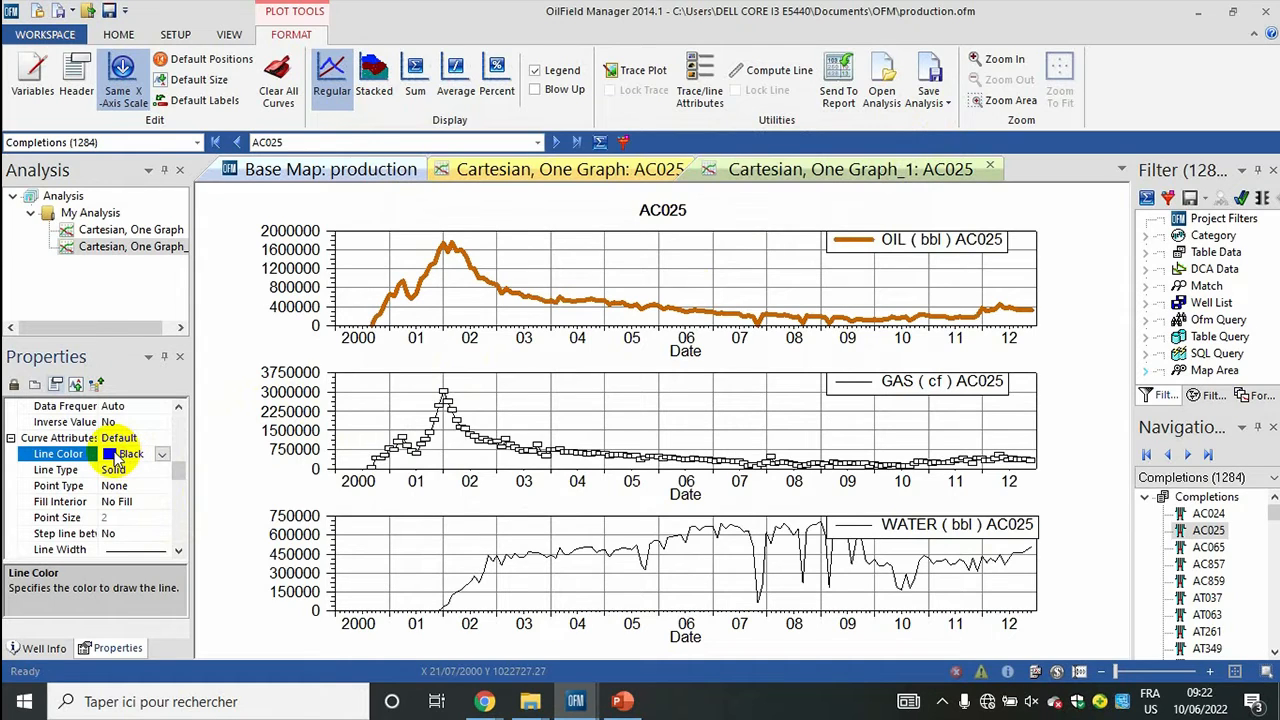
pyautogui.click(122, 456)
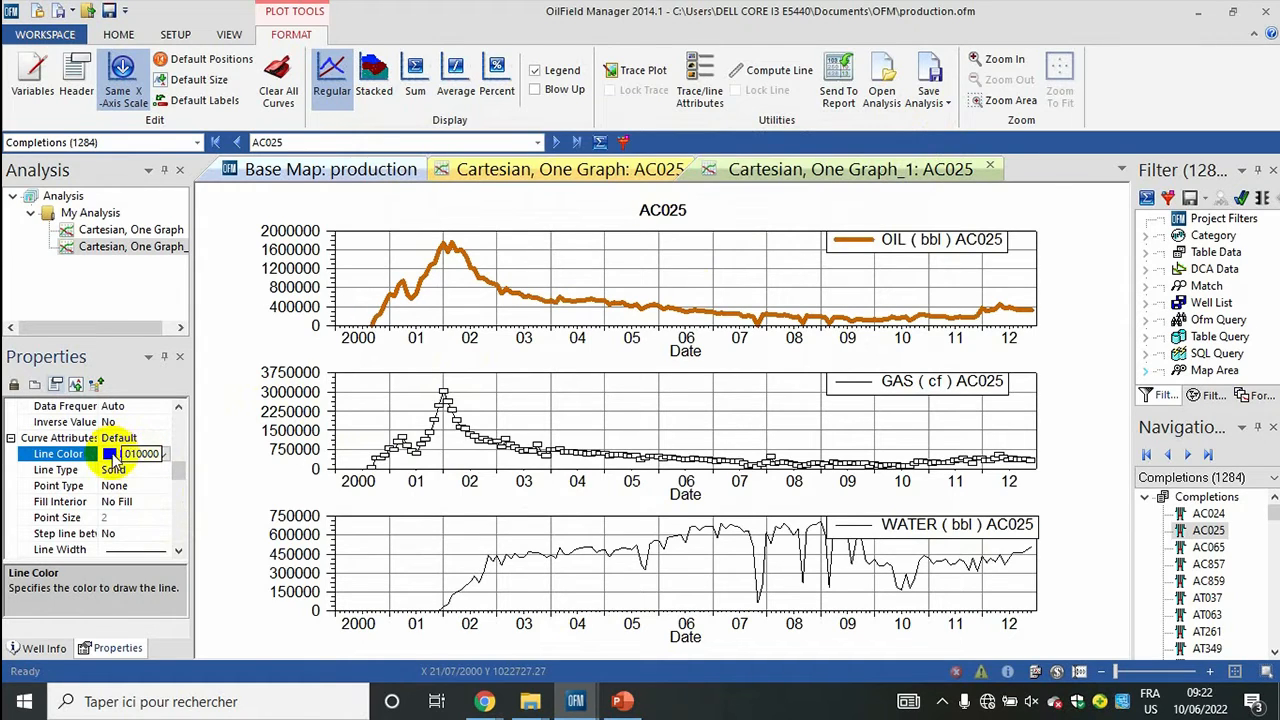
pyautogui.click(115, 457)
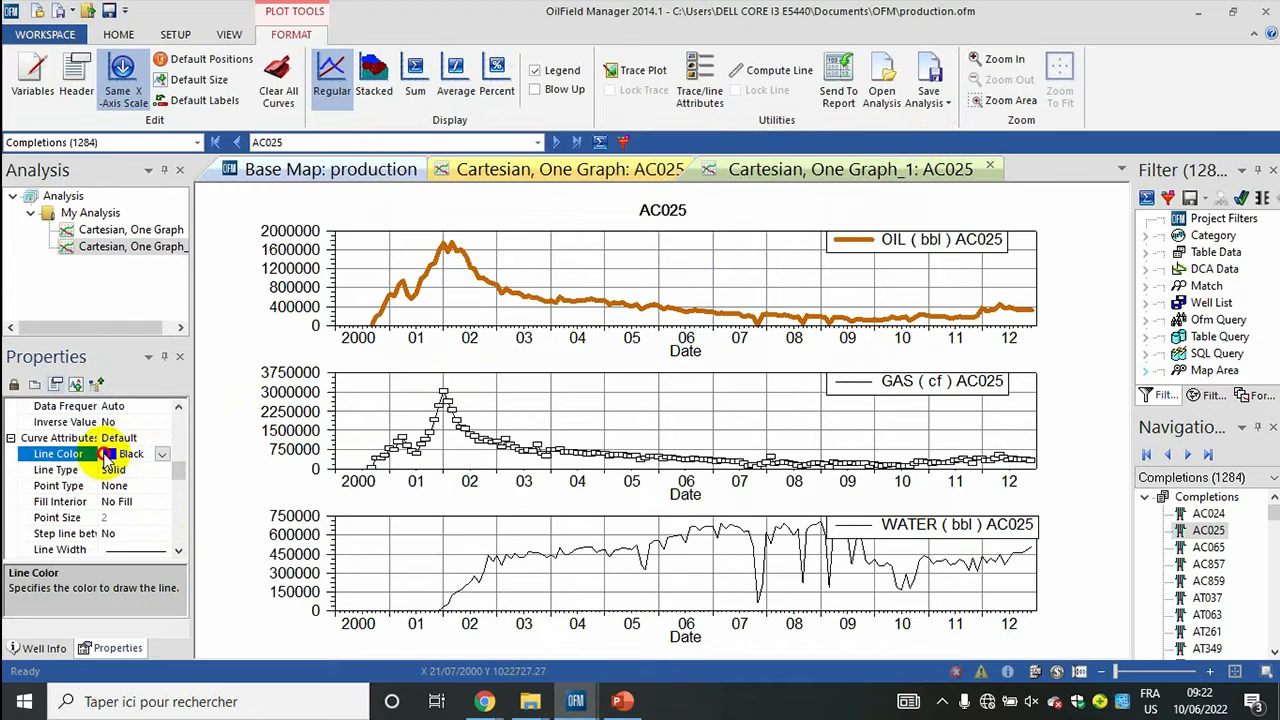
pyautogui.click(158, 455)
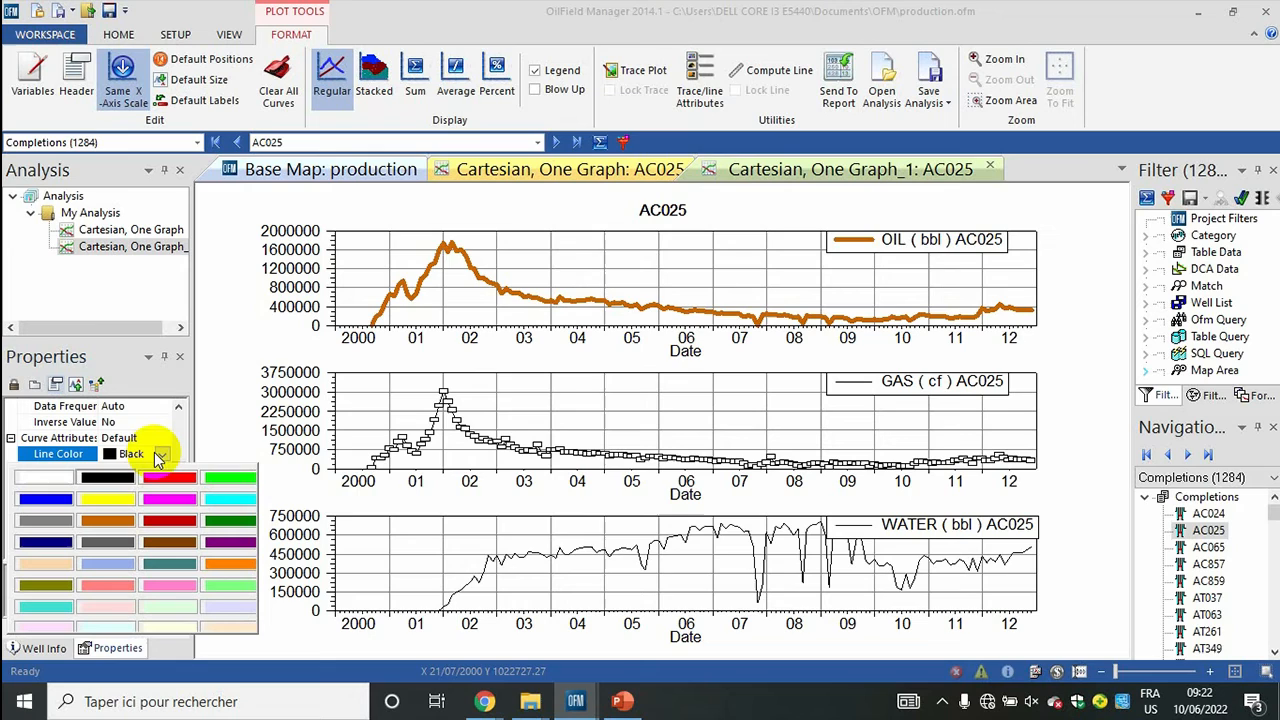
pyautogui.click(46, 521)
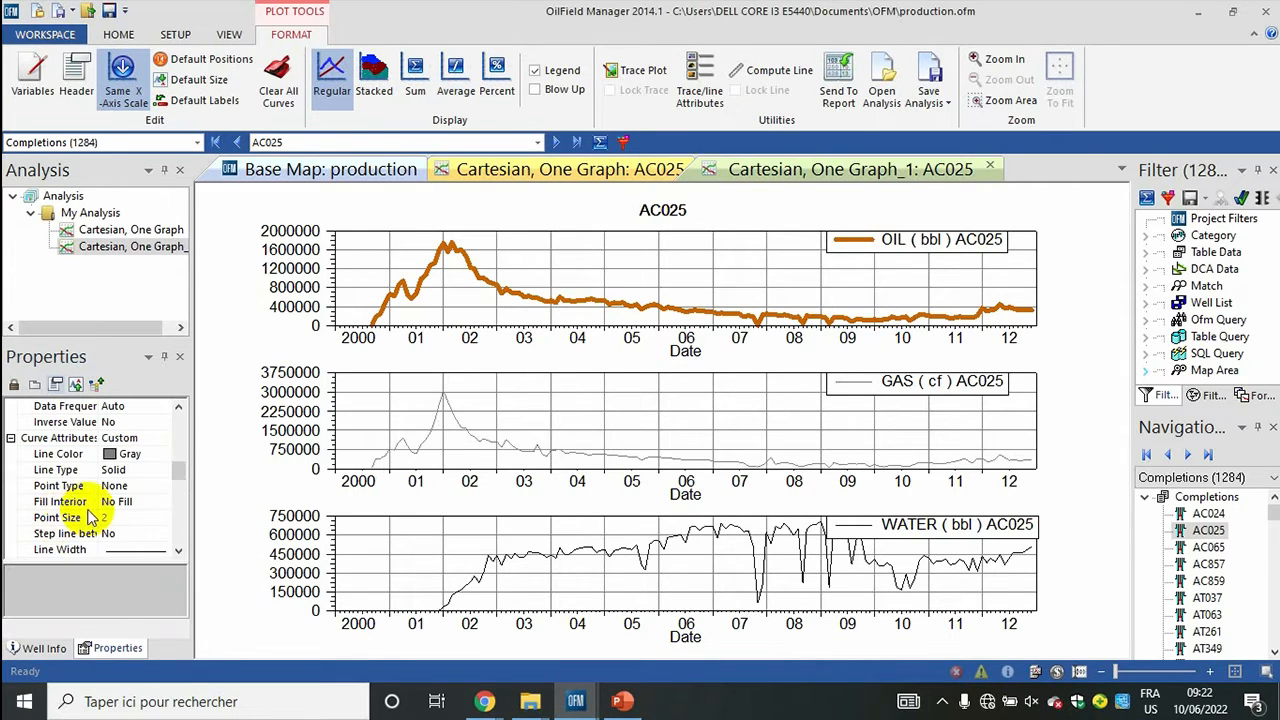
pyautogui.click(130, 553)
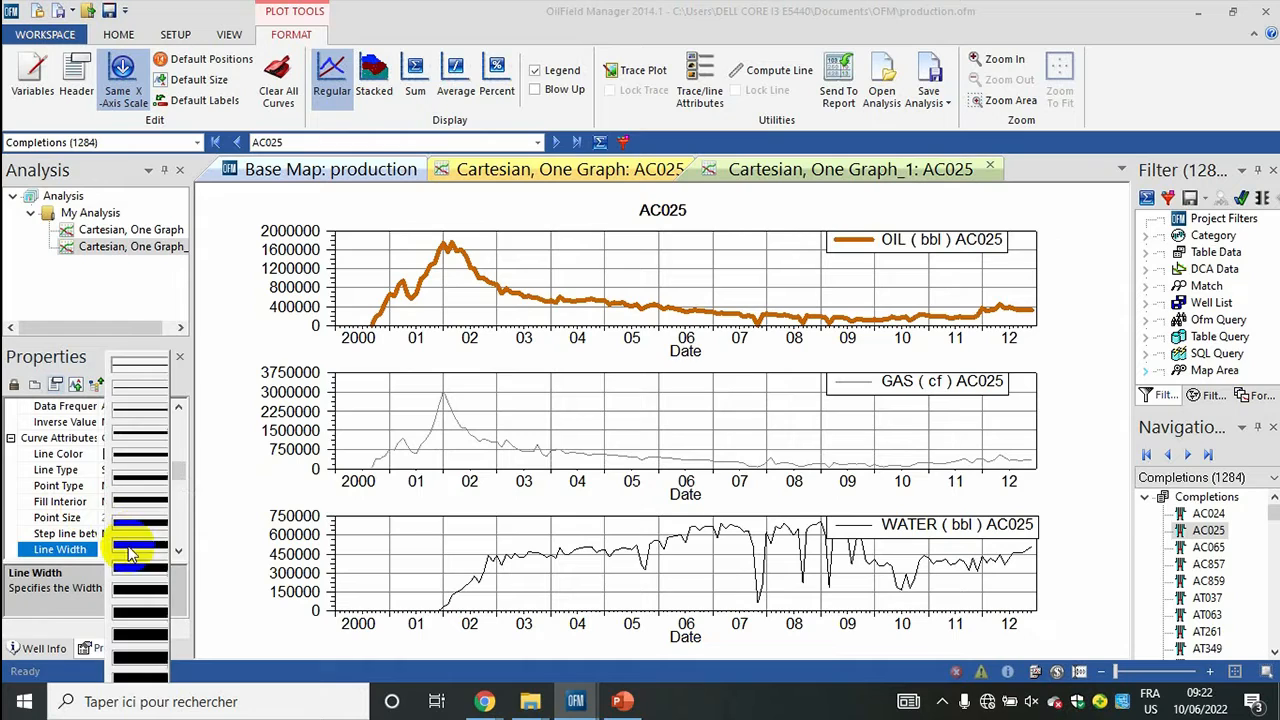
pyautogui.click(152, 440)
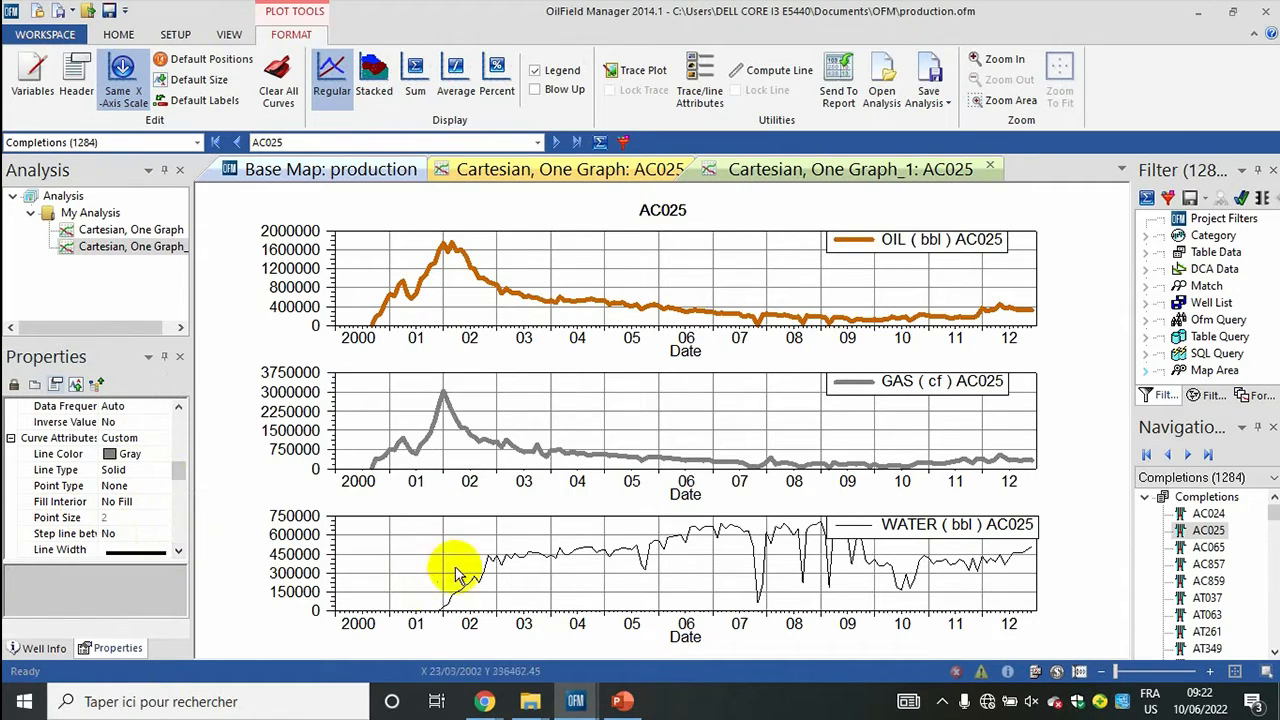
# Step: Select the water curve in the lowest graph, set its line color to Blue, and give it a thicker line width
pyautogui.click(487, 570)
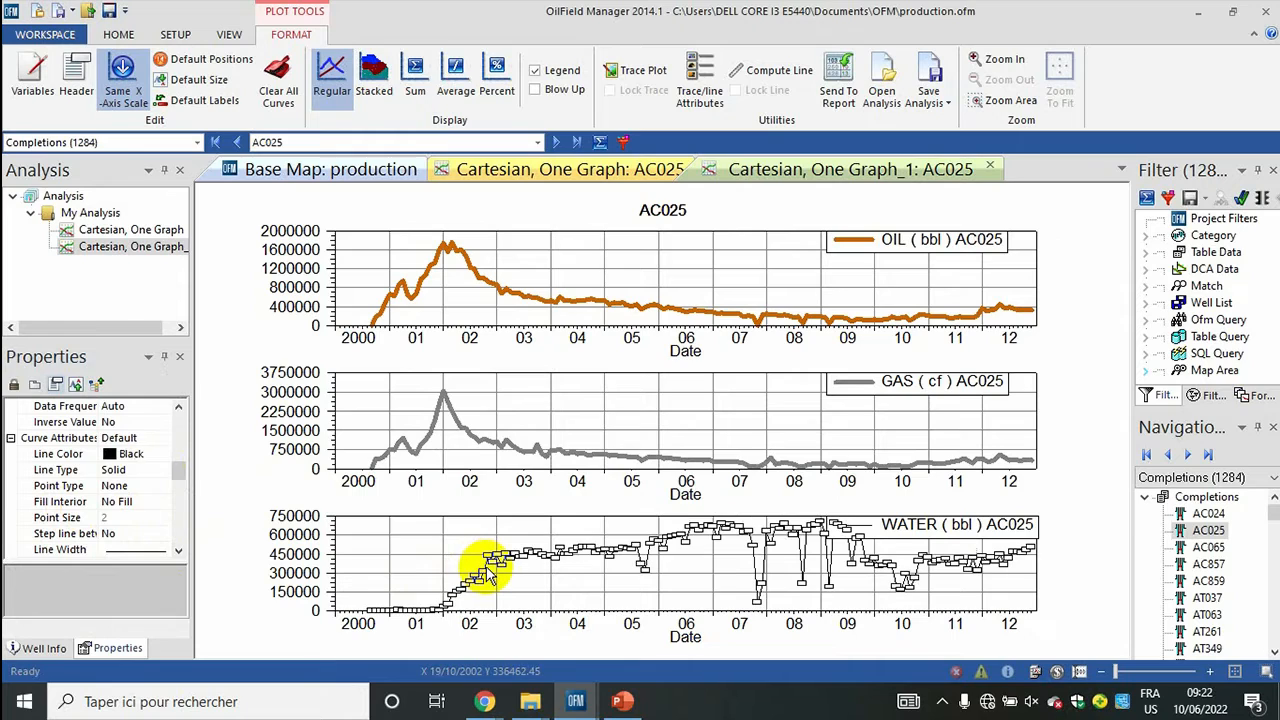
pyautogui.click(117, 455)
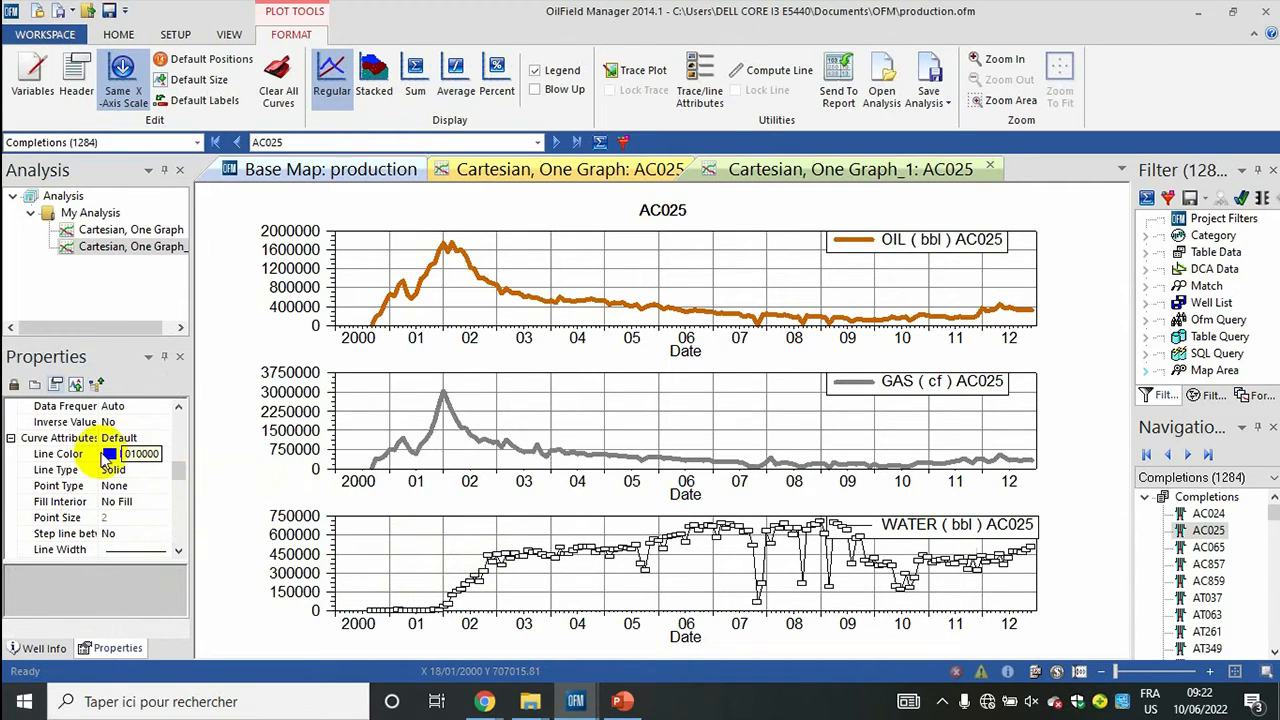
pyautogui.click(116, 456)
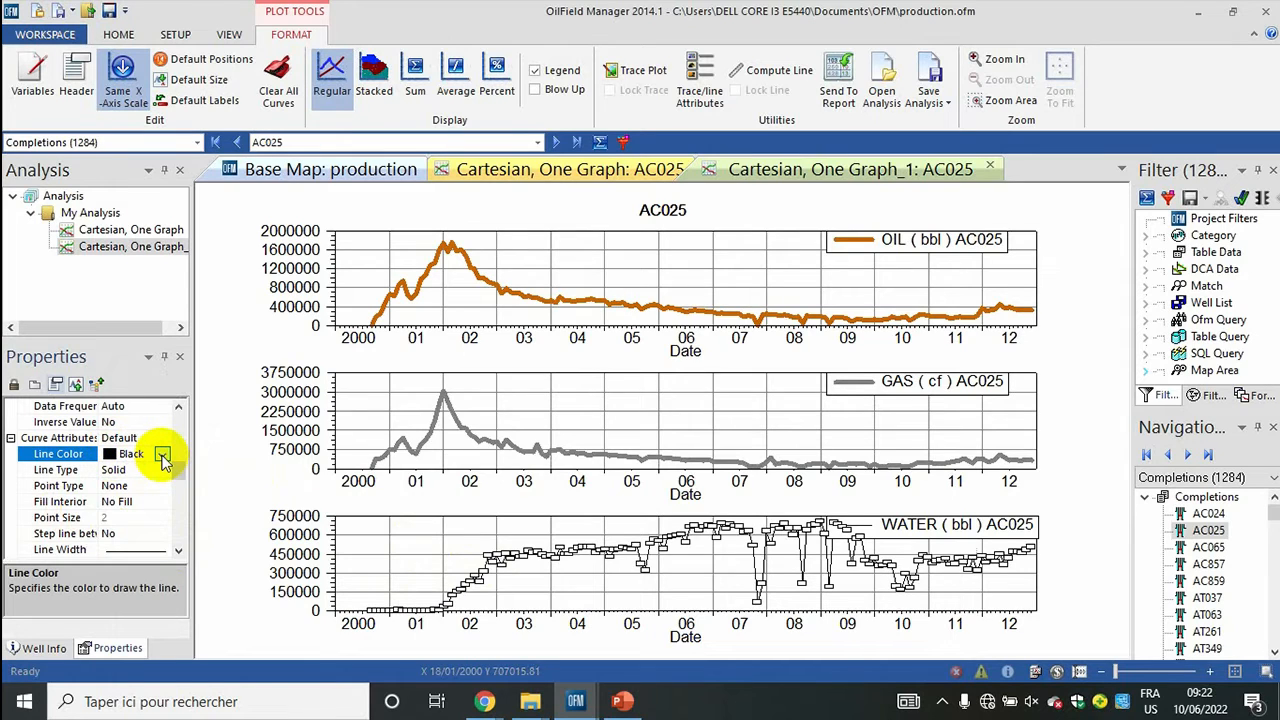
pyautogui.click(162, 455)
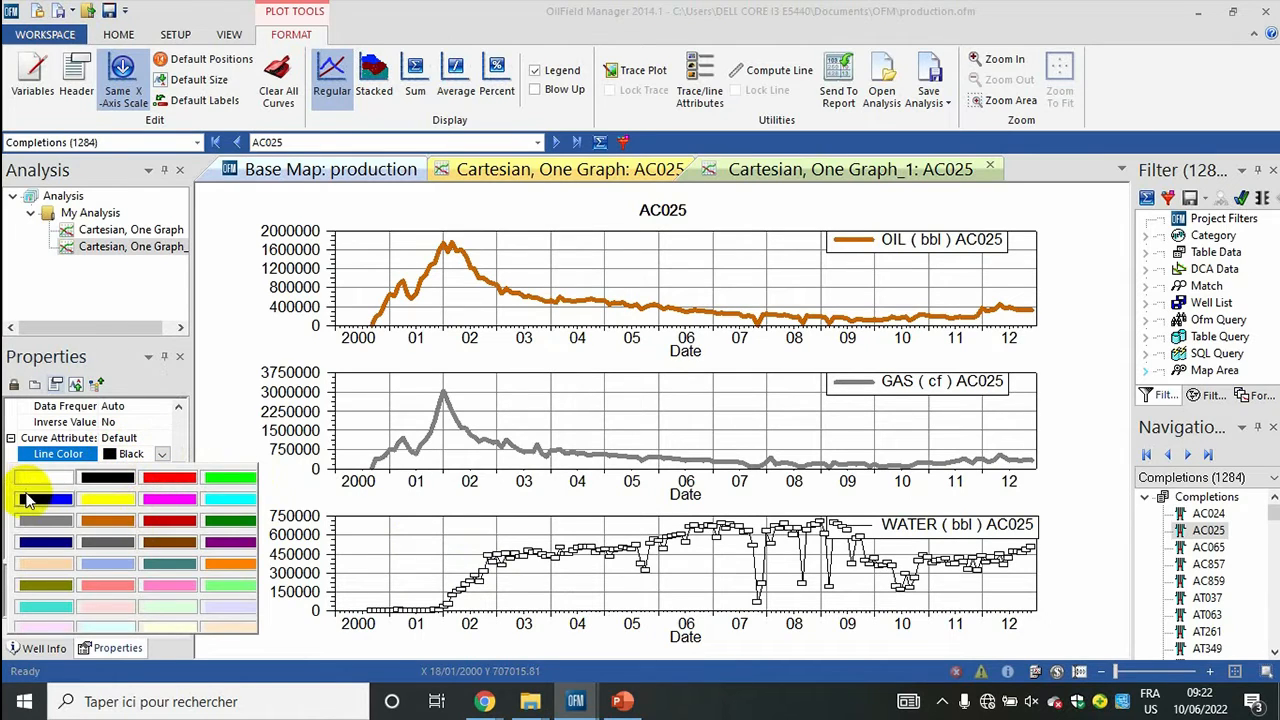
pyautogui.click(31, 498)
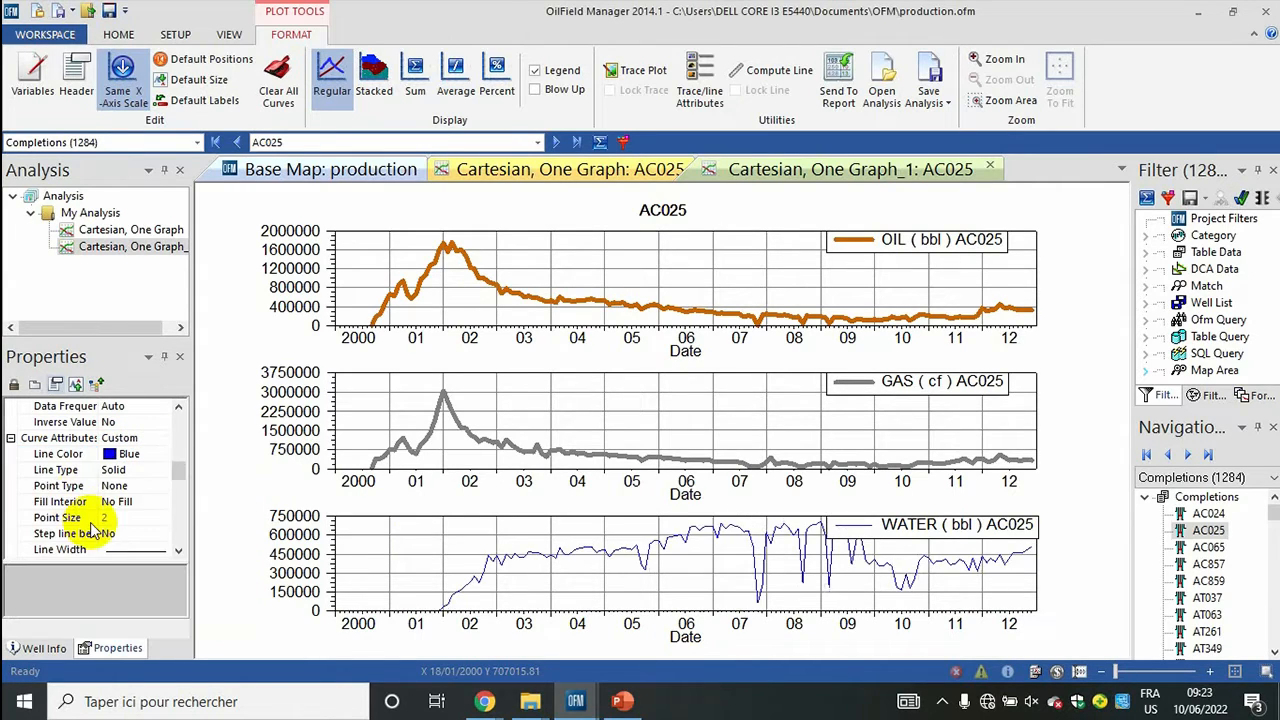
pyautogui.click(140, 548)
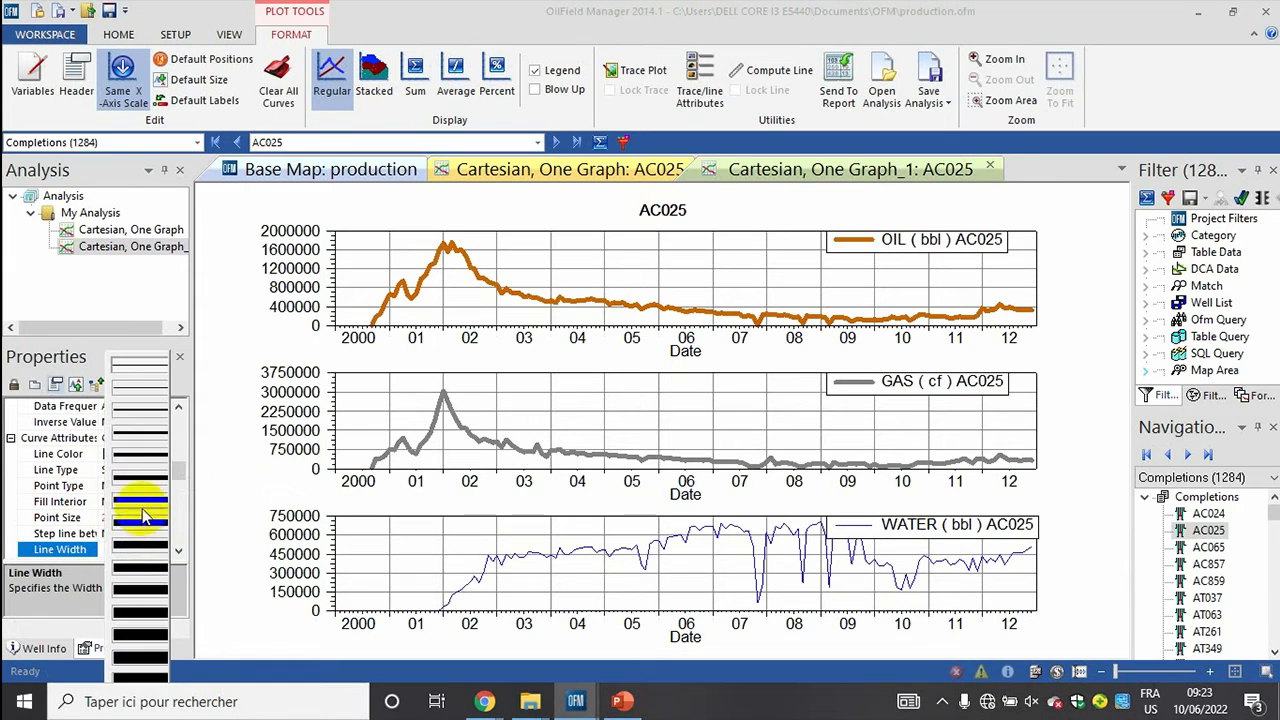
pyautogui.click(158, 443)
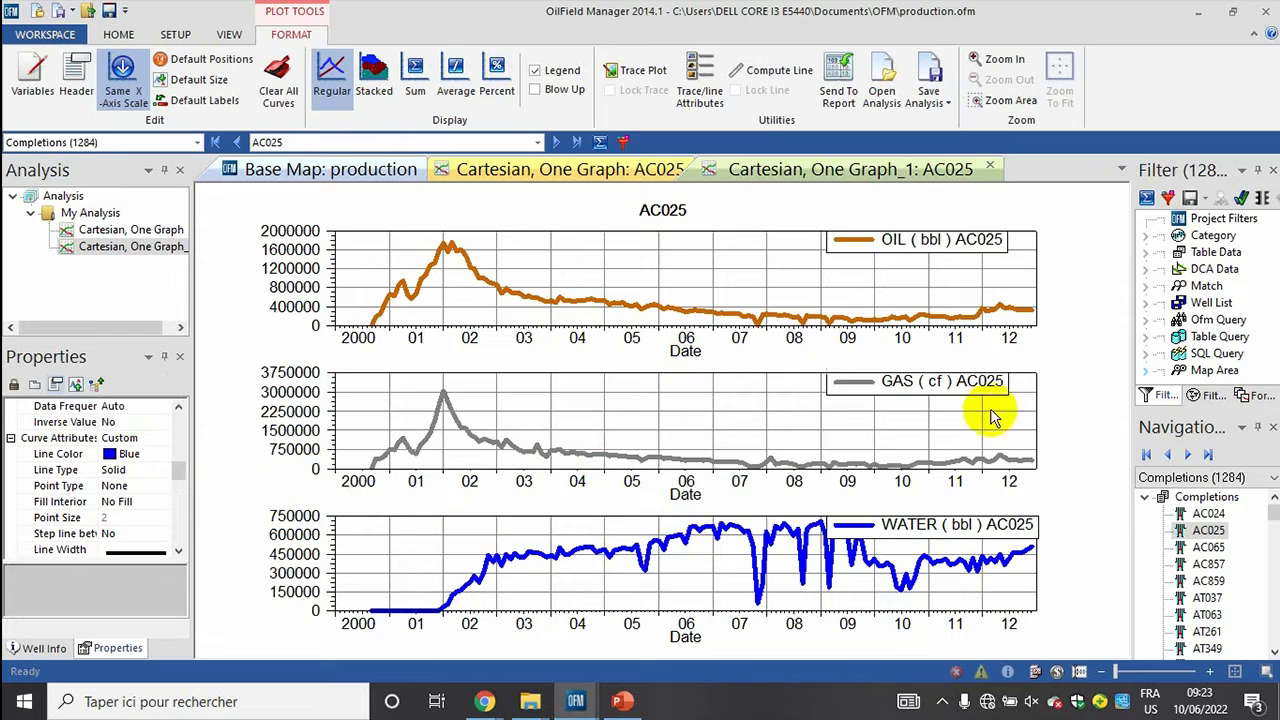
# Step: View the plots for completion AC857, switch to completion AC024, and display its water graph as stacked
pyautogui.click(1208, 564)
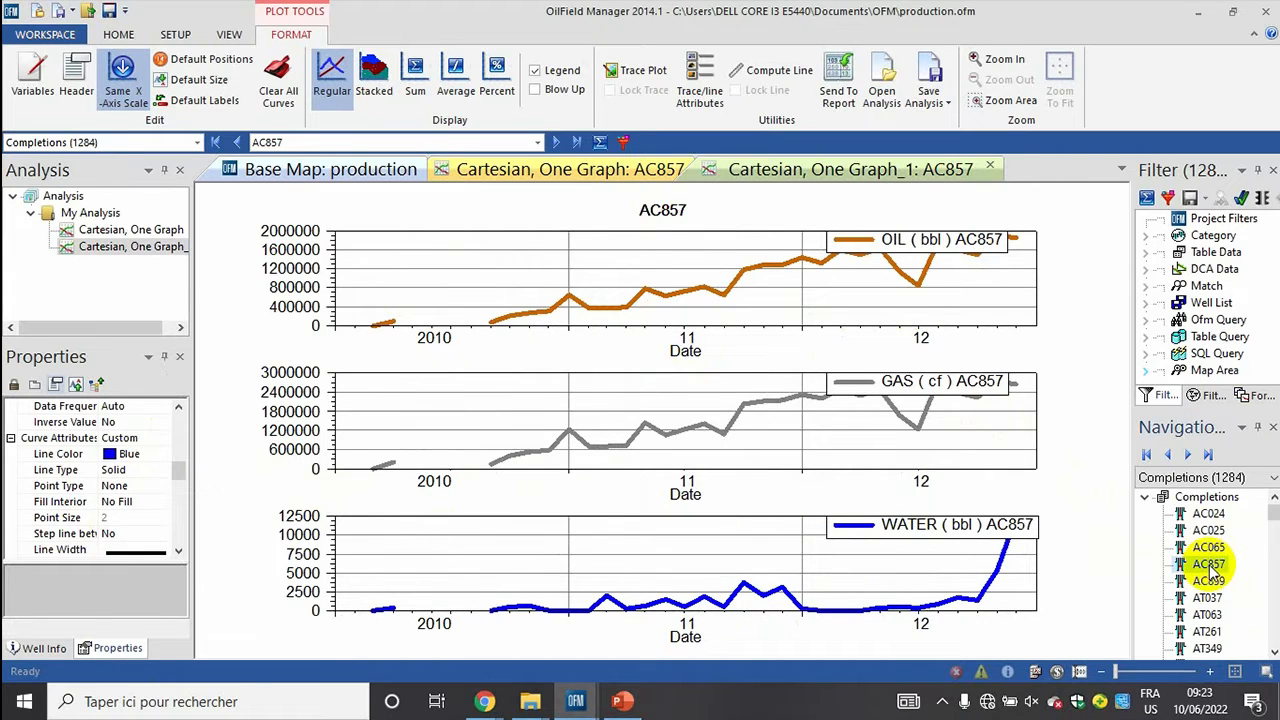
pyautogui.click(1208, 514)
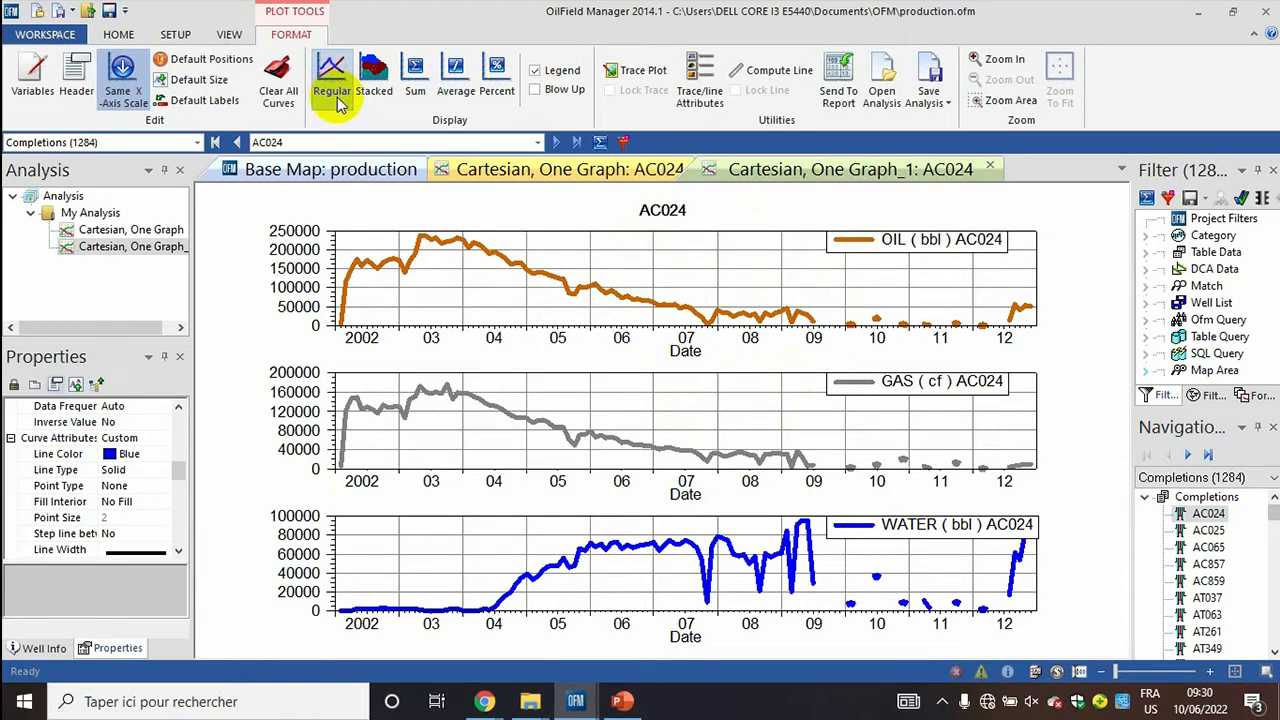
pyautogui.click(326, 84)
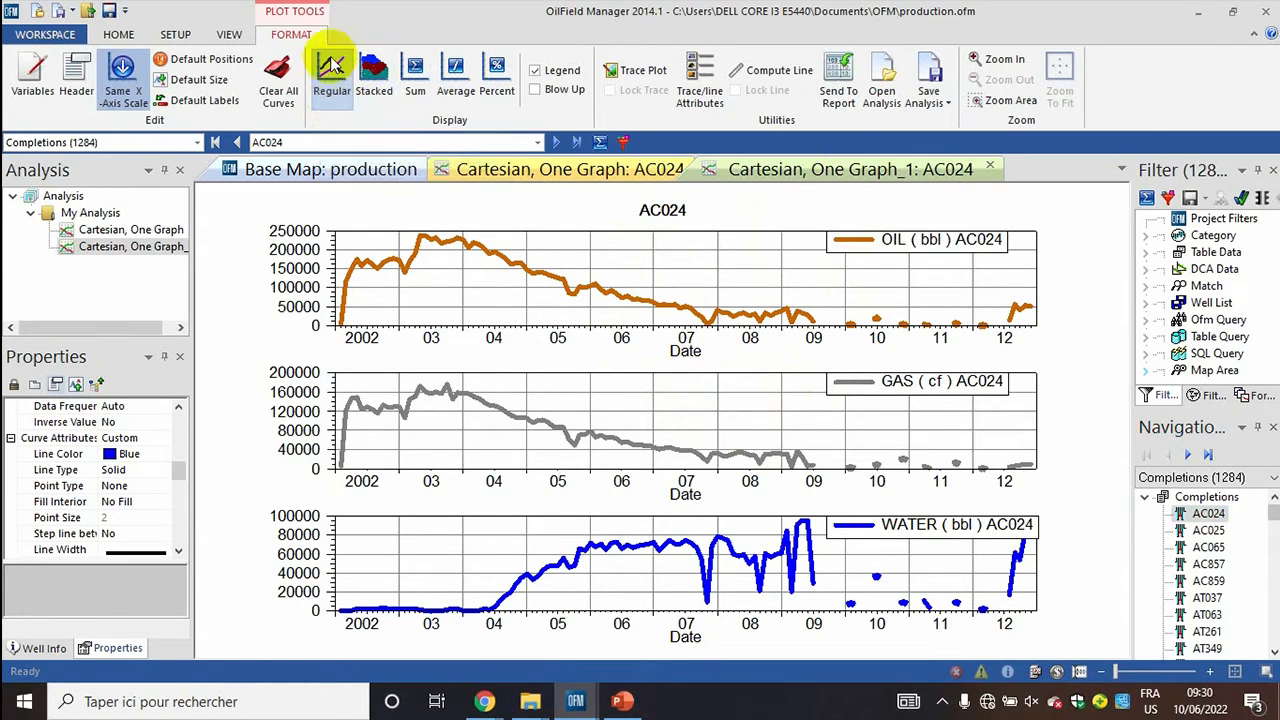
pyautogui.click(374, 82)
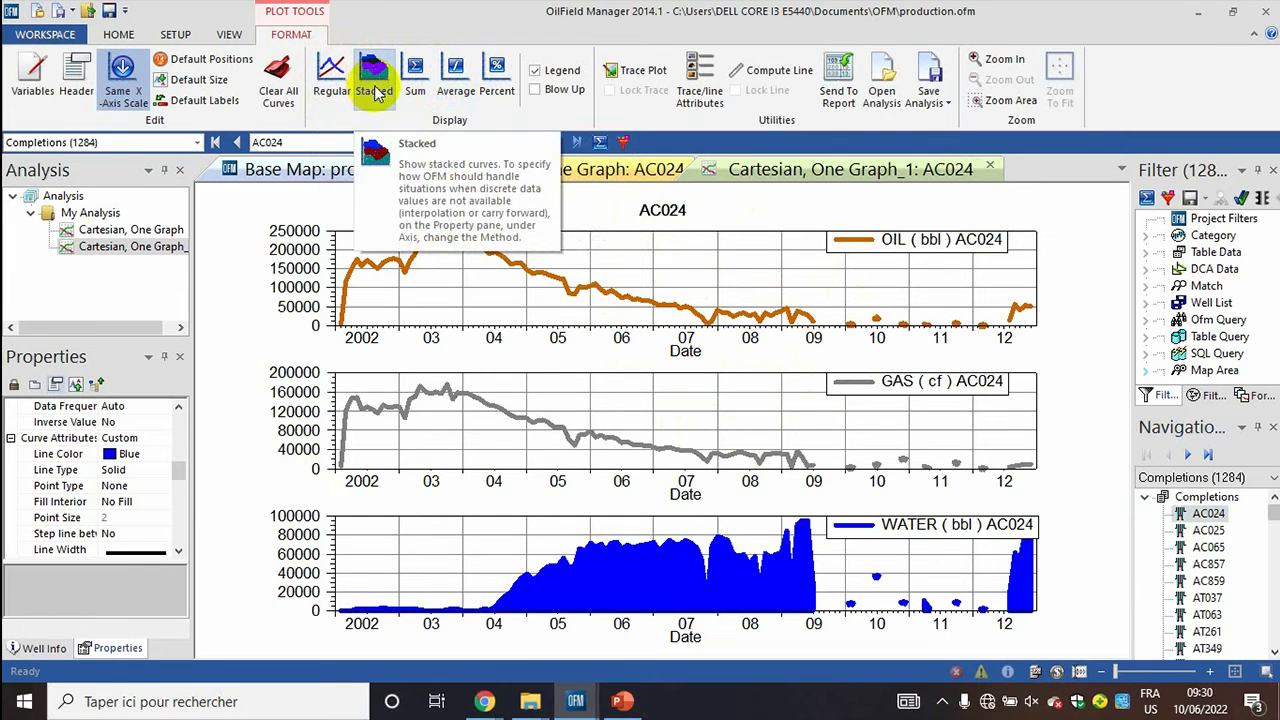
# Step: Try the Stacked display on the gas graph and set it back to Regular
pyautogui.click(407, 402)
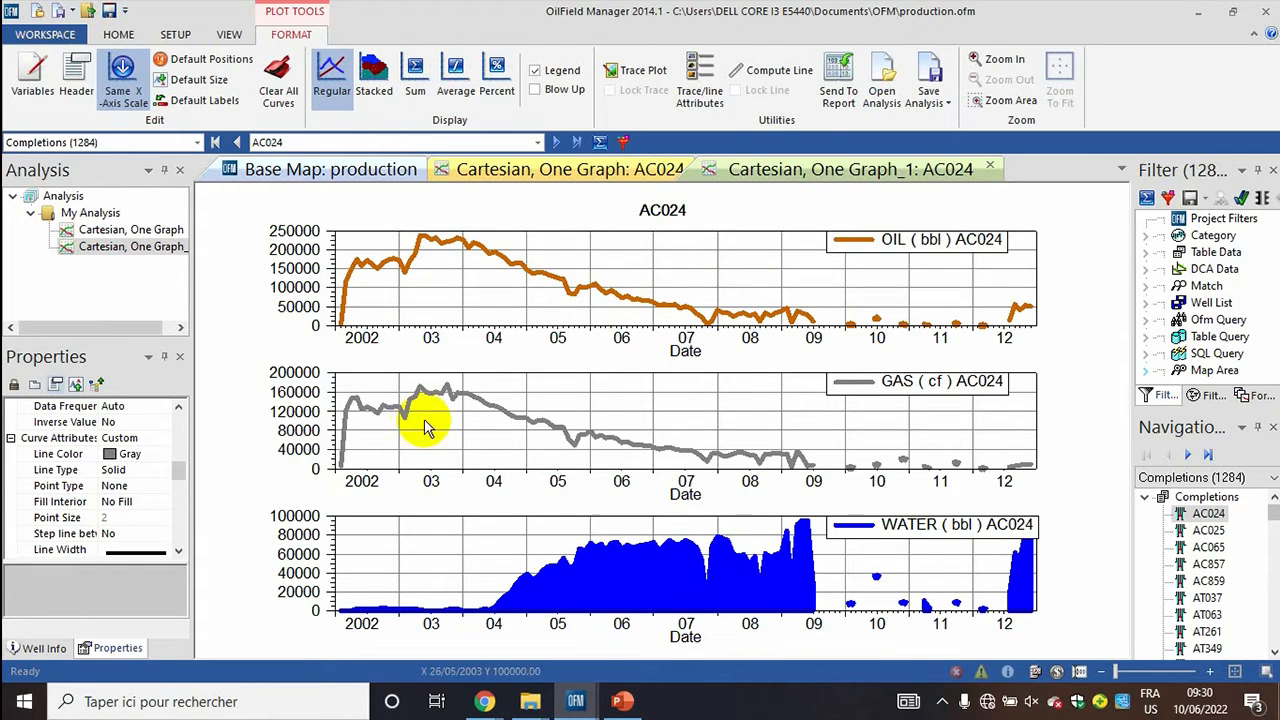
pyautogui.click(378, 95)
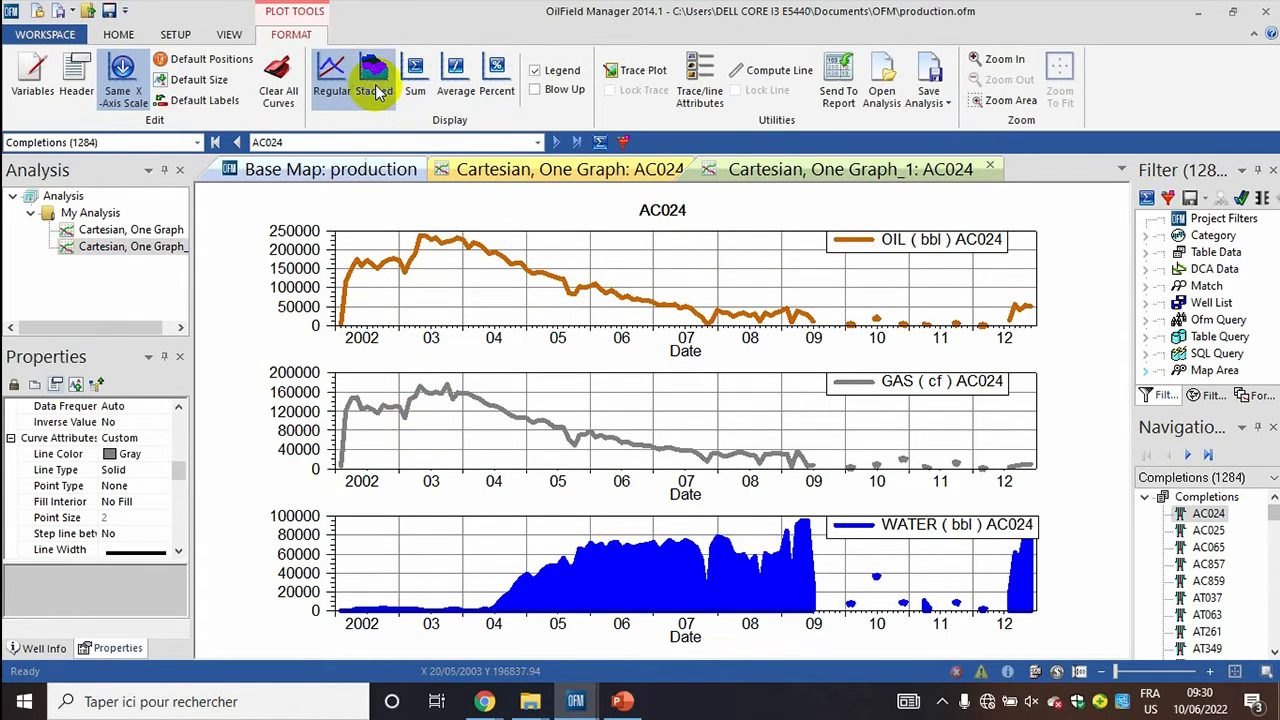
pyautogui.click(338, 90)
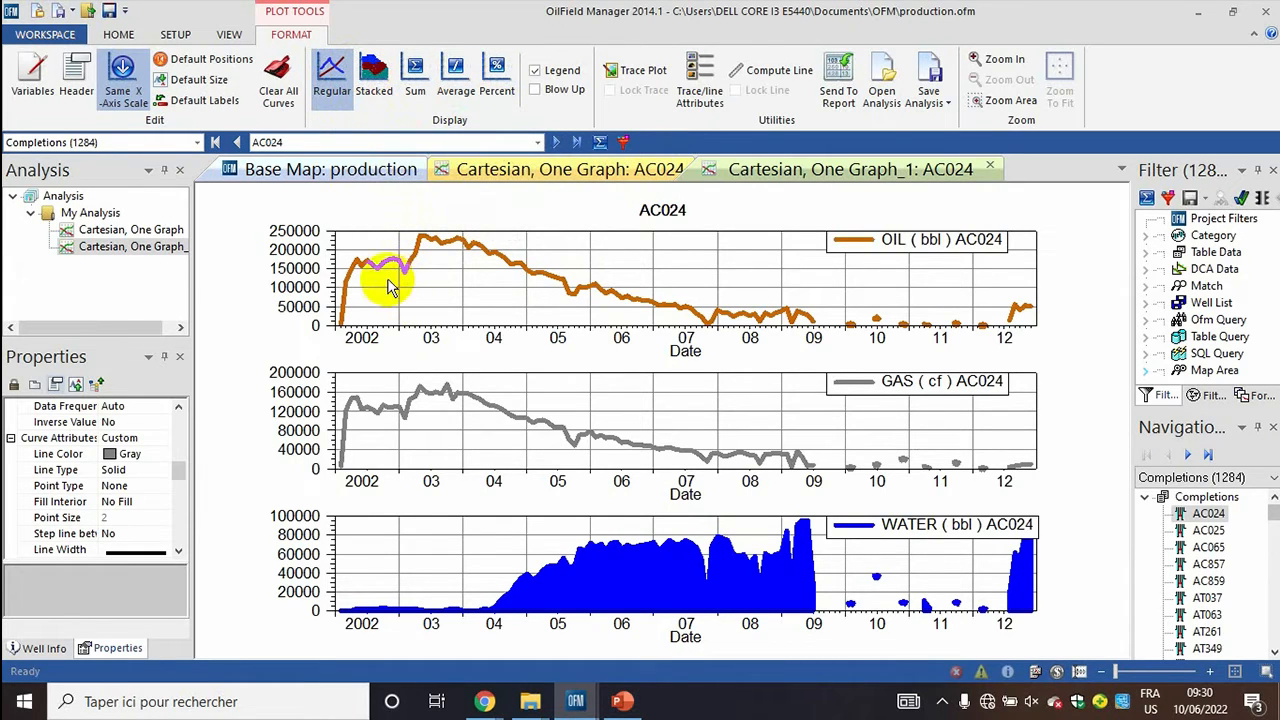
# Step: Open the Schema Variable Editor and include Calculated Variables in its variable filter
pyautogui.click(174, 35)
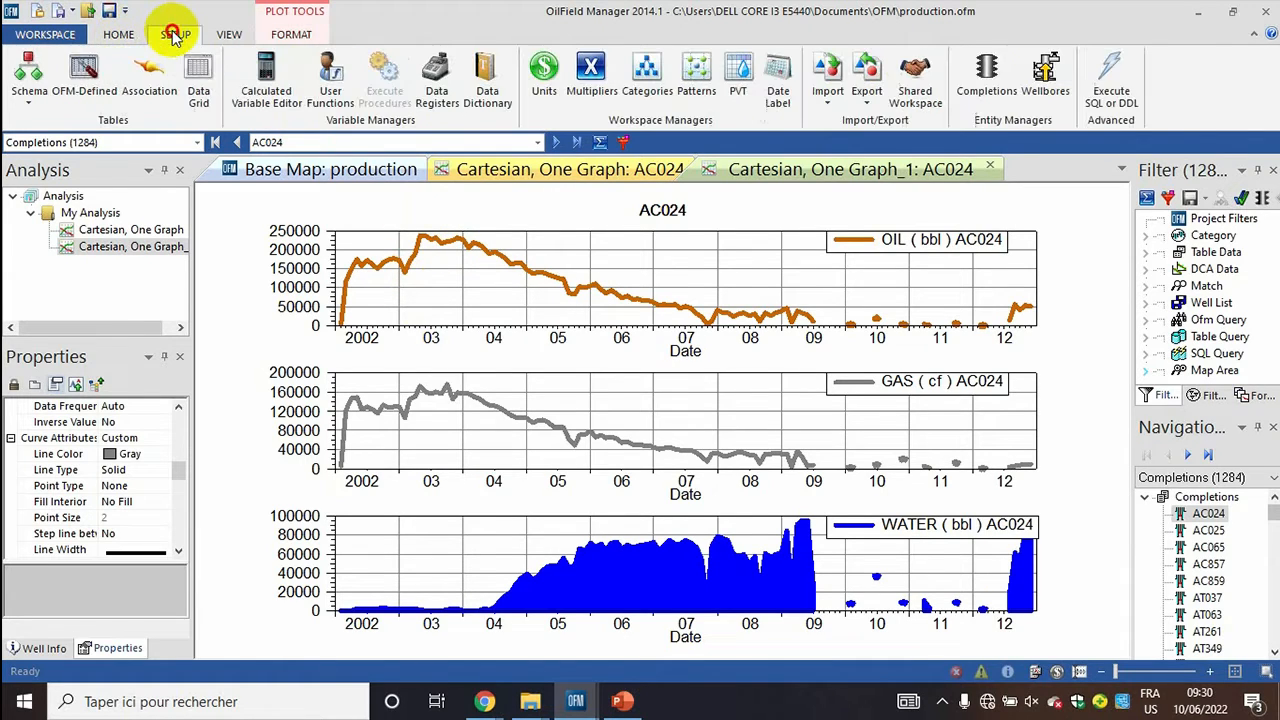
pyautogui.click(29, 103)
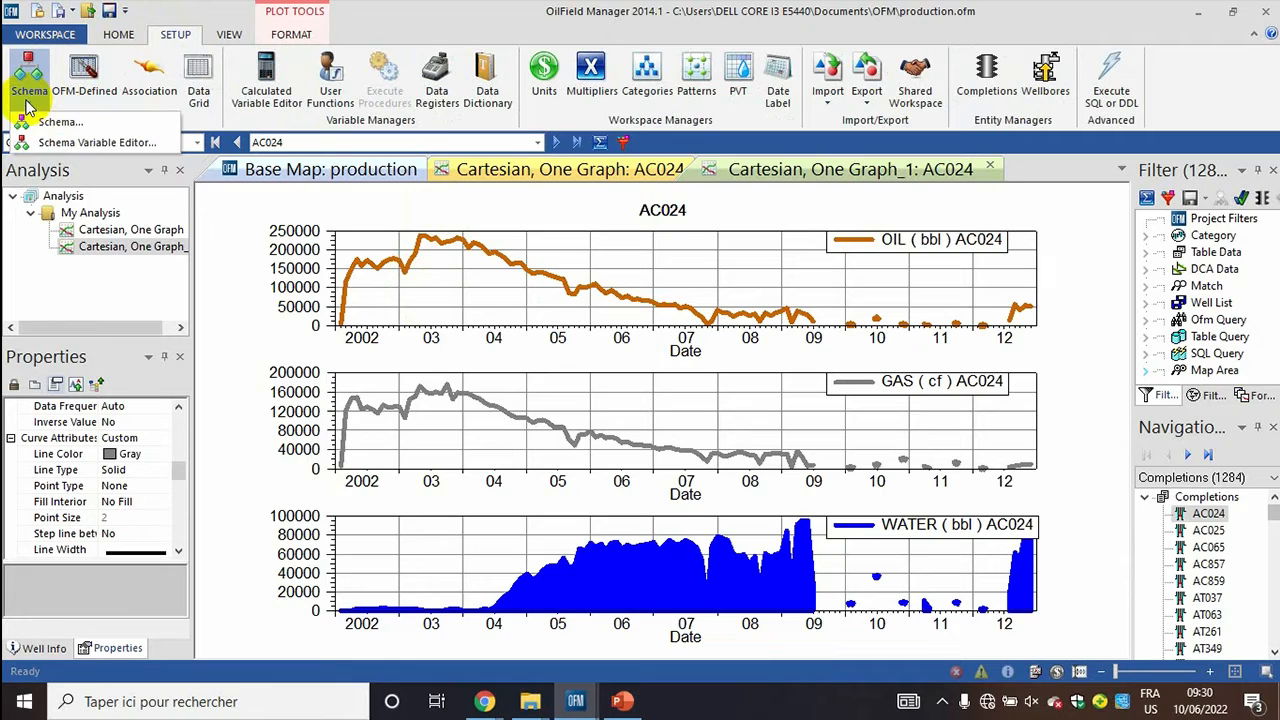
pyautogui.click(66, 146)
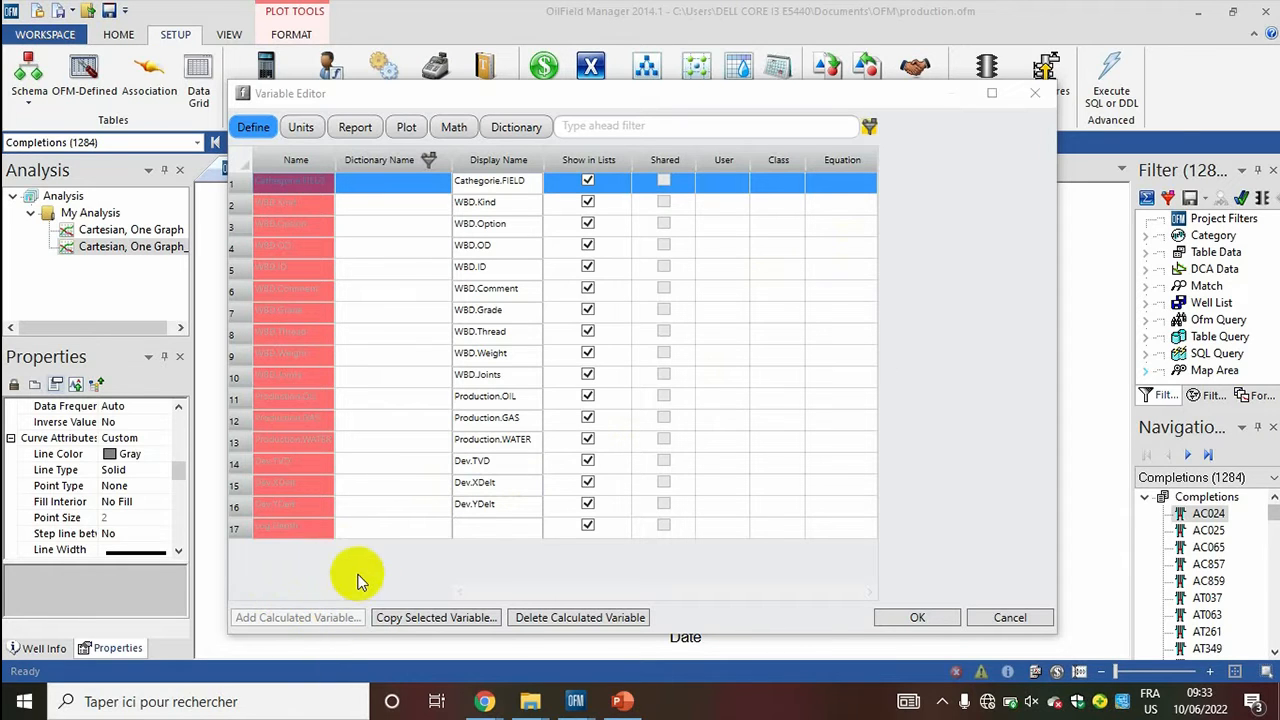
pyautogui.click(870, 125)
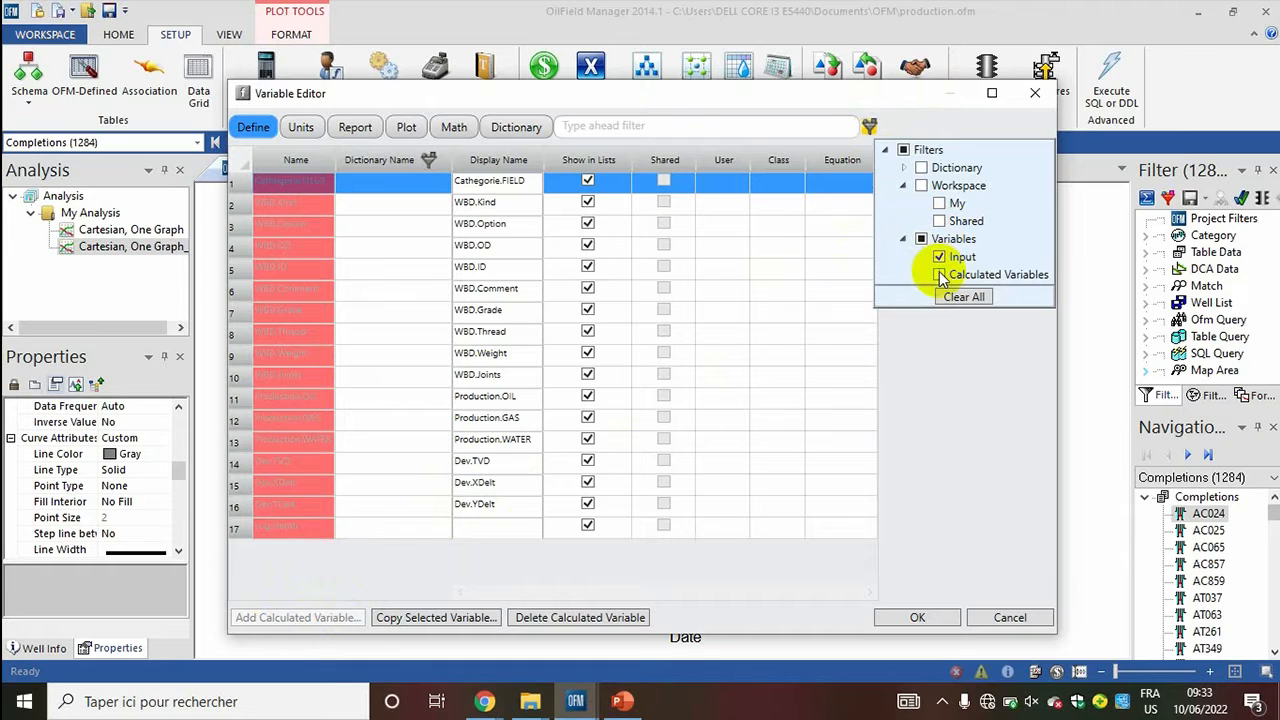
pyautogui.click(939, 275)
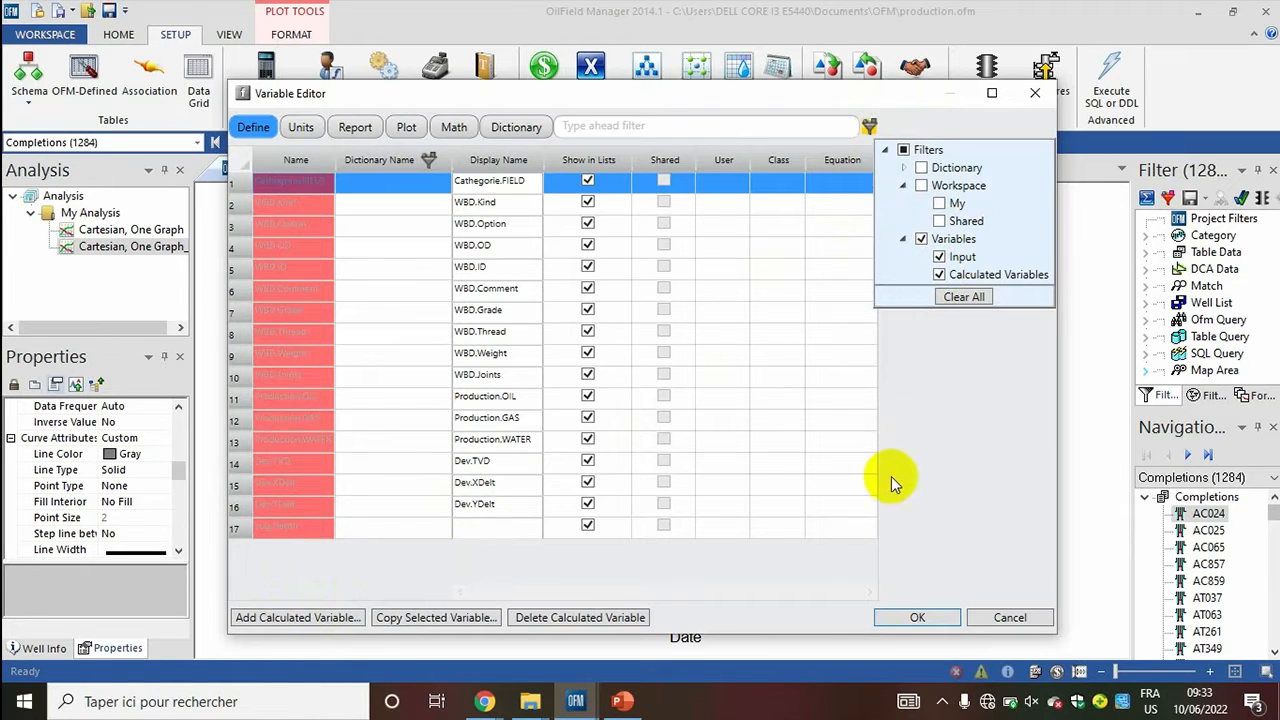
# Step: Add a new calculated variable and insert the CumInput system function into its equation
pyautogui.click(292, 618)
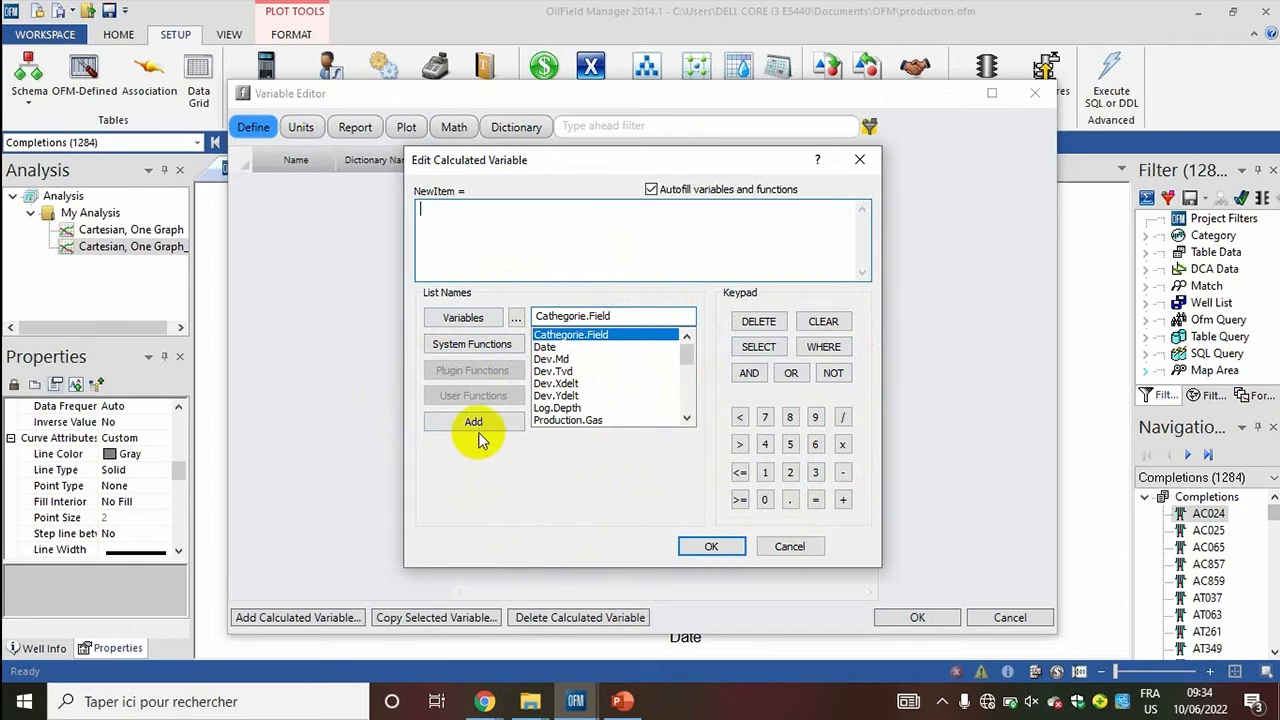
pyautogui.click(475, 345)
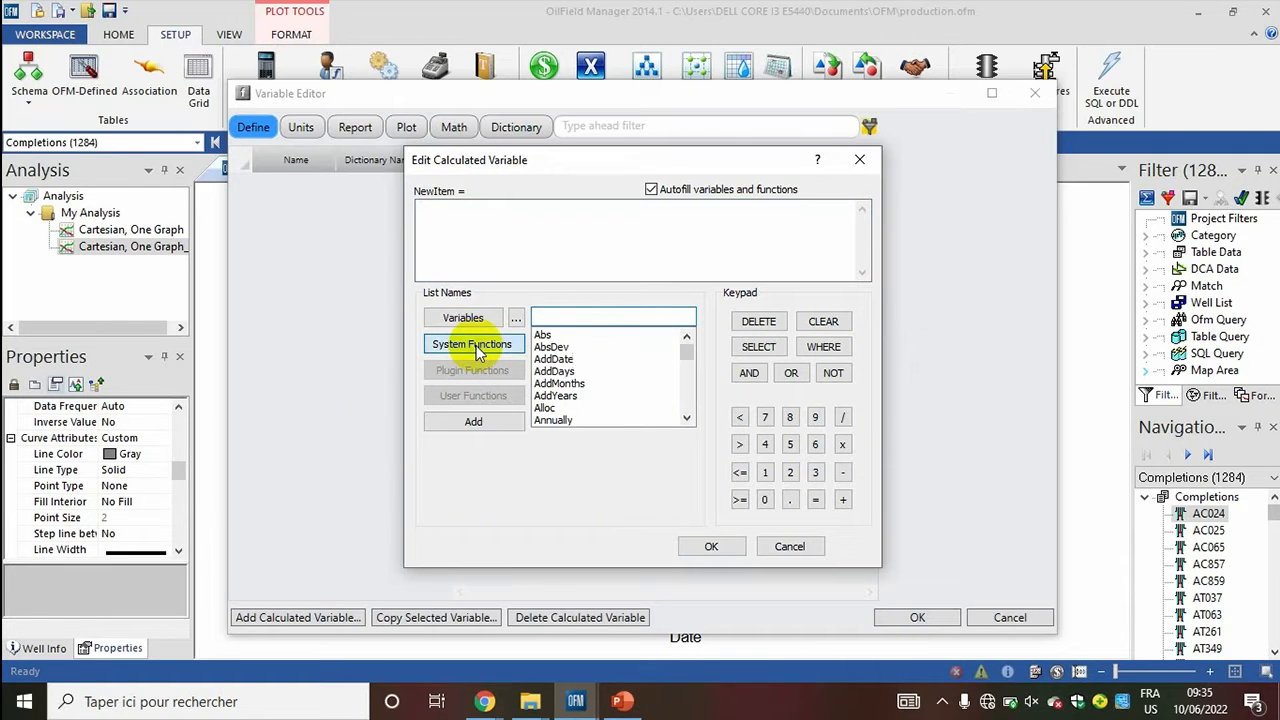
pyautogui.click(555, 317)
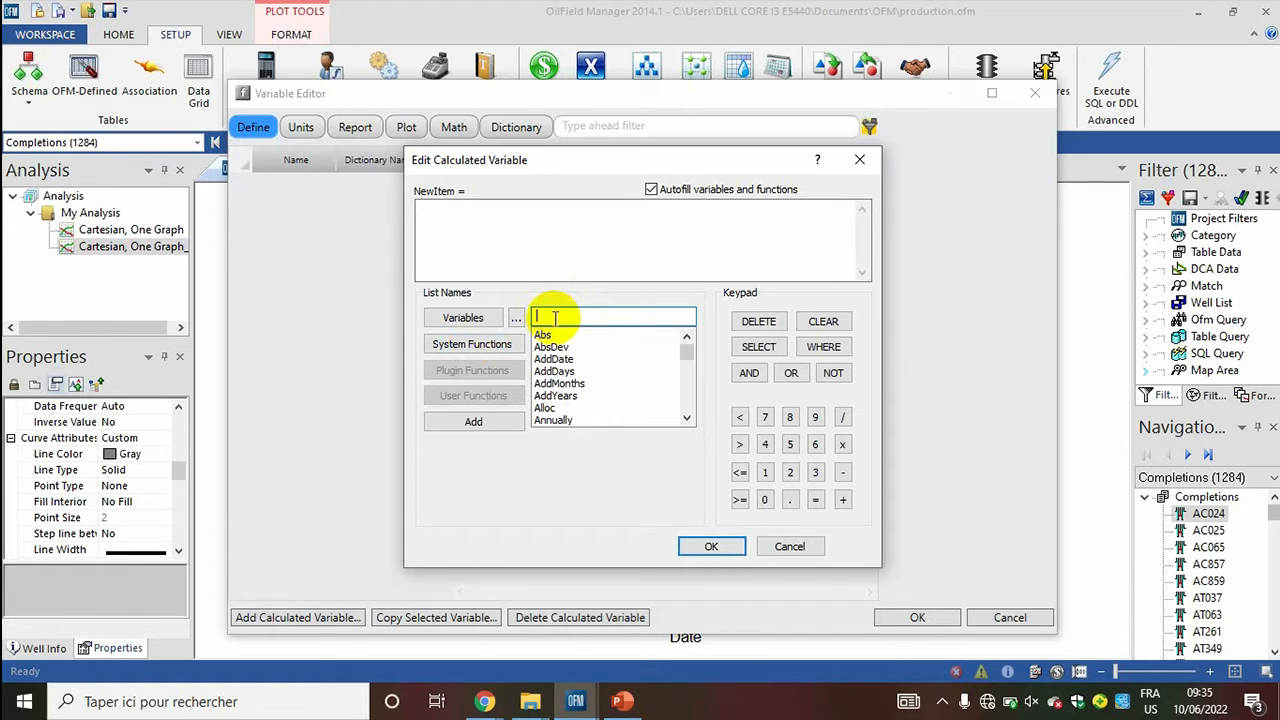
pyautogui.write('ccd')
pyautogui.press('BackSpace')
pyautogui.press('BackSpace')
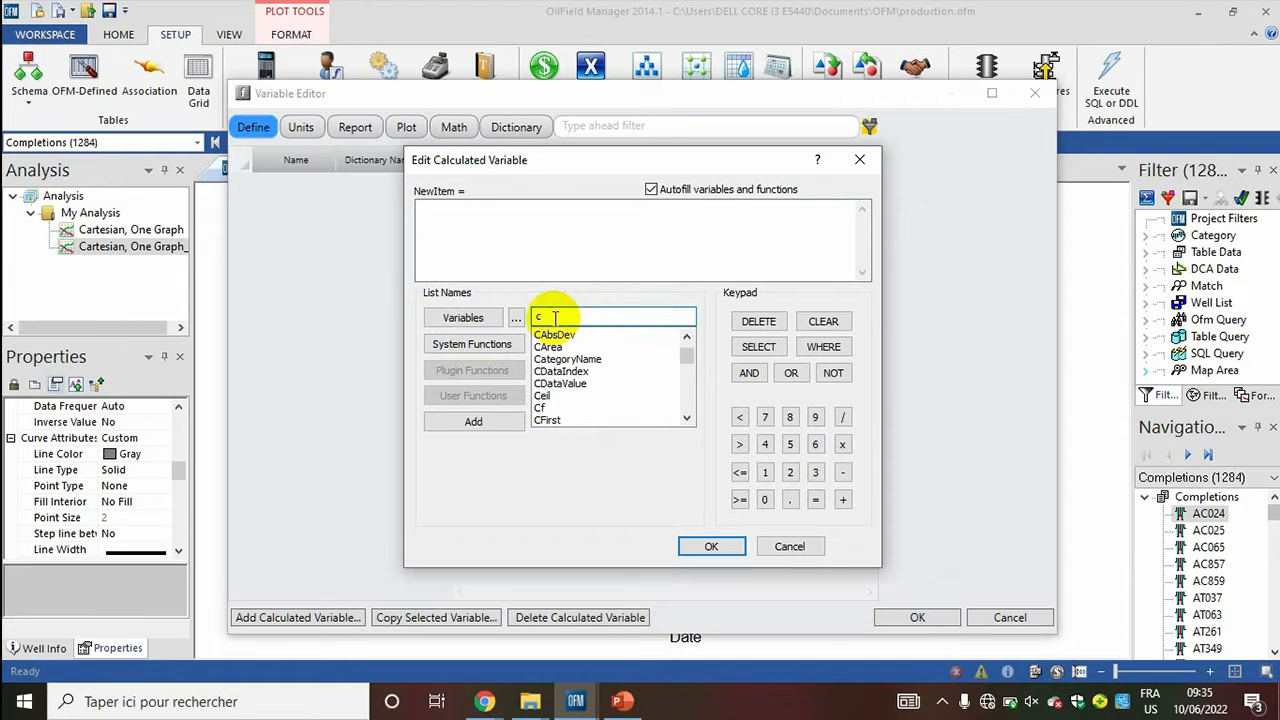
pyautogui.write('u')
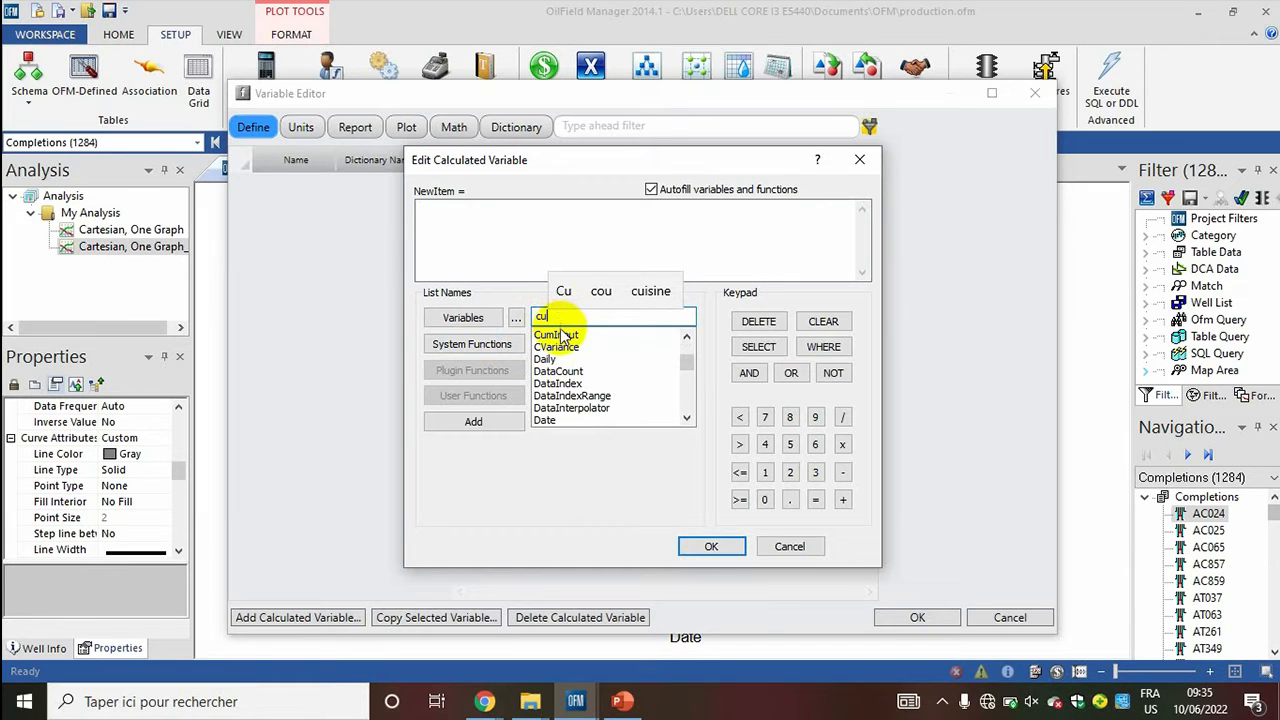
pyautogui.click(562, 336)
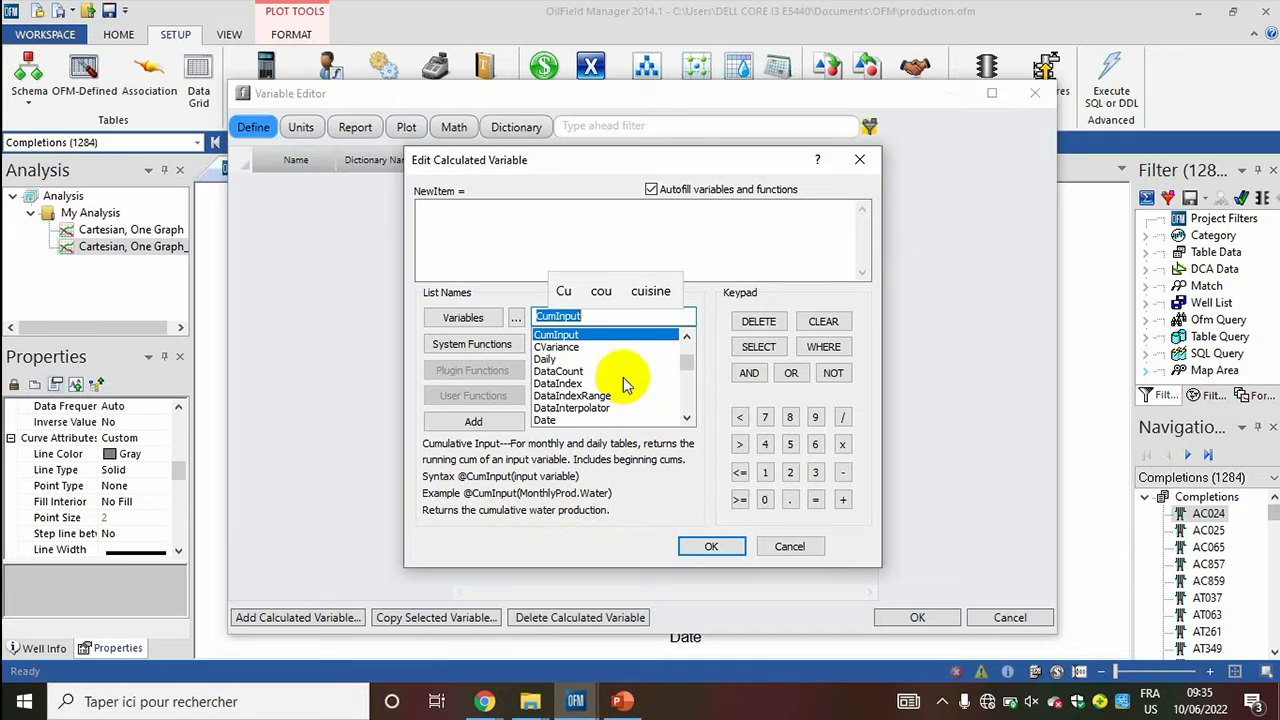
pyautogui.click(598, 316)
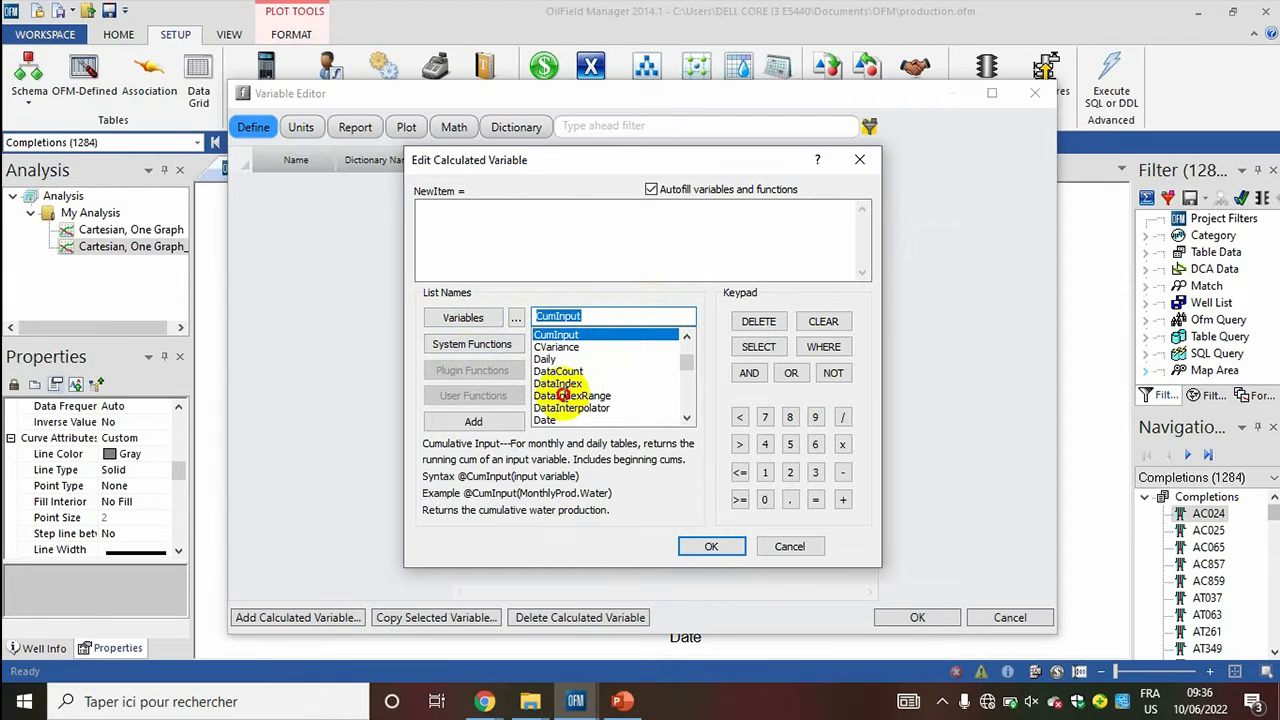
pyautogui.click(502, 423)
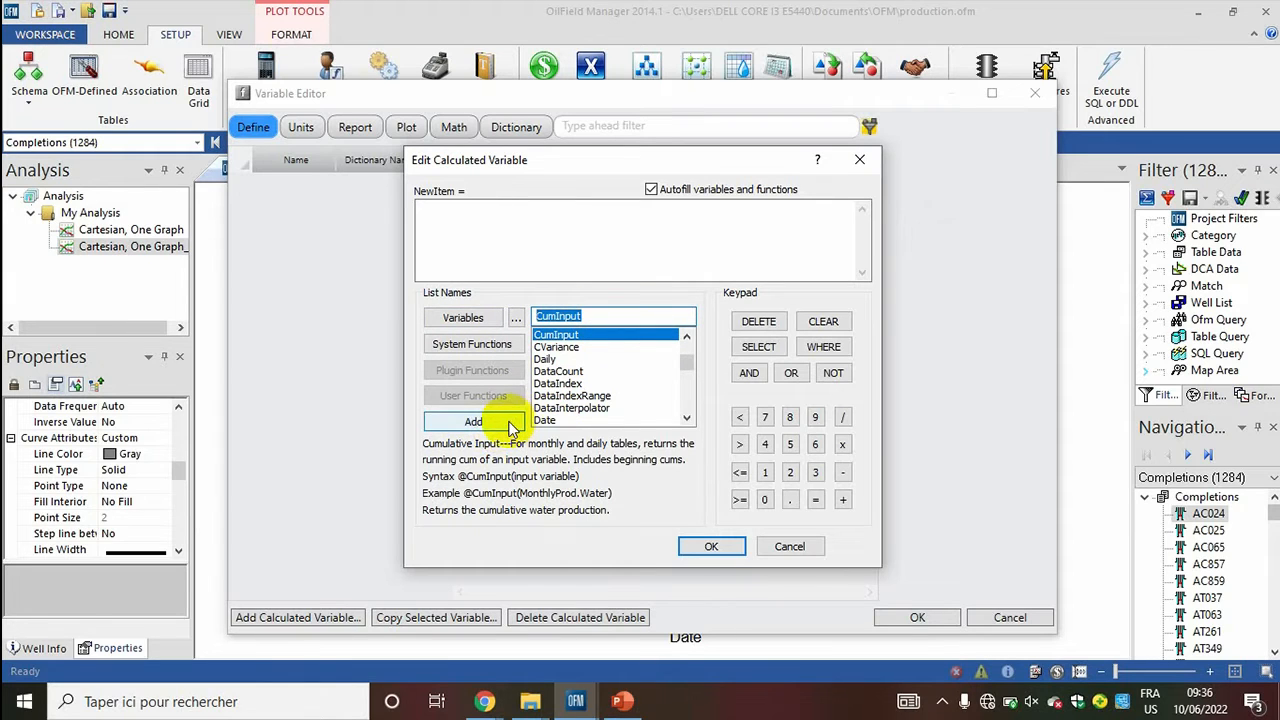
pyautogui.click(510, 425)
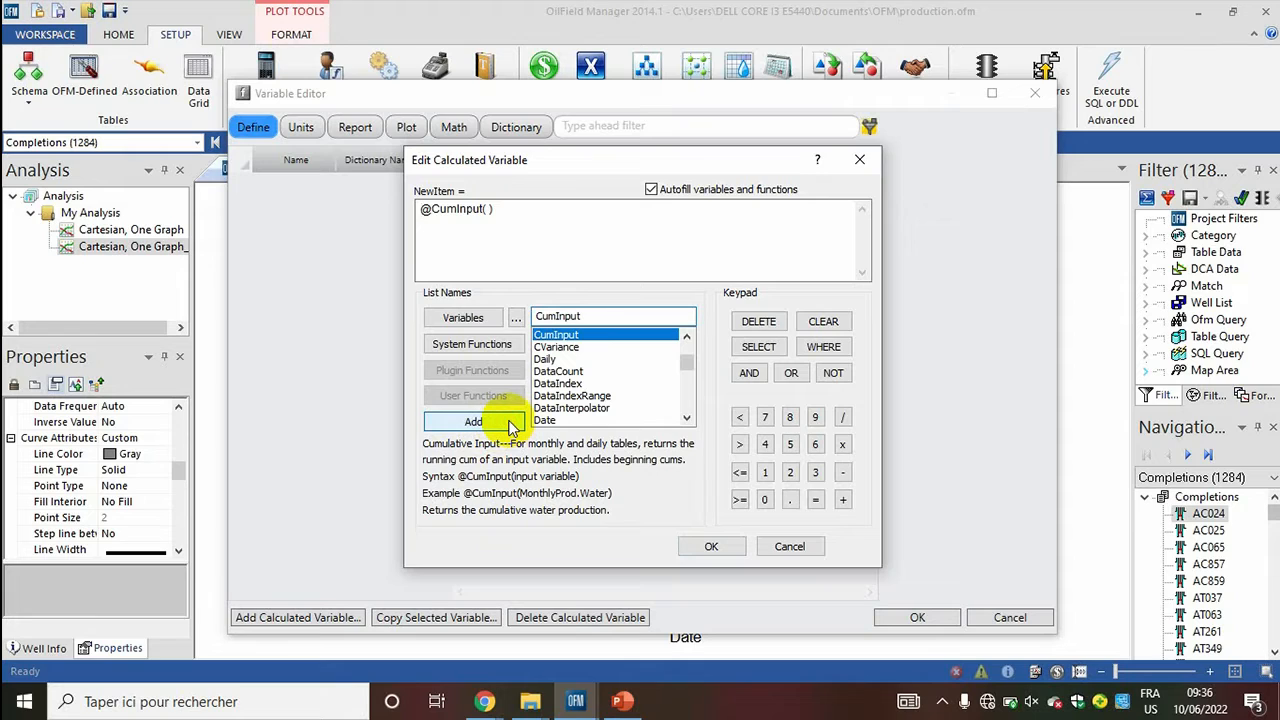
pyautogui.click(514, 240)
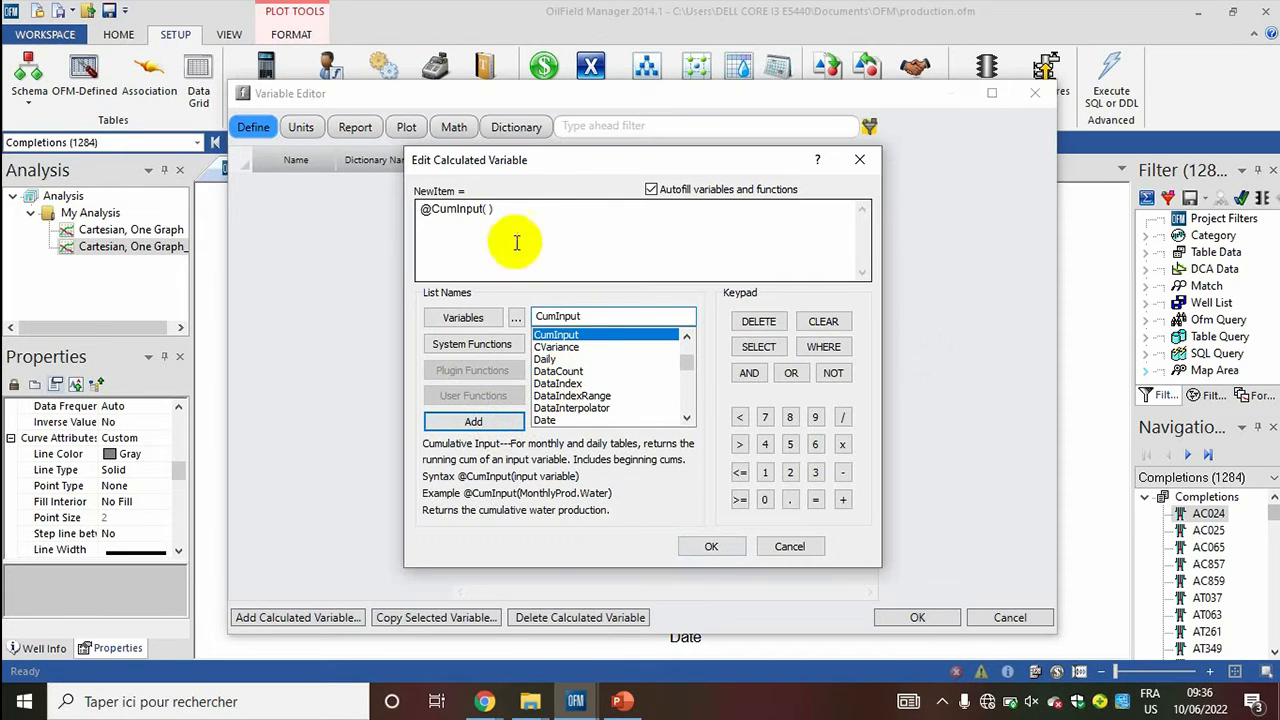
pyautogui.click(490, 208)
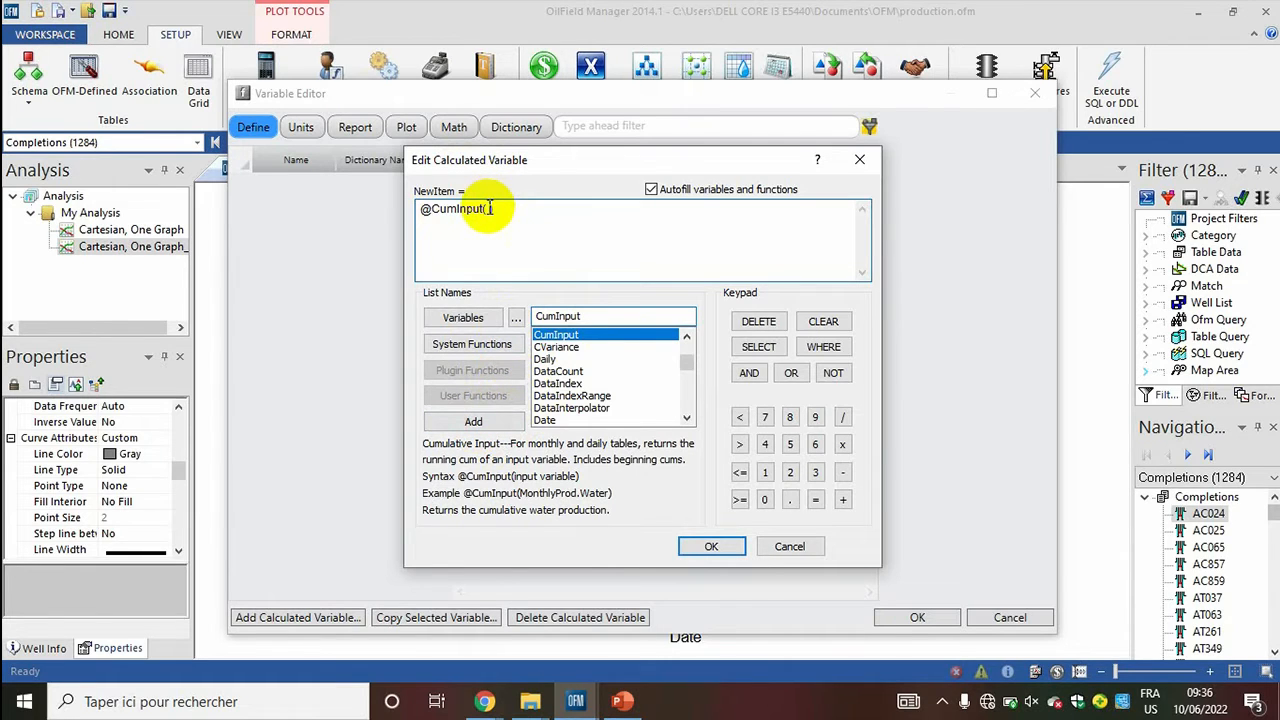
pyautogui.click(466, 323)
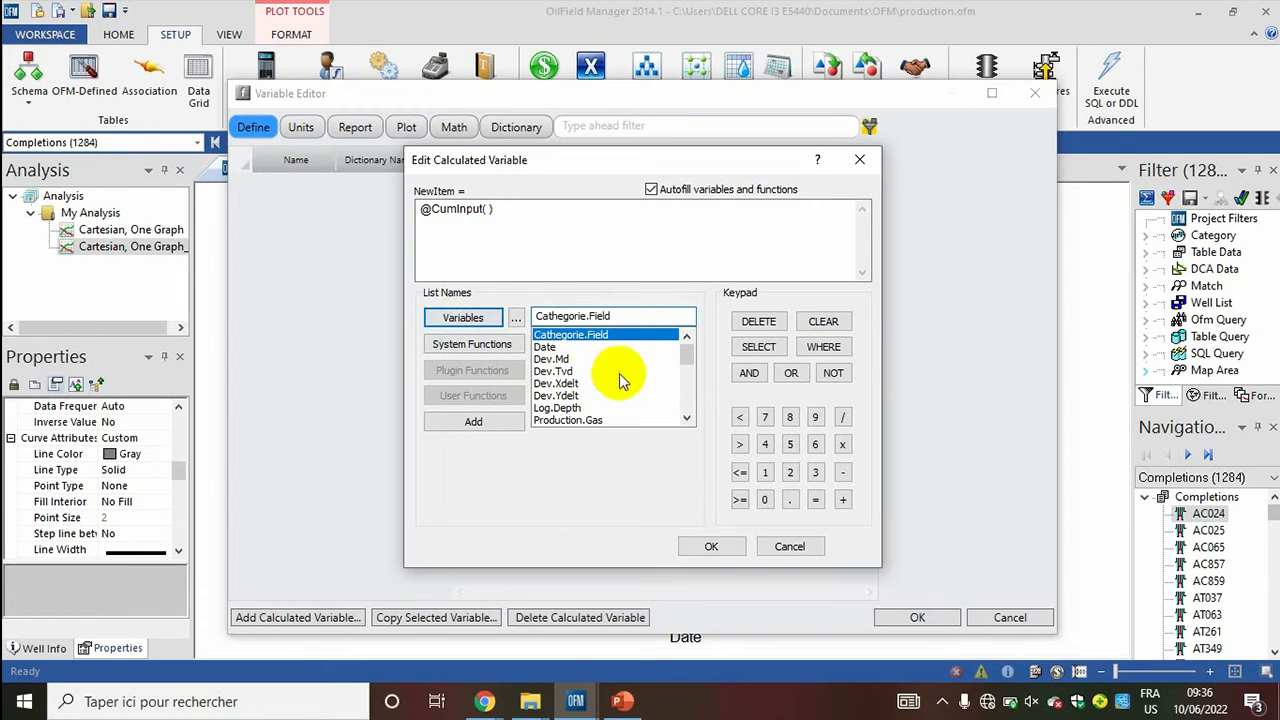
pyautogui.moveTo(687, 355); pyautogui.dragTo(686, 363)
pyautogui.click(595, 409)
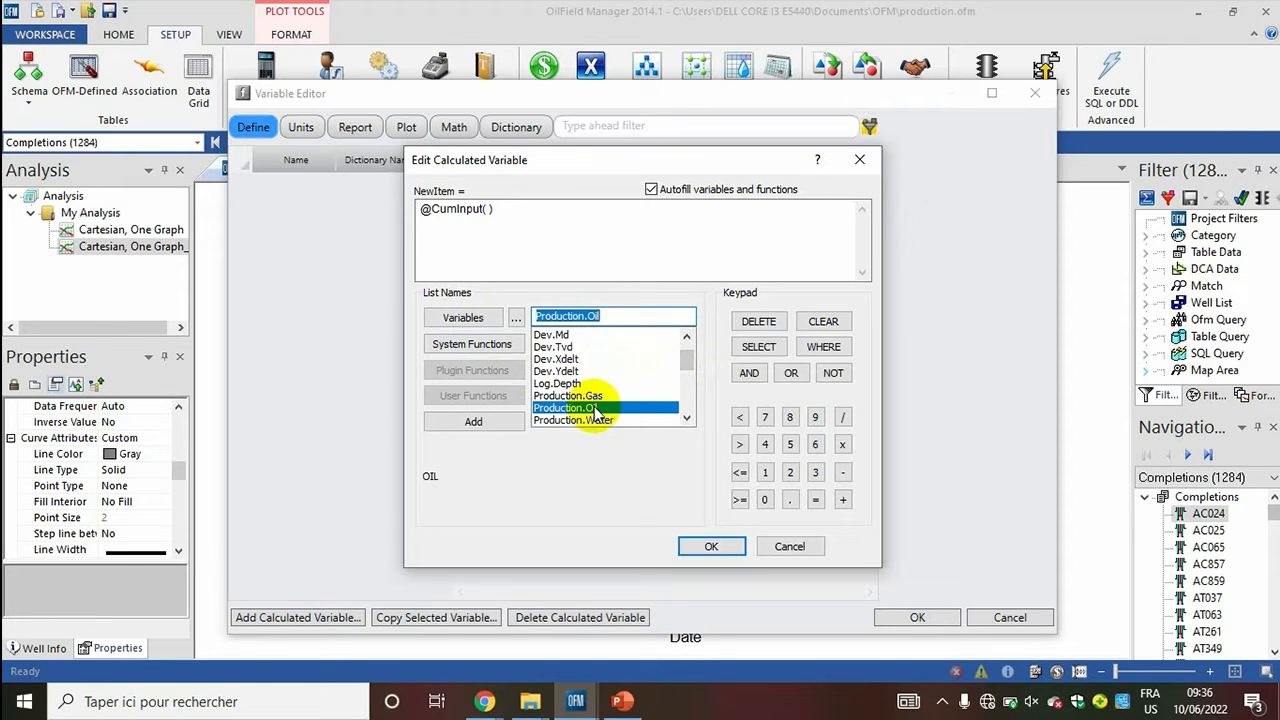
pyautogui.click(485, 210)
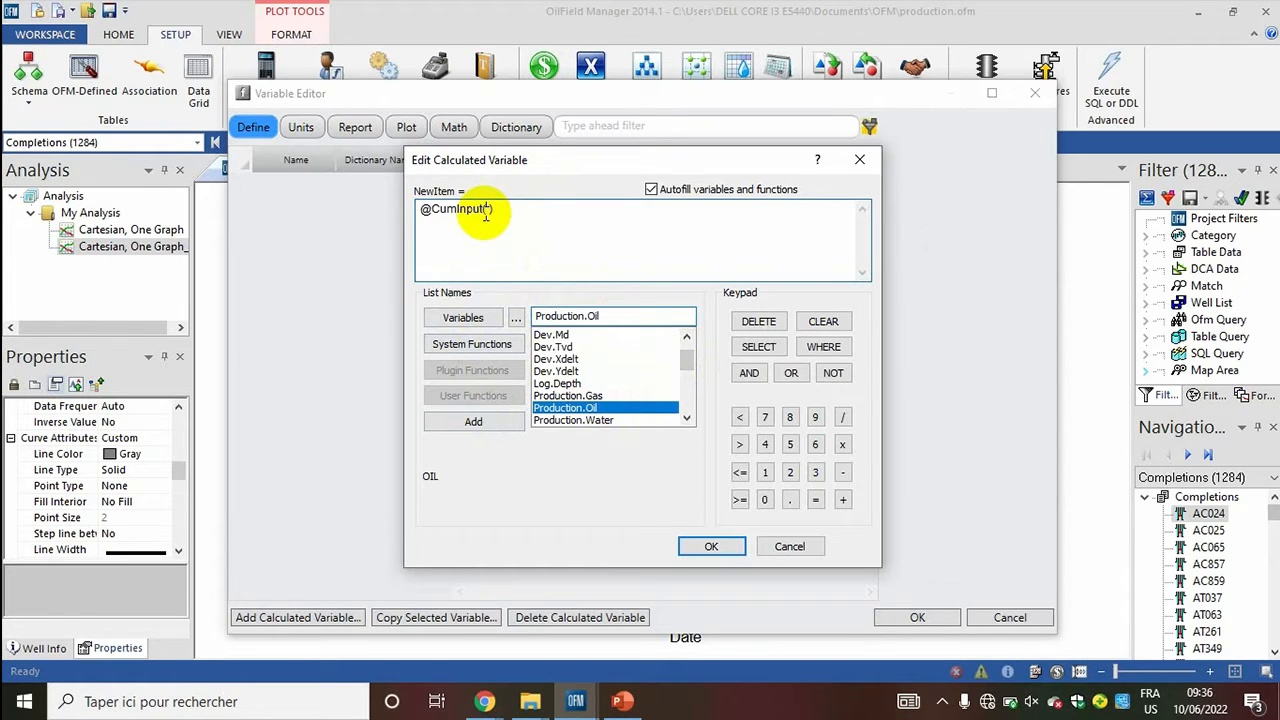
pyautogui.click(464, 424)
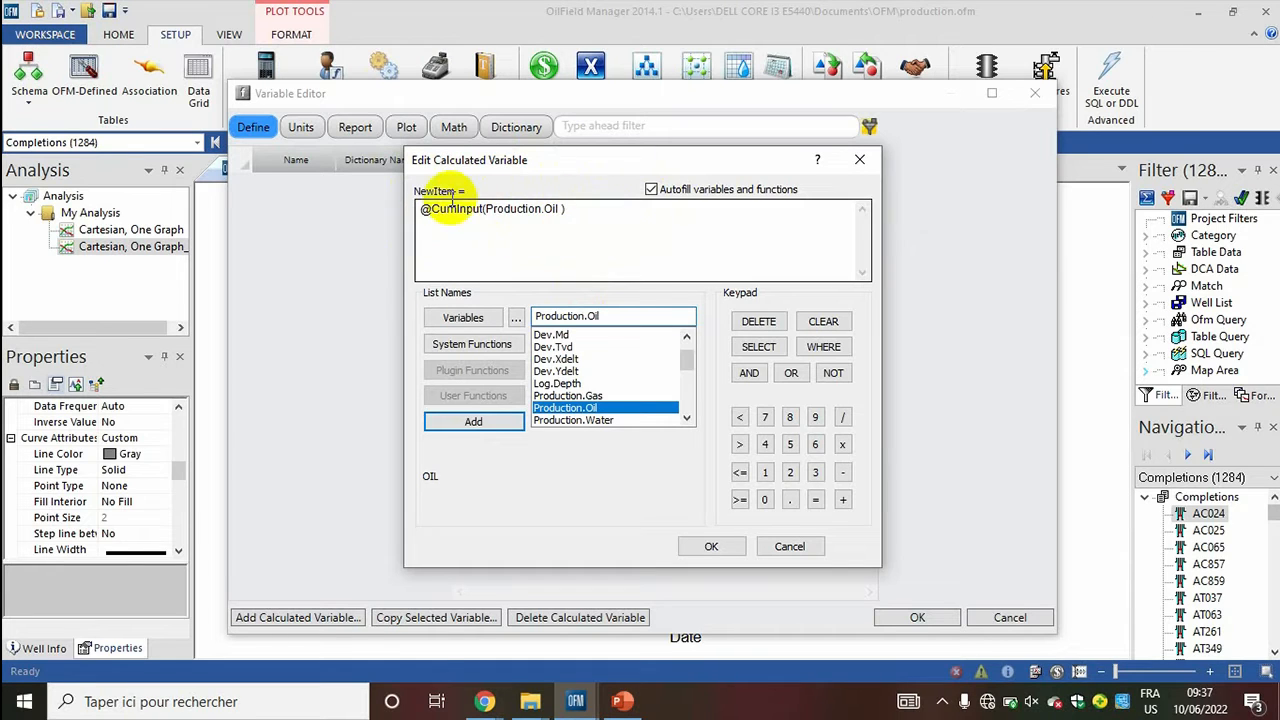
pyautogui.click(709, 547)
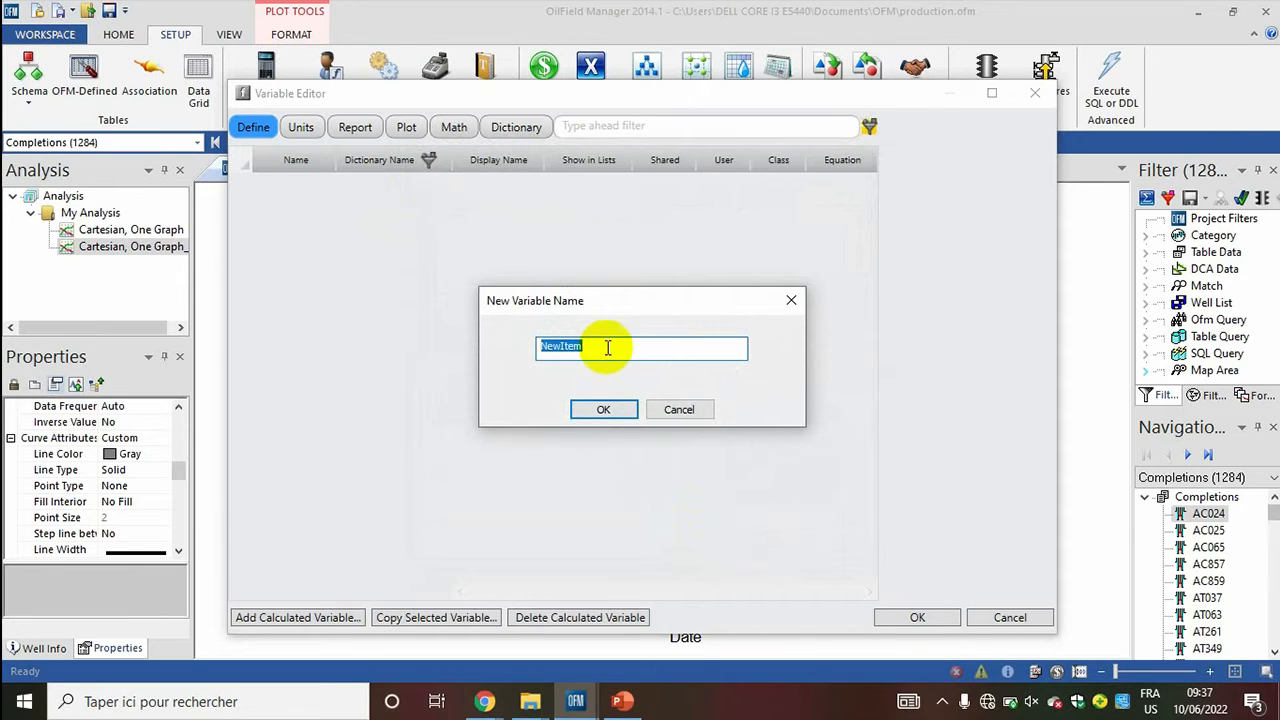
# Step: Name the new calculated variable cum_oil and confirm it
pyautogui.press('BackSpace')
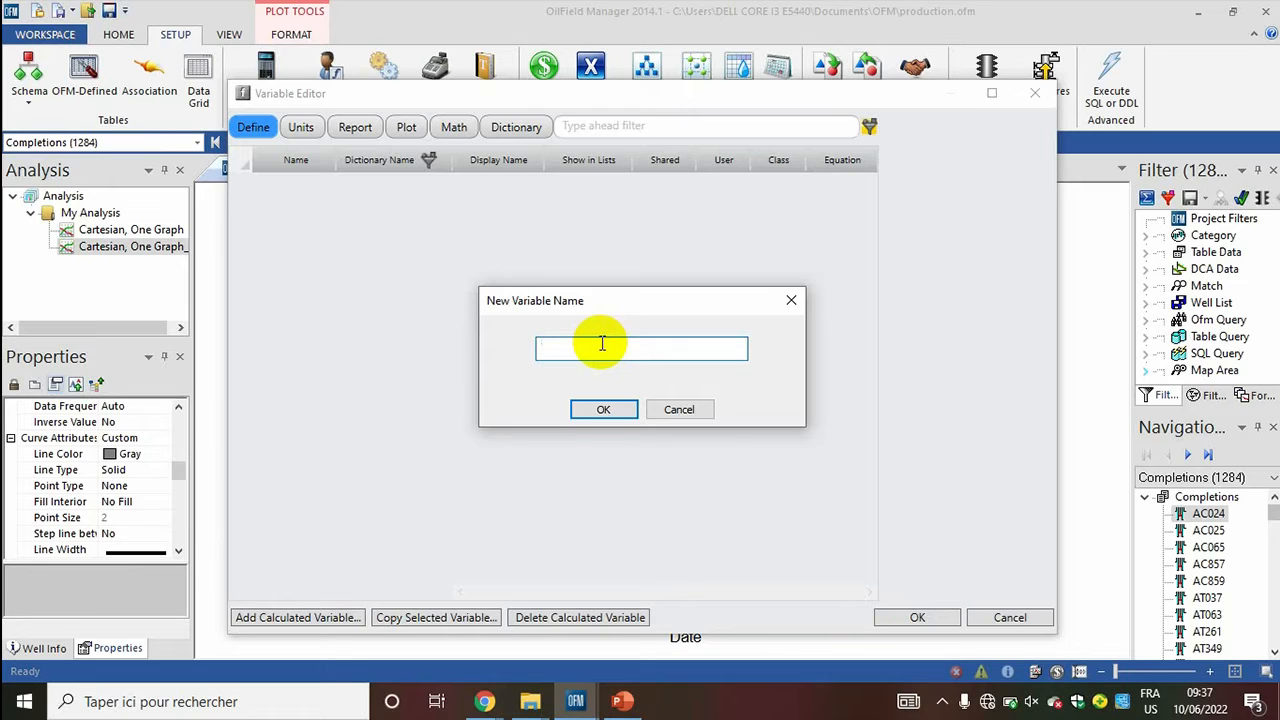
pyautogui.write('c')
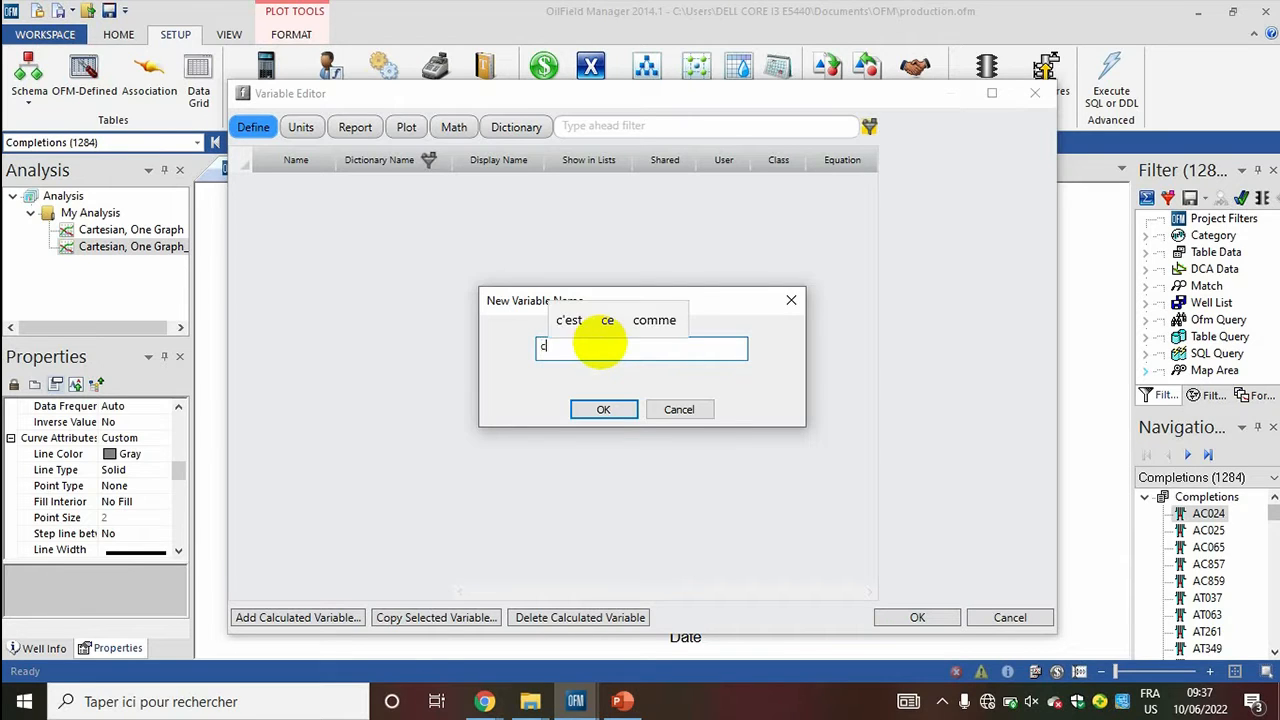
pyautogui.write('um_oil')
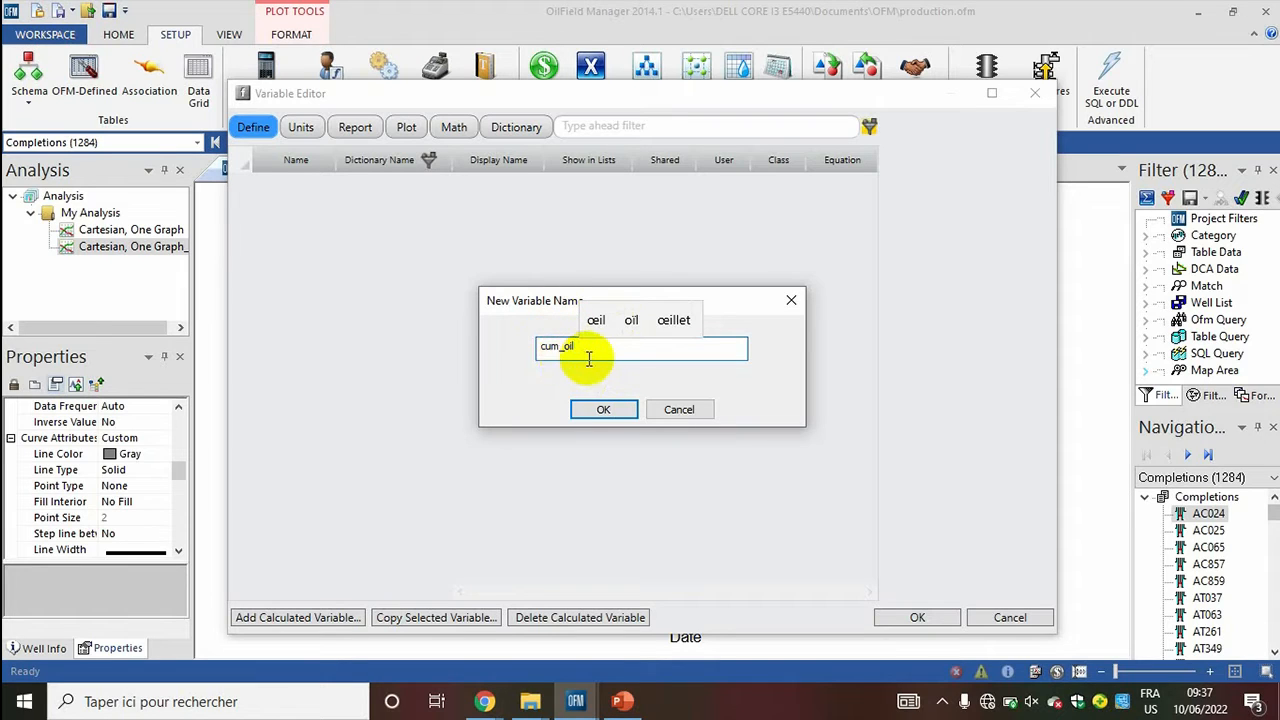
pyautogui.doubleClick(567, 348)
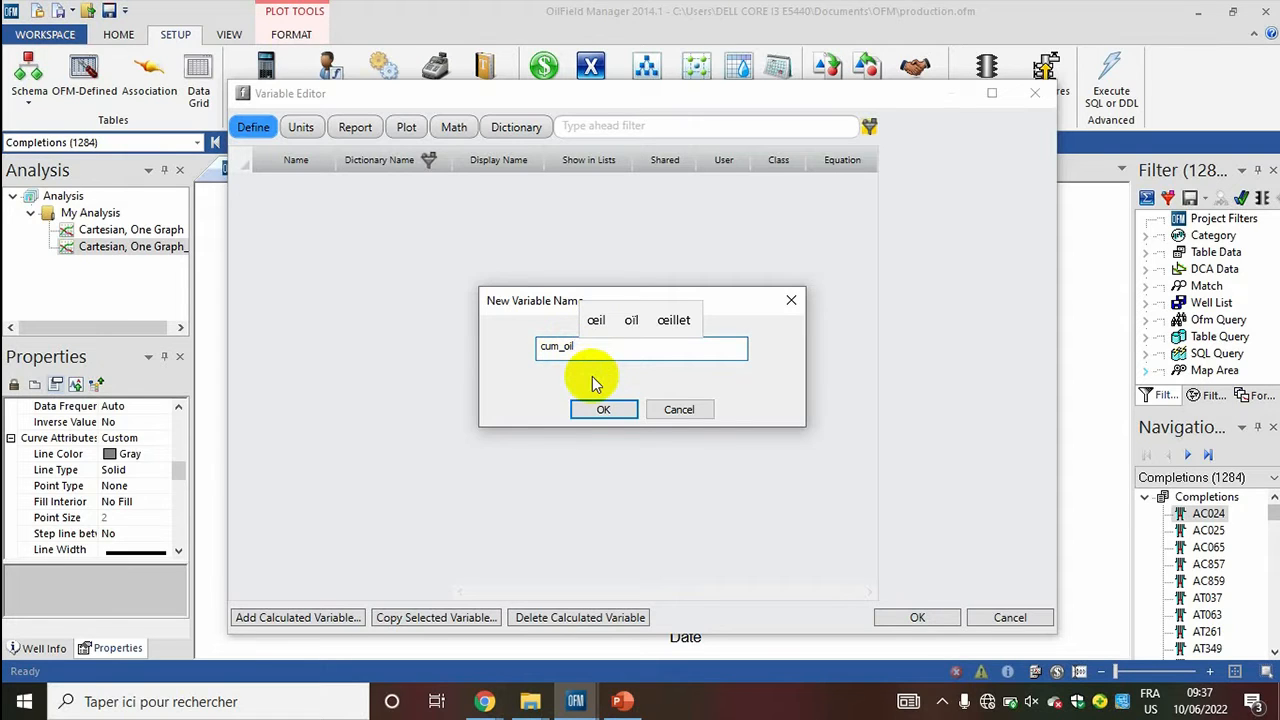
pyautogui.click(605, 409)
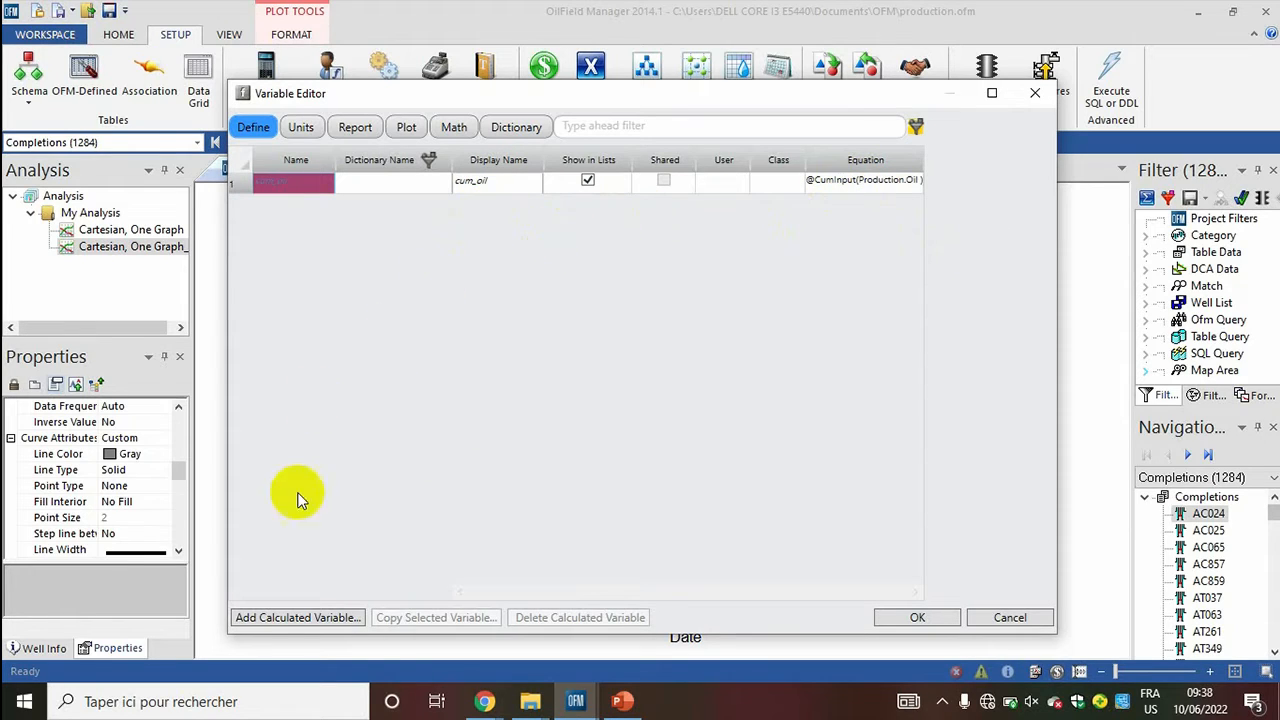
# Step: Add a second calculated variable and insert the CumInput system function into its empty equation
pyautogui.click(275, 617)
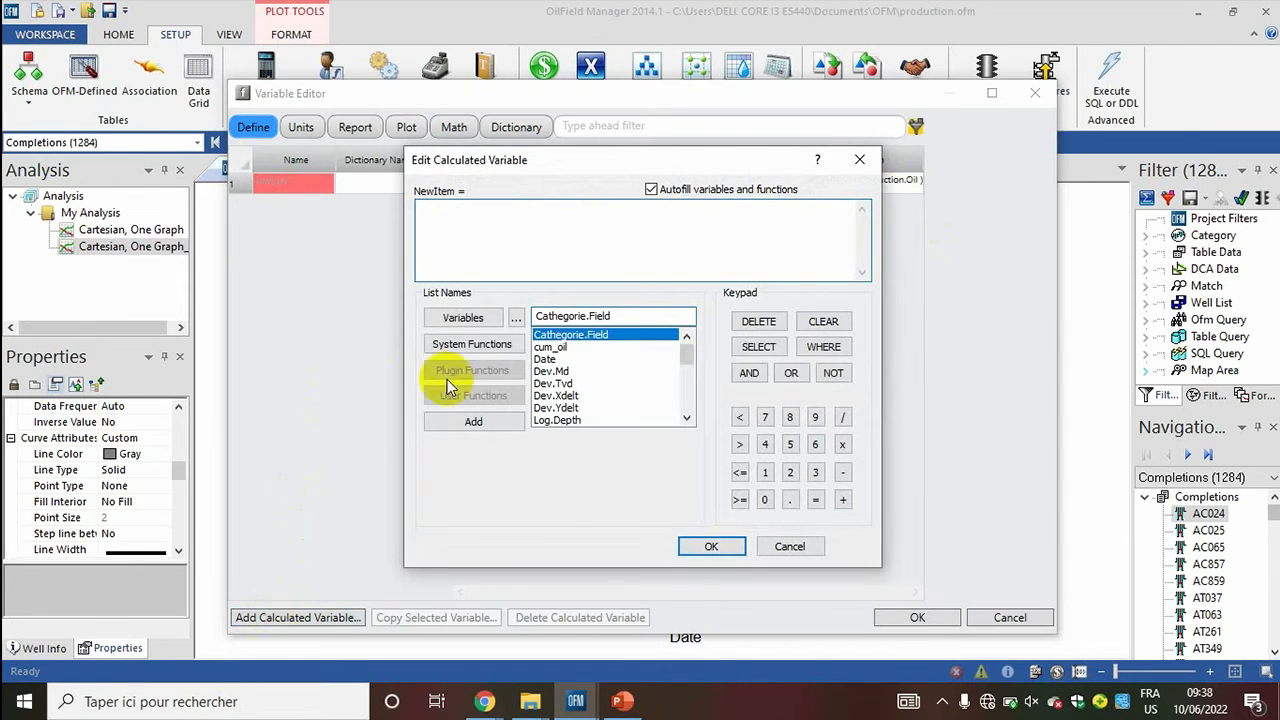
pyautogui.click(490, 348)
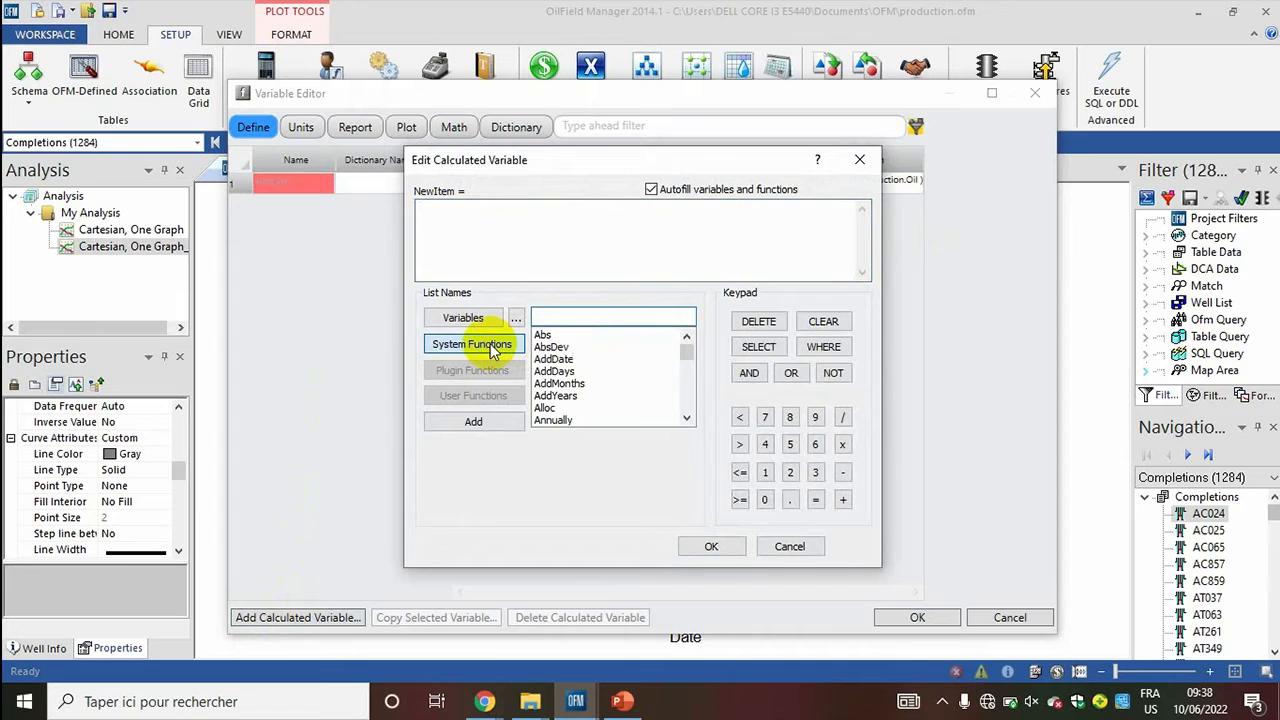
pyautogui.click(565, 318)
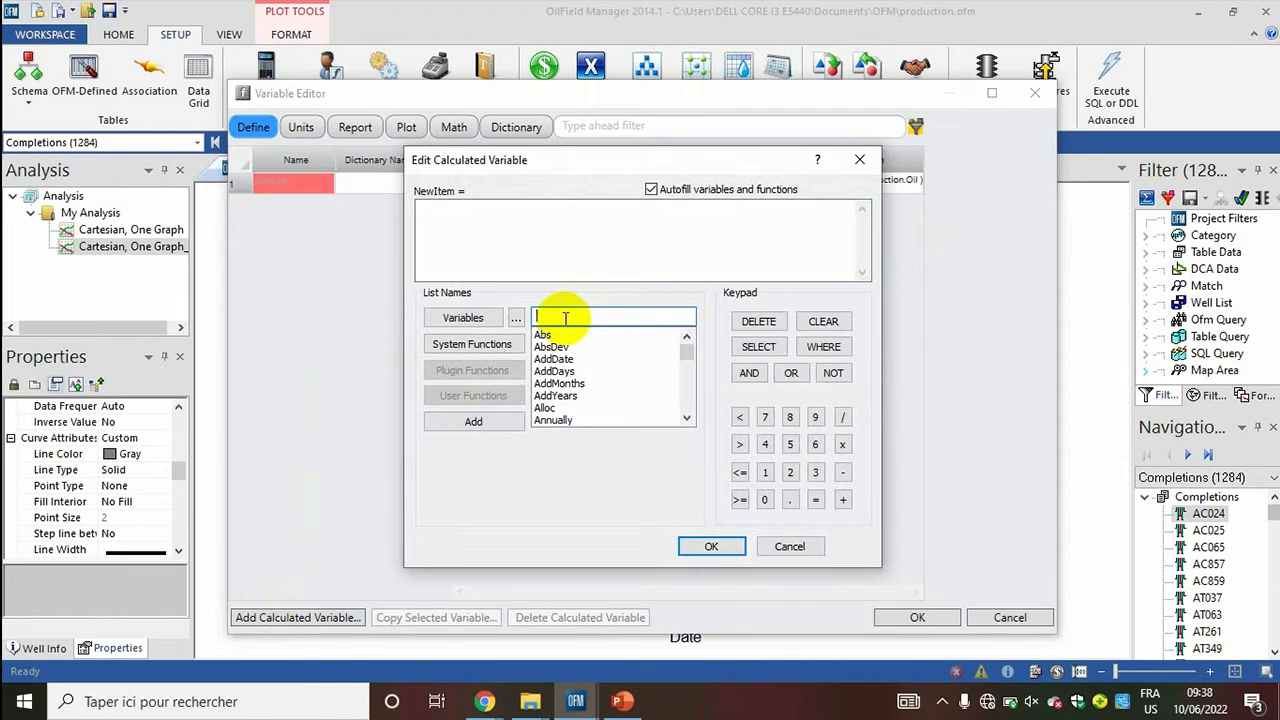
pyautogui.write('cu')
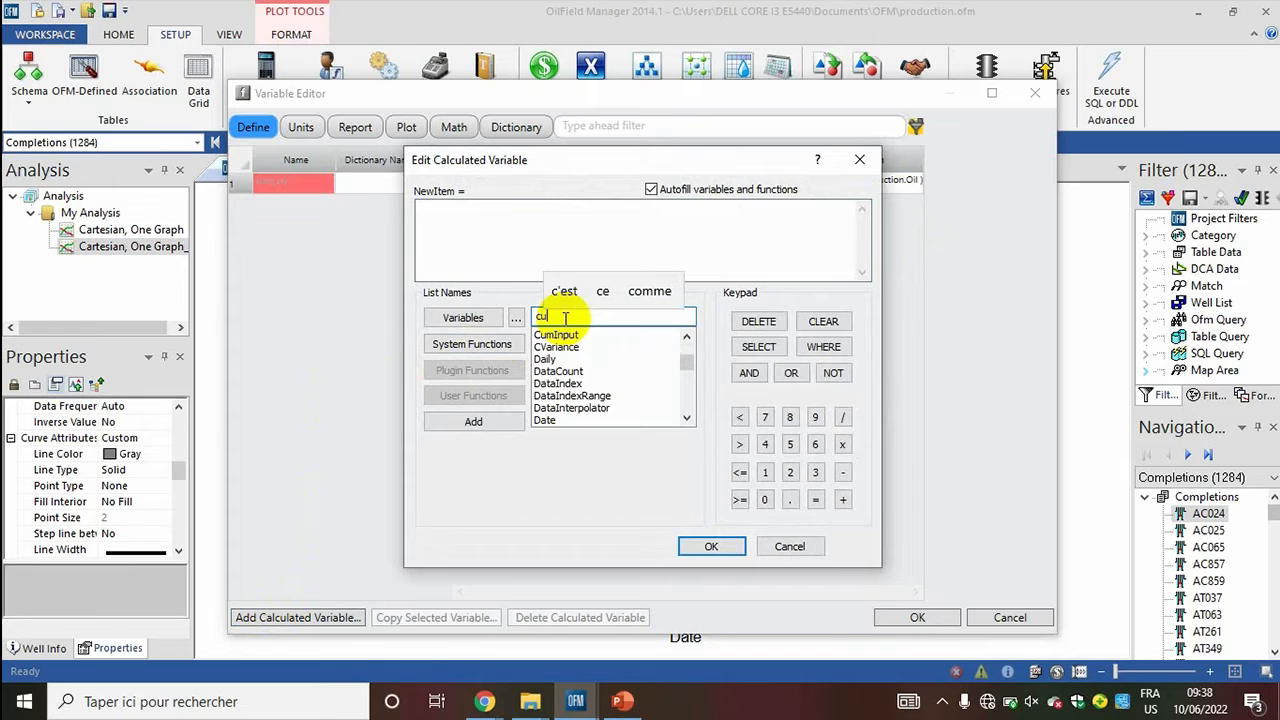
pyautogui.click(560, 336)
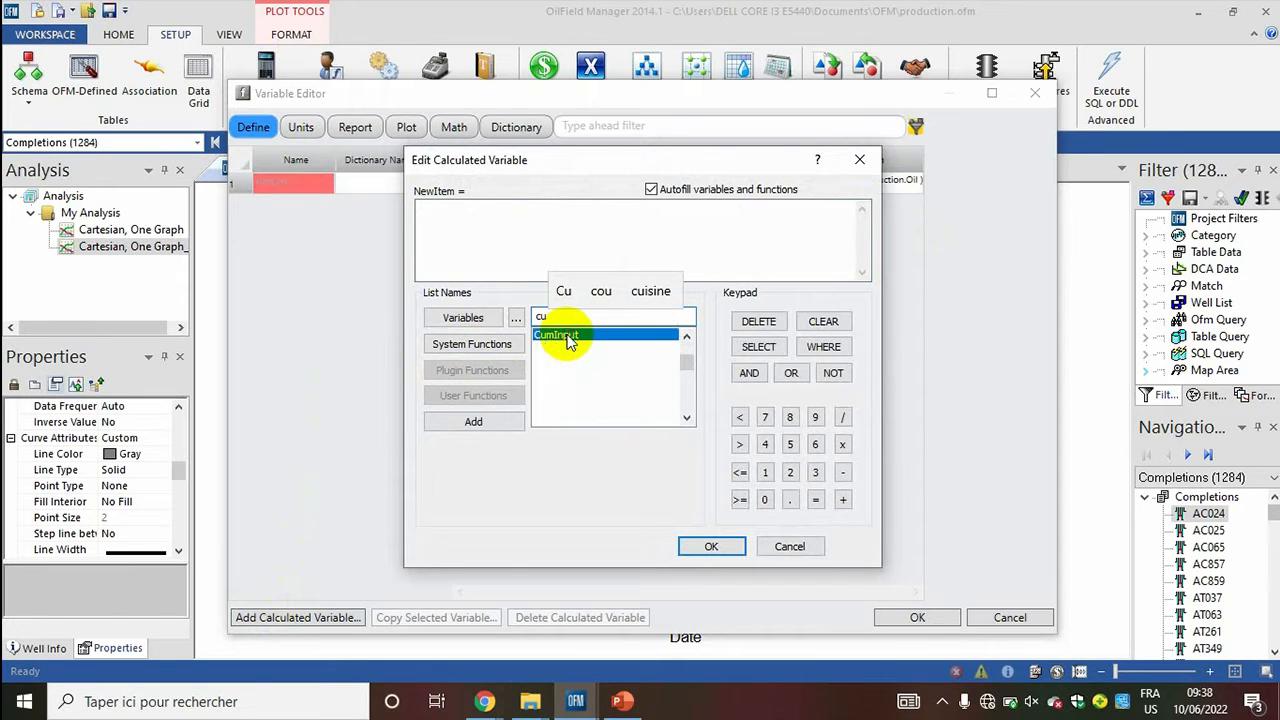
pyautogui.click(473, 422)
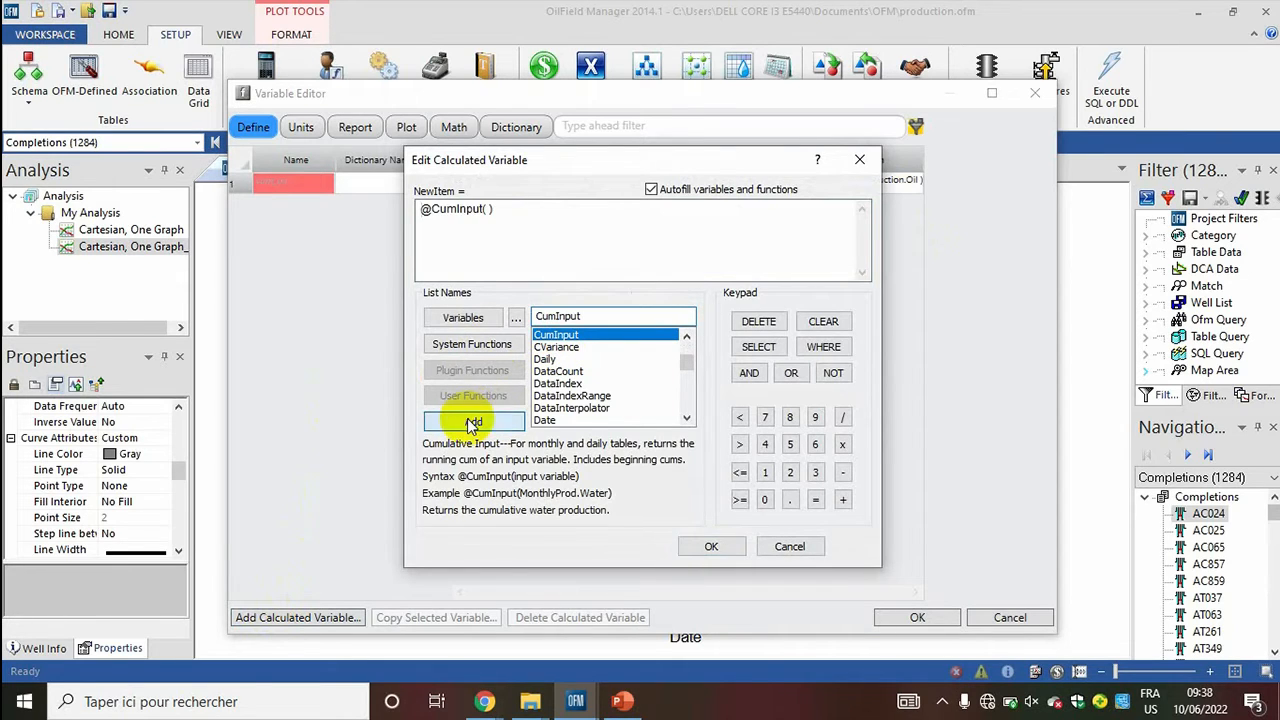
pyautogui.click(464, 320)
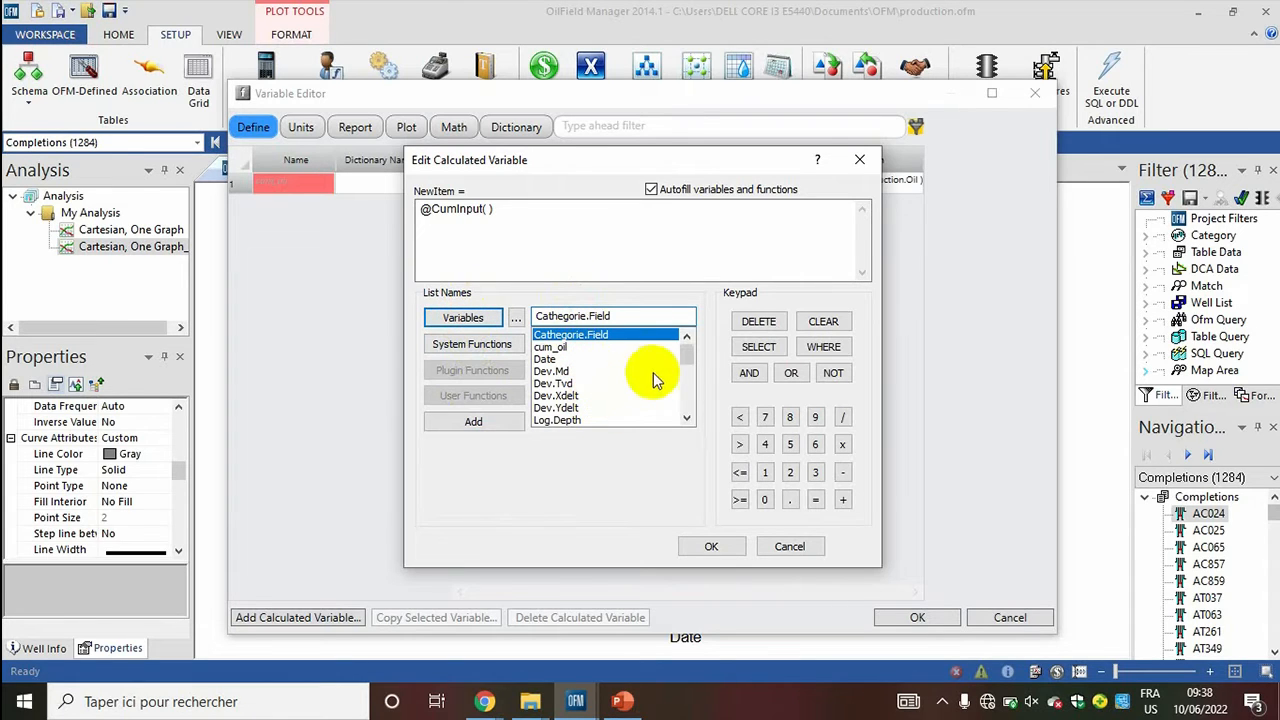
pyautogui.moveTo(689, 352); pyautogui.dragTo(690, 367)
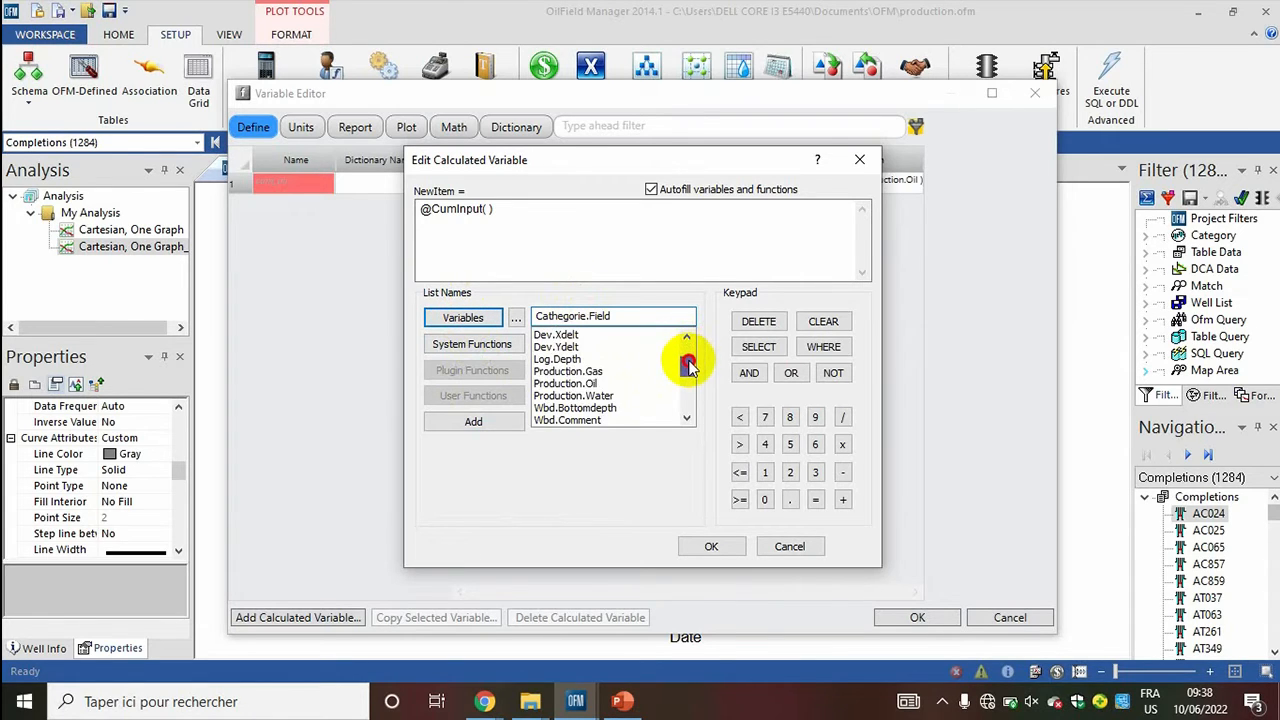
pyautogui.click(603, 372)
pyautogui.click(490, 208)
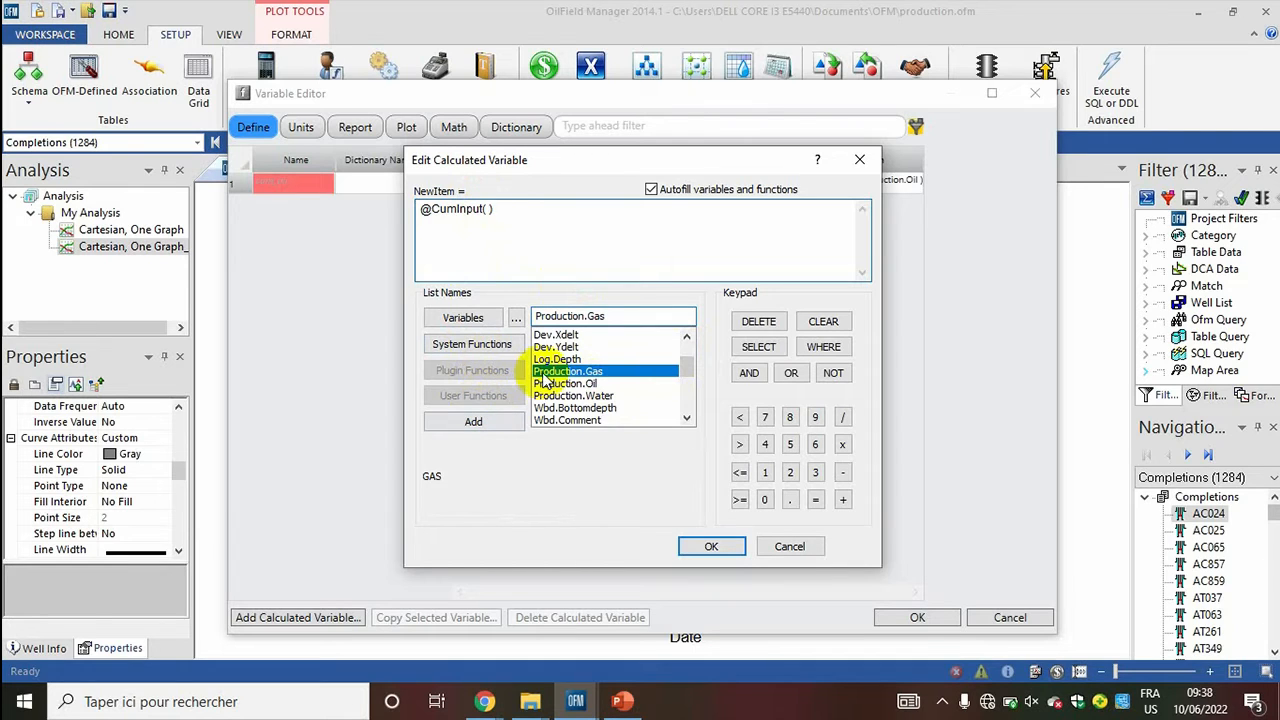
pyautogui.click(468, 424)
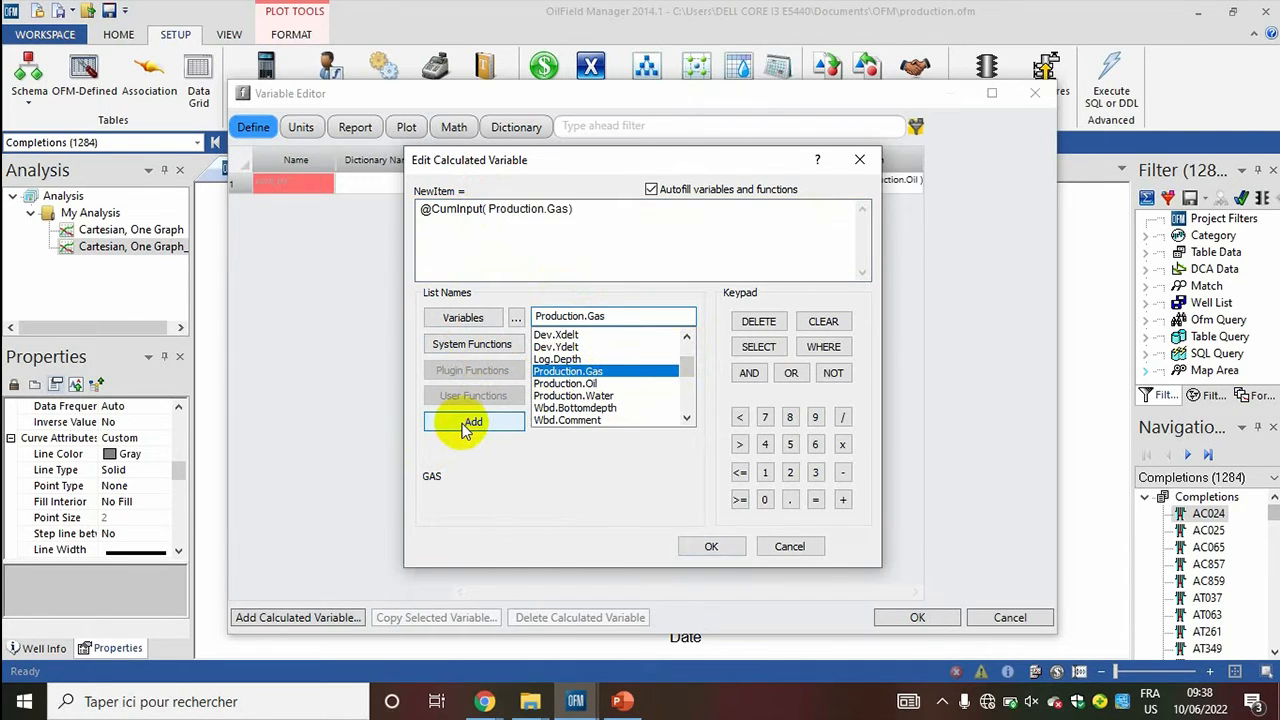
pyautogui.click(711, 547)
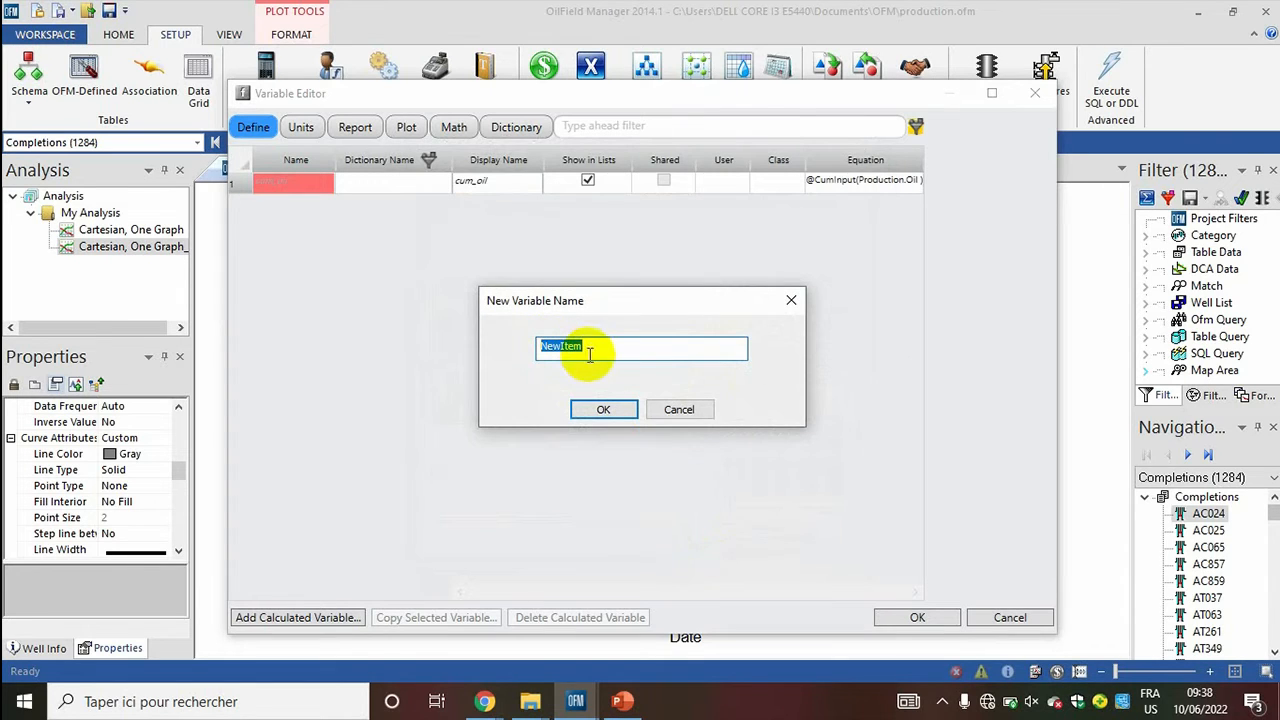
# Step: Name the gas calculated variable cum_gaz and confirm it
pyautogui.press('BackSpace')
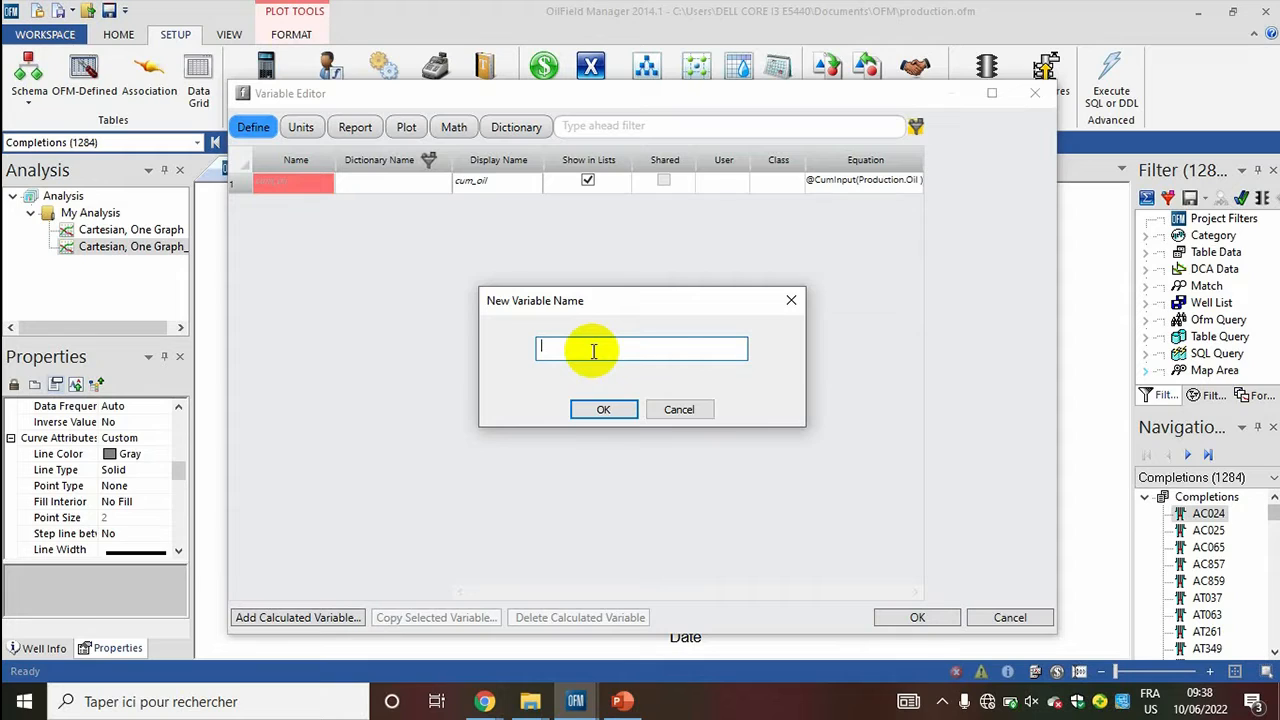
pyautogui.write('cum')
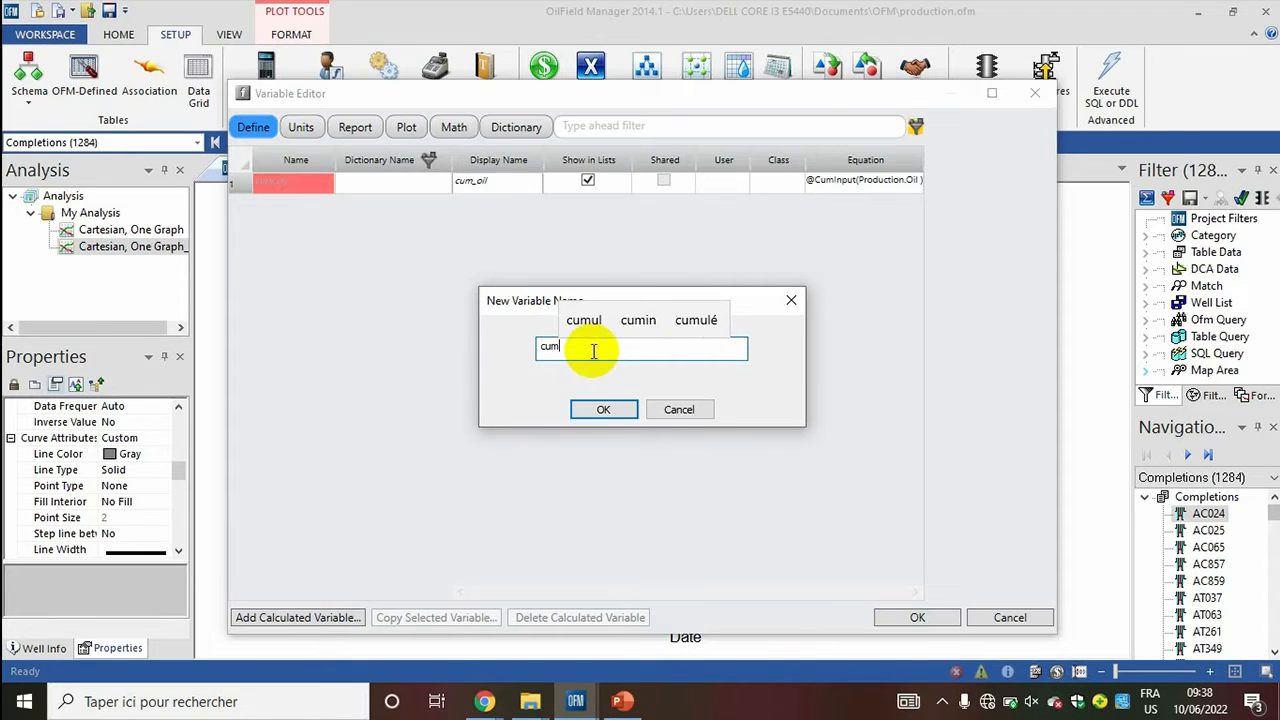
pyautogui.write('_gas')
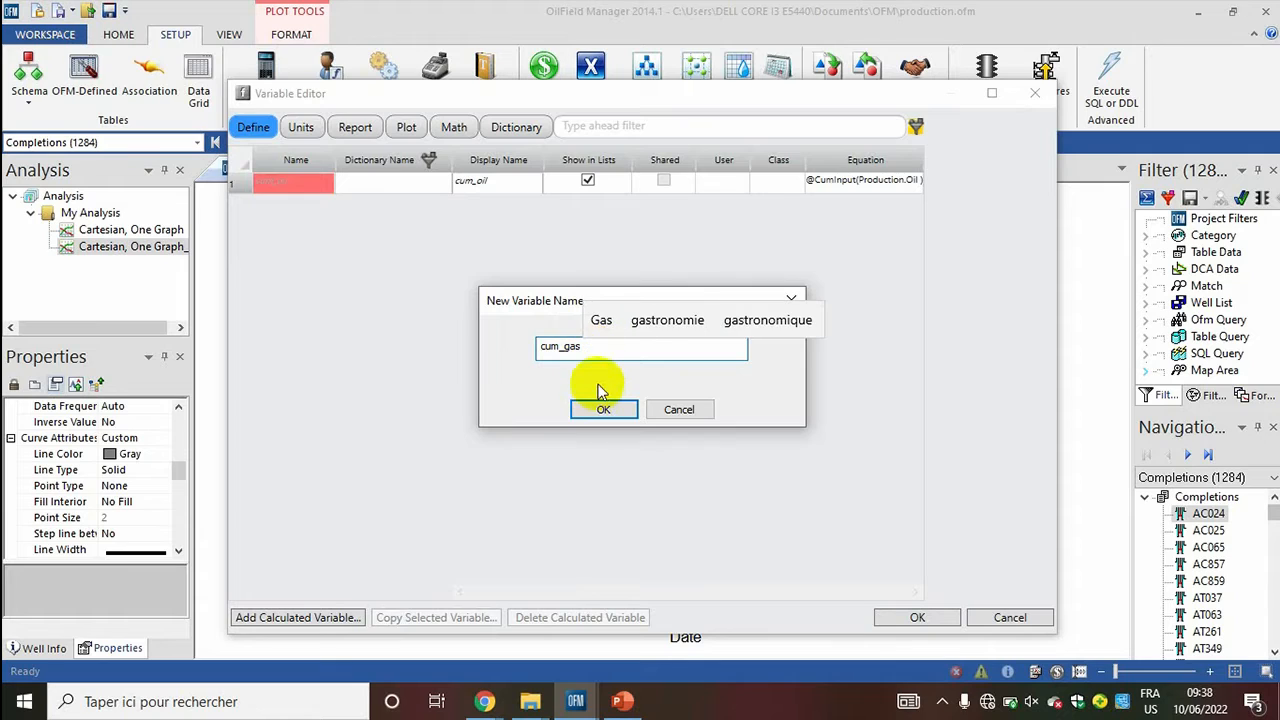
pyautogui.press('BackSpace')
pyautogui.write('z')
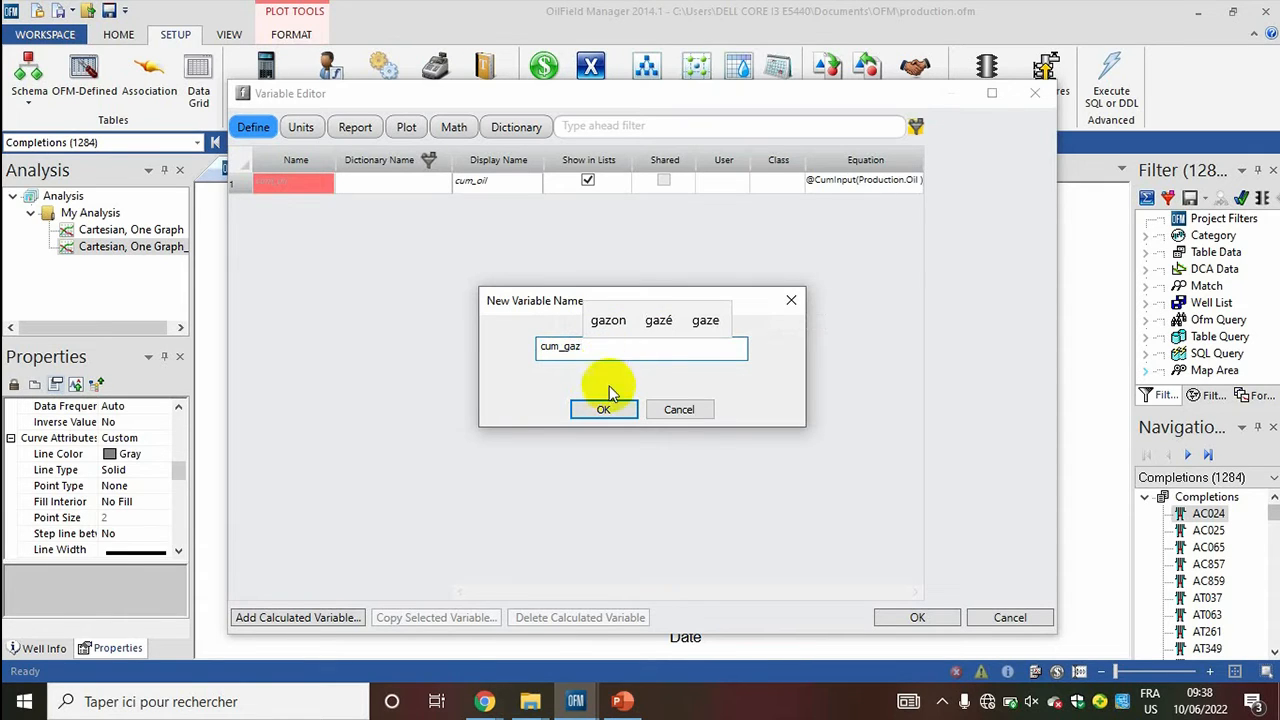
pyautogui.click(603, 405)
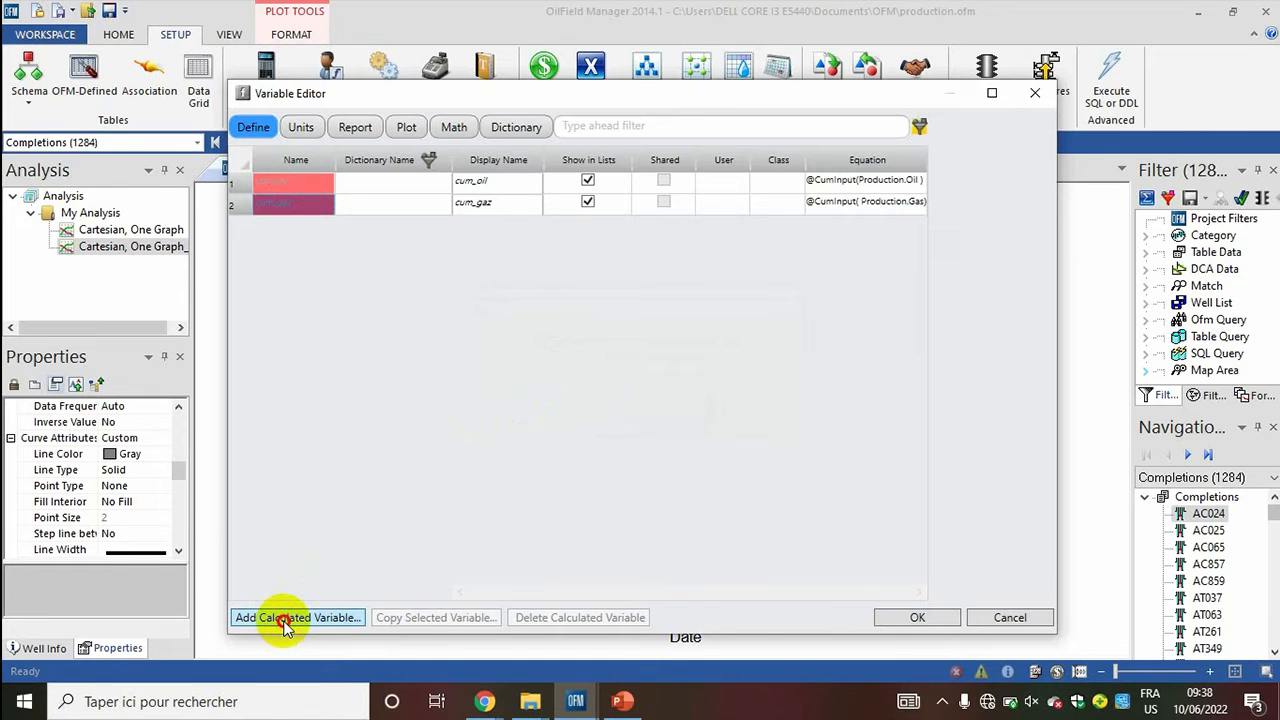
# Step: Add a third calculated variable and start its equation with the CumInput system function
pyautogui.click(284, 618)
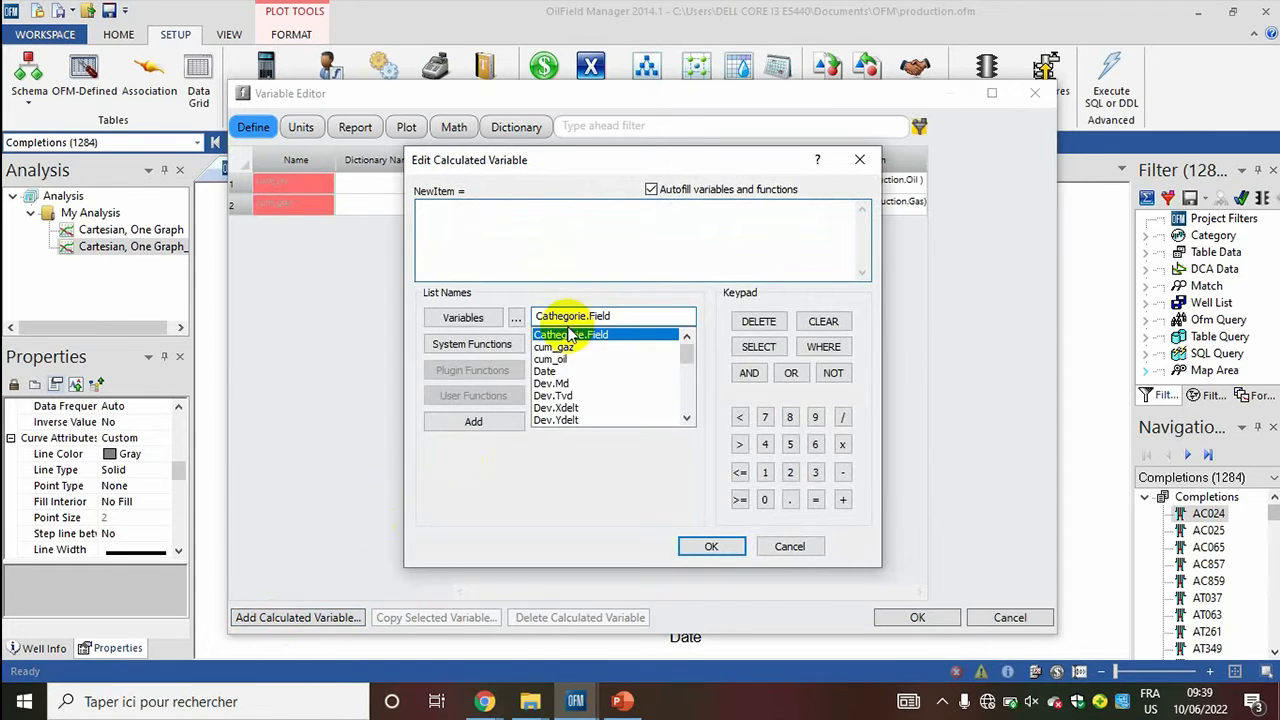
pyautogui.click(467, 343)
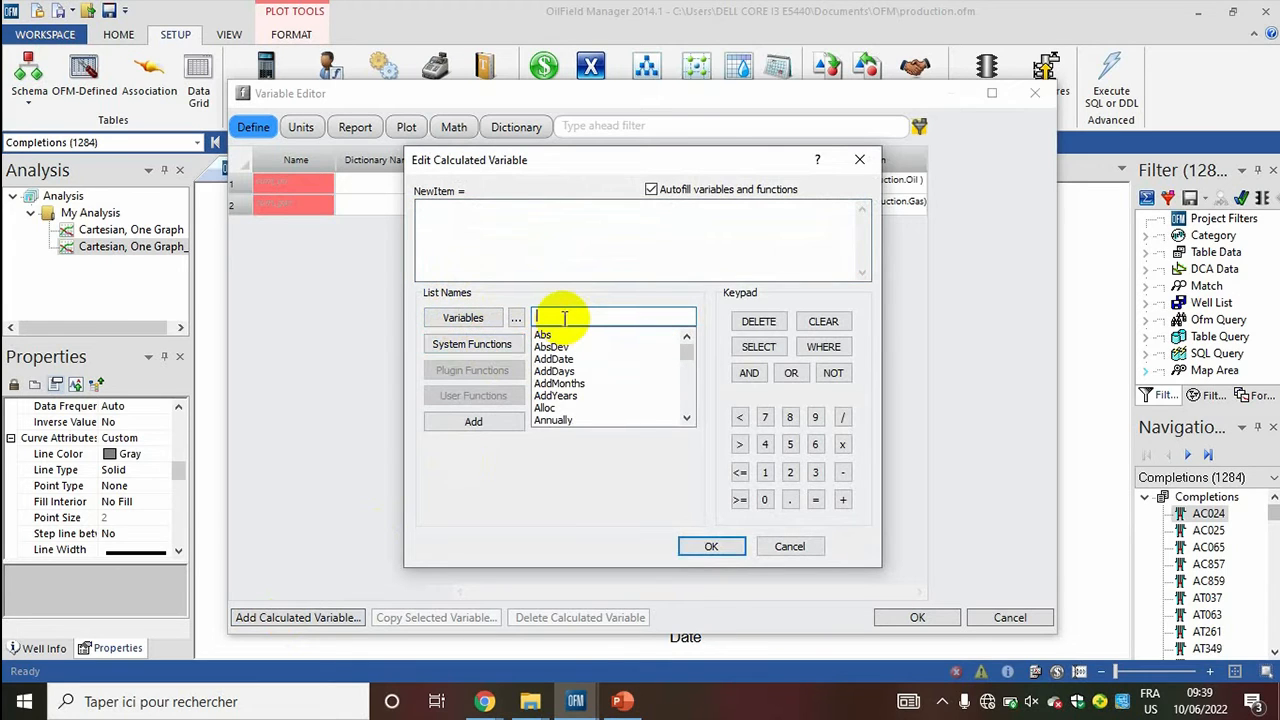
pyautogui.write('cum')
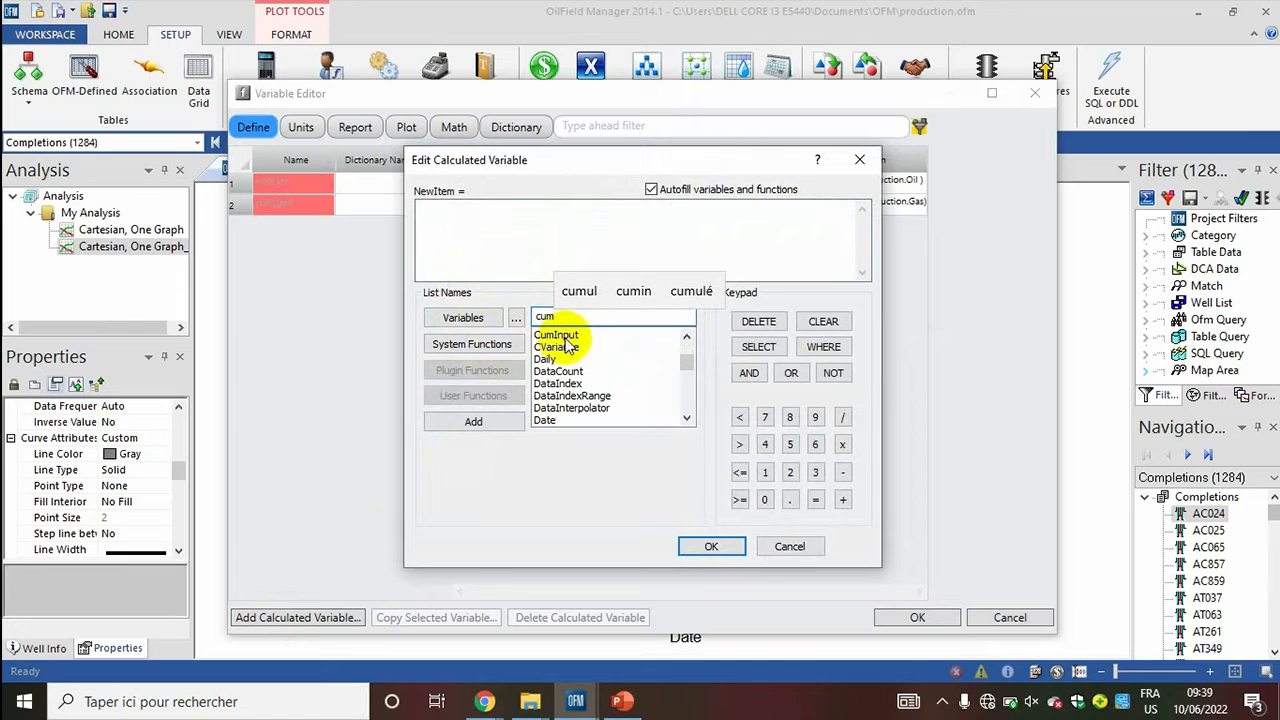
pyautogui.click(566, 337)
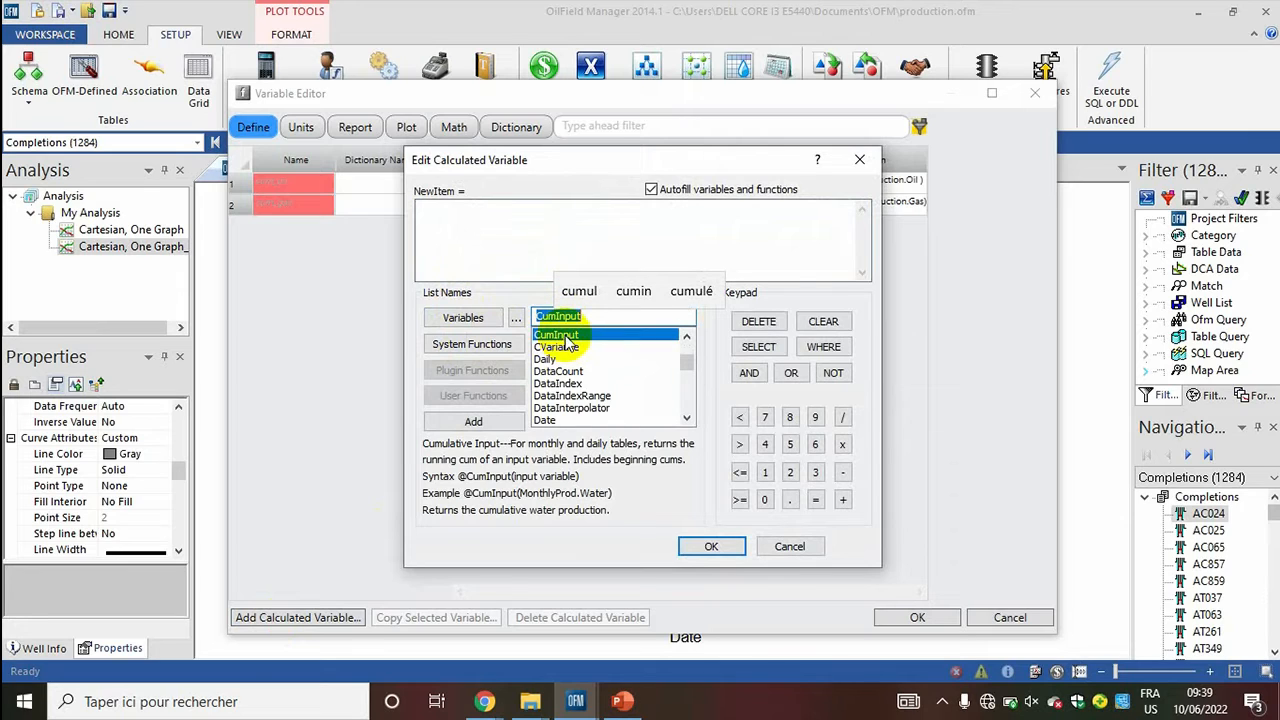
pyautogui.click(475, 422)
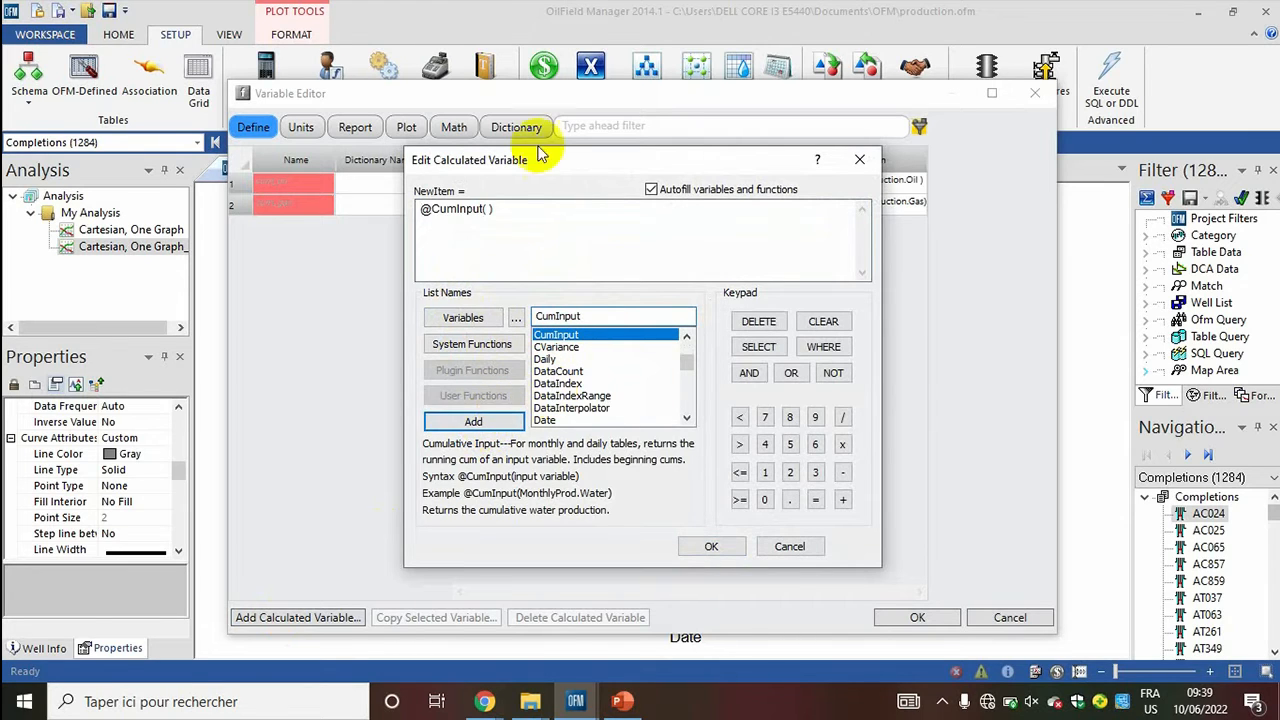
# Step: Insert Production.Water as the argument of the CumInput function and accept the water equation
pyautogui.click(491, 208)
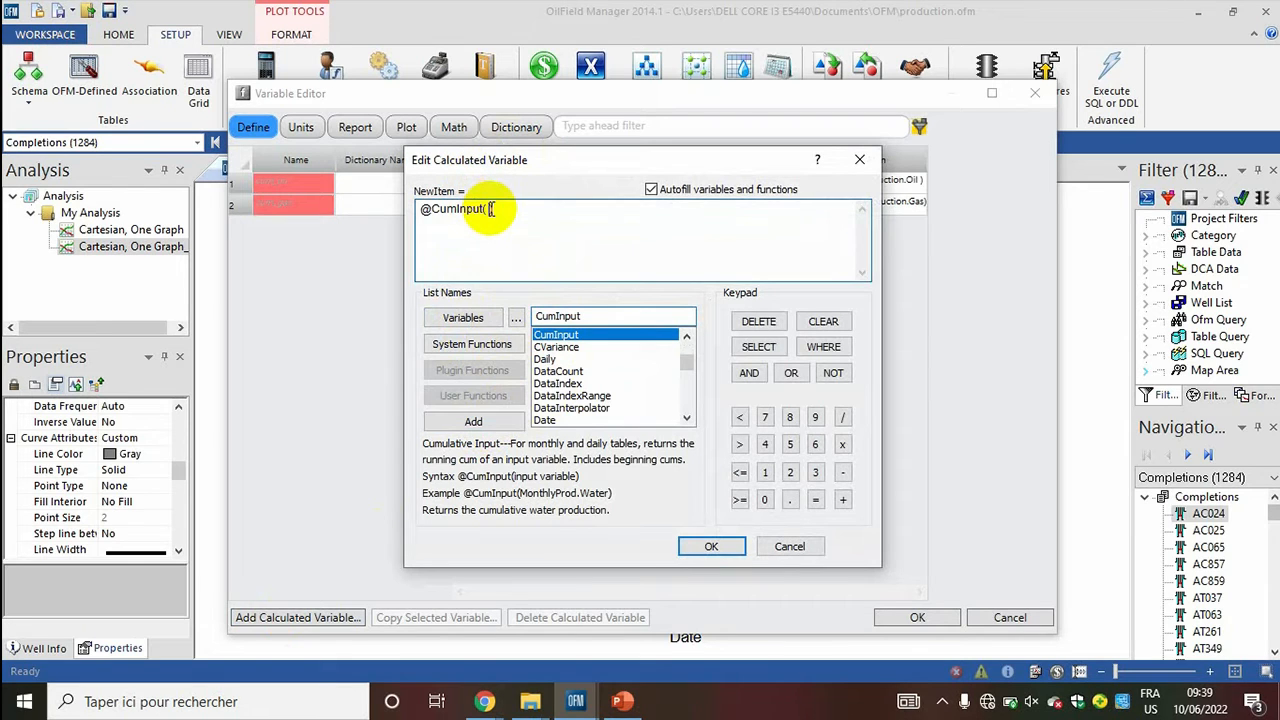
pyautogui.click(474, 317)
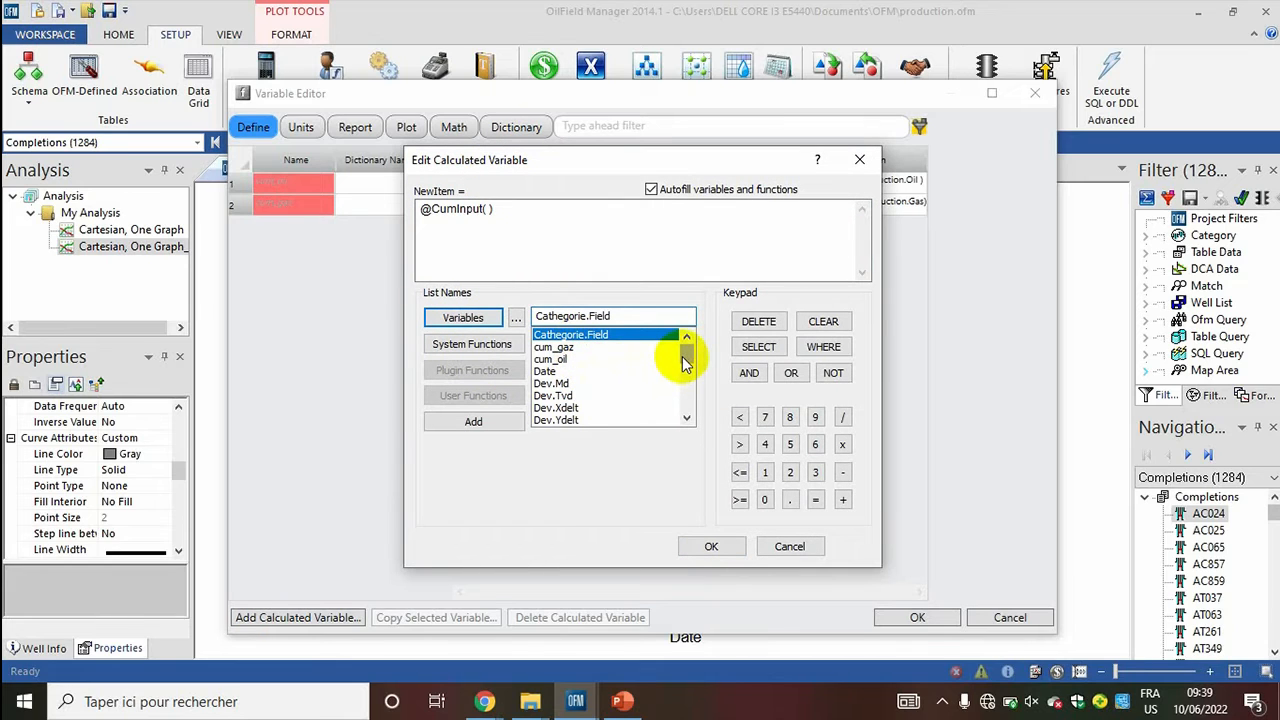
pyautogui.moveTo(684, 362); pyautogui.dragTo(684, 378)
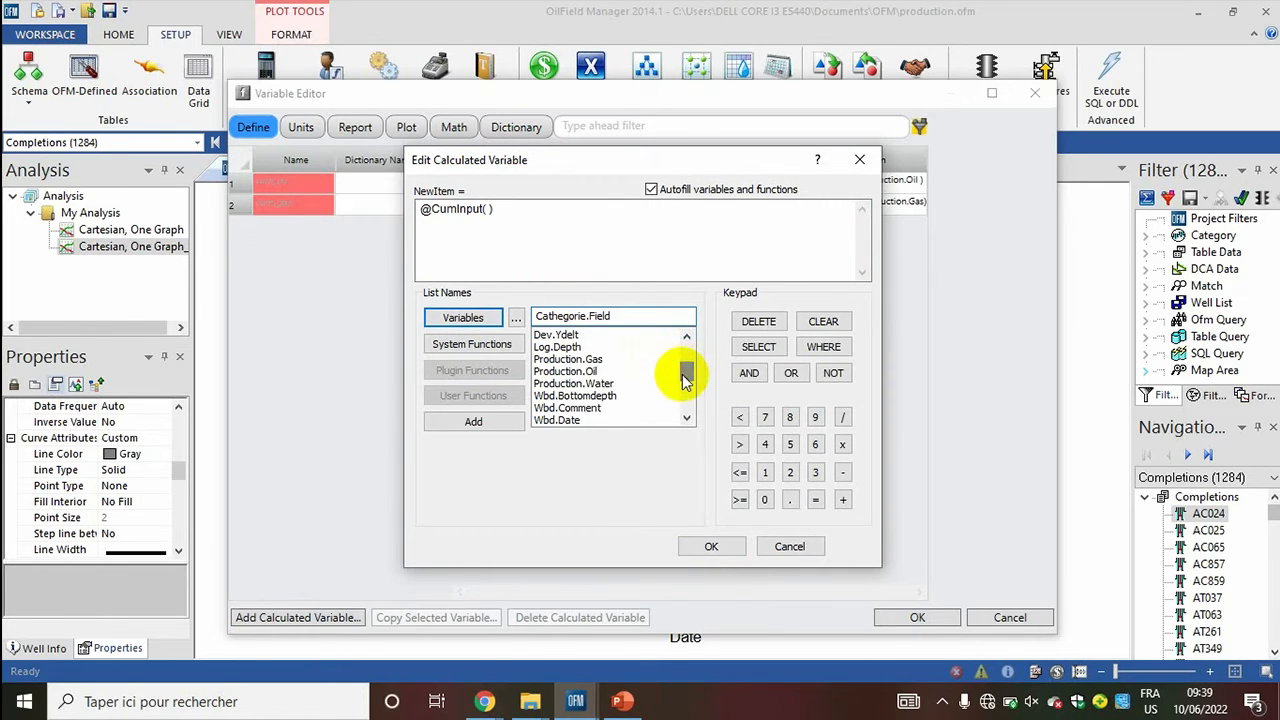
pyautogui.click(590, 384)
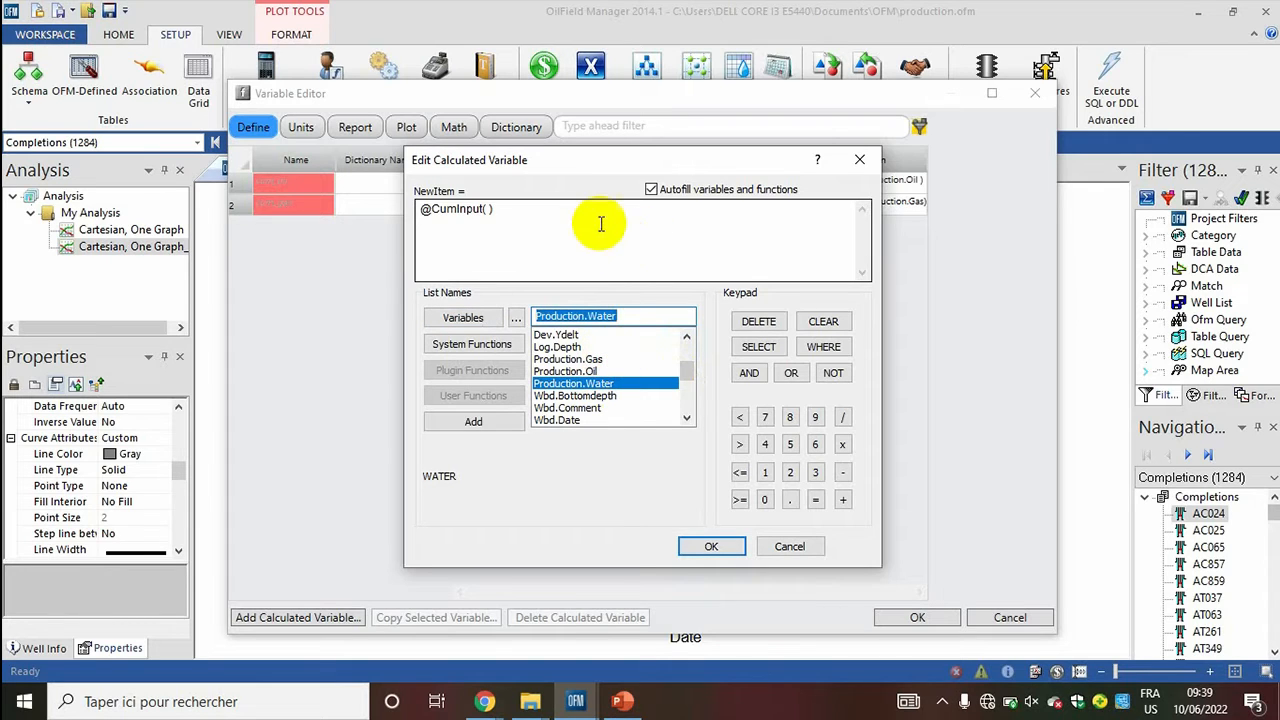
pyautogui.click(487, 211)
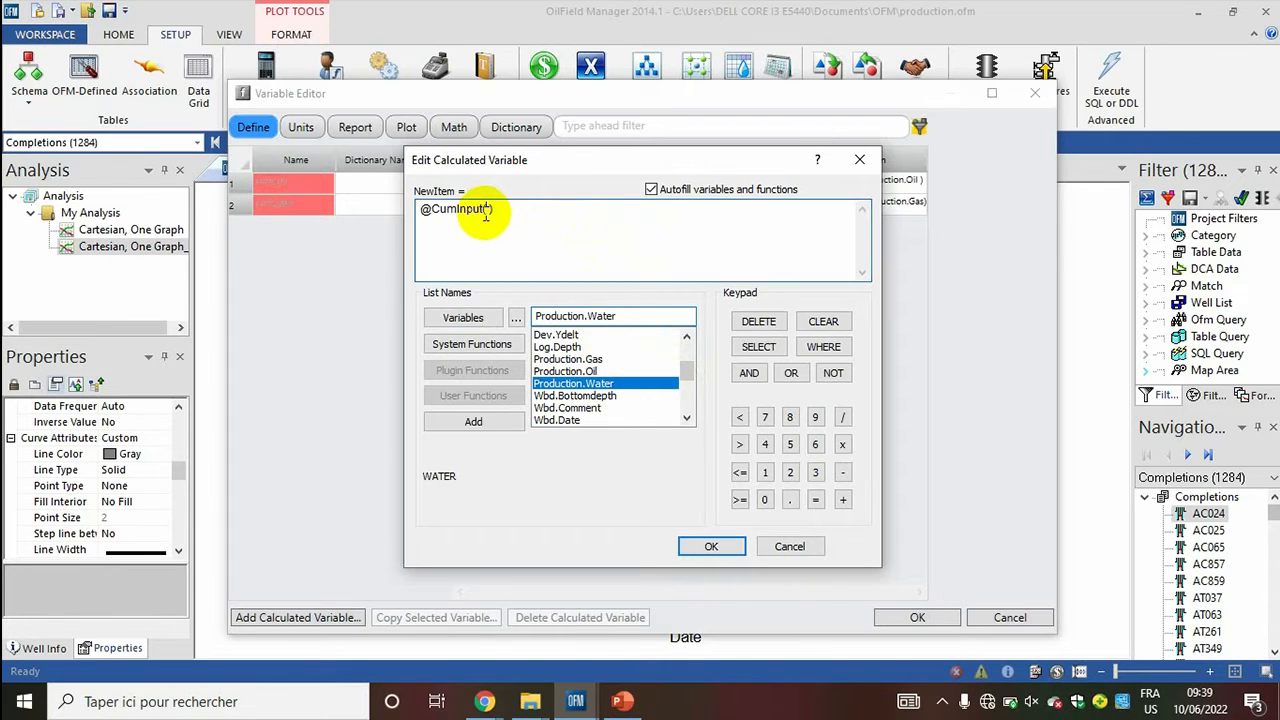
pyautogui.click(484, 424)
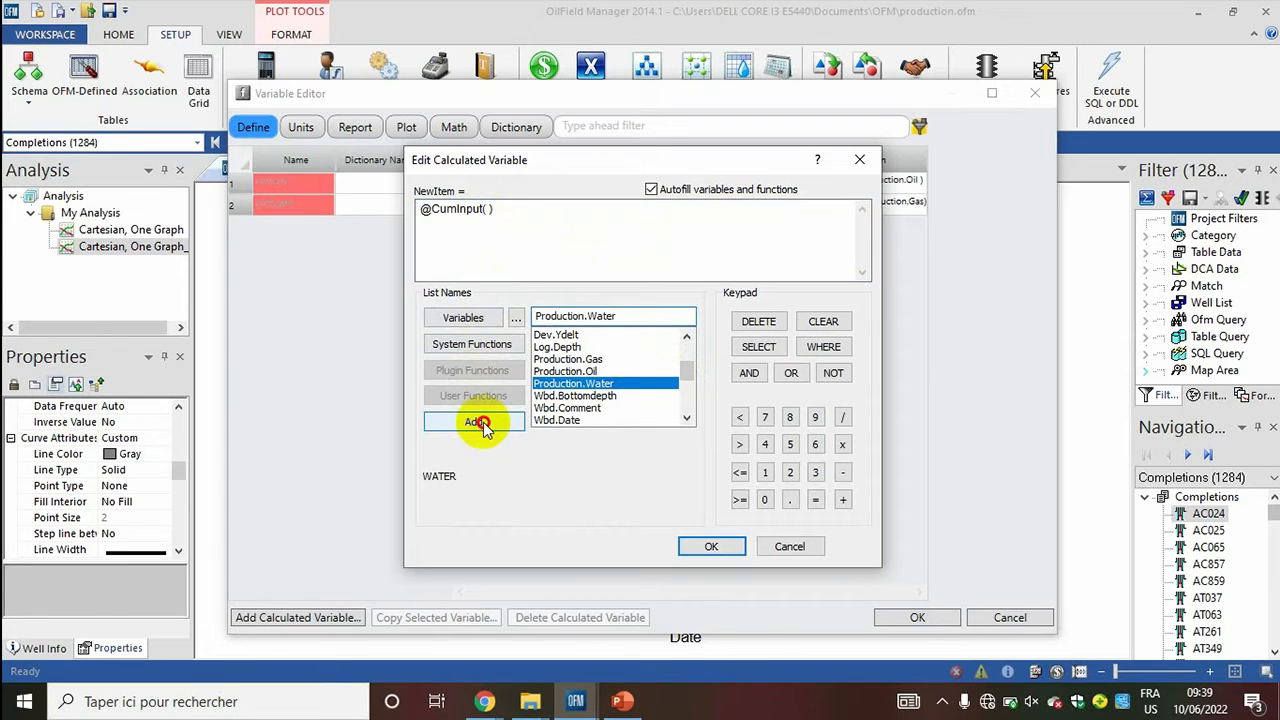
pyautogui.click(703, 547)
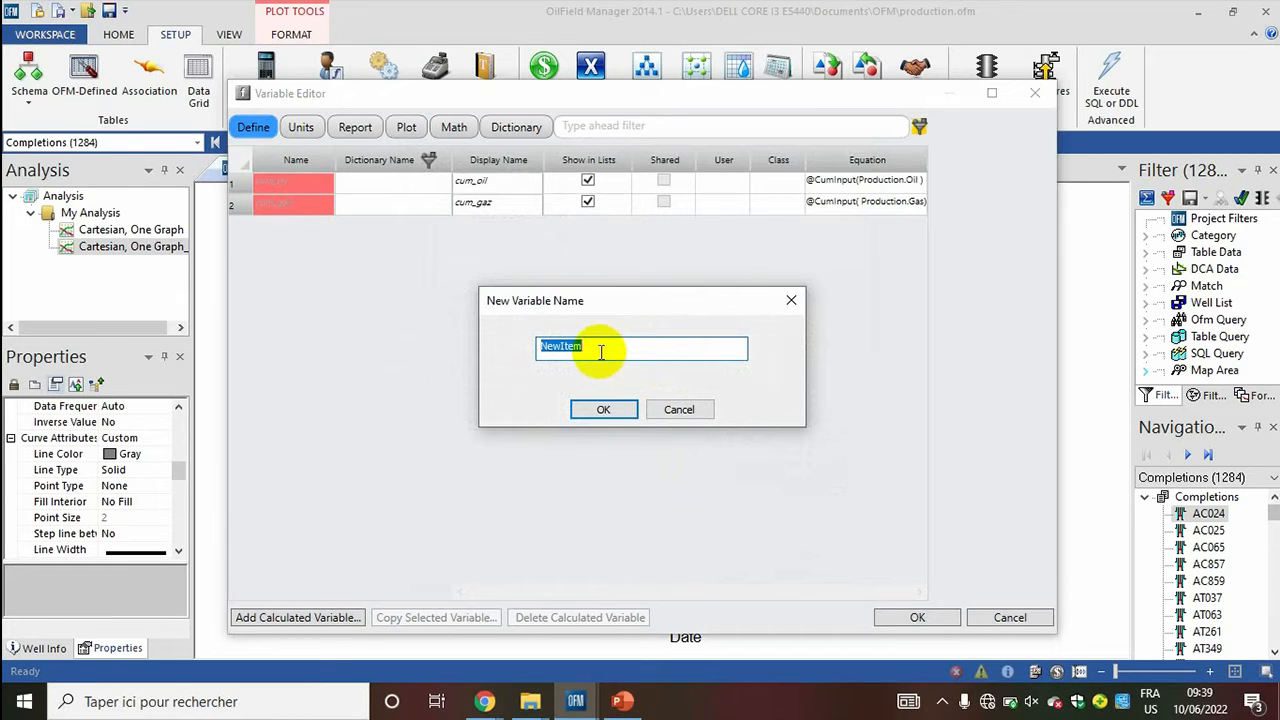
# Step: Name the water calculated variable Cum_water and confirm it
pyautogui.press('BackSpace')
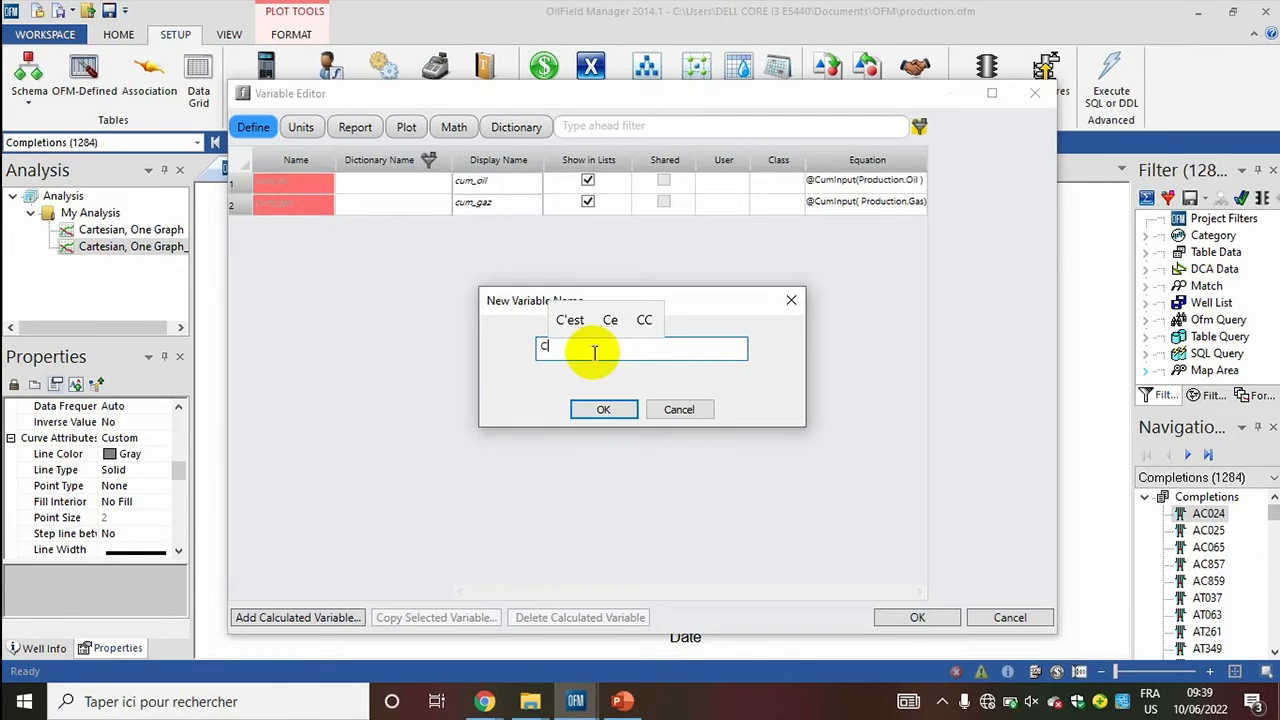
pyautogui.write('Cum')
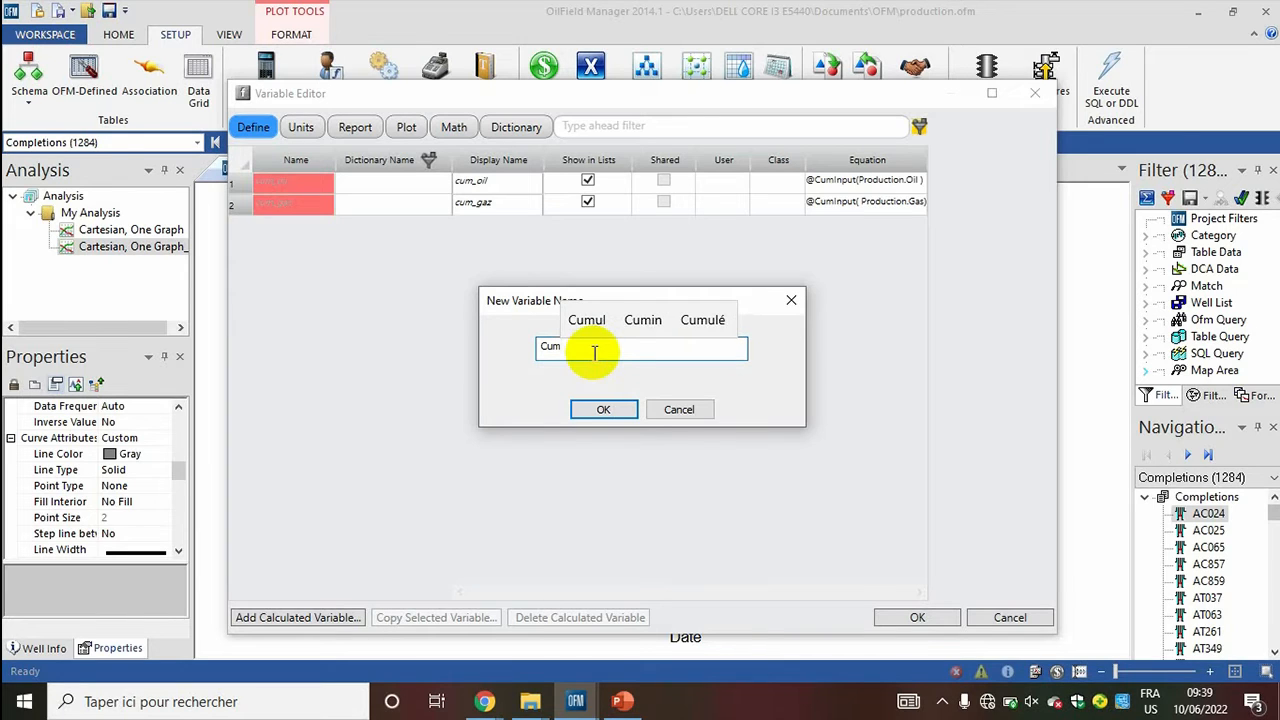
pyautogui.write('_')
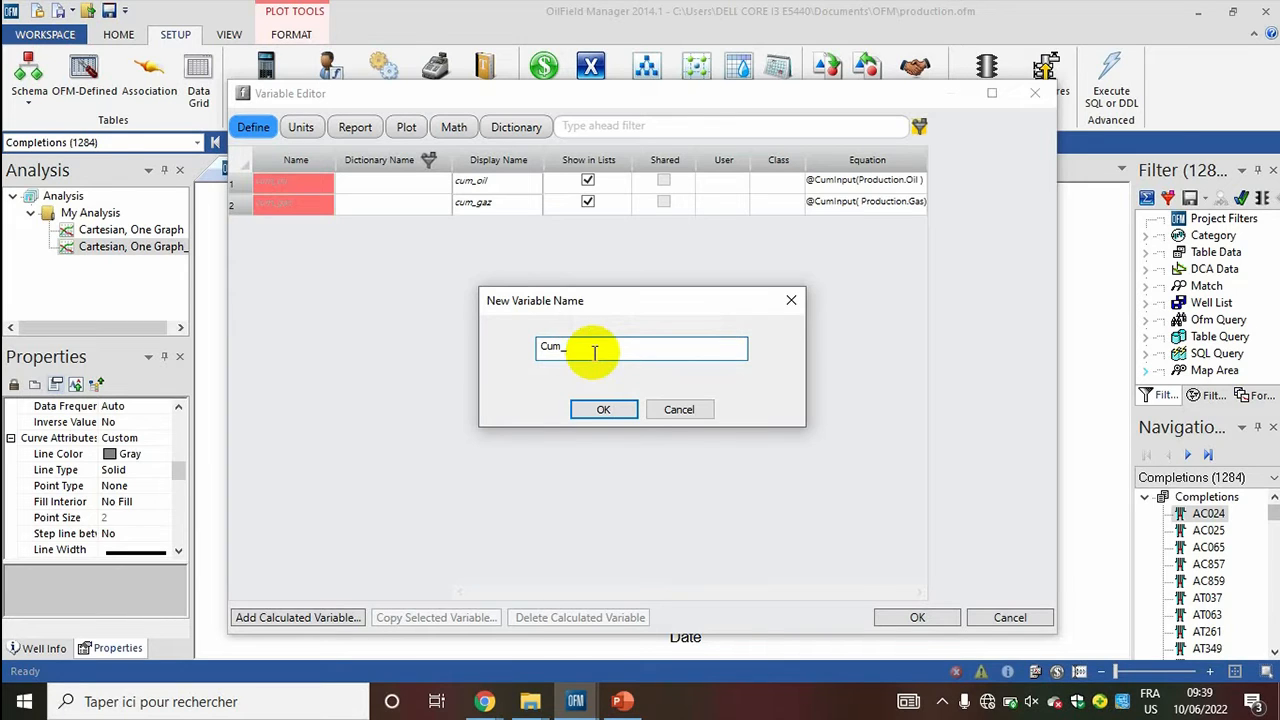
pyautogui.write('water')
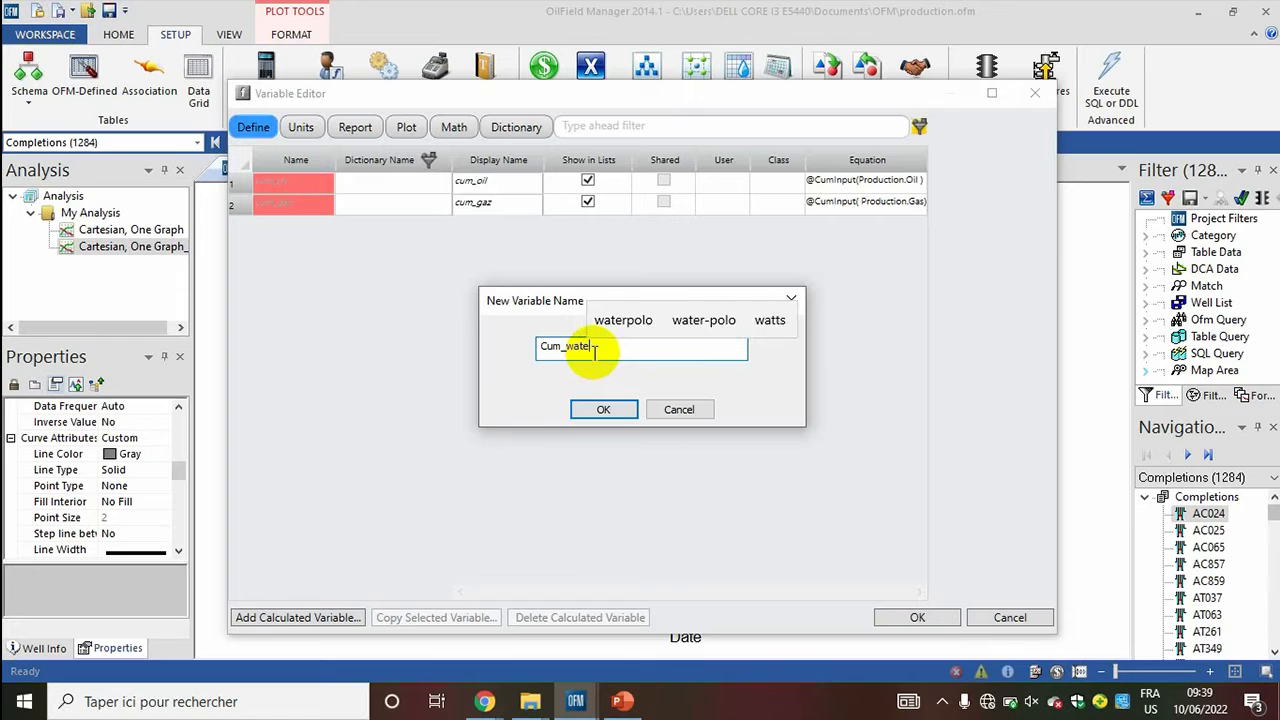
pyautogui.click(604, 409)
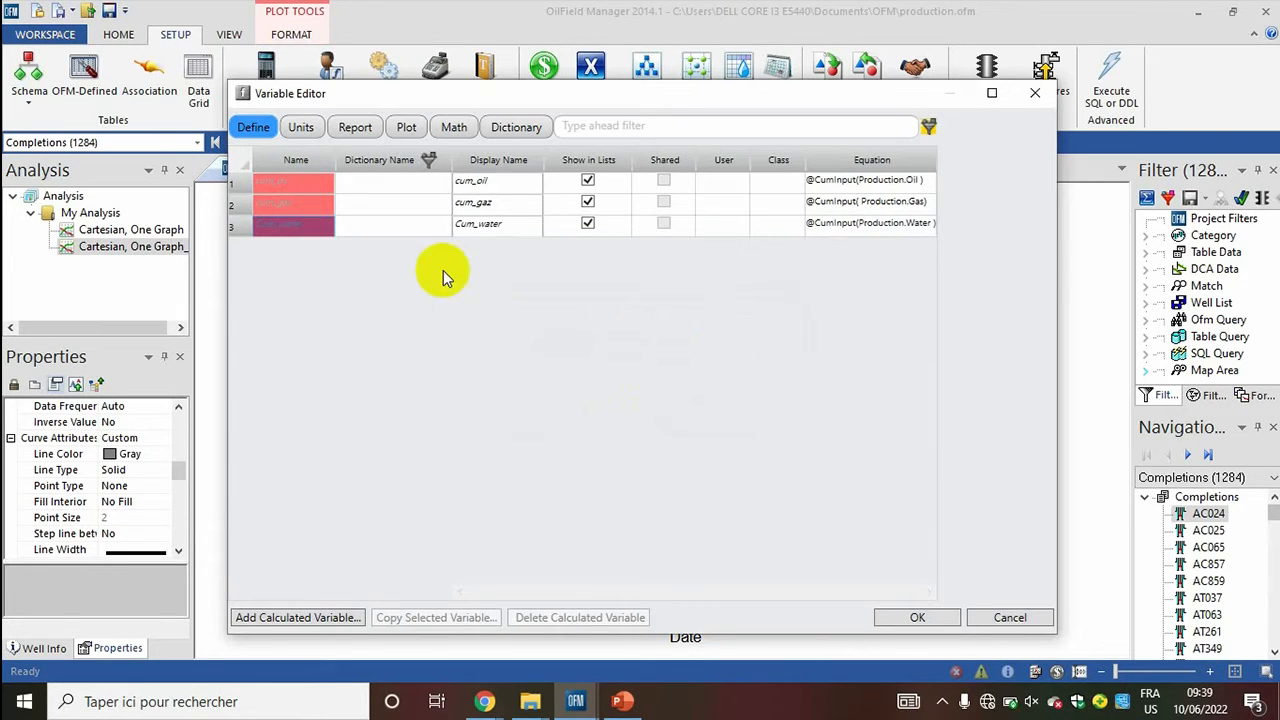
# Step: Display the unit settings of the calculated variables and set the input unit of cum_oil, cum_gaz and Cum_water to English
pyautogui.click(302, 128)
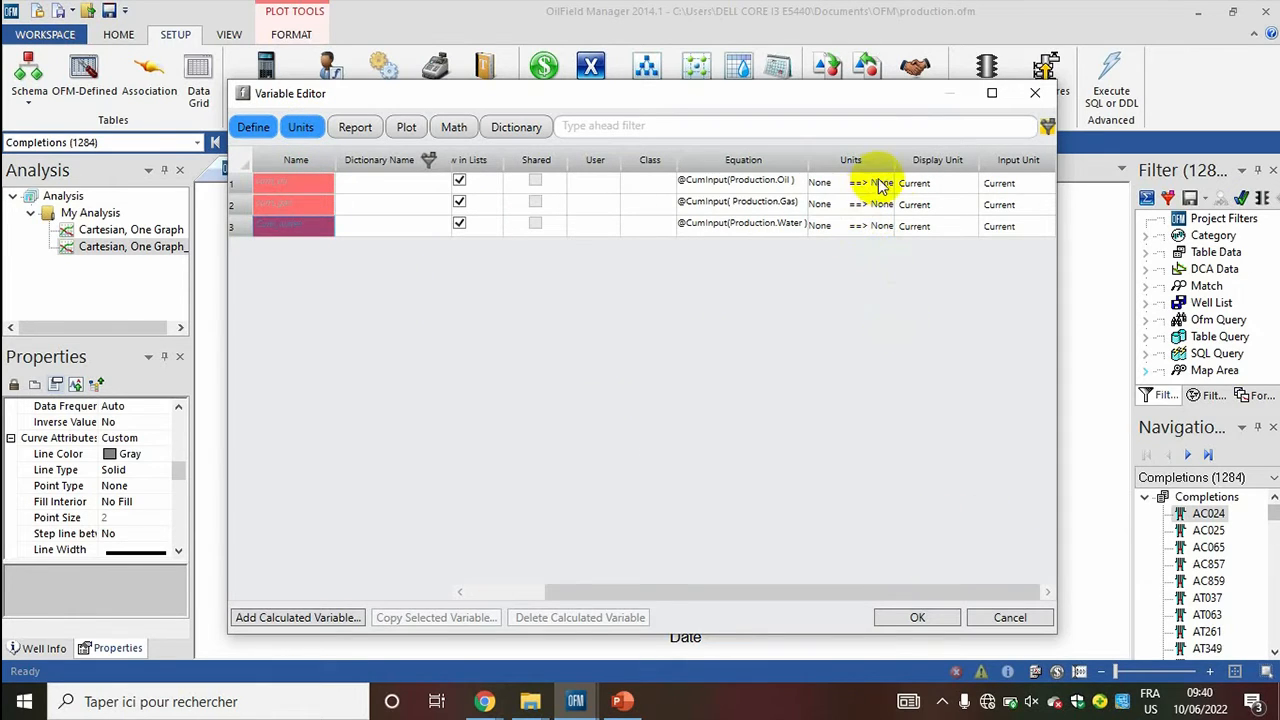
pyautogui.click(999, 185)
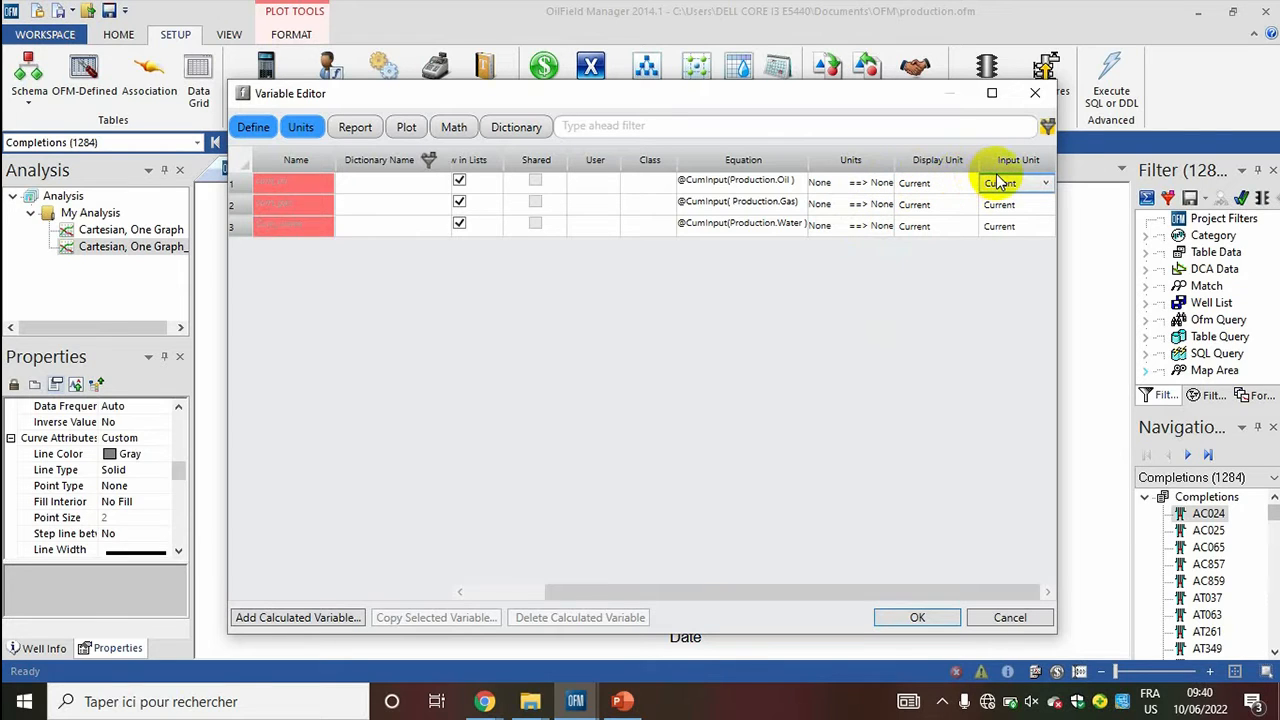
pyautogui.click(1000, 184)
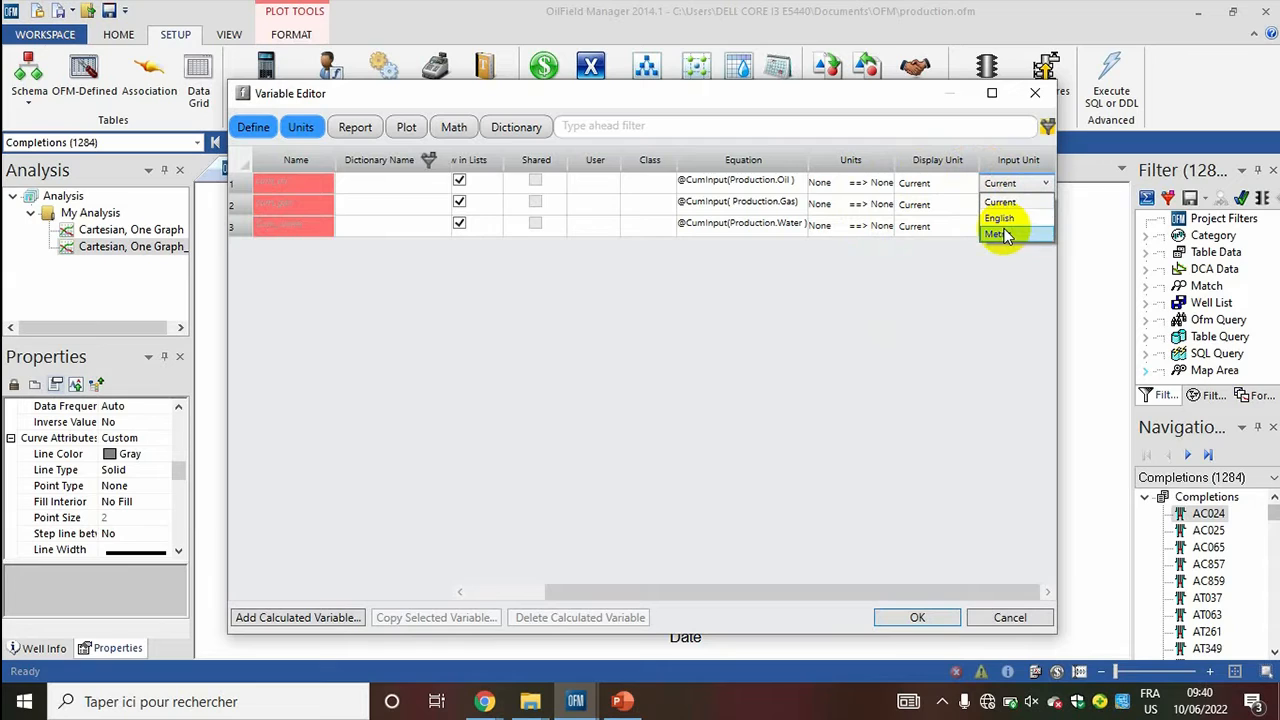
pyautogui.click(999, 218)
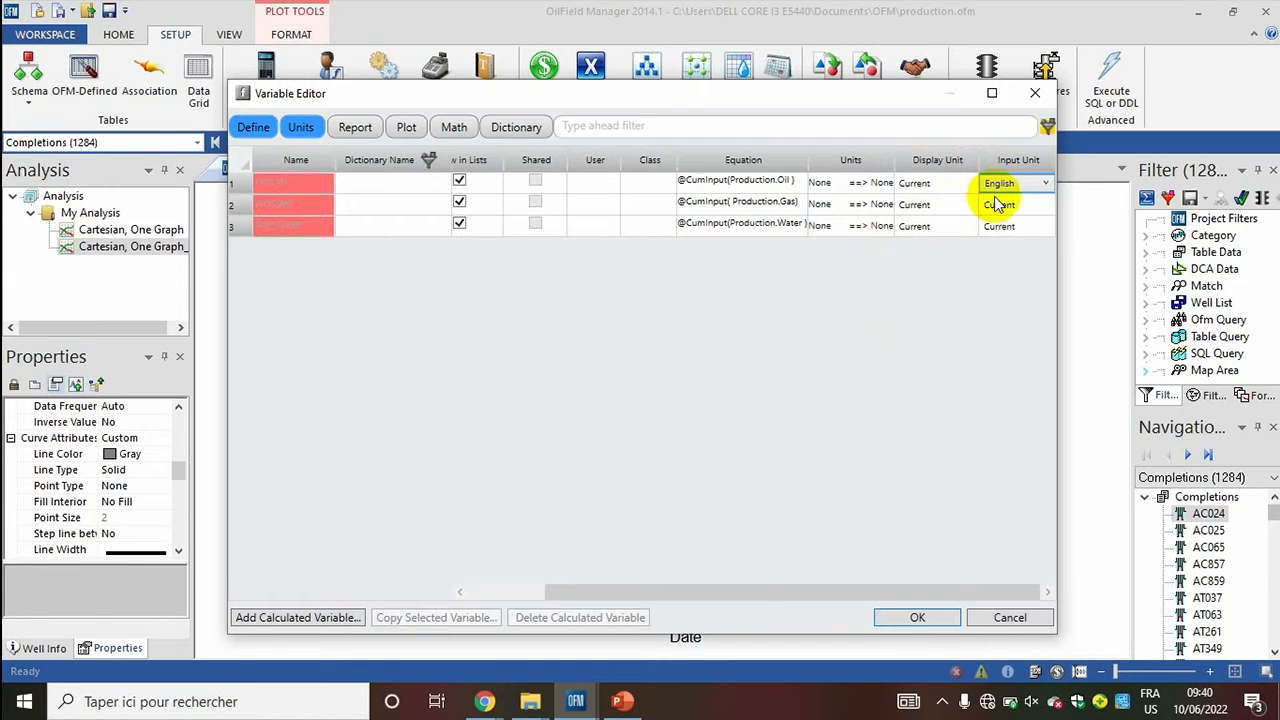
pyautogui.click(998, 205)
pyautogui.click(1000, 210)
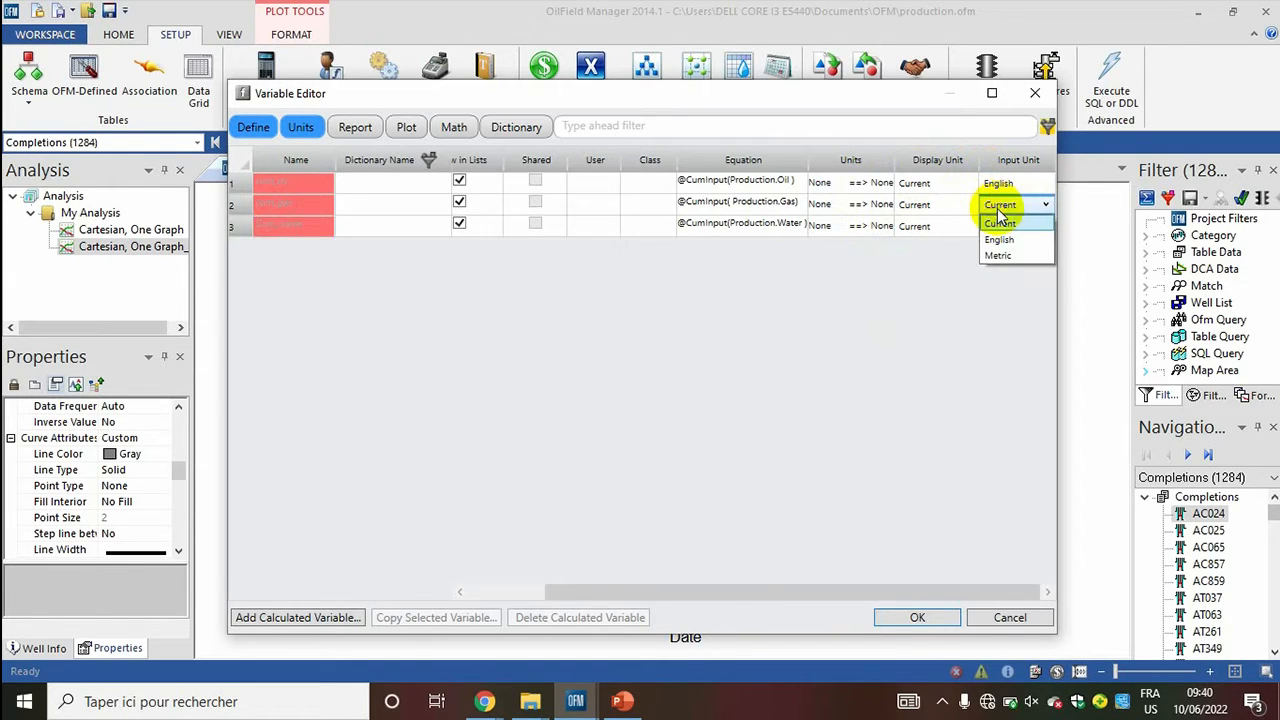
pyautogui.click(1000, 241)
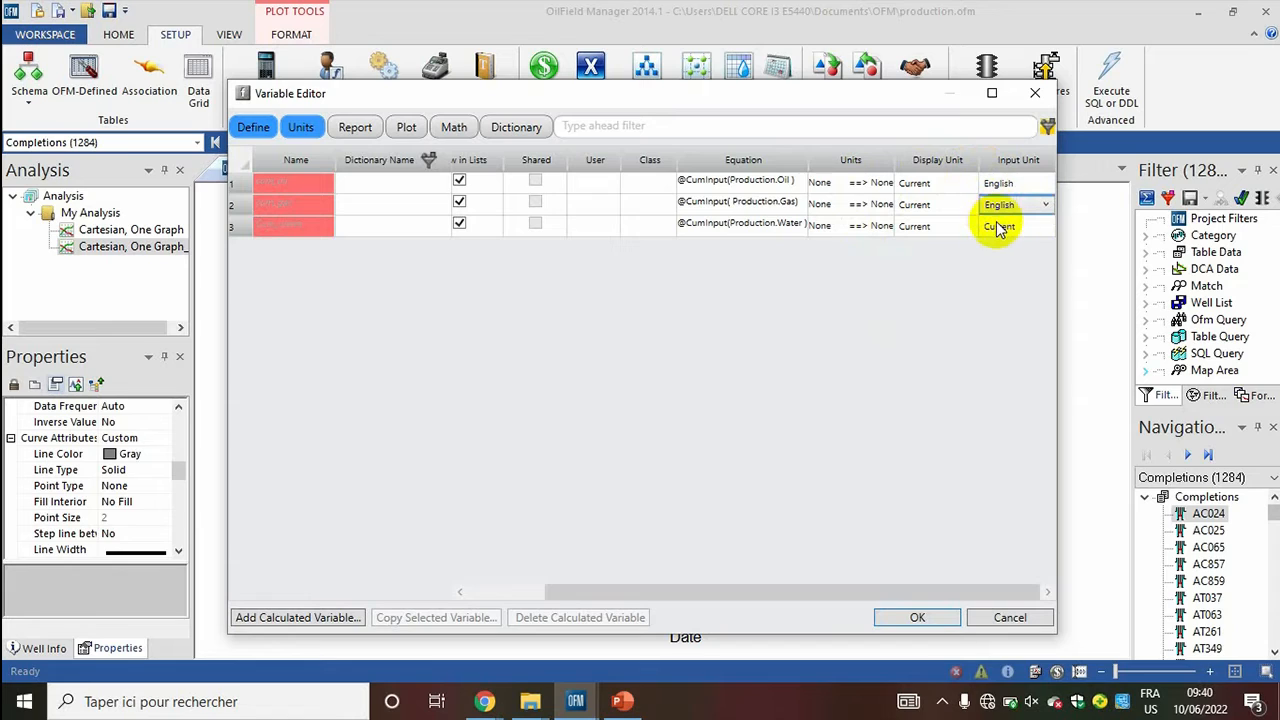
pyautogui.click(998, 226)
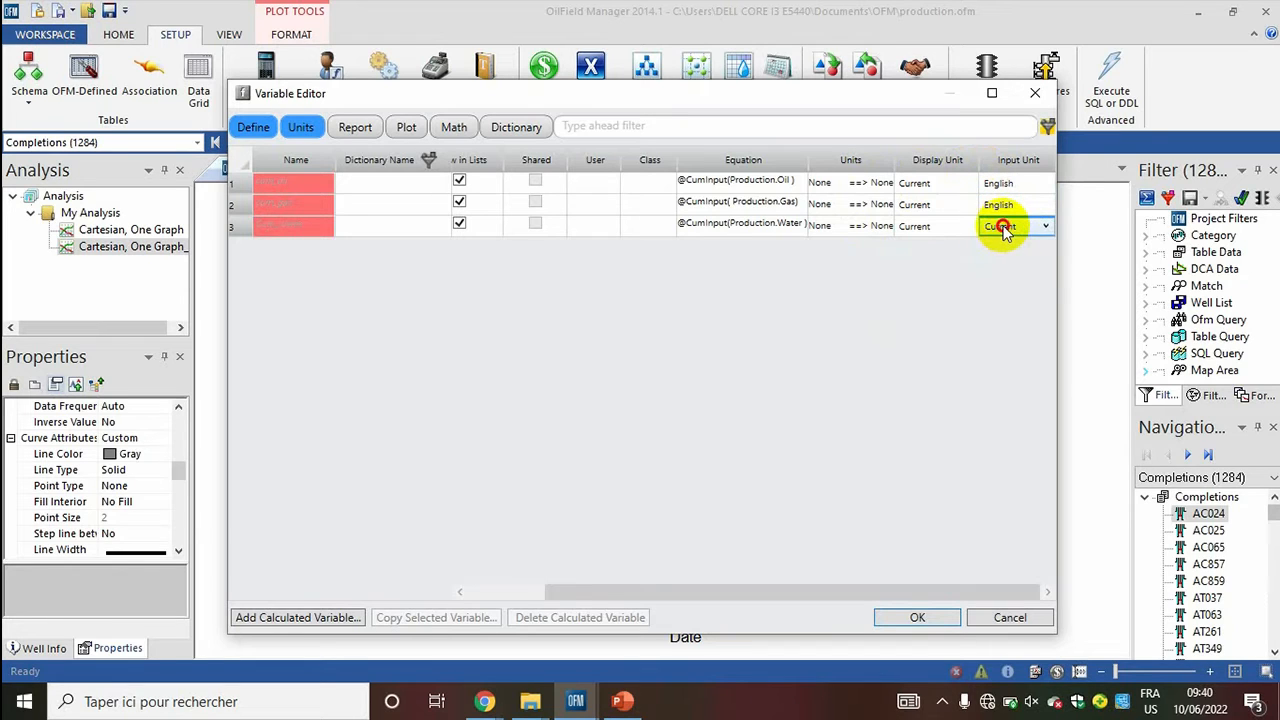
pyautogui.click(1003, 228)
pyautogui.click(1003, 263)
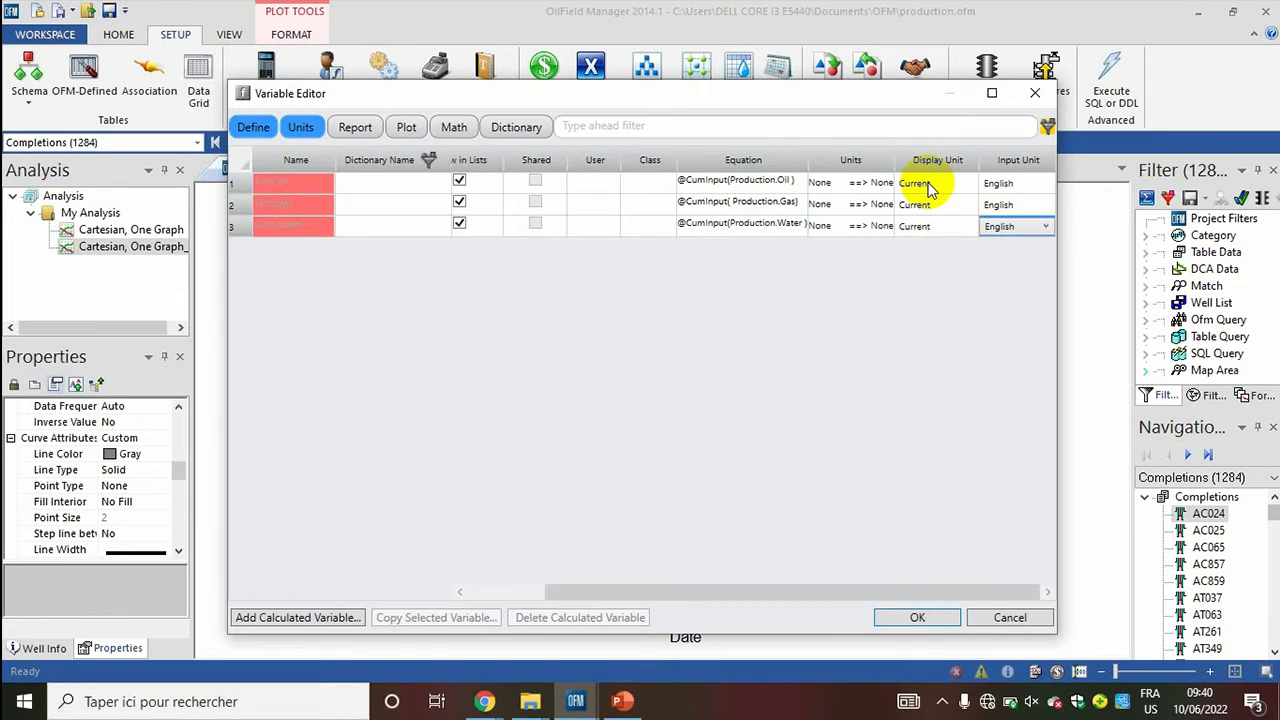
# Step: Set the units of the cum_oil variable to bbl ==> m3
pyautogui.click(866, 188)
pyautogui.click(870, 190)
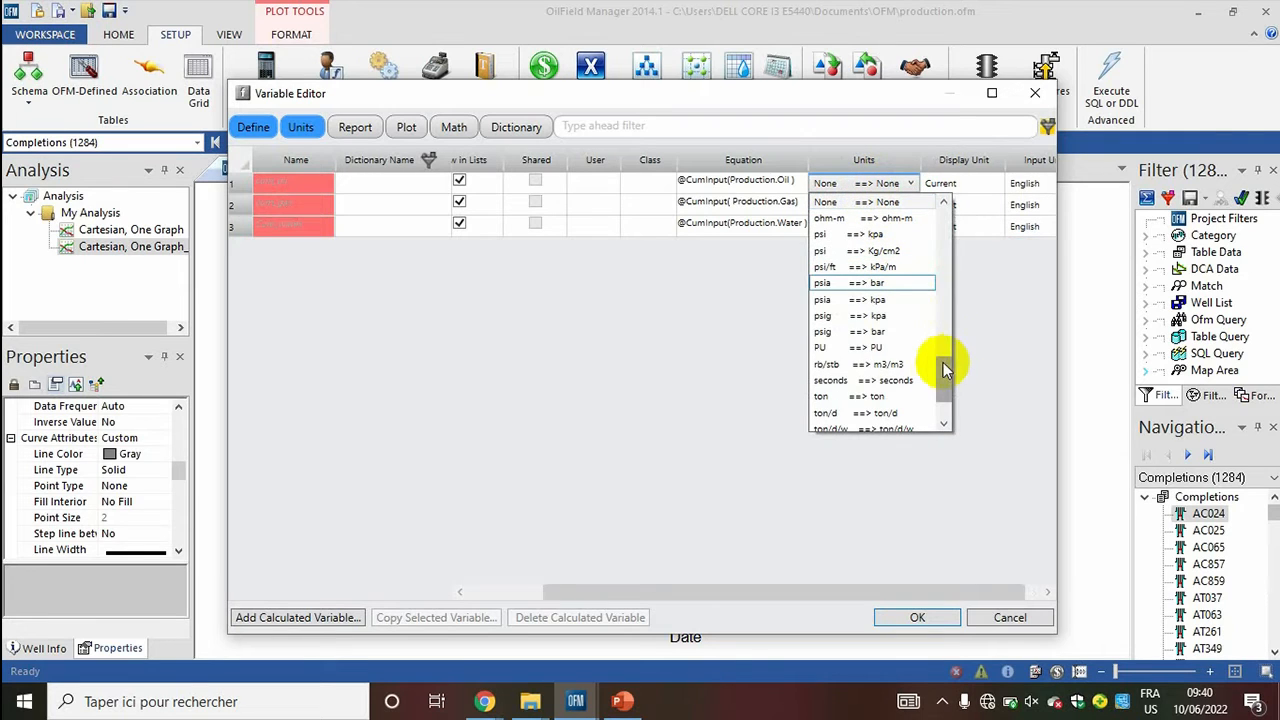
pyautogui.scroll(1, 938, 368)
pyautogui.moveTo(938, 368); pyautogui.dragTo(943, 255)
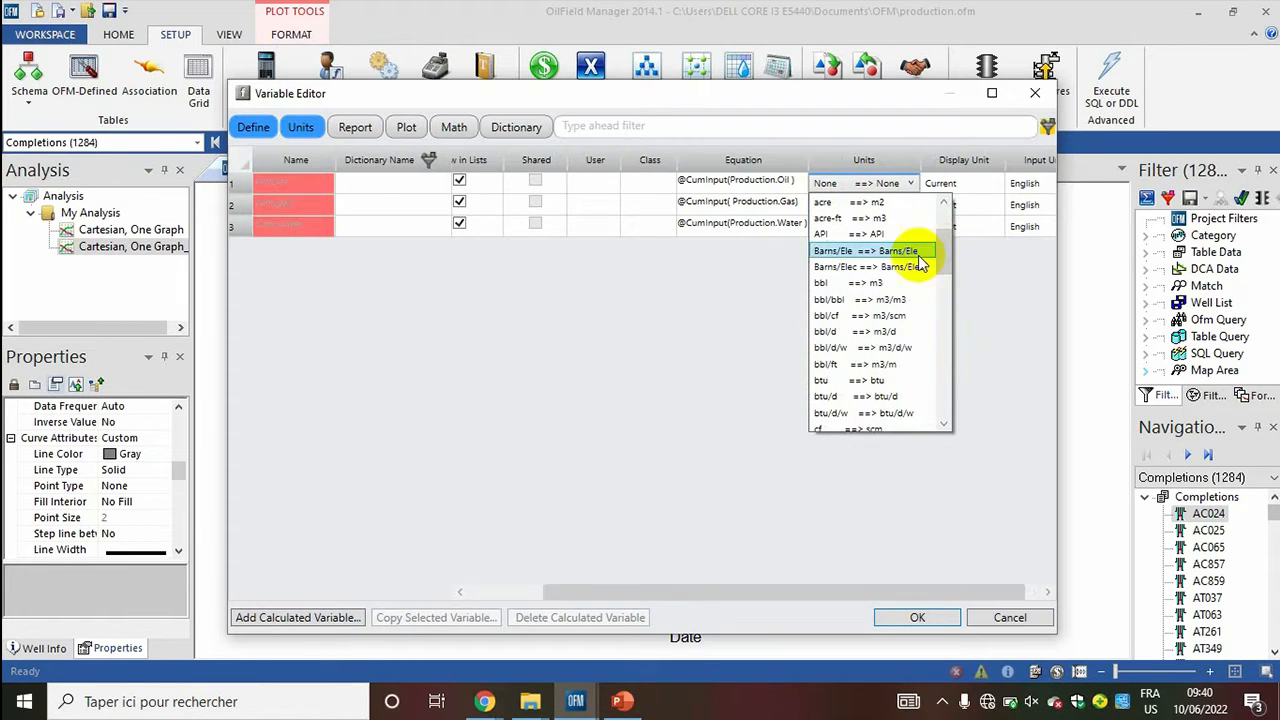
pyautogui.click(866, 282)
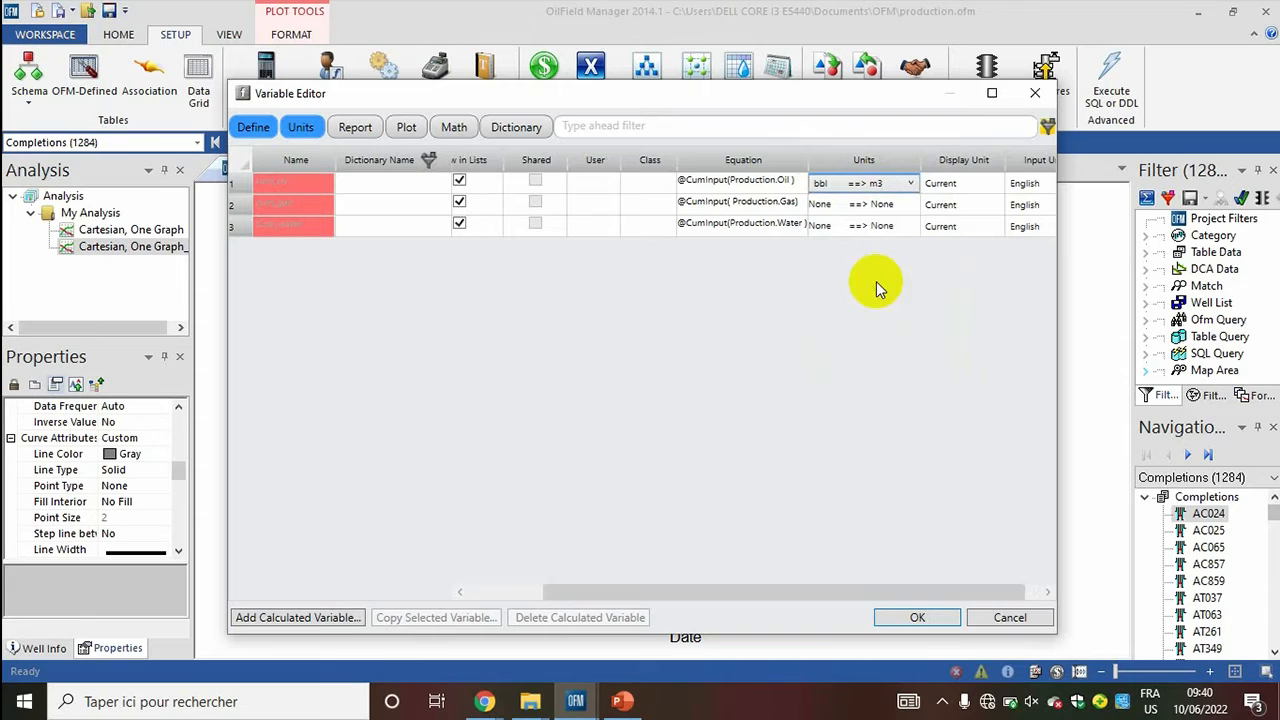
# Step: Set the units of the cum_gaz variable to cf ==> scm
pyautogui.click(872, 204)
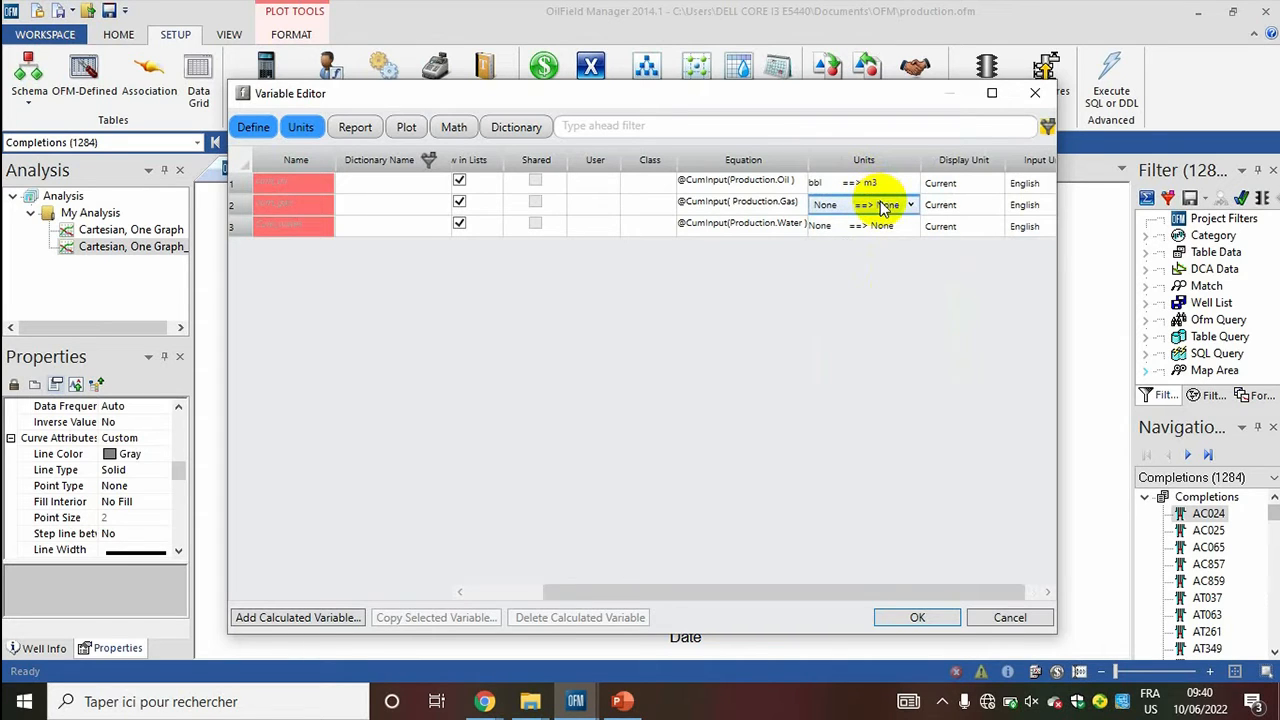
pyautogui.click(883, 207)
pyautogui.moveTo(945, 402); pyautogui.dragTo(945, 322)
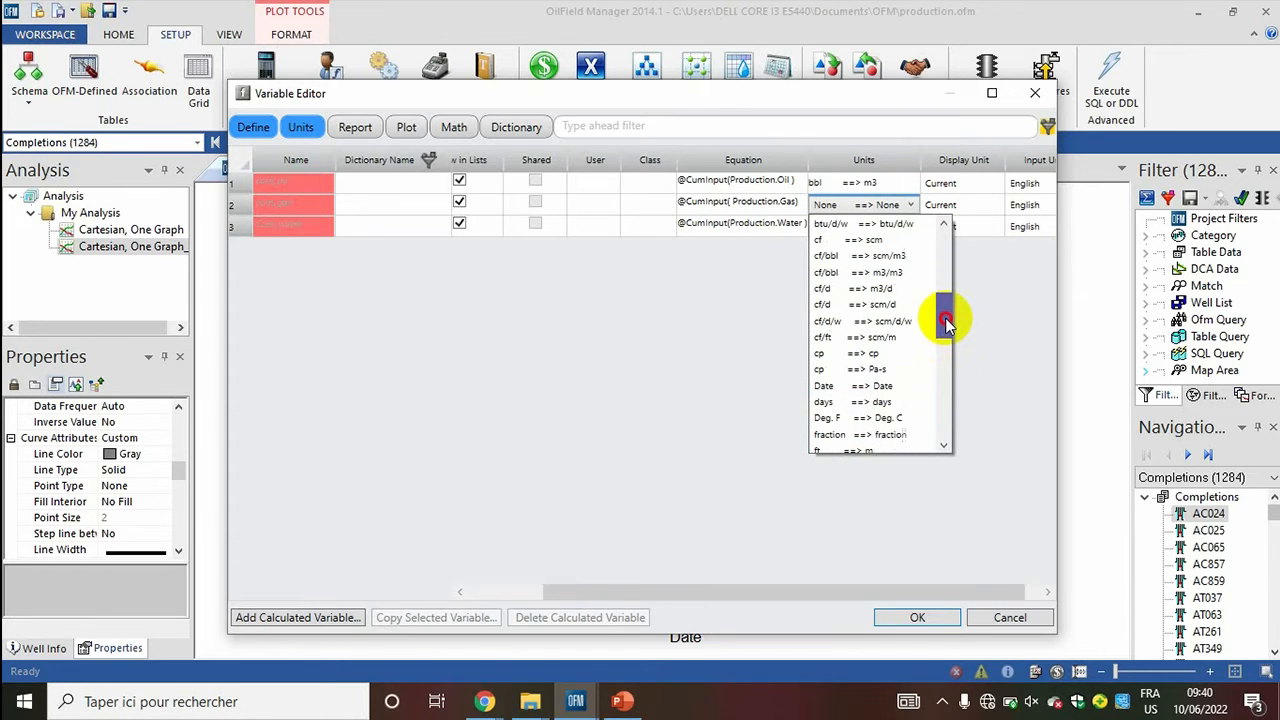
pyautogui.click(873, 258)
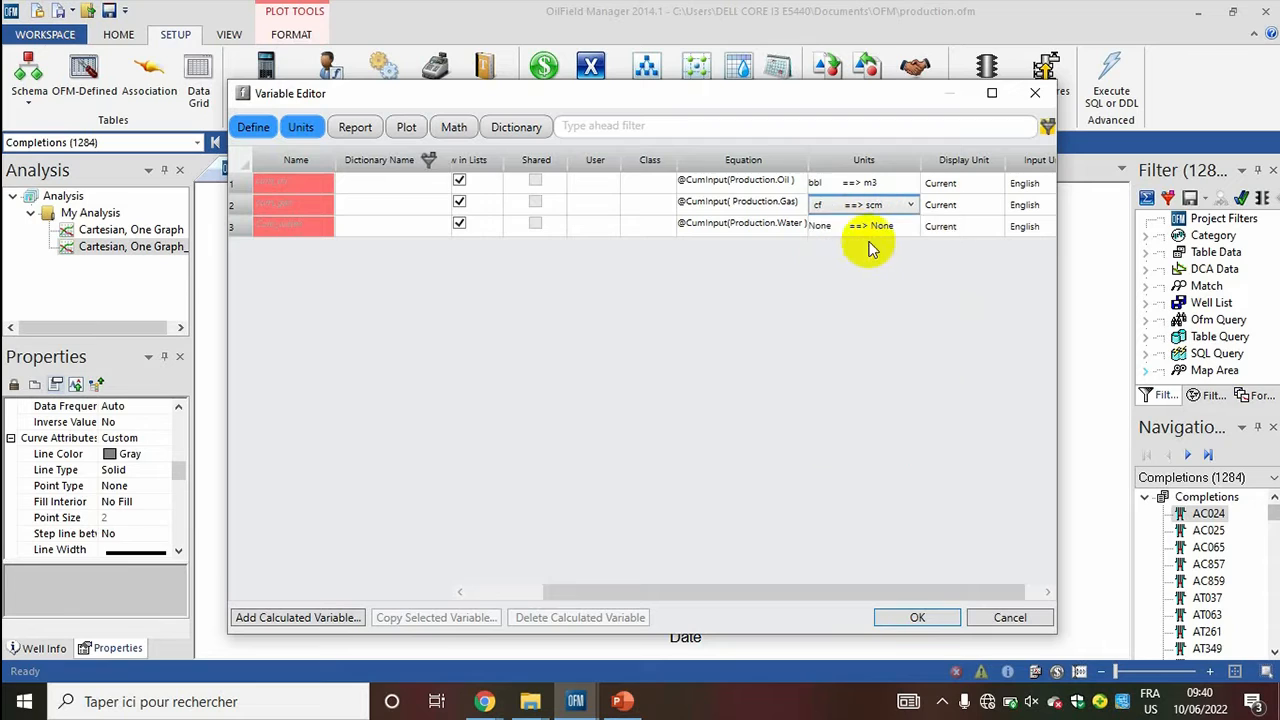
# Step: Set the units of the Cum_water variable to bbl ==> m3 and accept the calculated variable definitions
pyautogui.click(863, 228)
pyautogui.click(863, 228)
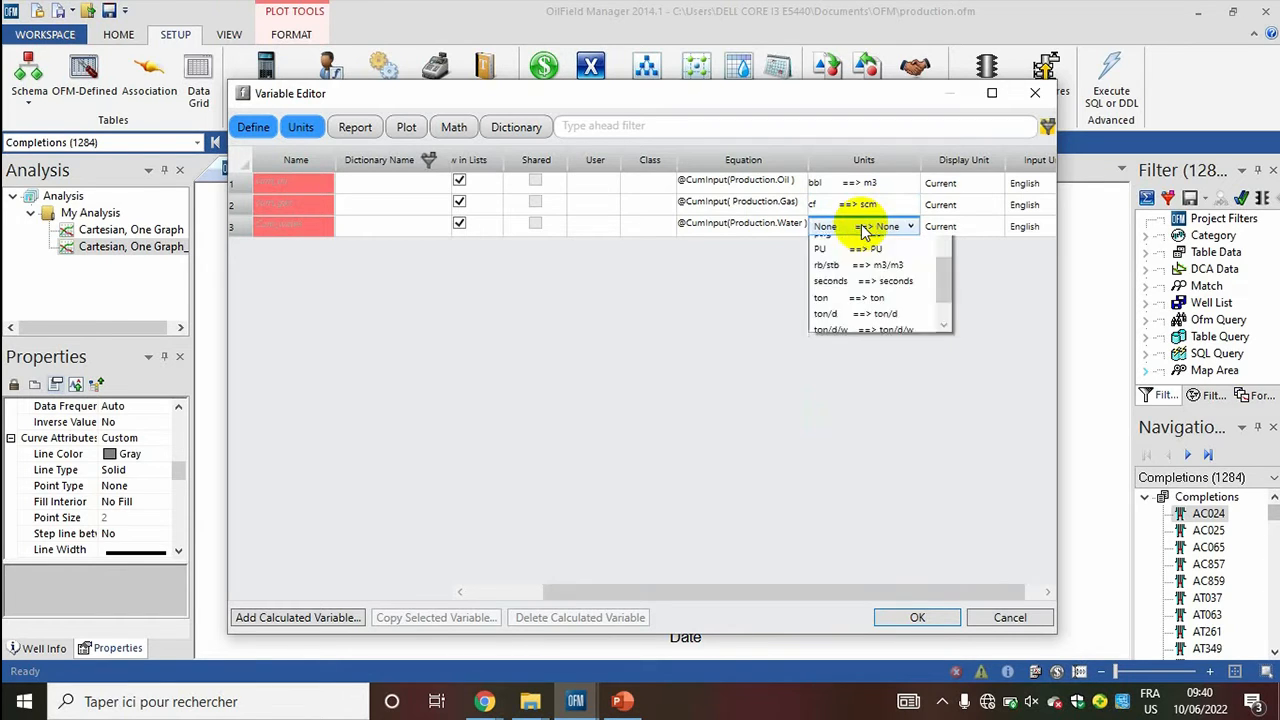
pyautogui.moveTo(939, 414); pyautogui.dragTo(946, 290)
pyautogui.click(890, 311)
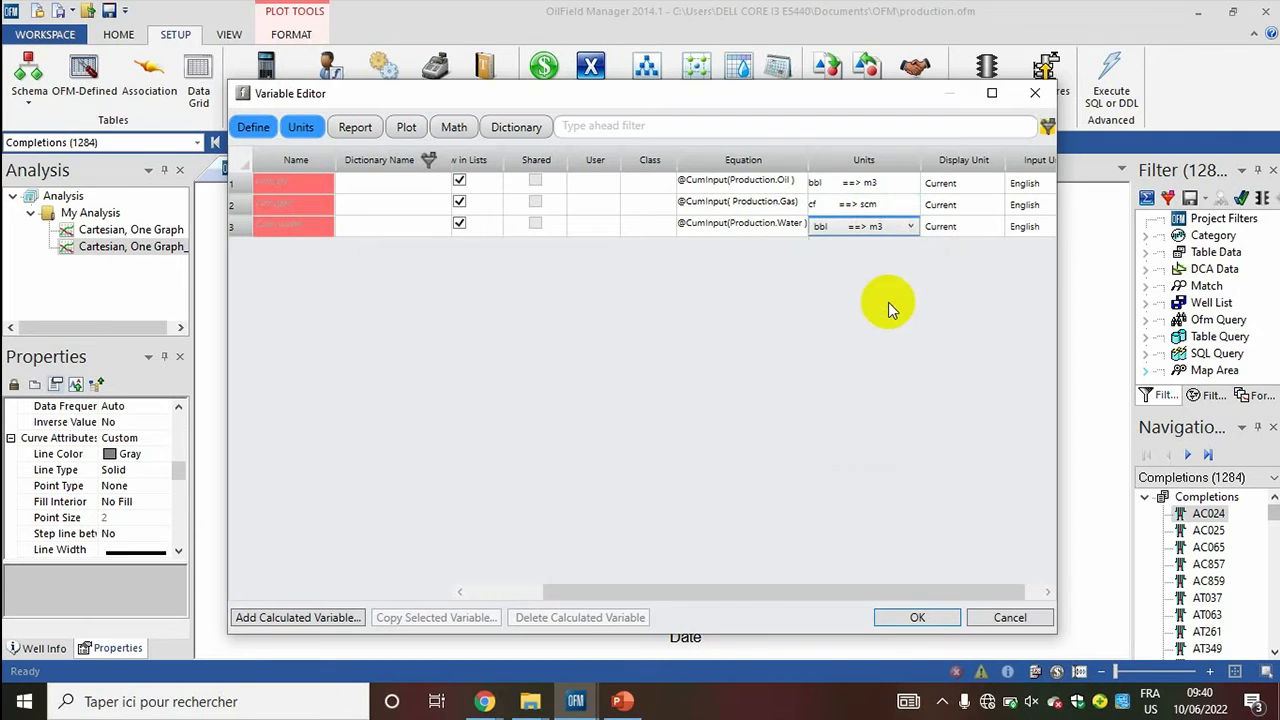
pyautogui.click(917, 619)
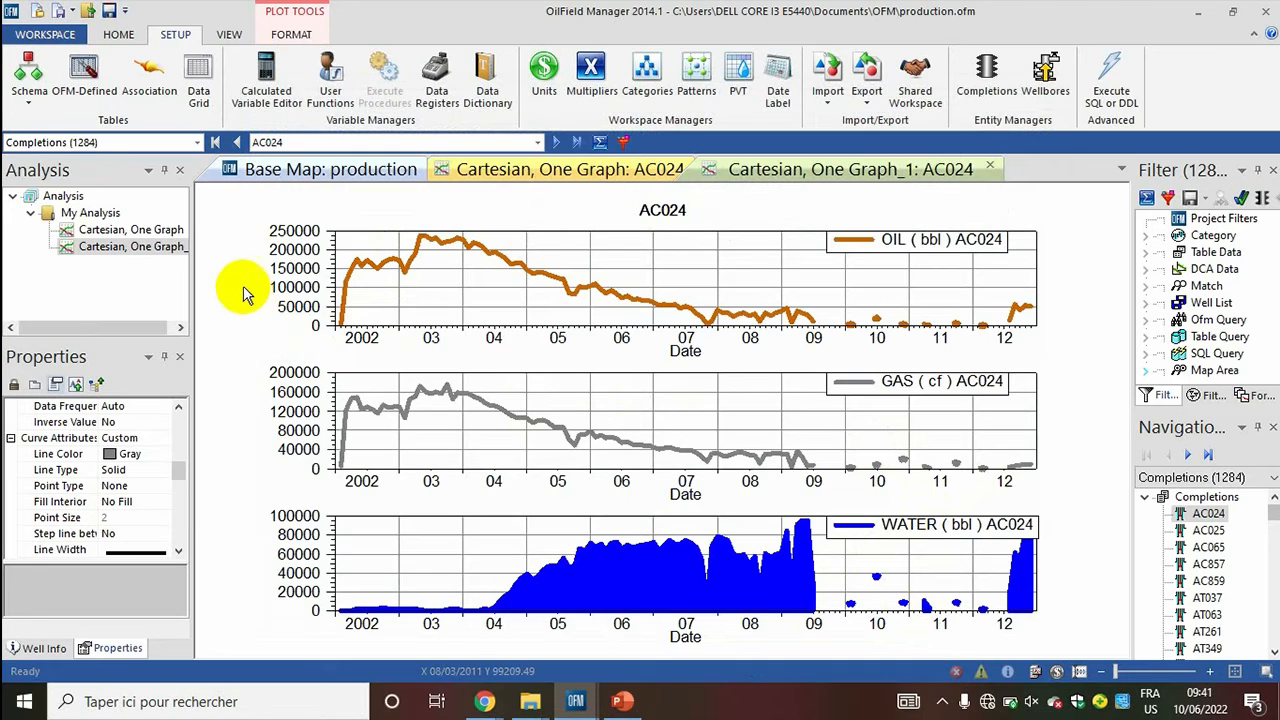
# Step: Create a Regular report and add Date as its first variable
pyautogui.click(119, 35)
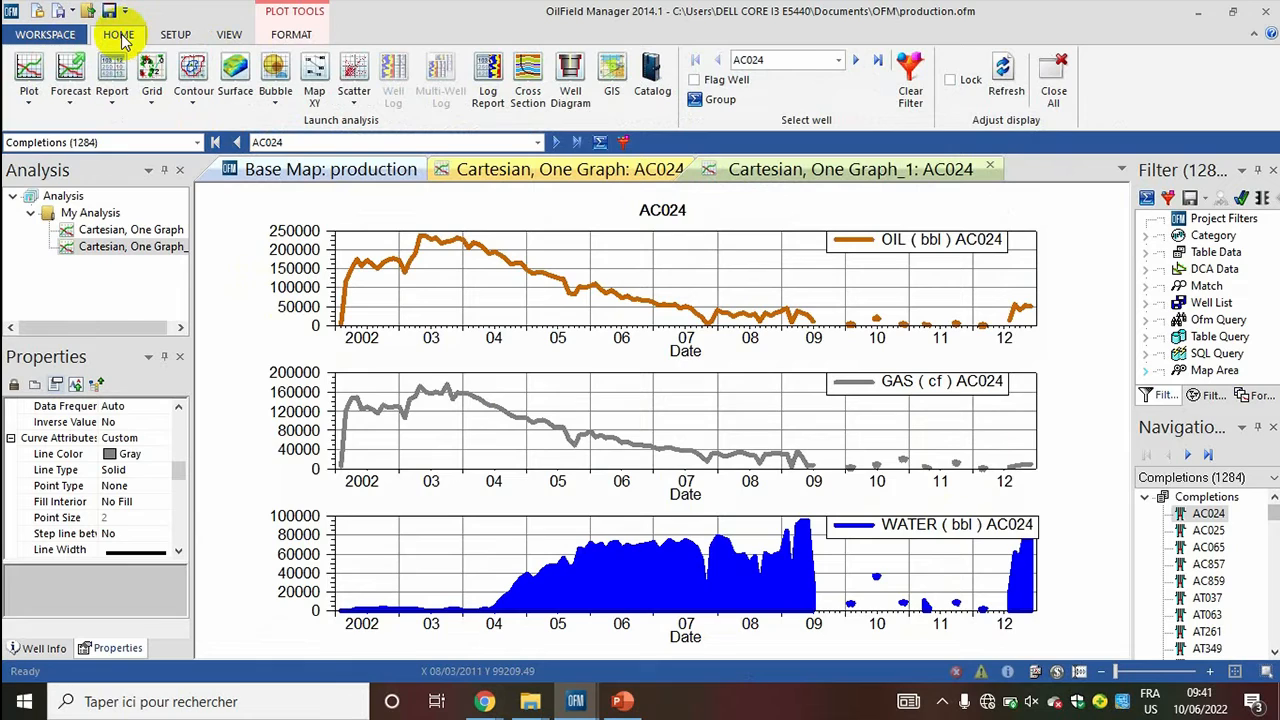
pyautogui.click(110, 103)
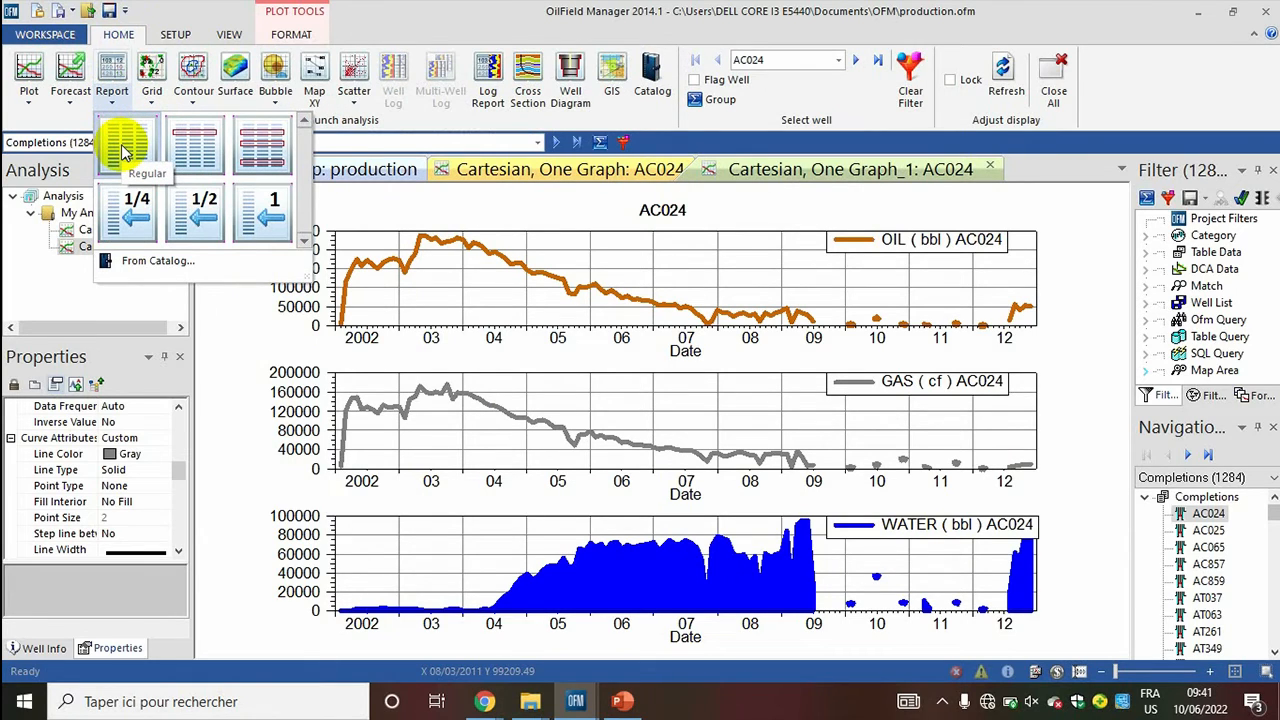
pyautogui.click(121, 144)
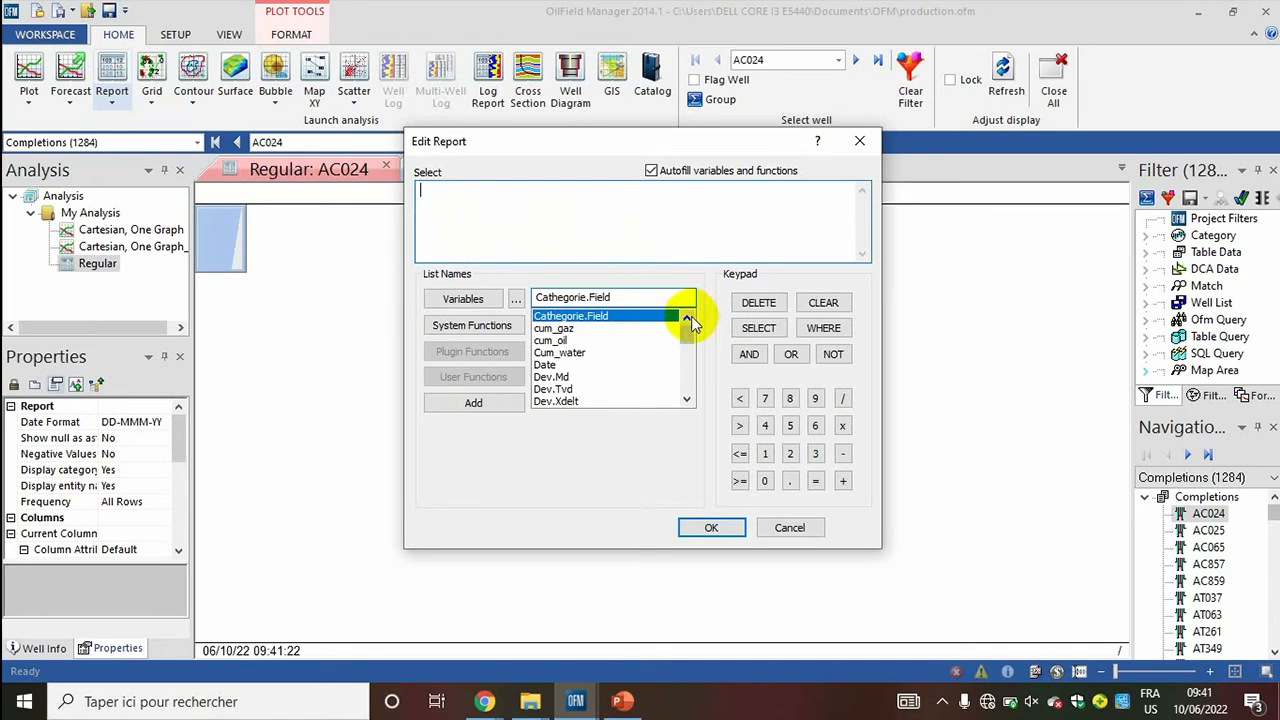
pyautogui.moveTo(688, 337); pyautogui.dragTo(688, 340)
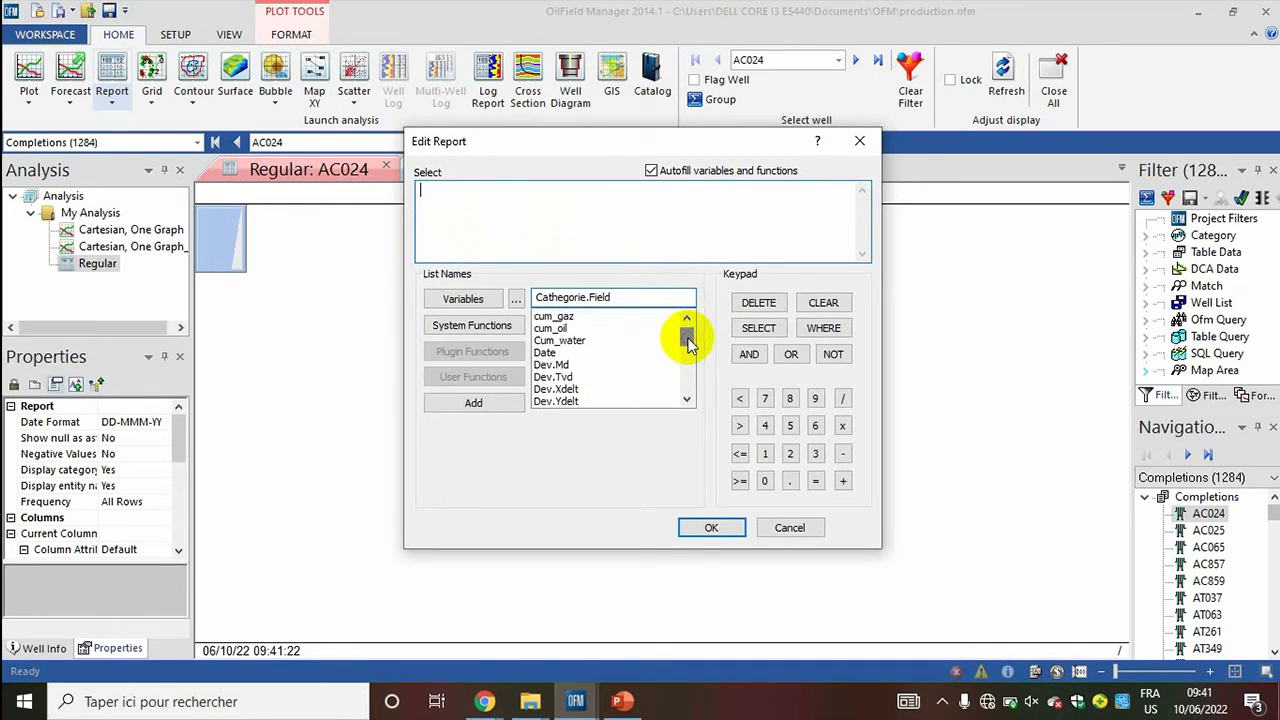
pyautogui.click(546, 353)
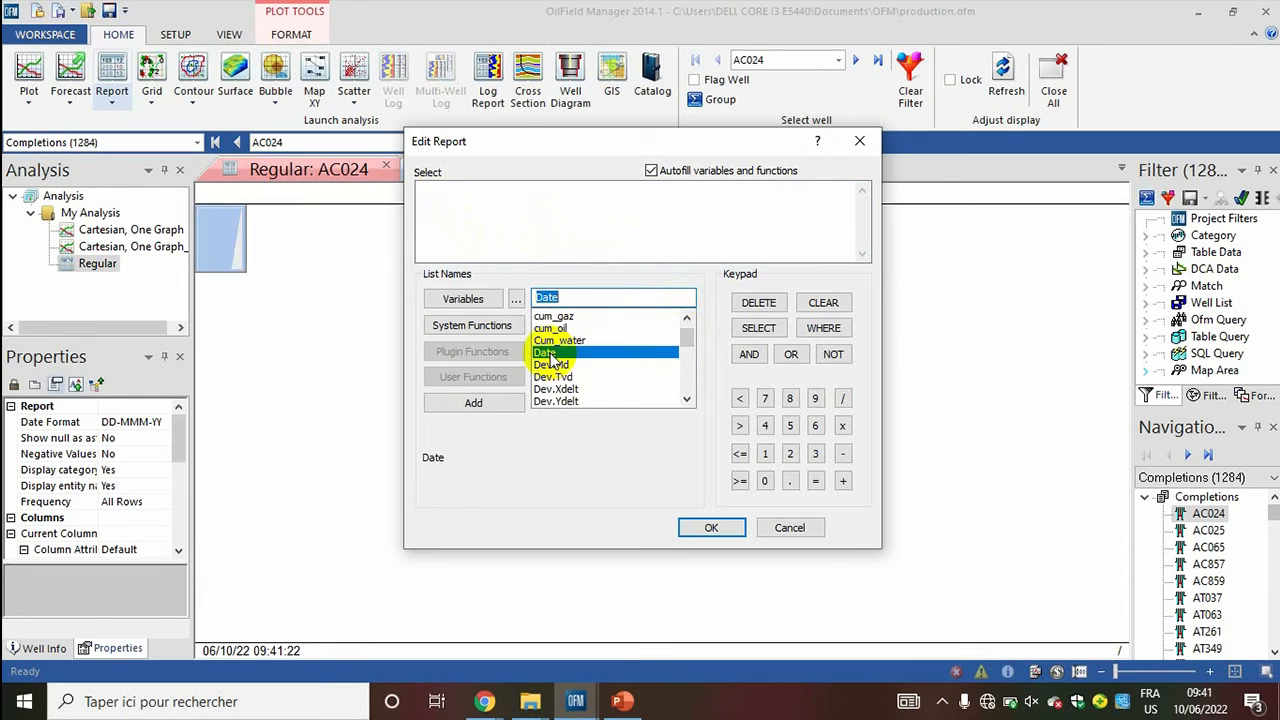
pyautogui.click(491, 403)
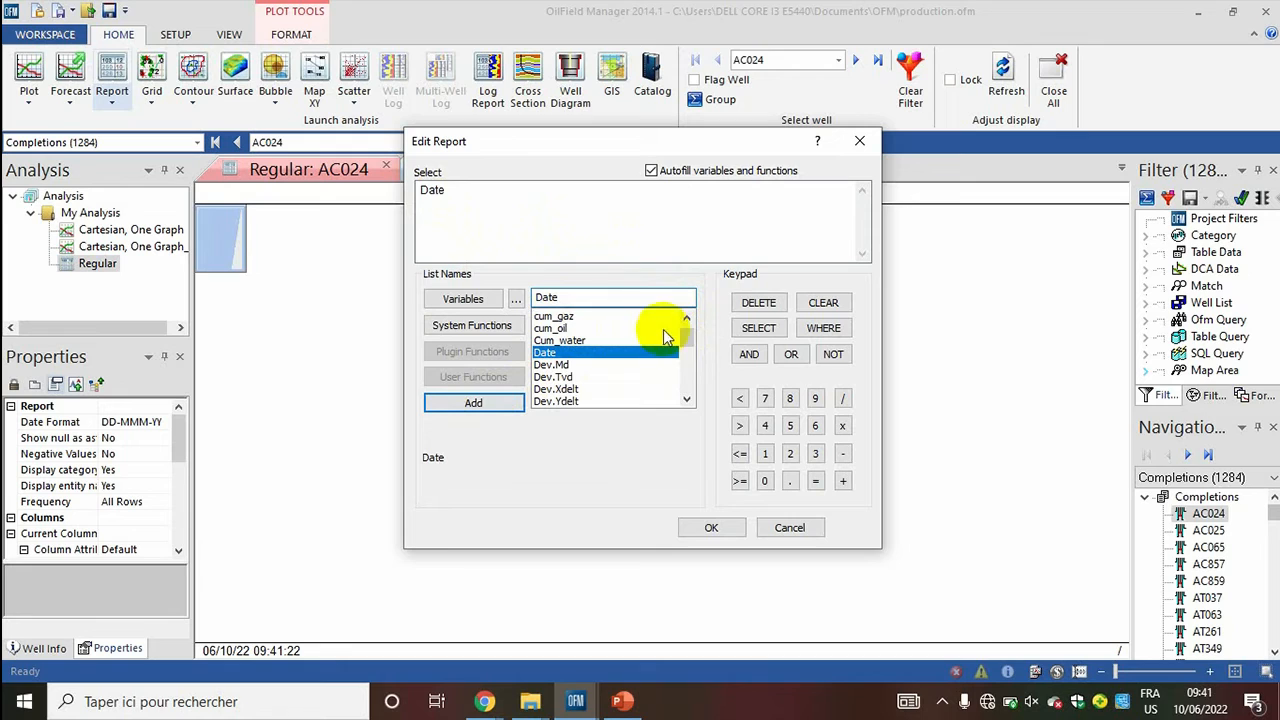
# Step: Add Production.Oil, cum_oil and Cum_water to the report's selected variables
pyautogui.moveTo(686, 338); pyautogui.dragTo(687, 360)
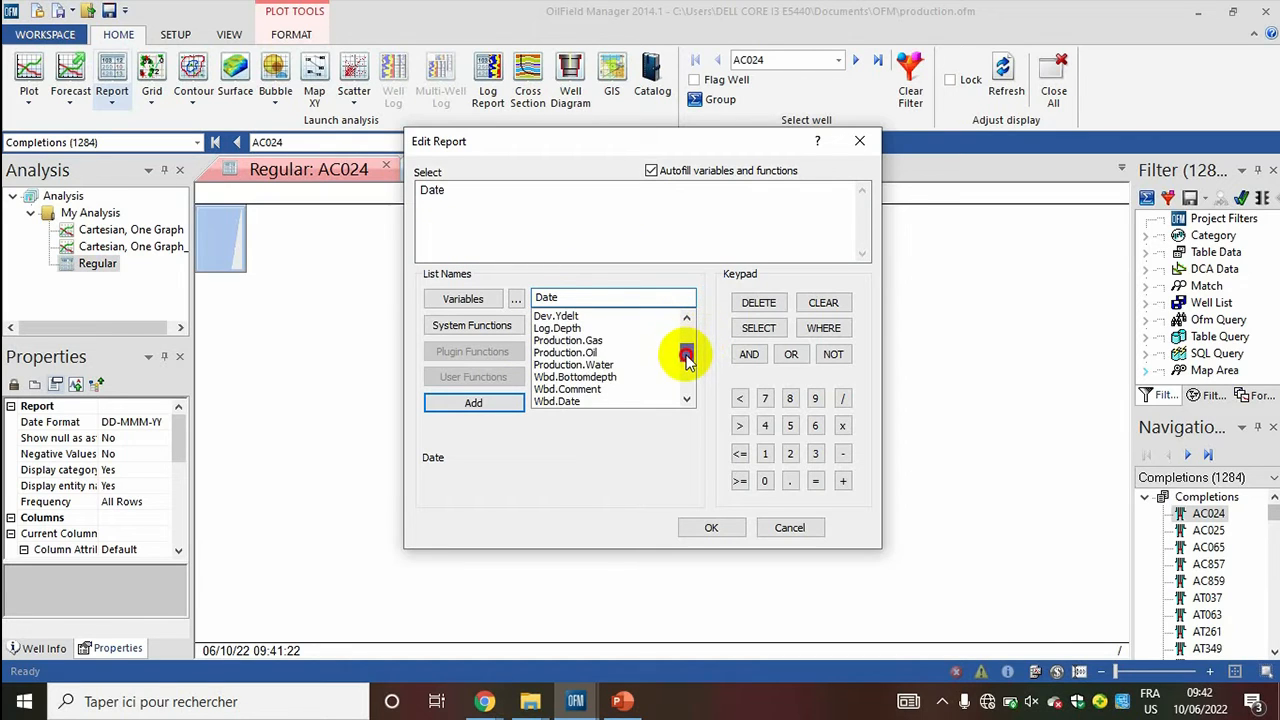
pyautogui.click(590, 354)
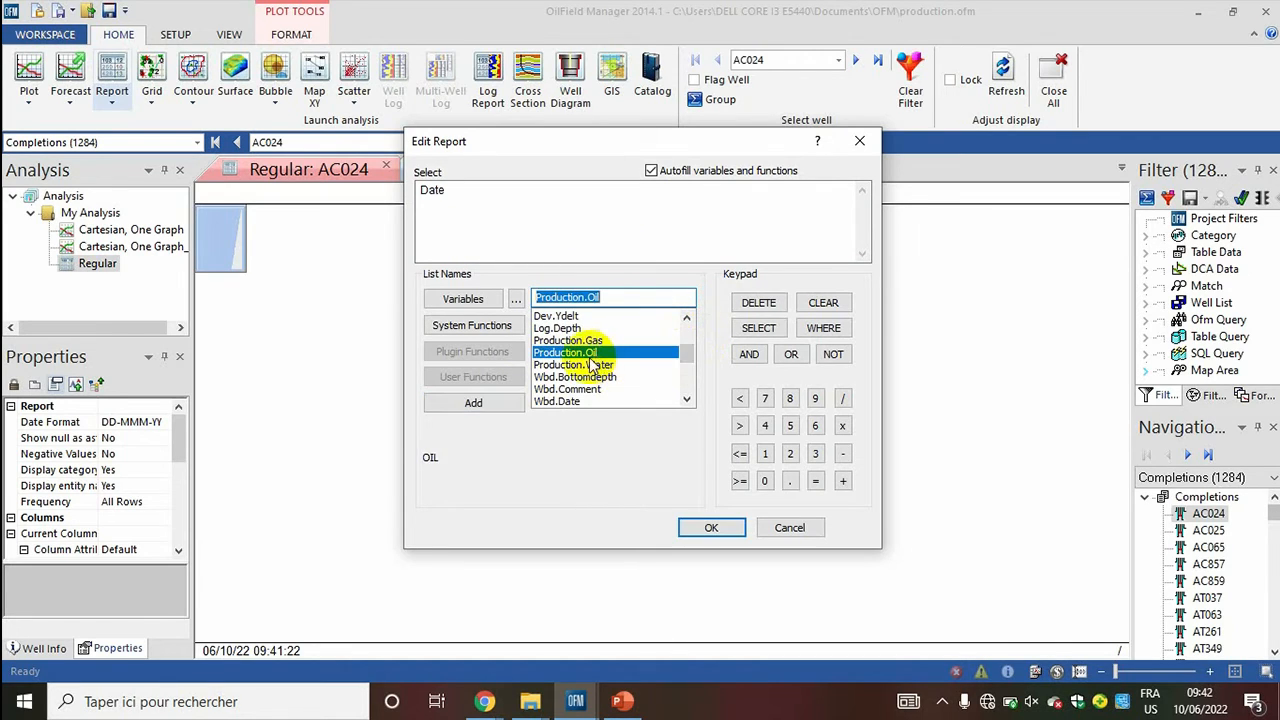
pyautogui.click(503, 405)
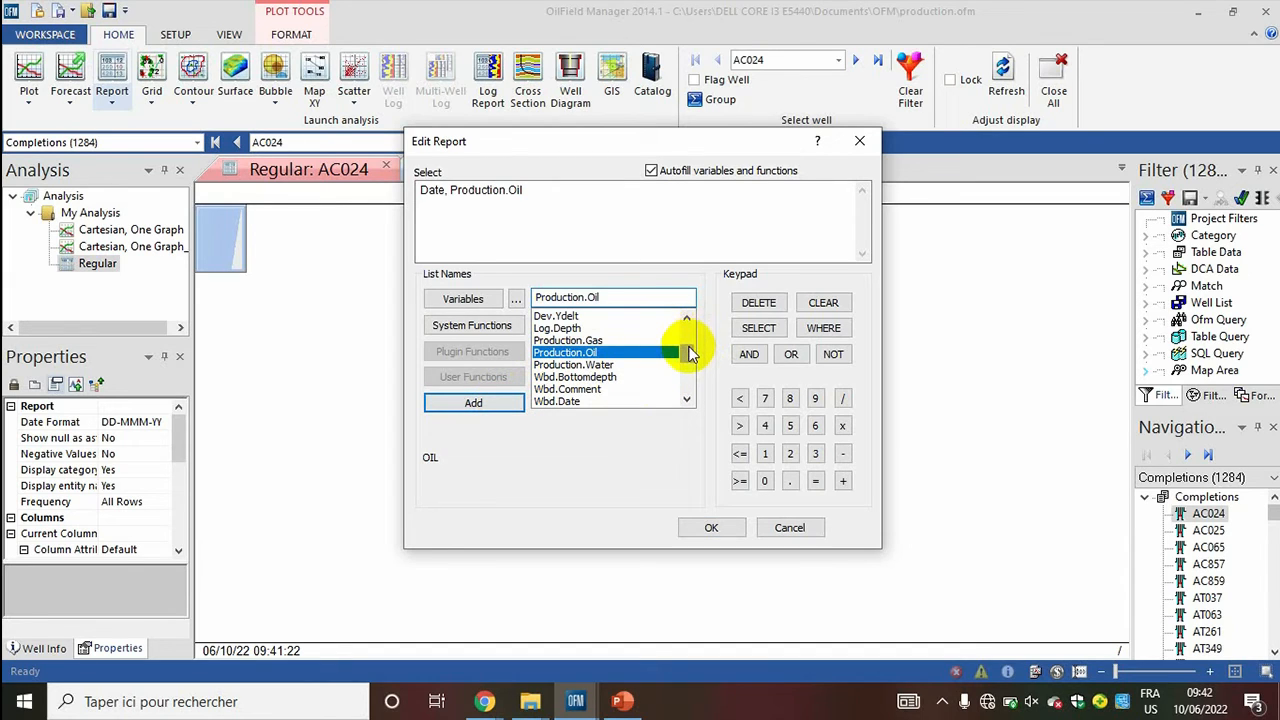
pyautogui.moveTo(686, 349); pyautogui.dragTo(686, 330)
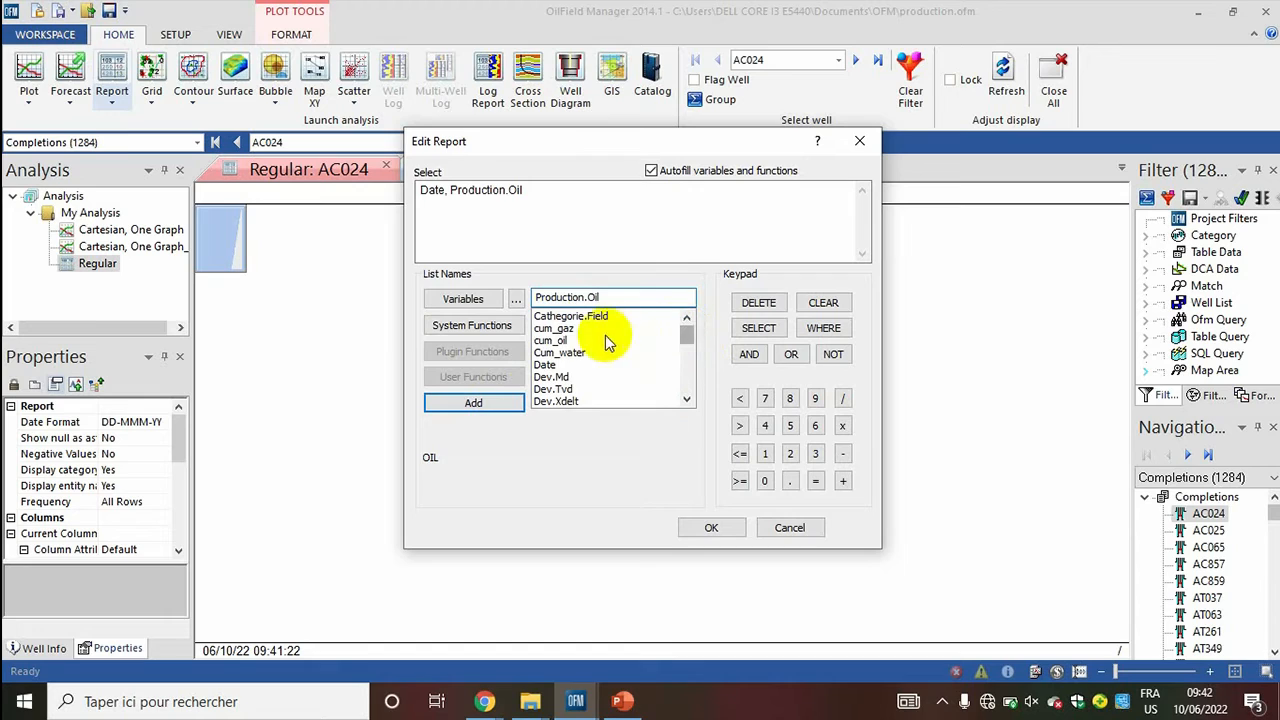
pyautogui.click(549, 341)
pyautogui.click(488, 403)
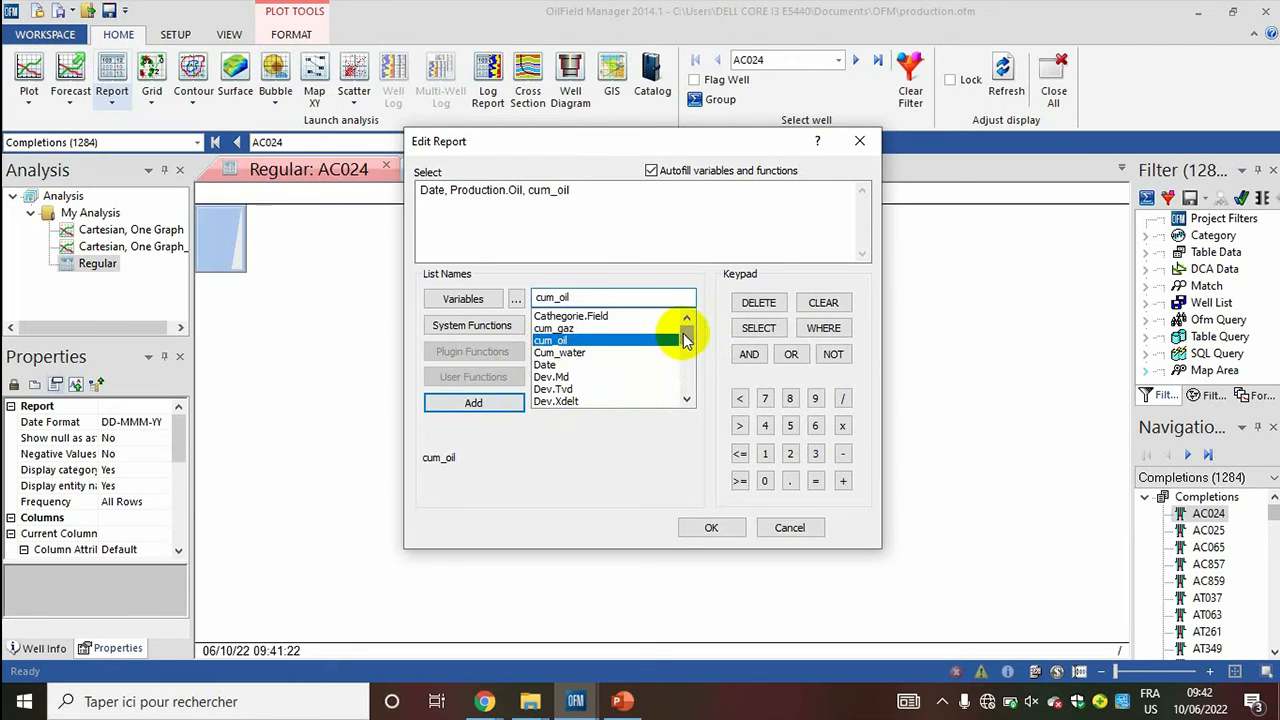
pyautogui.click(578, 356)
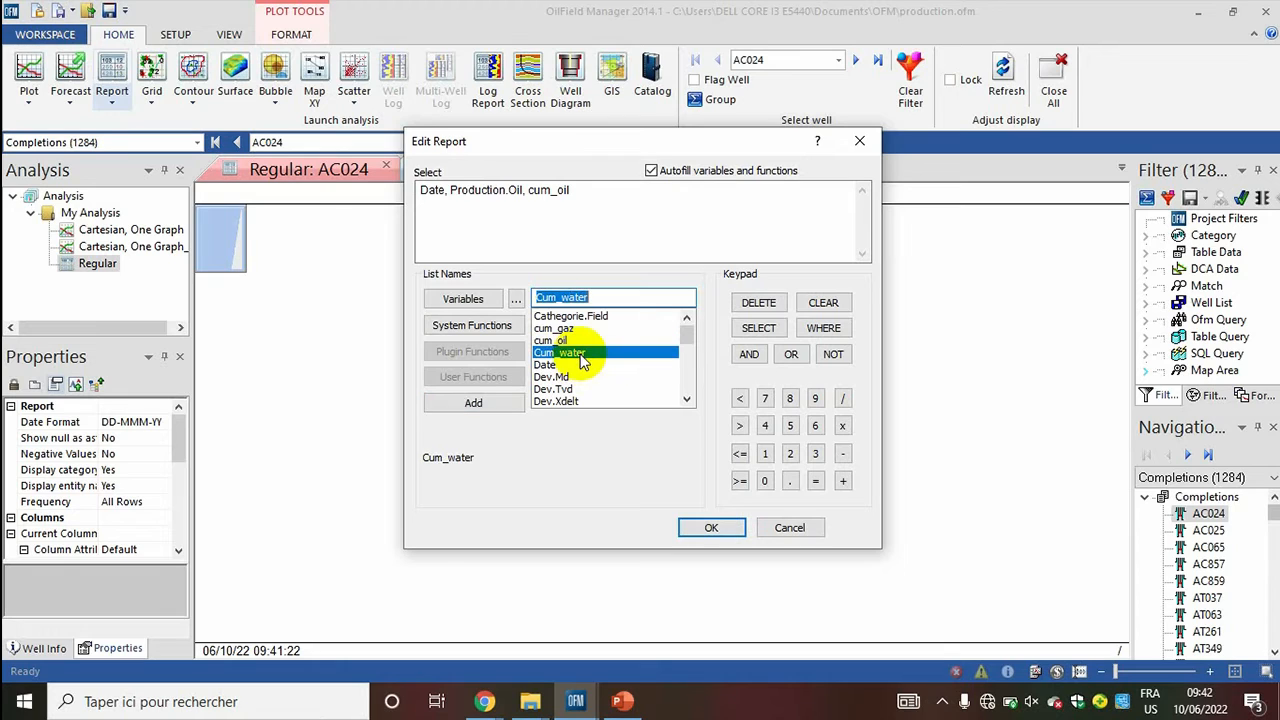
pyautogui.click(470, 410)
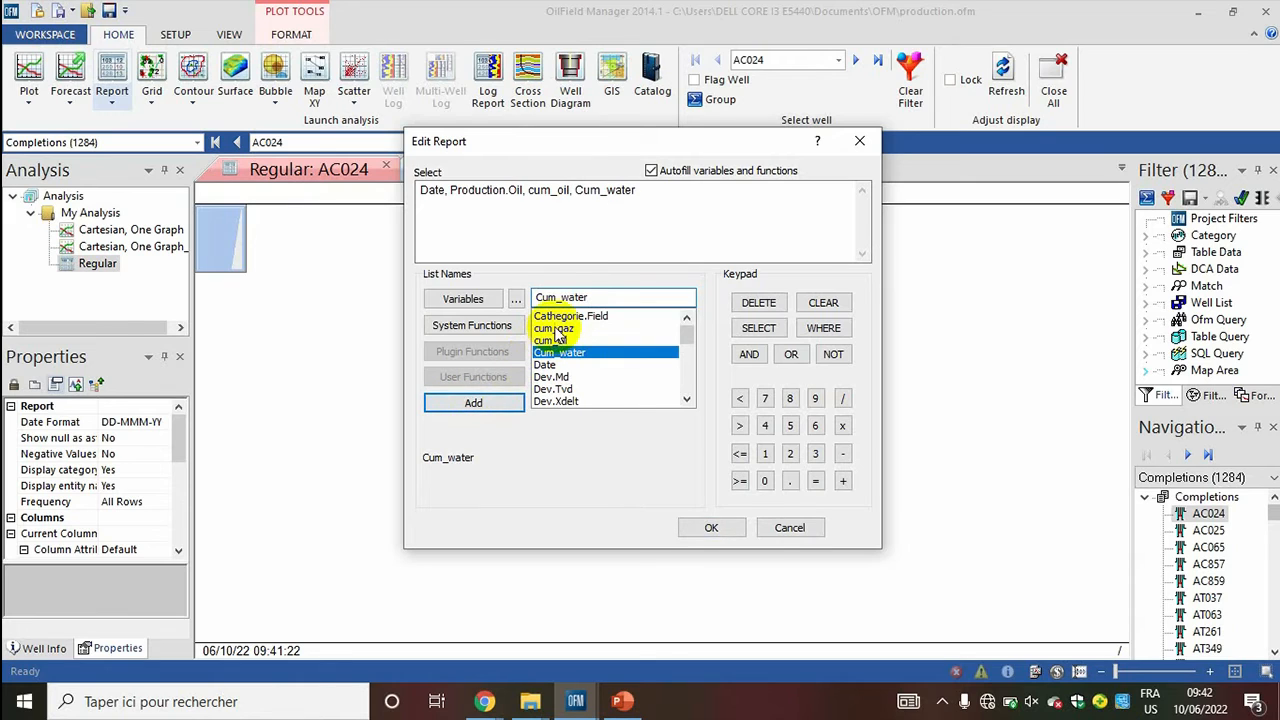
# Step: Add cum_gaz to the report's selected variables and generate the report for AC024
pyautogui.click(555, 330)
pyautogui.click(480, 403)
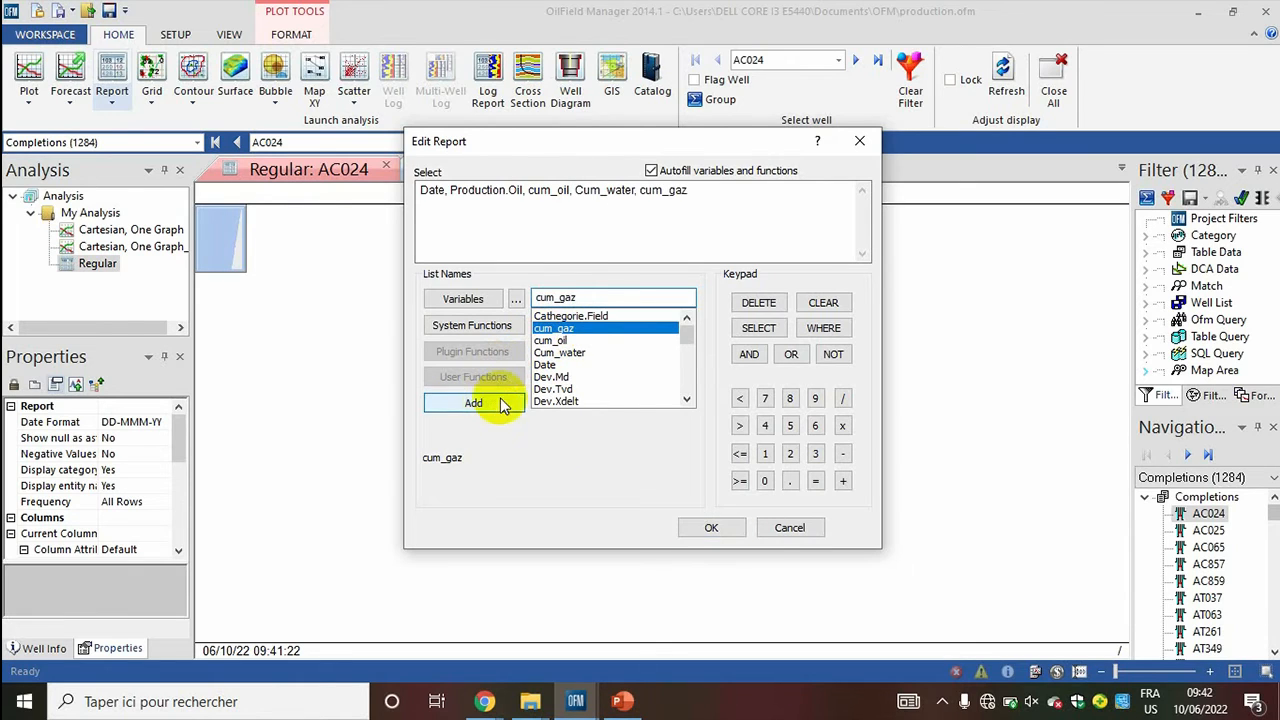
pyautogui.click(708, 530)
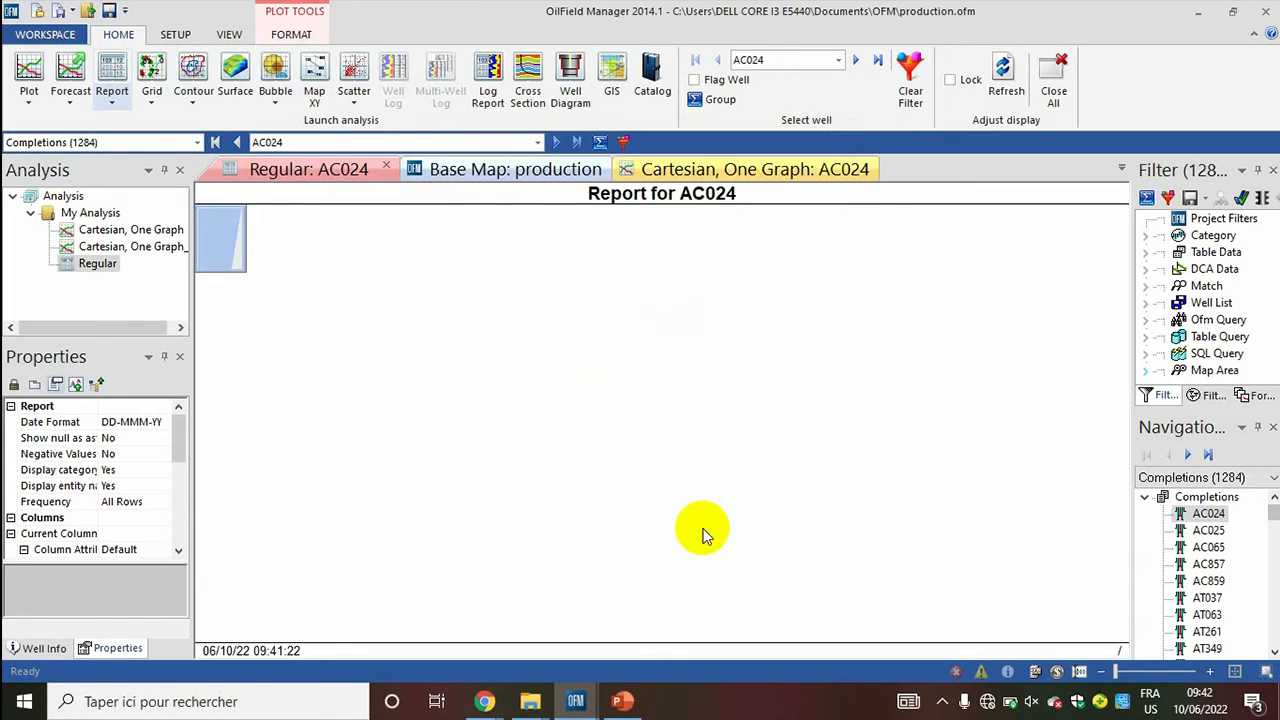
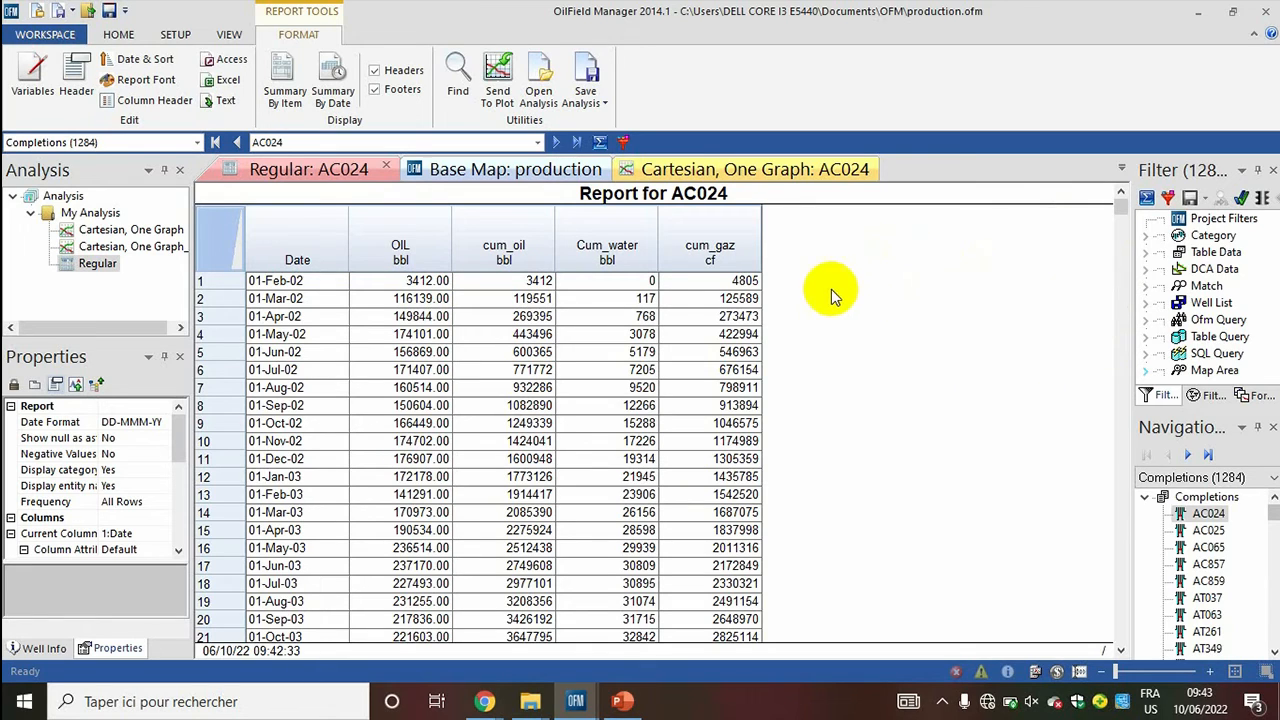
# Step: Create a new Cartesian, One Graph plot with cum_oil as the first curve against Date
pyautogui.click(118, 36)
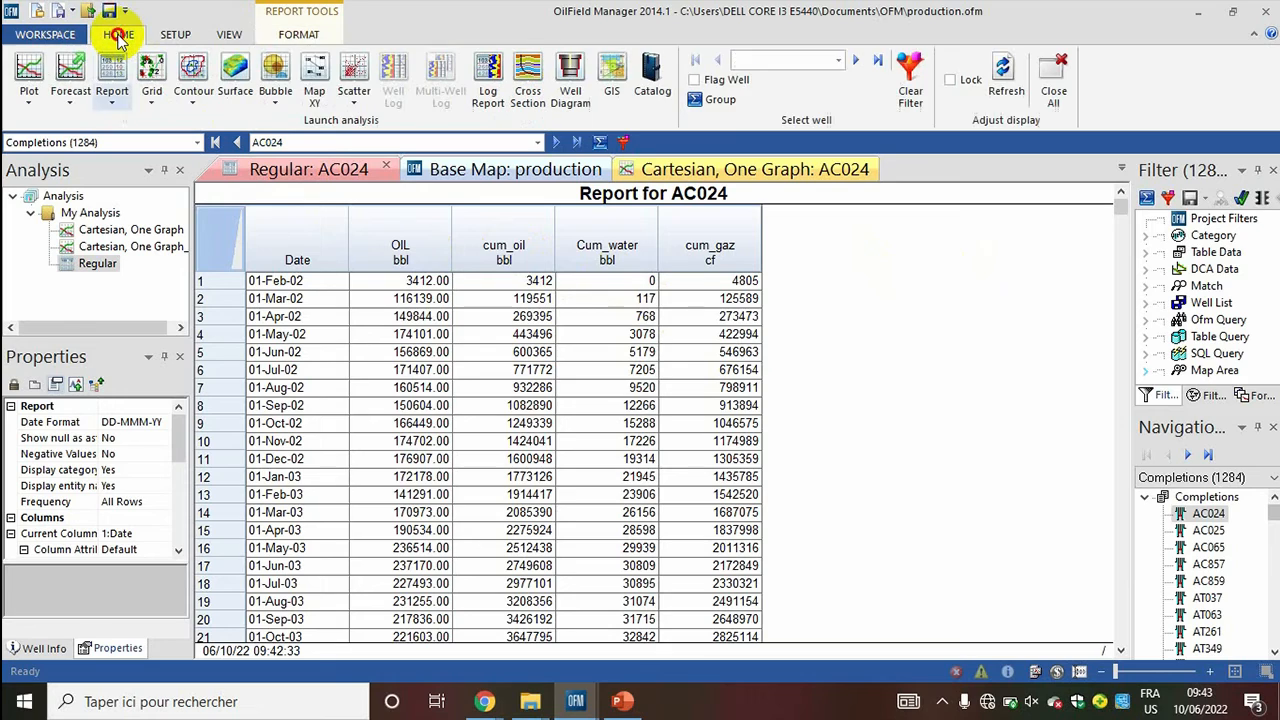
pyautogui.click(29, 104)
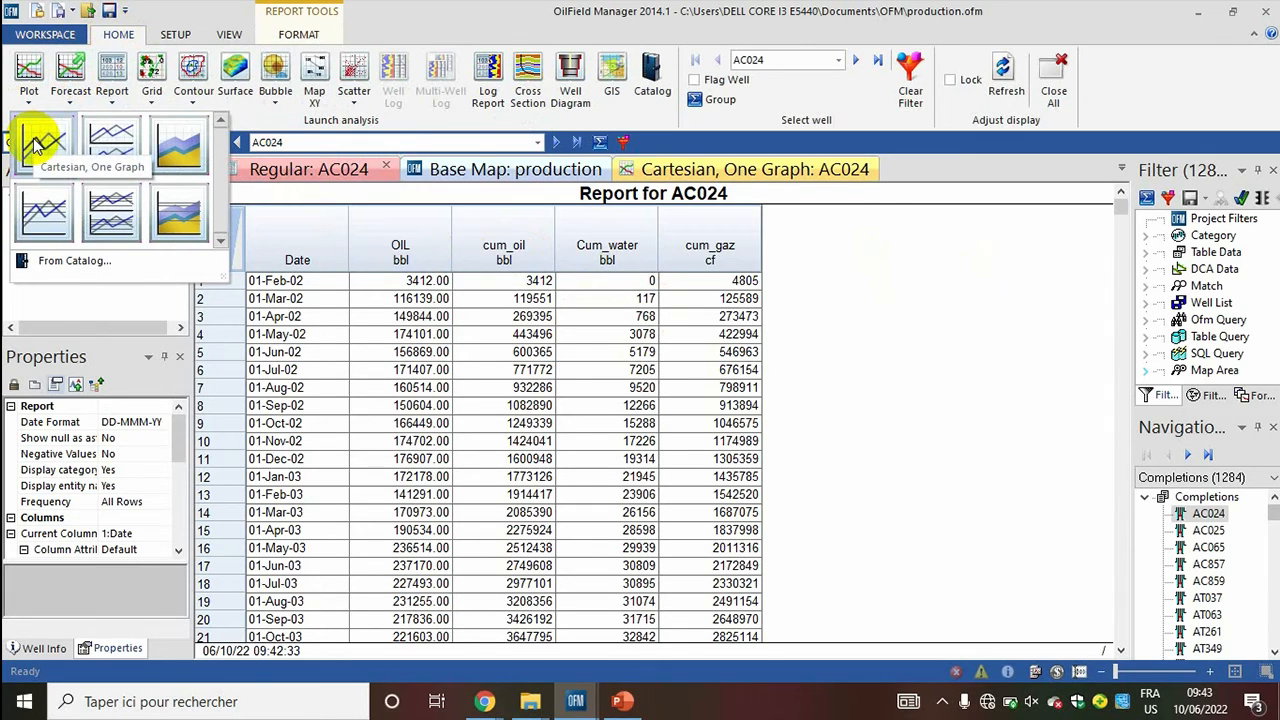
pyautogui.click(35, 143)
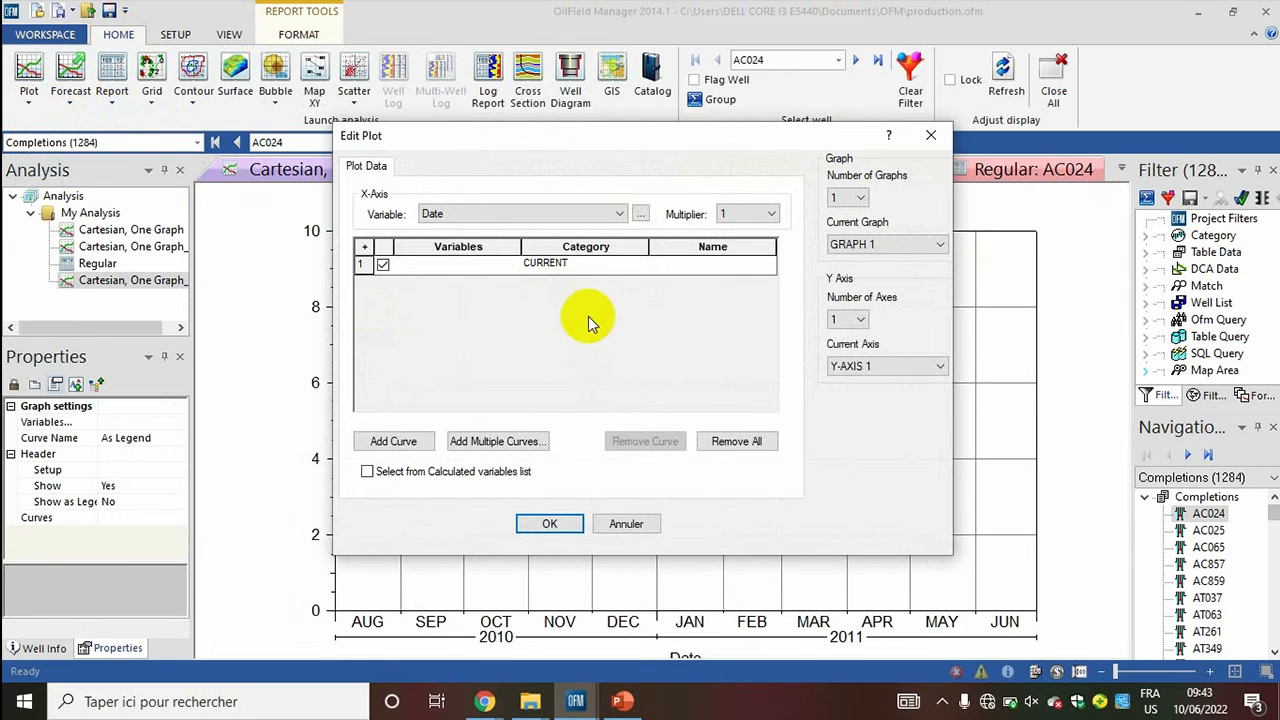
pyautogui.click(446, 268)
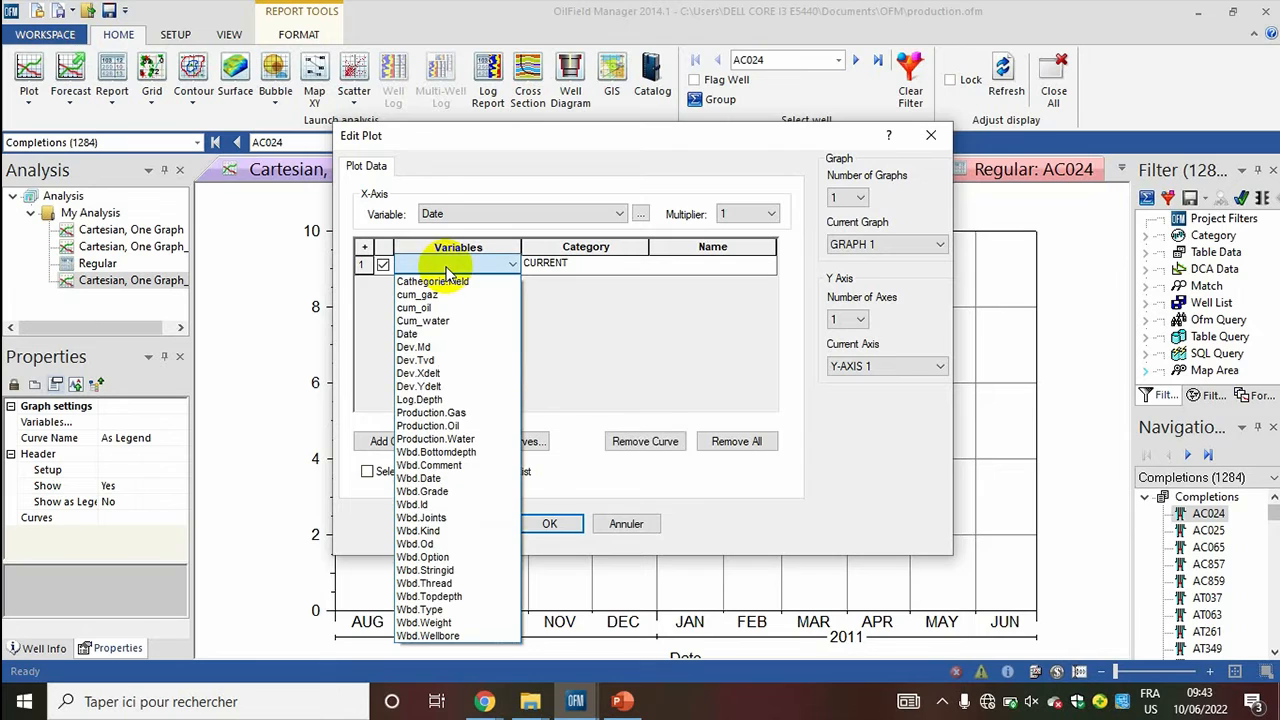
pyautogui.click(445, 308)
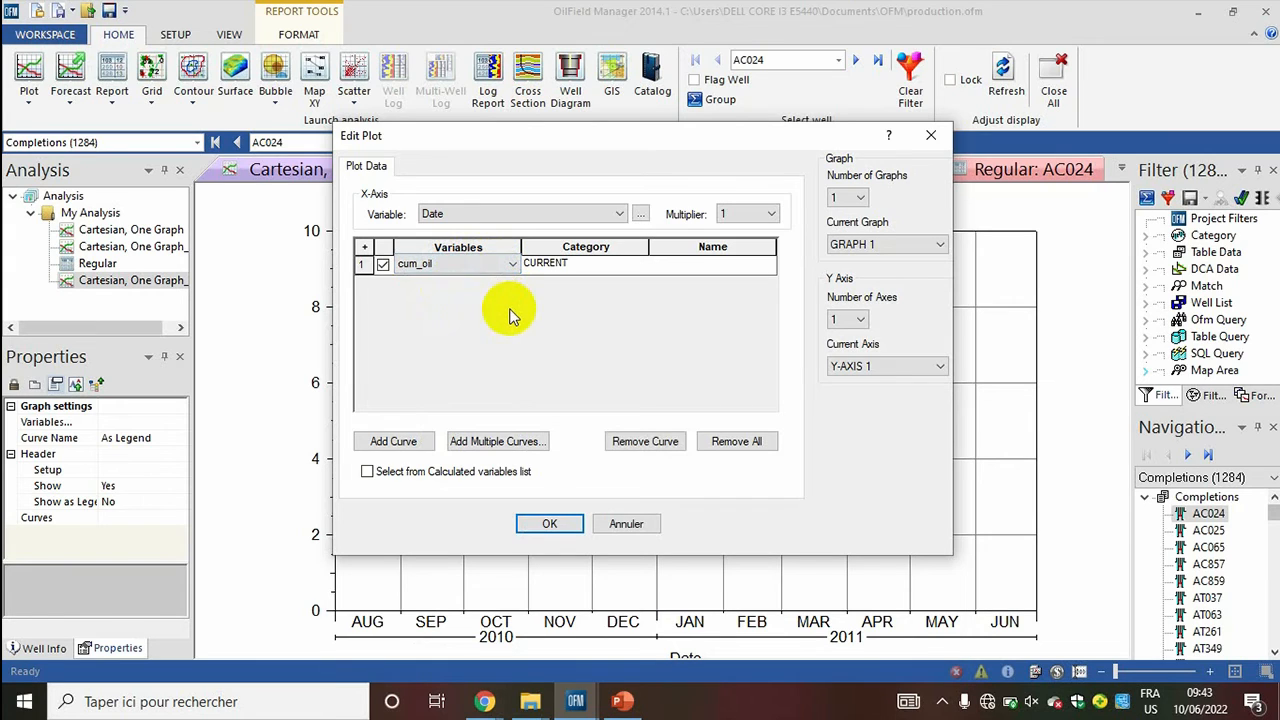
# Step: Add cum_gaz and Cum_water as the second and third curves and generate the plot
pyautogui.click(396, 441)
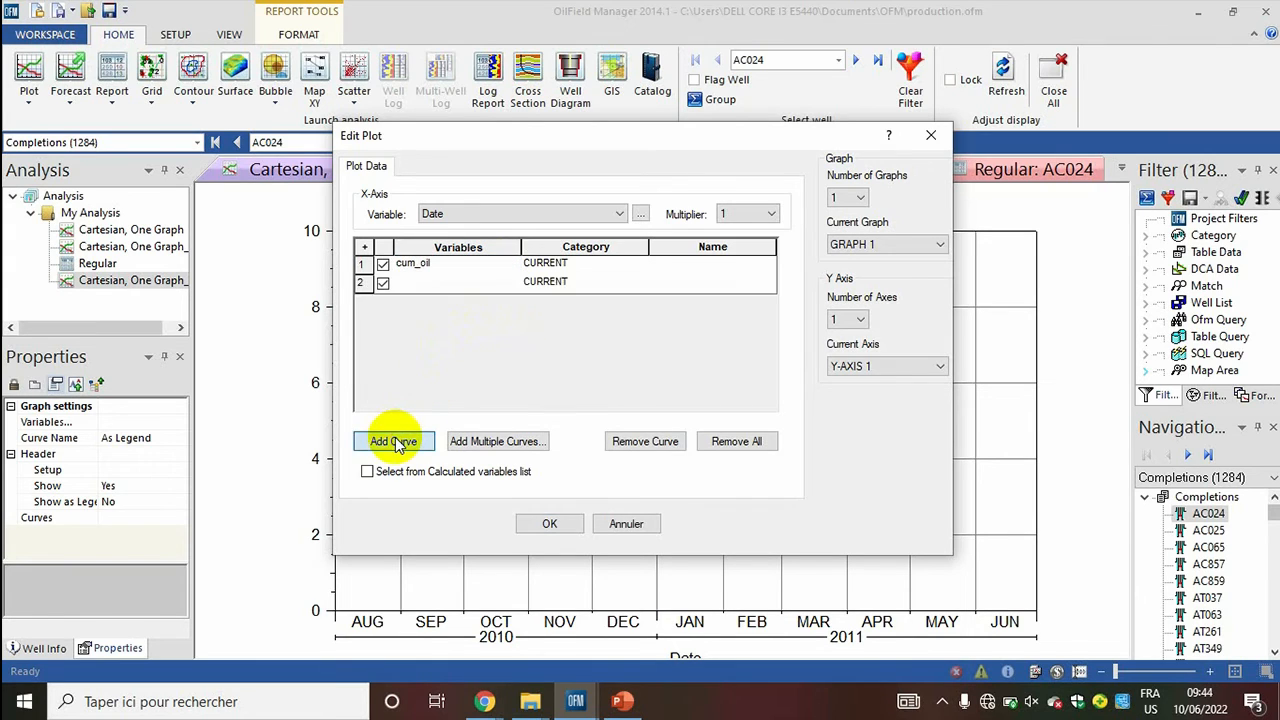
pyautogui.click(431, 284)
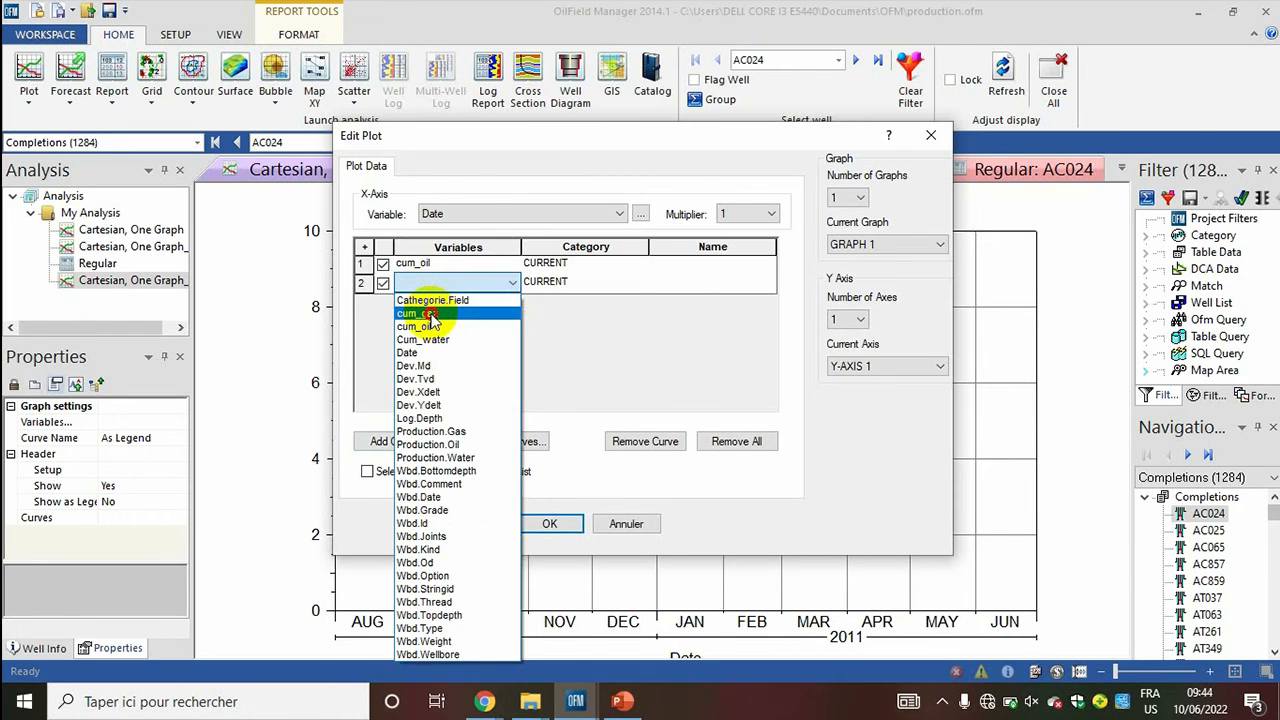
pyautogui.click(418, 314)
pyautogui.click(392, 445)
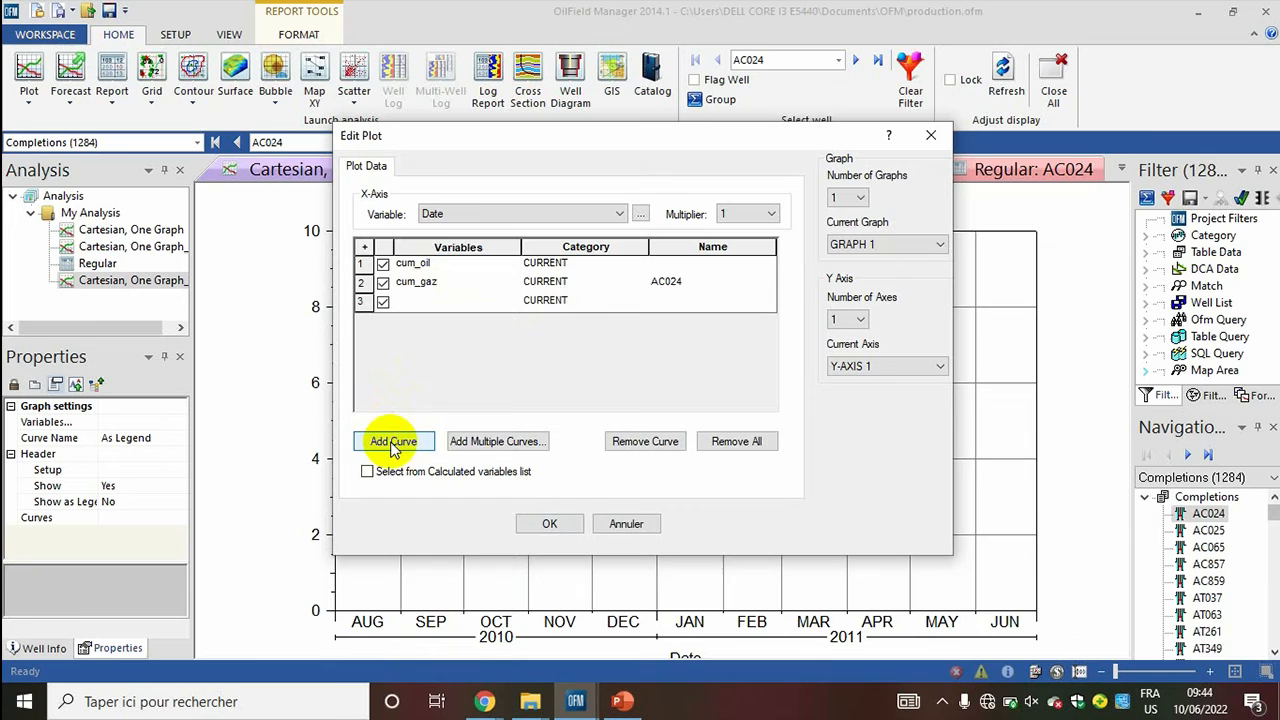
pyautogui.click(418, 302)
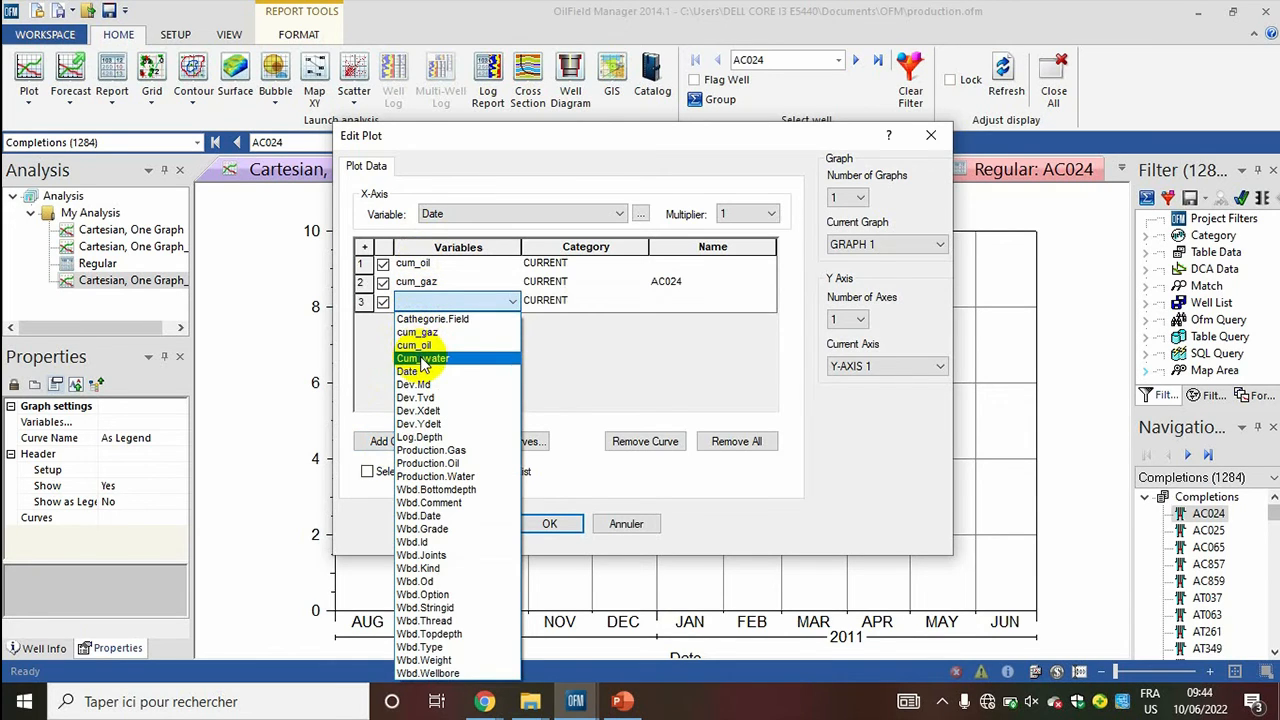
pyautogui.click(421, 360)
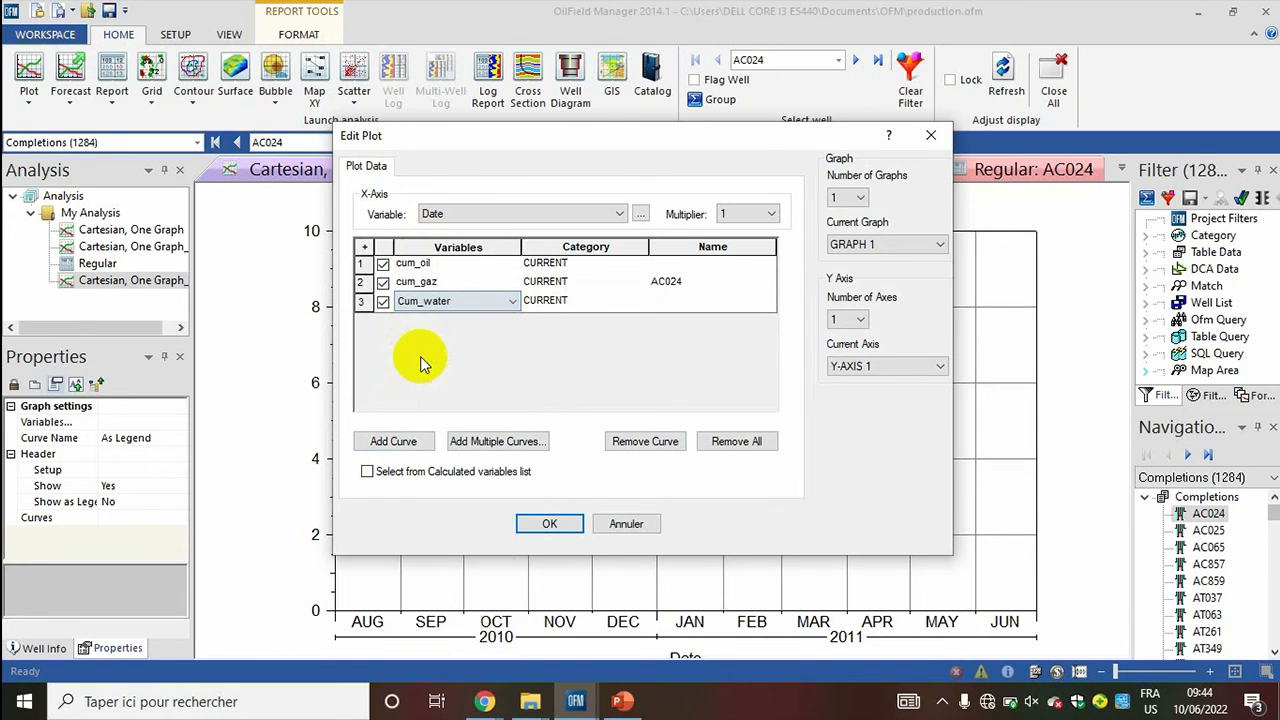
pyautogui.click(553, 524)
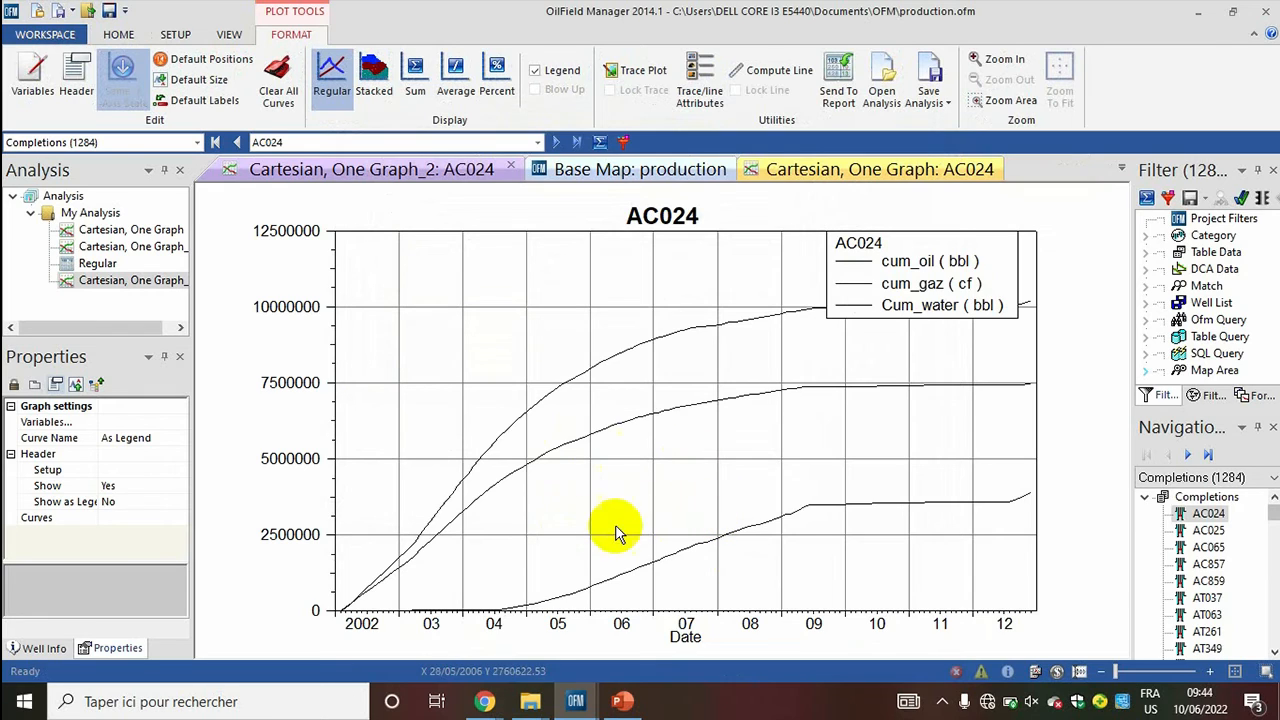
# Step: Set the line color of the cum_oil curve to Brown
pyautogui.click(786, 385)
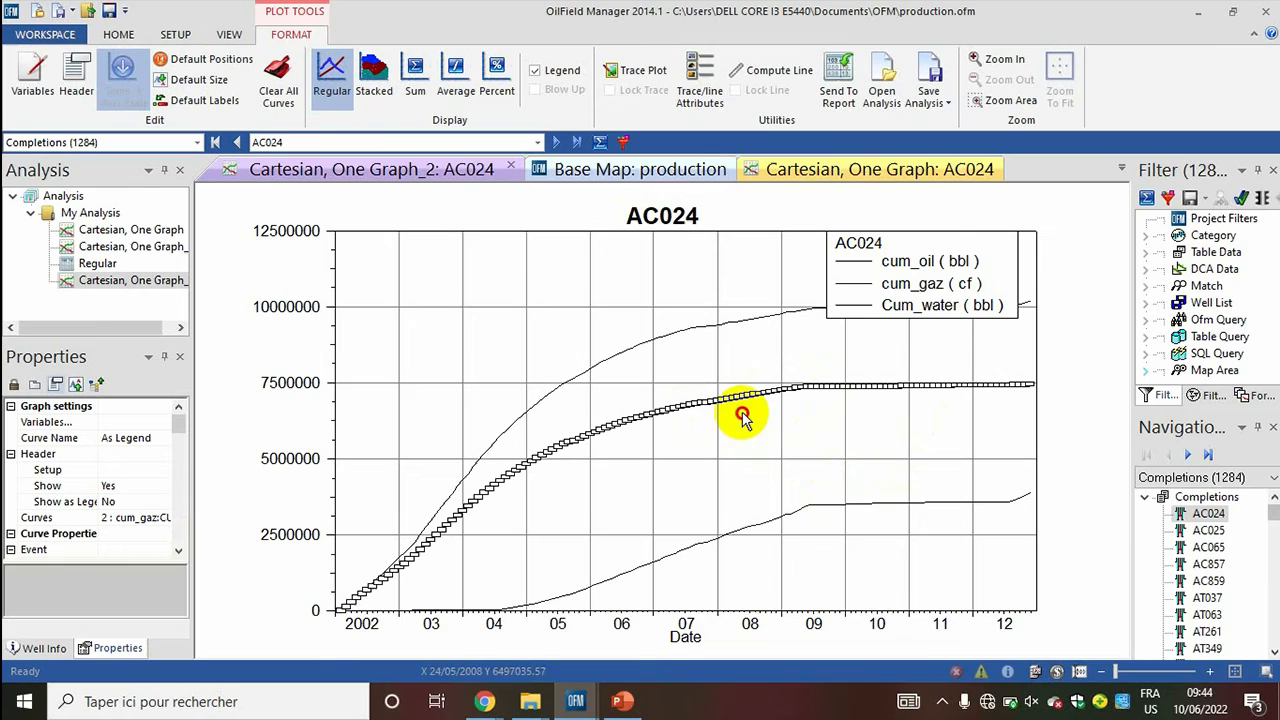
pyautogui.click(621, 357)
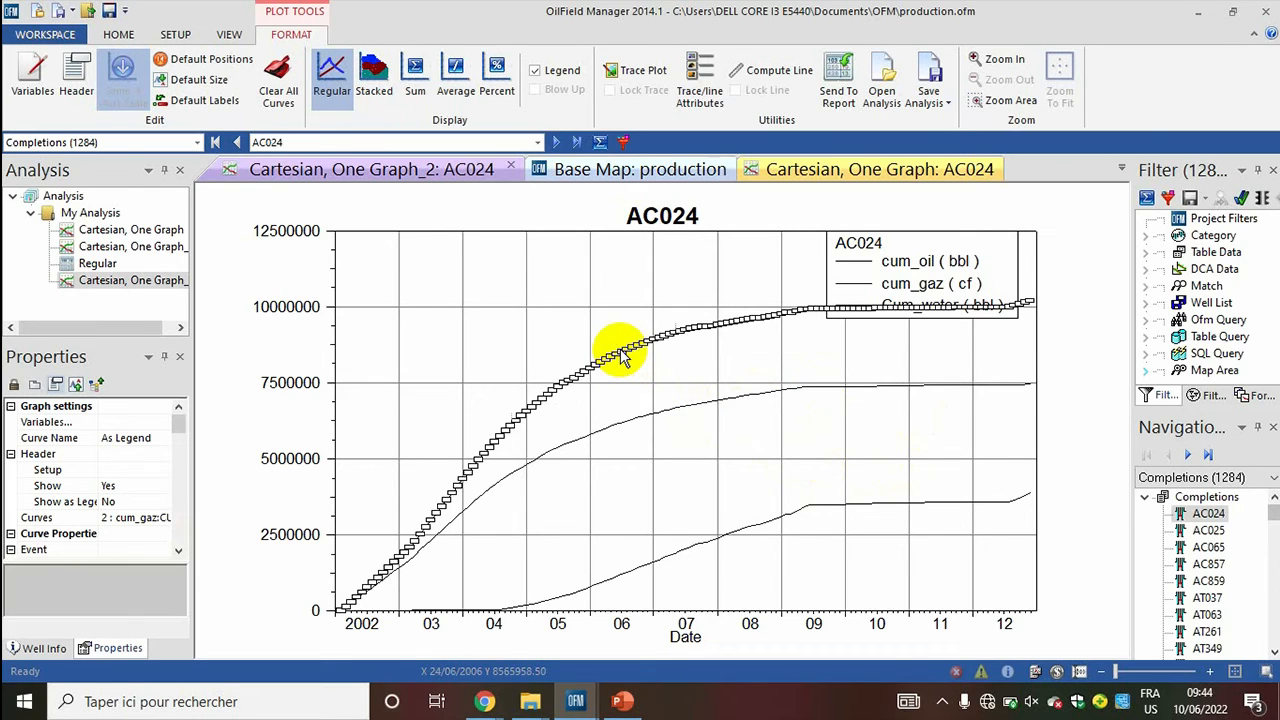
pyautogui.click(180, 551)
pyautogui.click(180, 551)
pyautogui.click(180, 551)
pyautogui.click(180, 551)
pyautogui.click(180, 551)
pyautogui.click(180, 551)
pyautogui.click(181, 552)
pyautogui.click(181, 552)
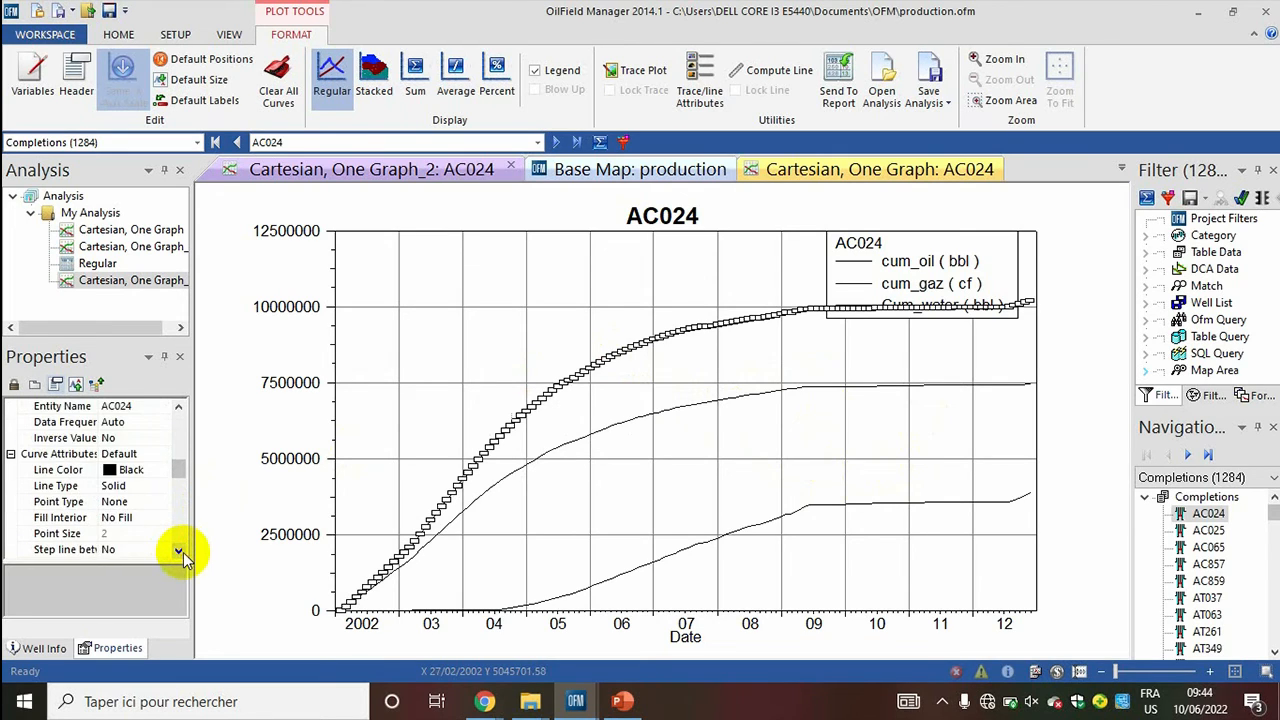
pyautogui.click(122, 470)
pyautogui.click(145, 479)
pyautogui.click(118, 472)
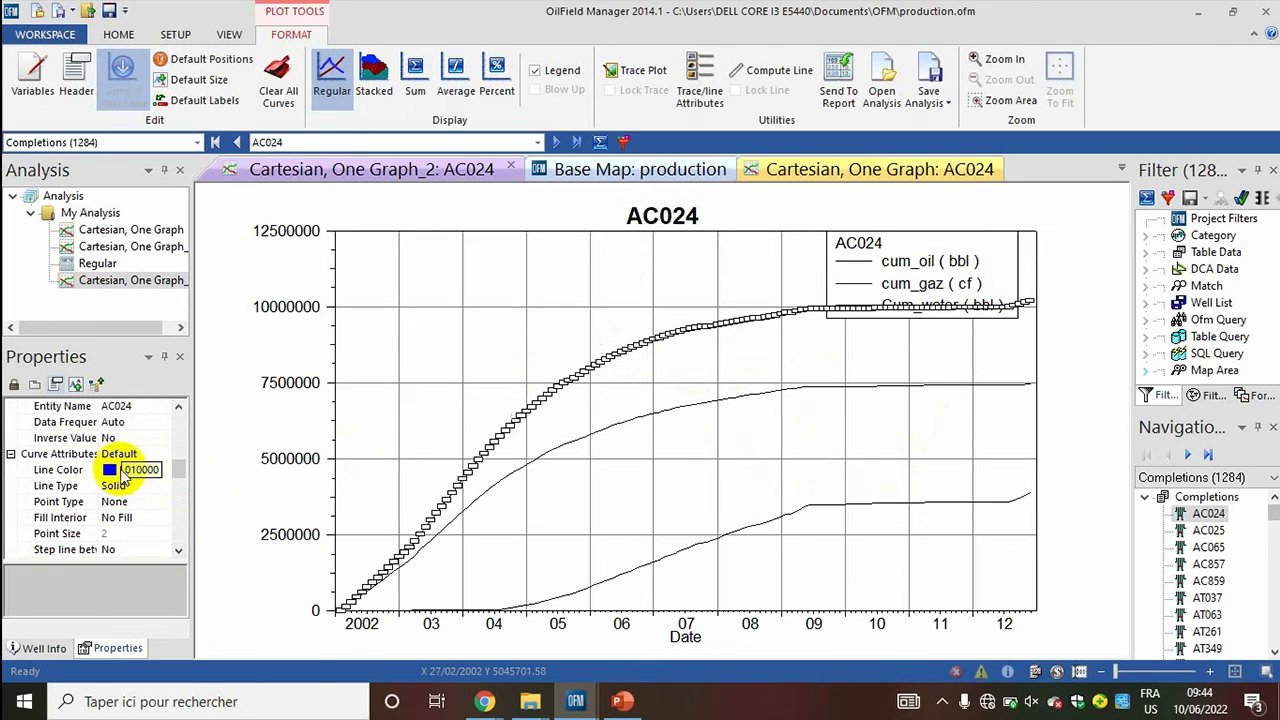
pyautogui.press('Return')
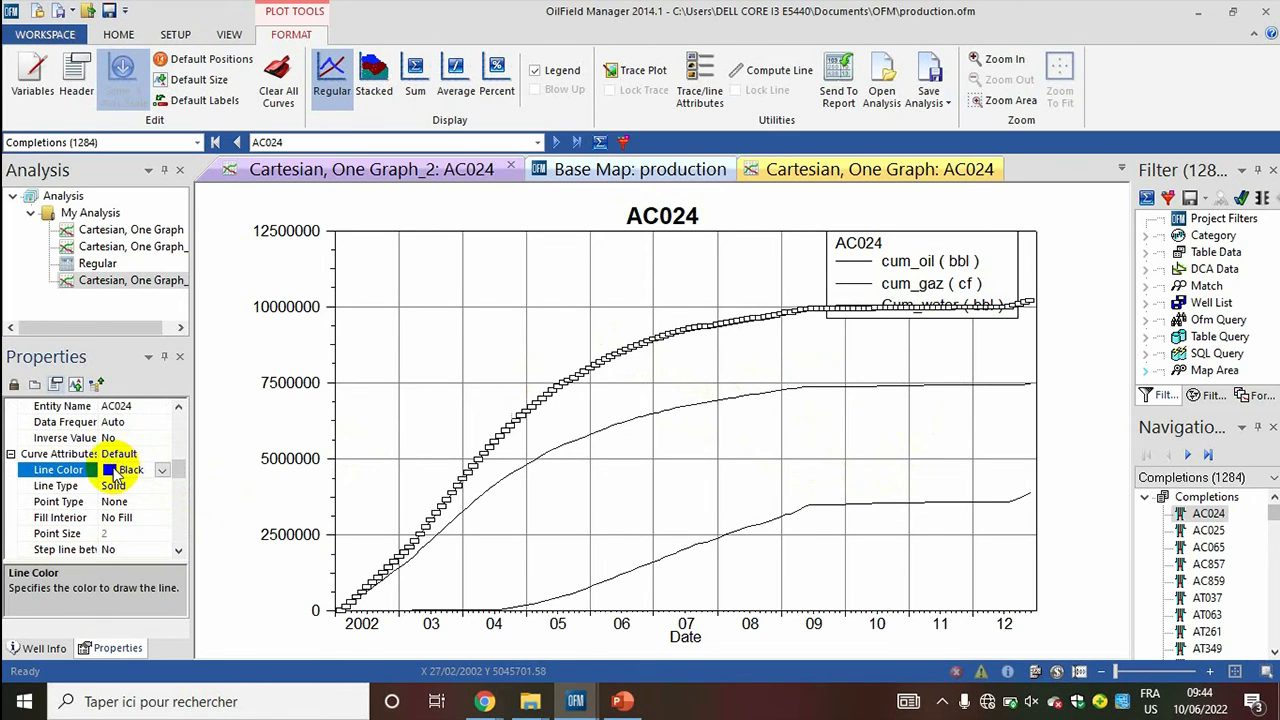
pyautogui.click(163, 472)
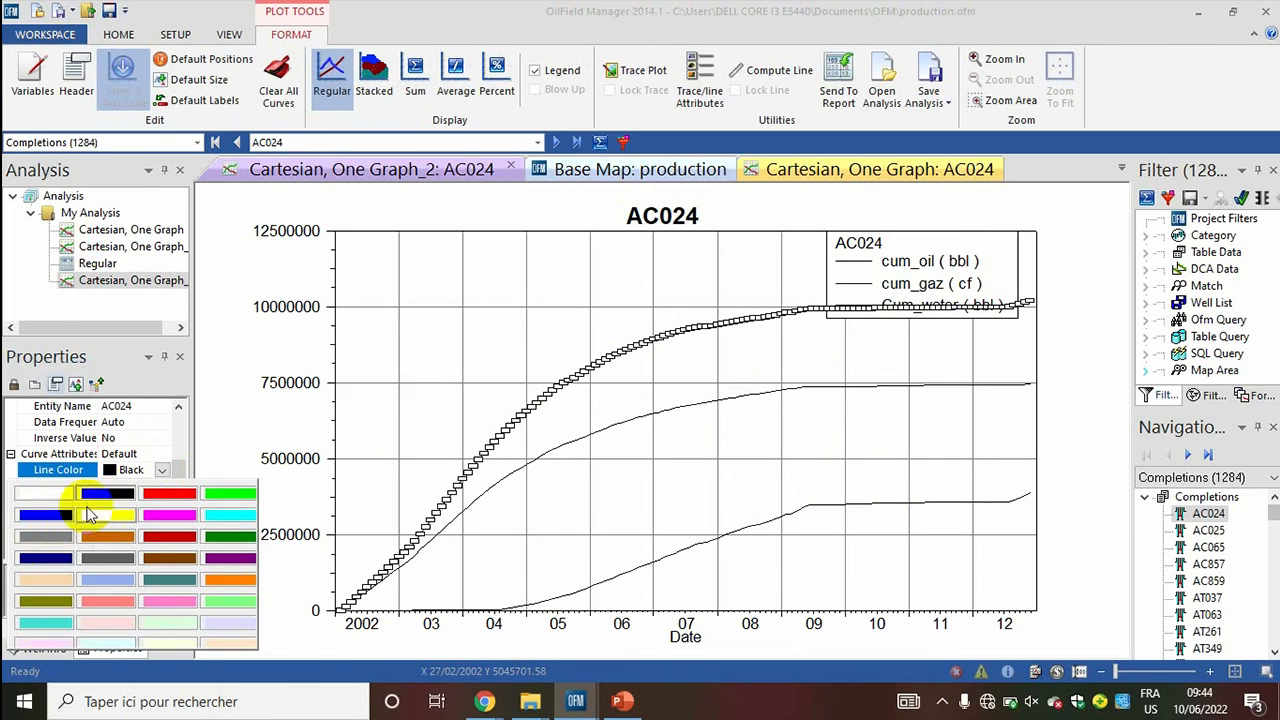
pyautogui.click(168, 557)
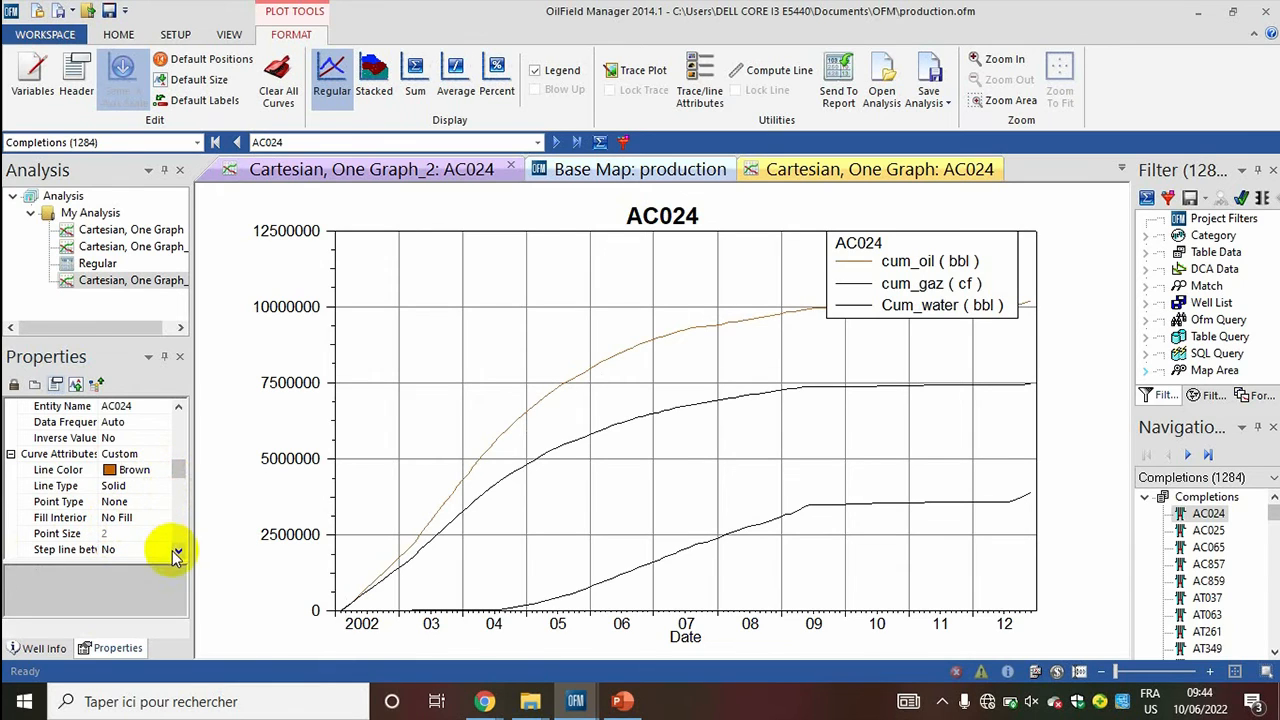
# Step: Thicken the cum_oil curve by choosing the fourth-thinnest line width
pyautogui.click(178, 550)
pyautogui.click(178, 550)
pyautogui.click(178, 550)
pyautogui.click(178, 550)
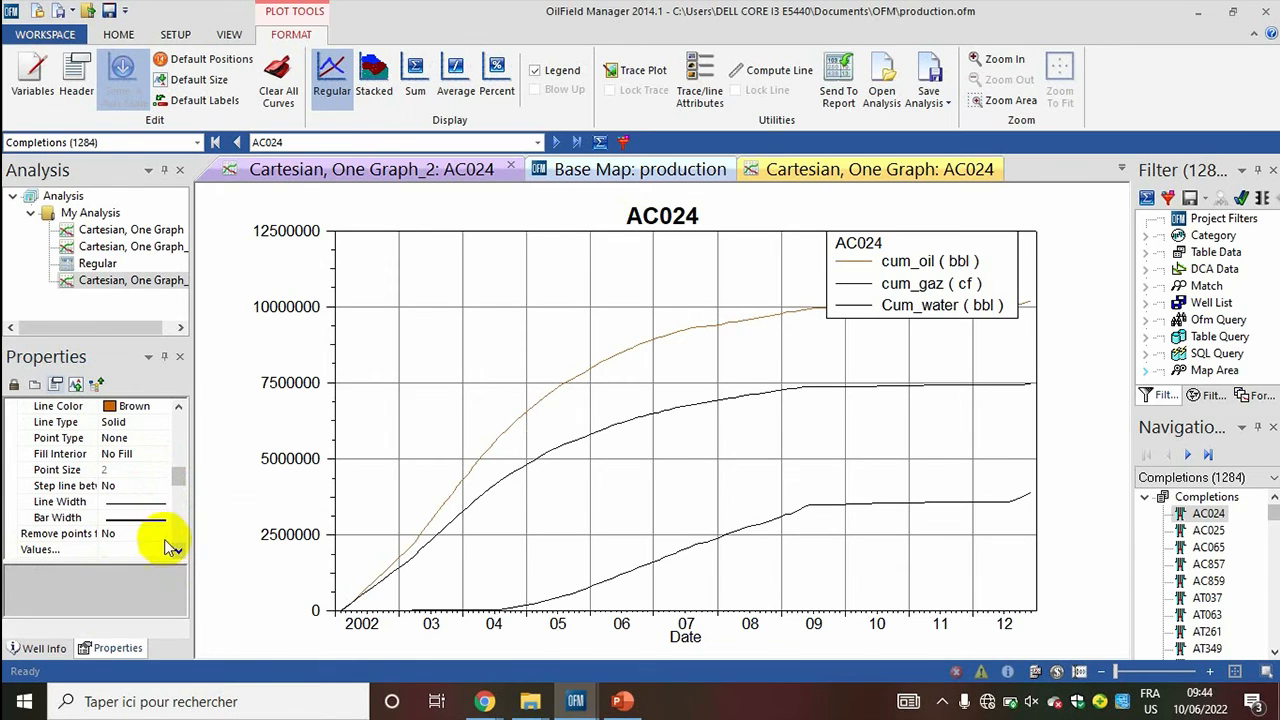
pyautogui.click(140, 508)
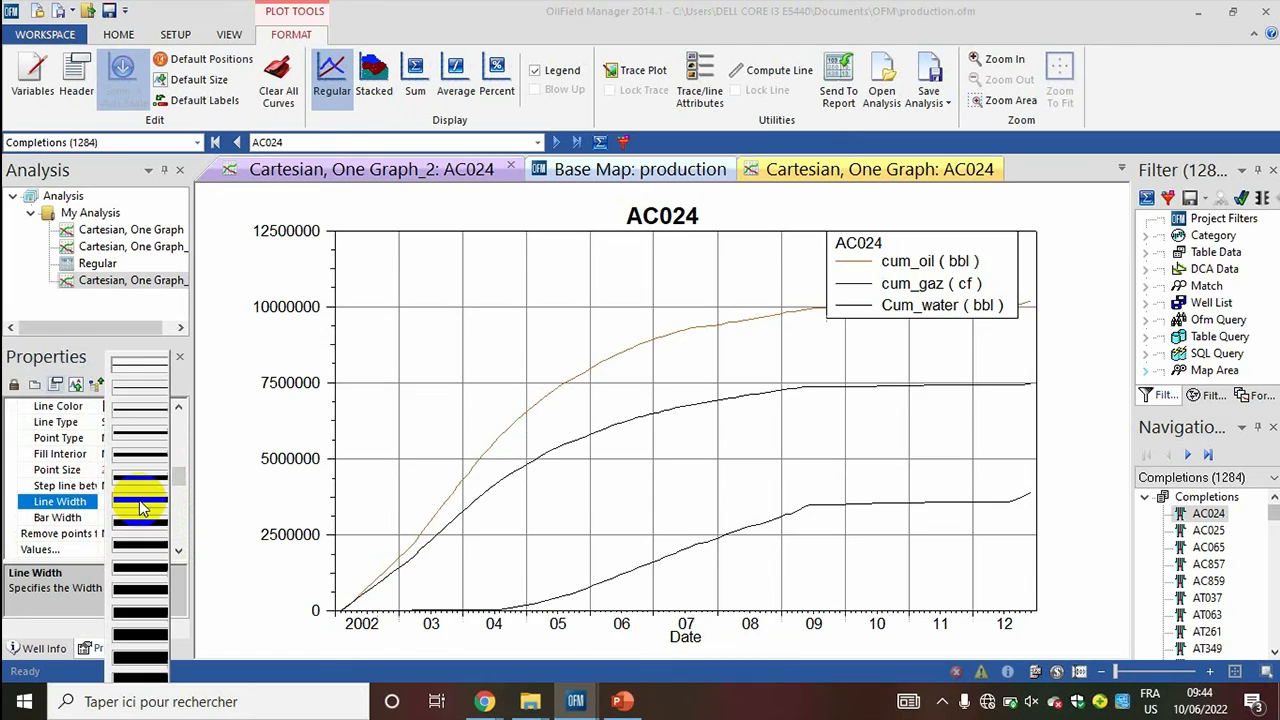
pyautogui.click(145, 435)
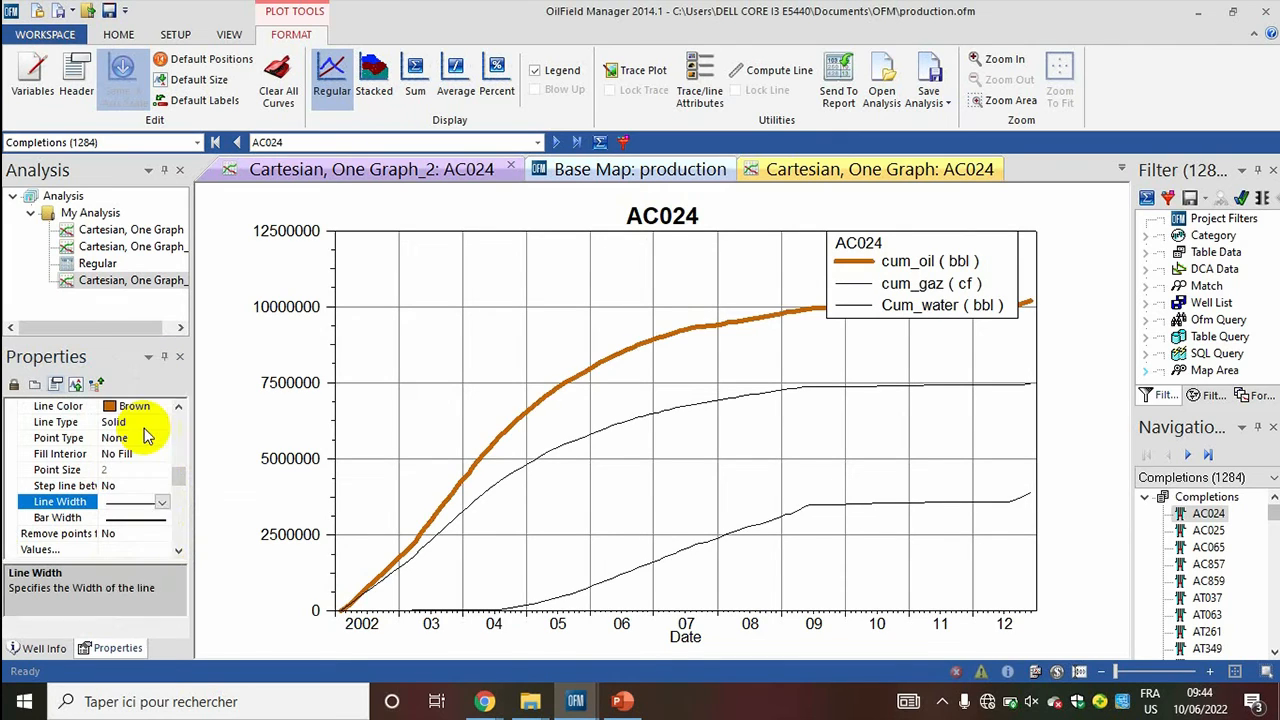
# Step: Set the cum_gaz curve's line color to Gray and its width to the fourth-thinnest option
pyautogui.click(545, 460)
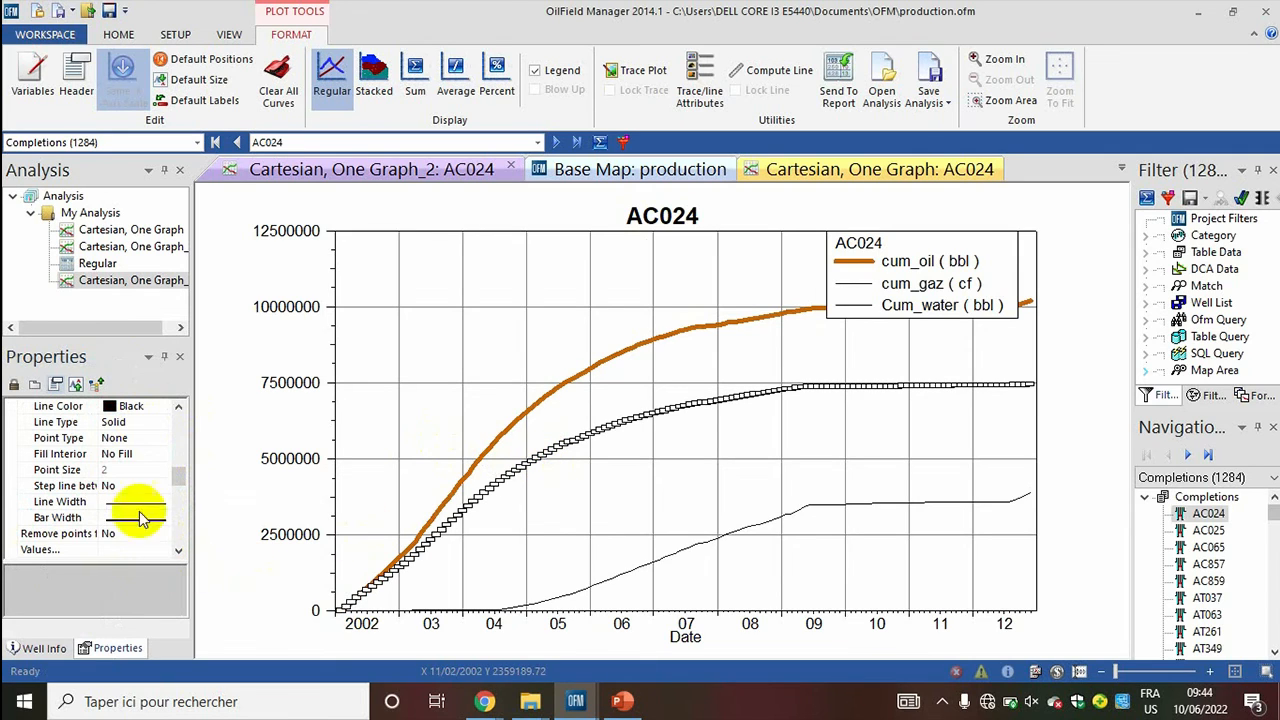
pyautogui.click(150, 406)
pyautogui.click(162, 406)
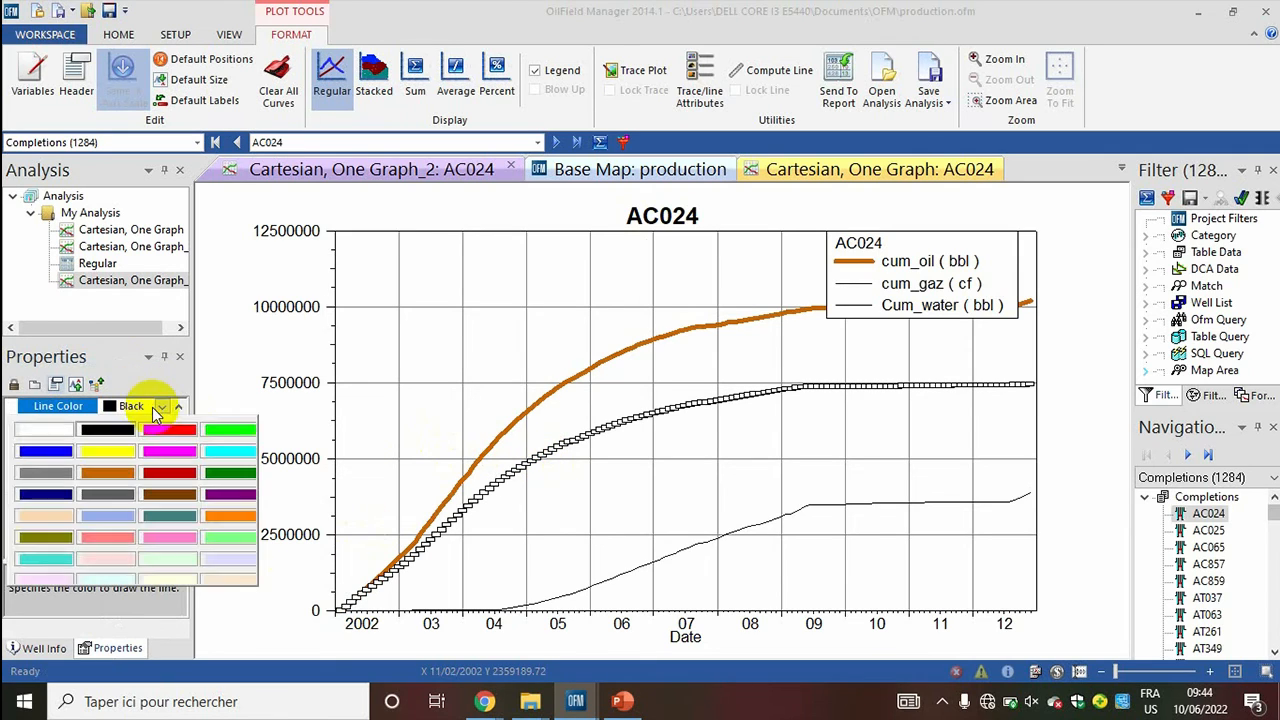
pyautogui.click(45, 472)
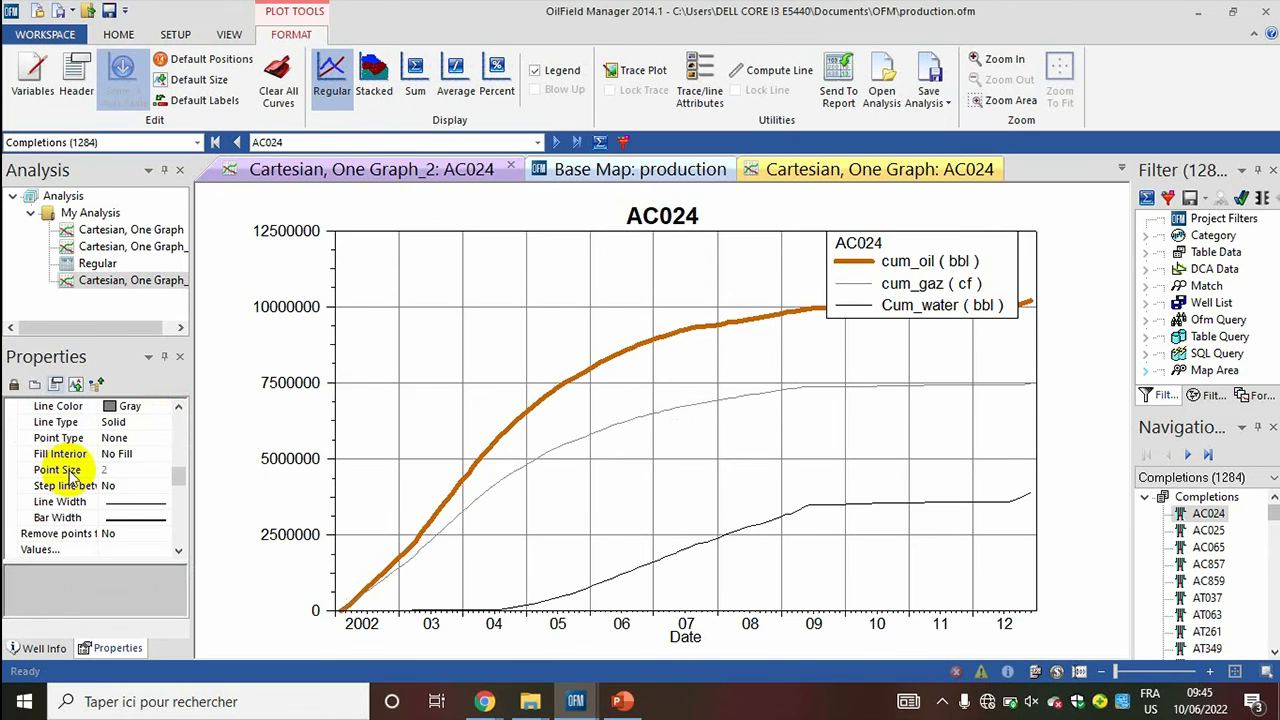
pyautogui.click(121, 490)
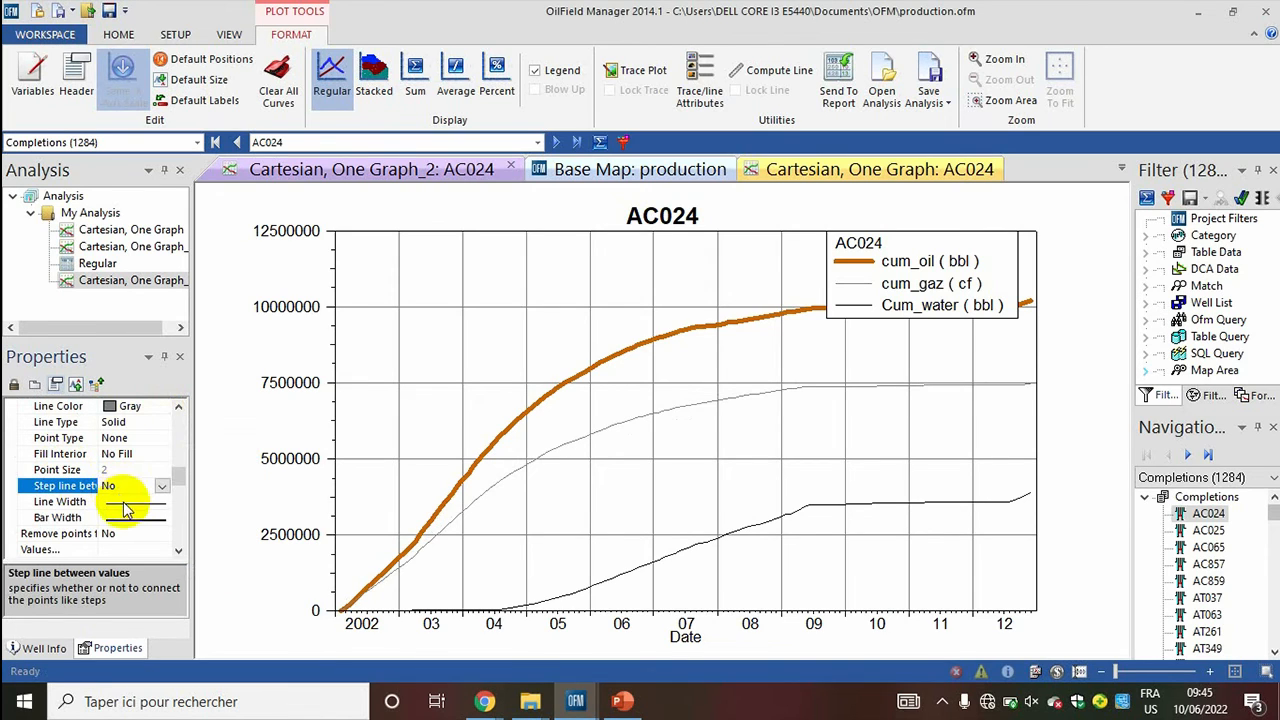
pyautogui.click(122, 502)
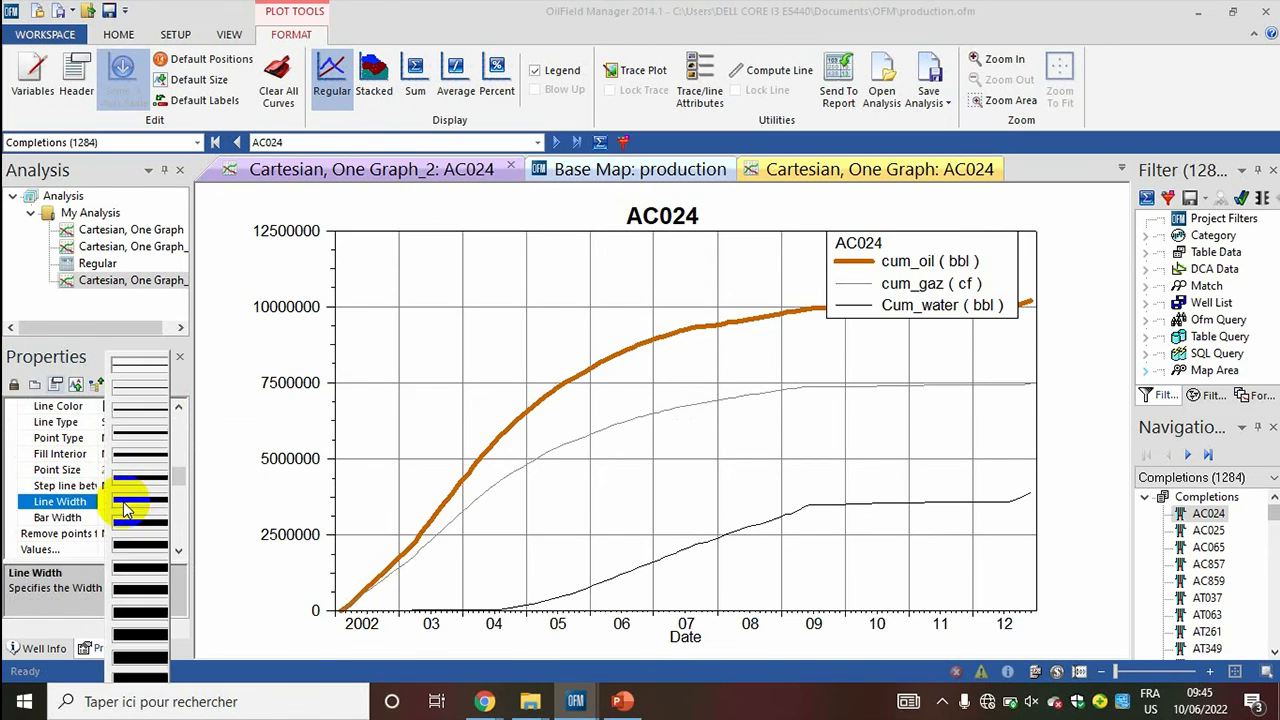
pyautogui.click(144, 437)
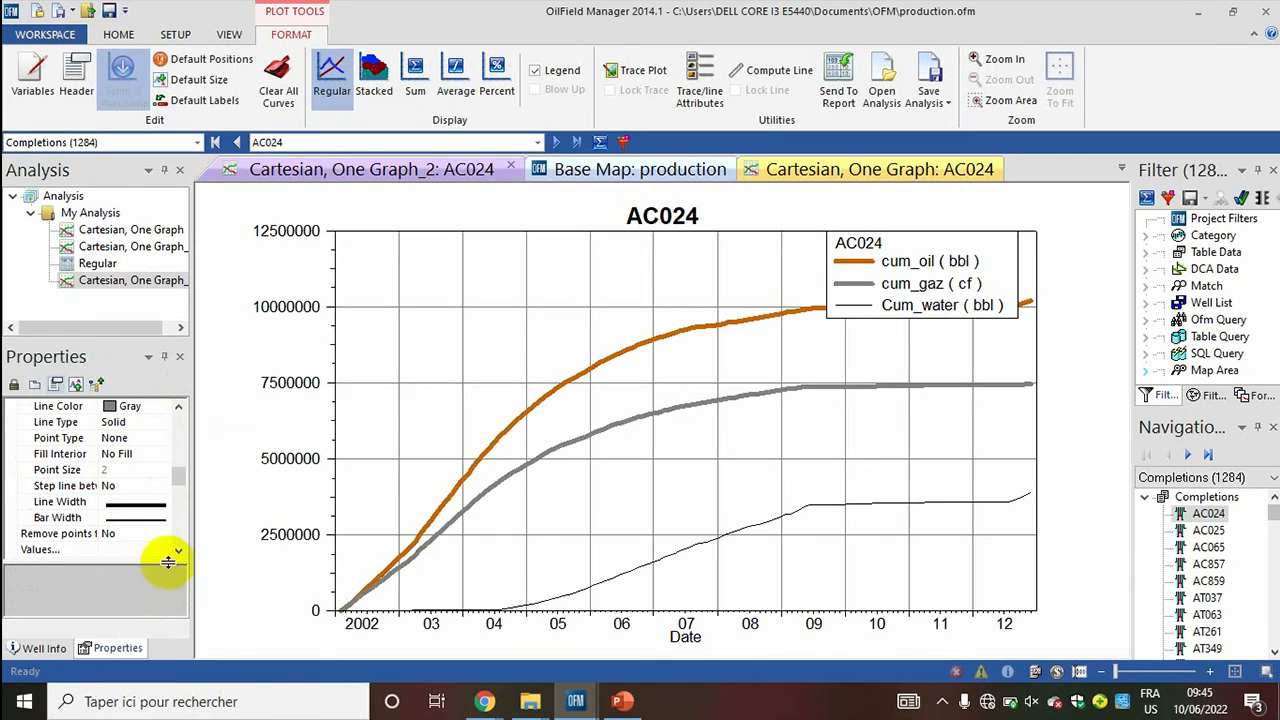
# Step: Set the Cum_water curve's line color to Blue and thicken its line to match the other curves
pyautogui.click(592, 590)
pyautogui.click(148, 408)
pyautogui.click(111, 408)
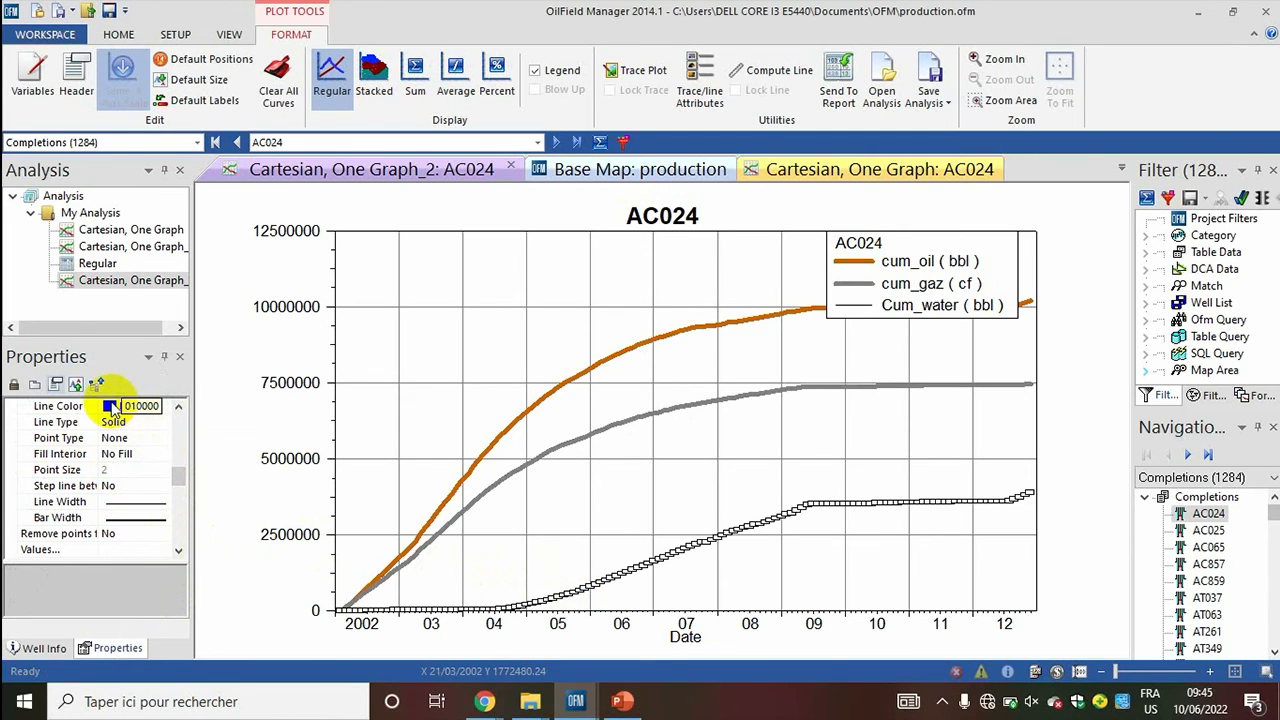
pyautogui.click(163, 407)
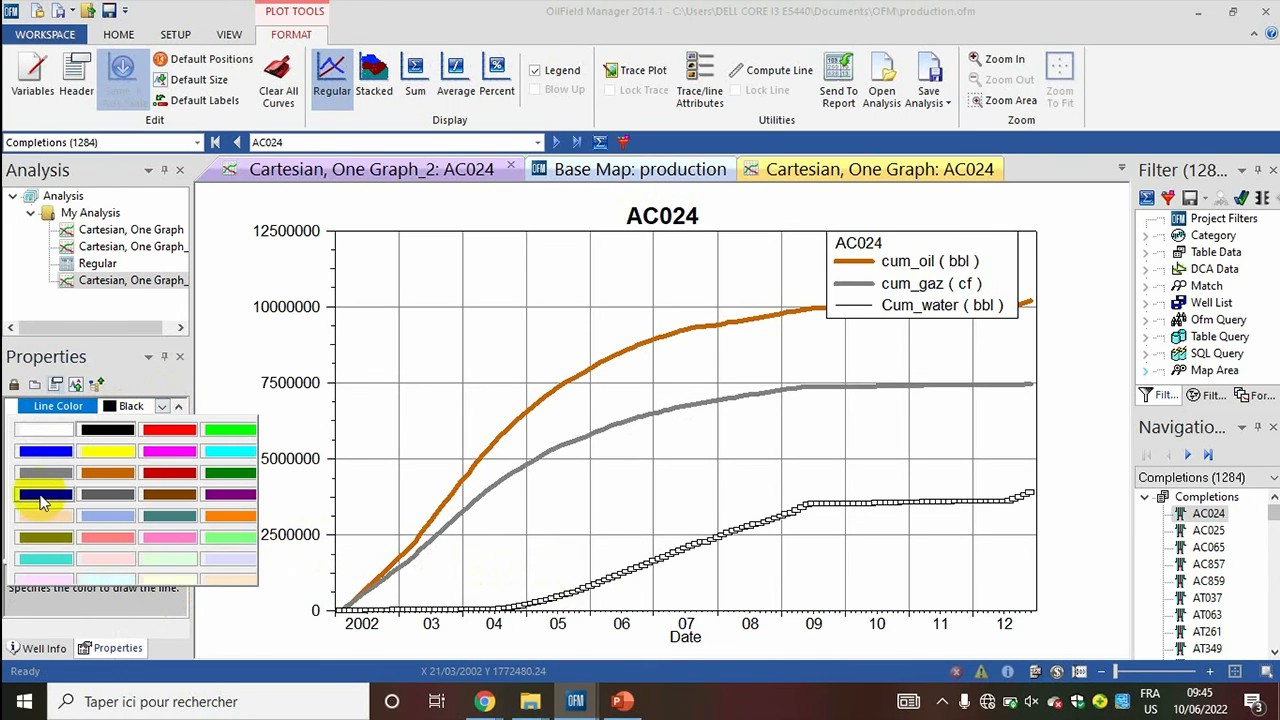
pyautogui.click(45, 455)
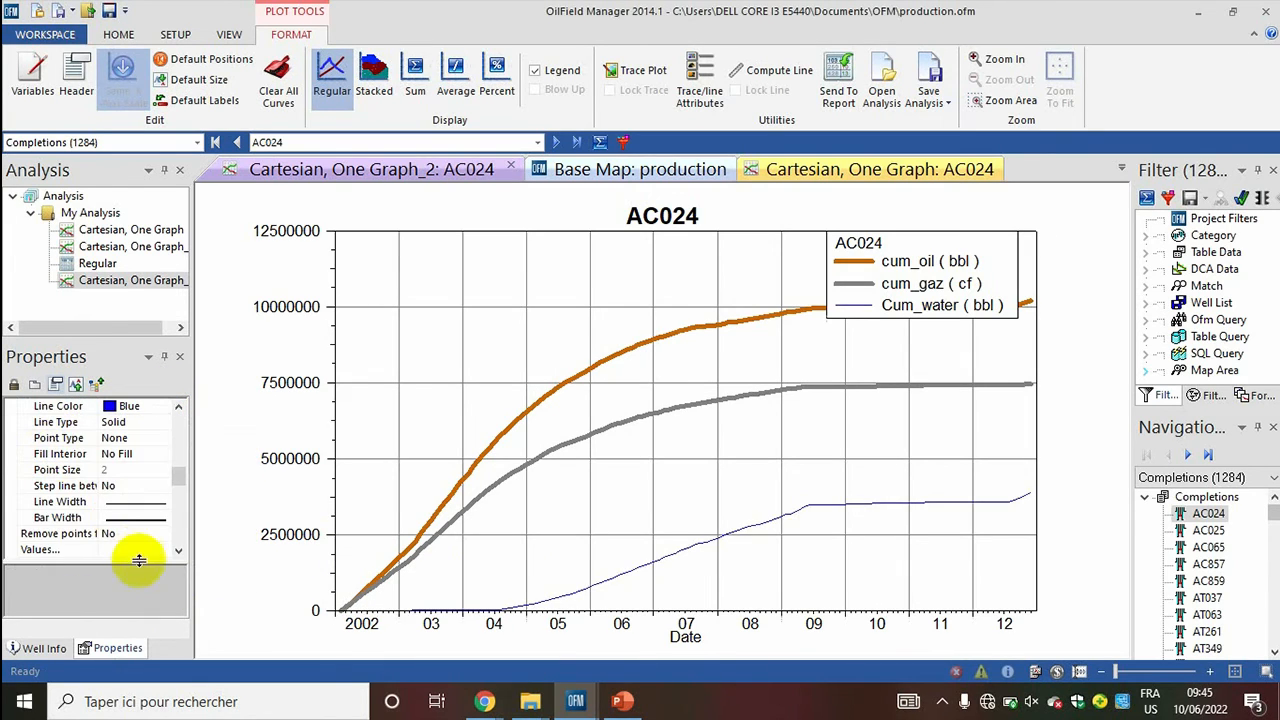
pyautogui.click(151, 506)
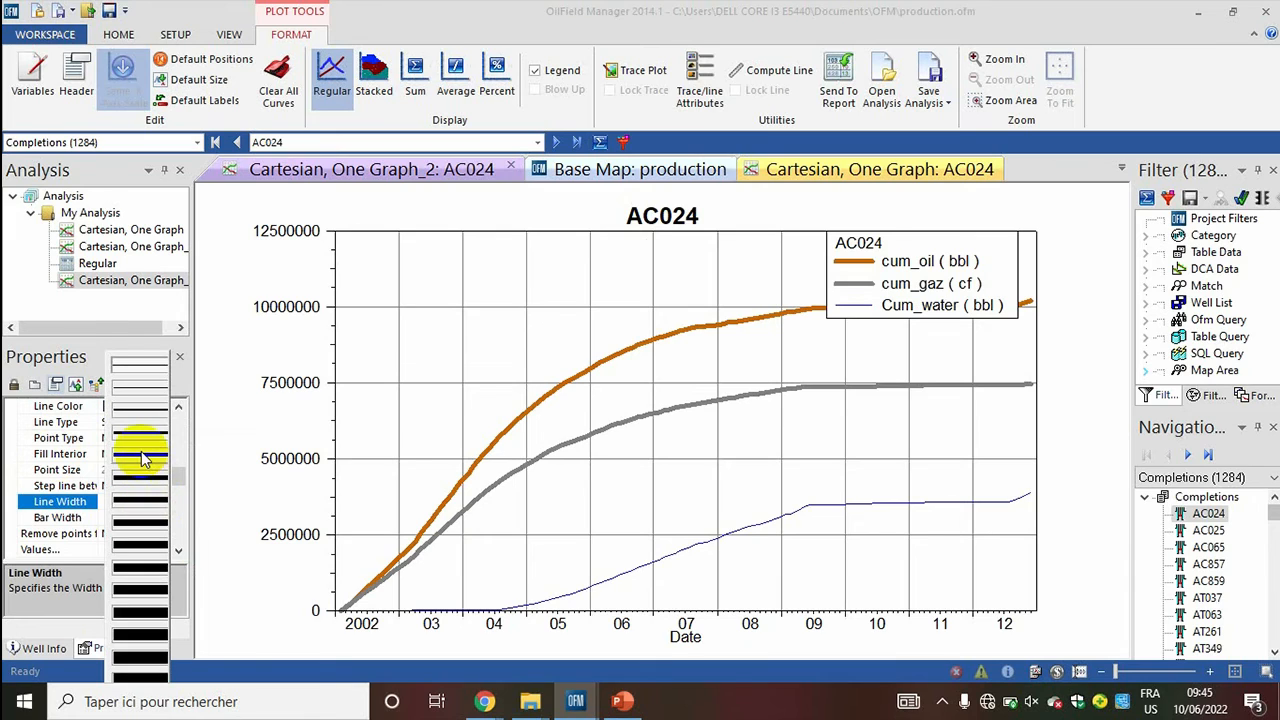
pyautogui.click(143, 441)
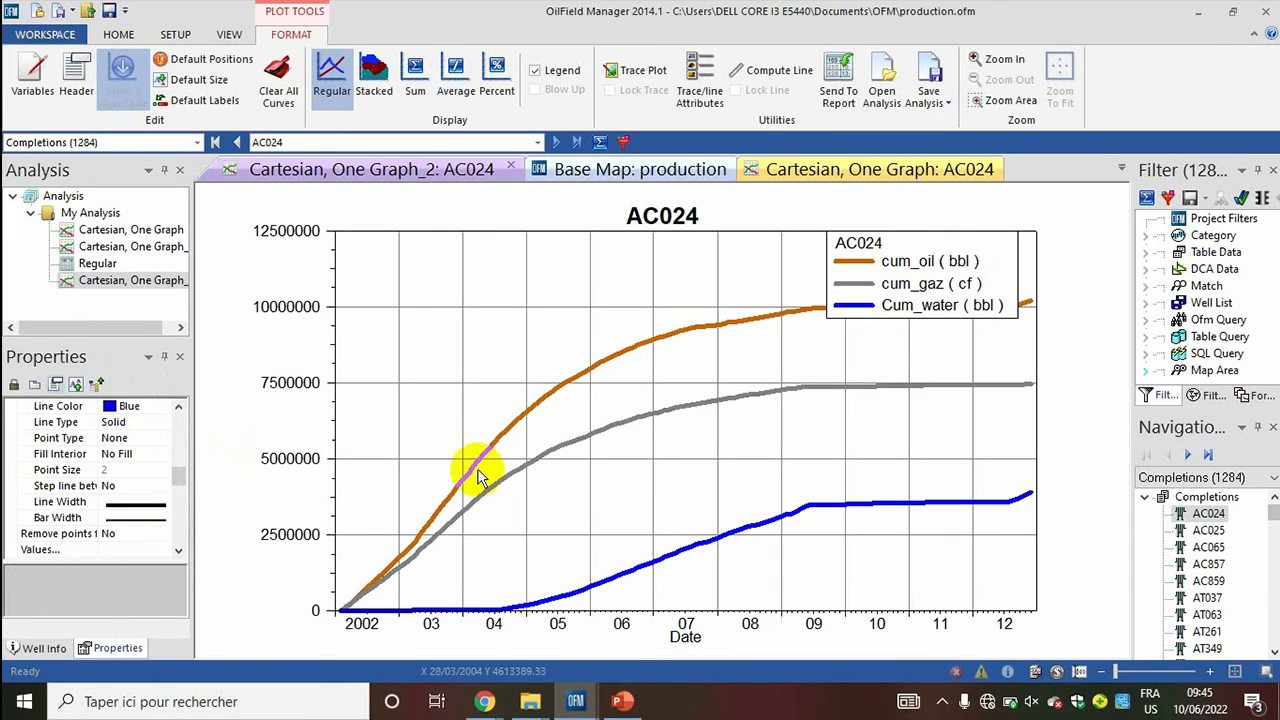